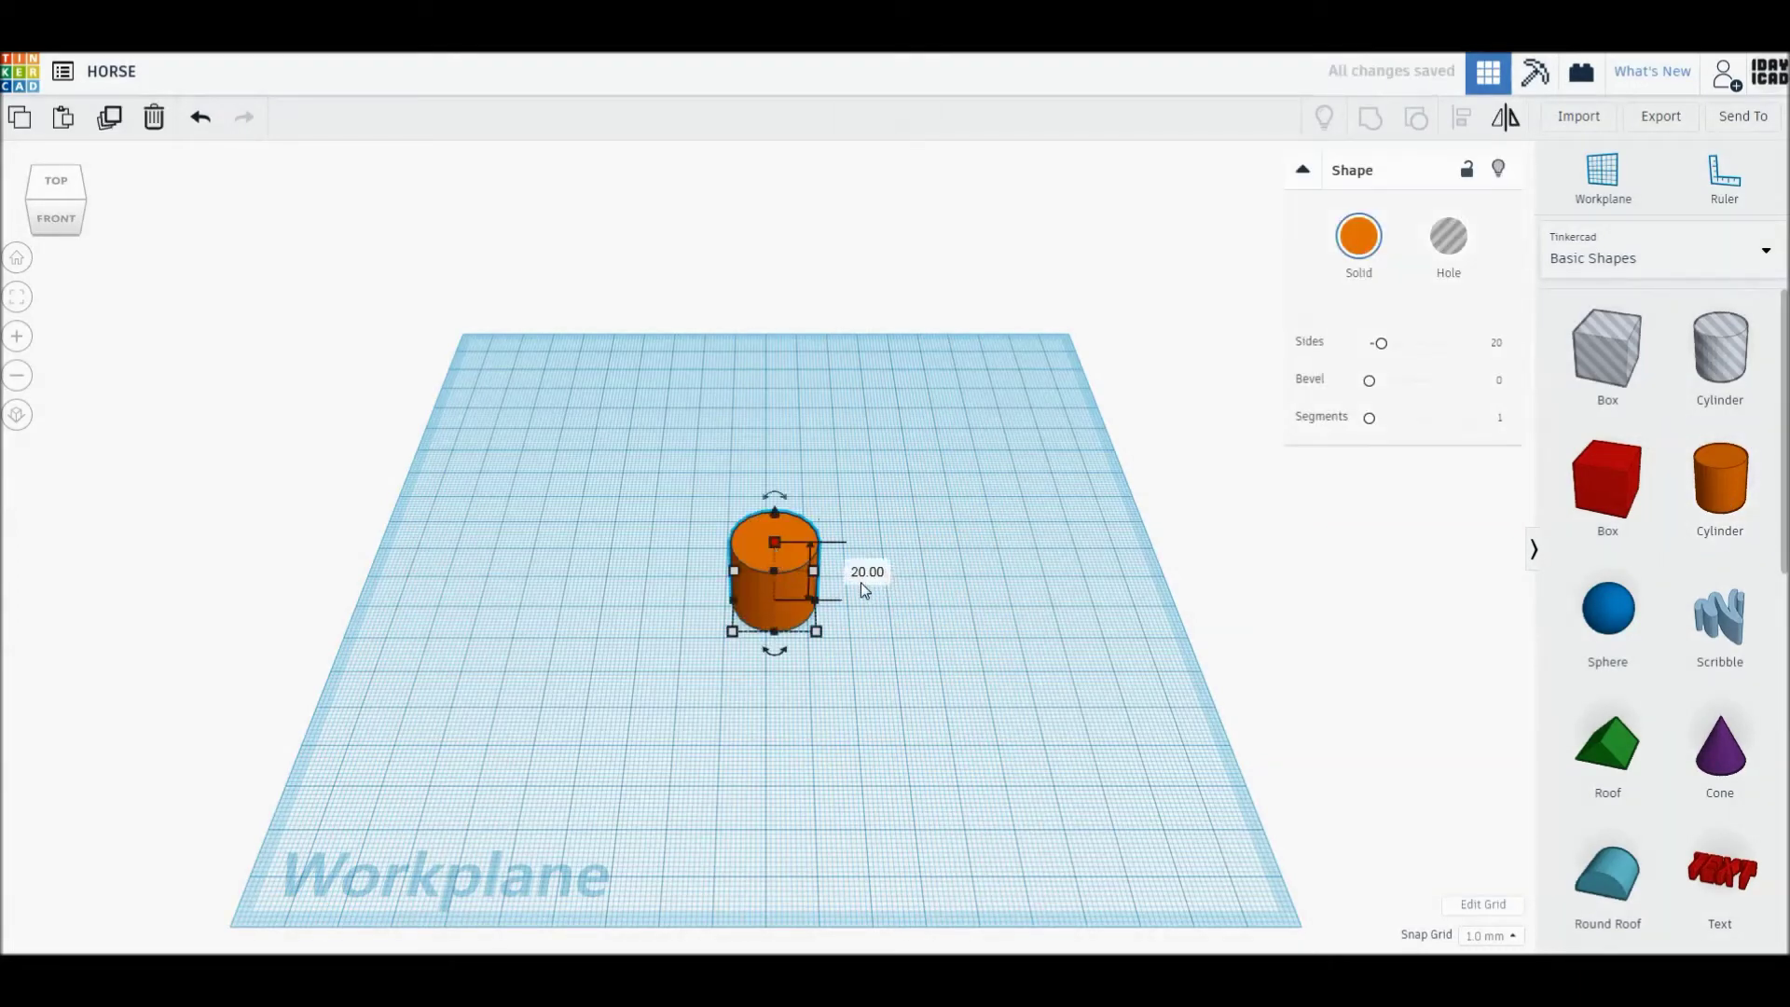
Make the cylinder 4 mm tall and smooth it to 64 sides
type("4")
key("Return")
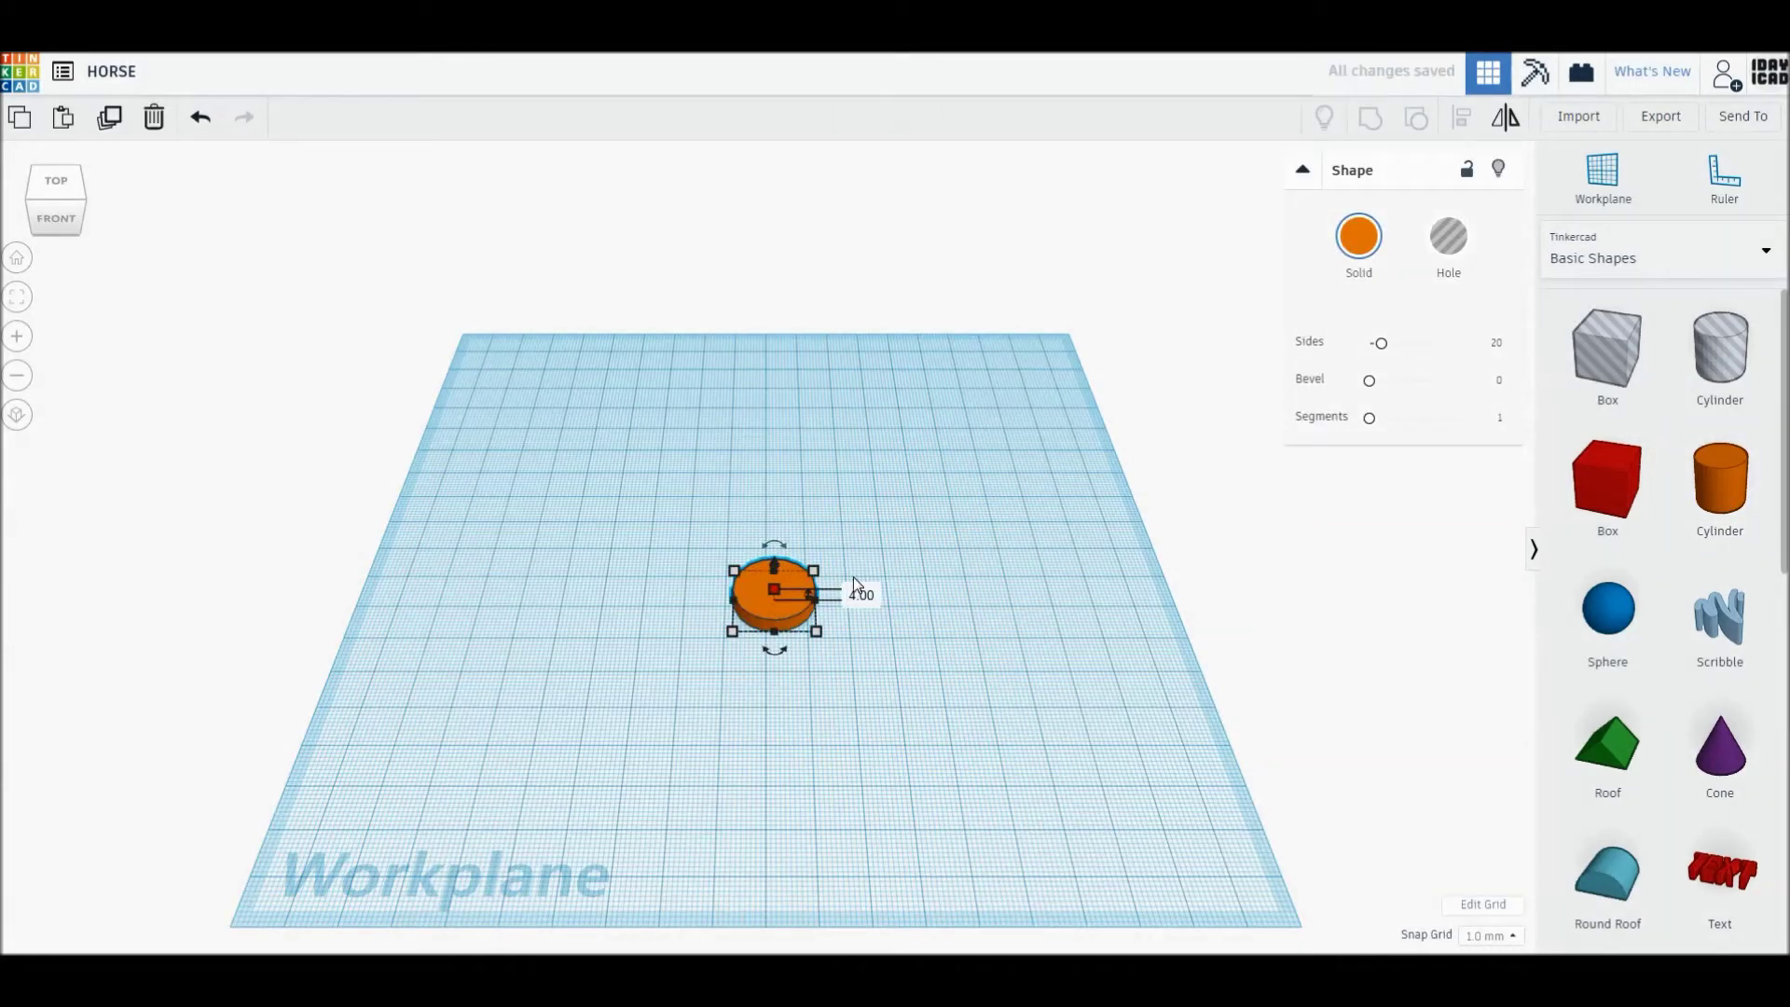
left_click_drag(1383, 345, 1451, 344)
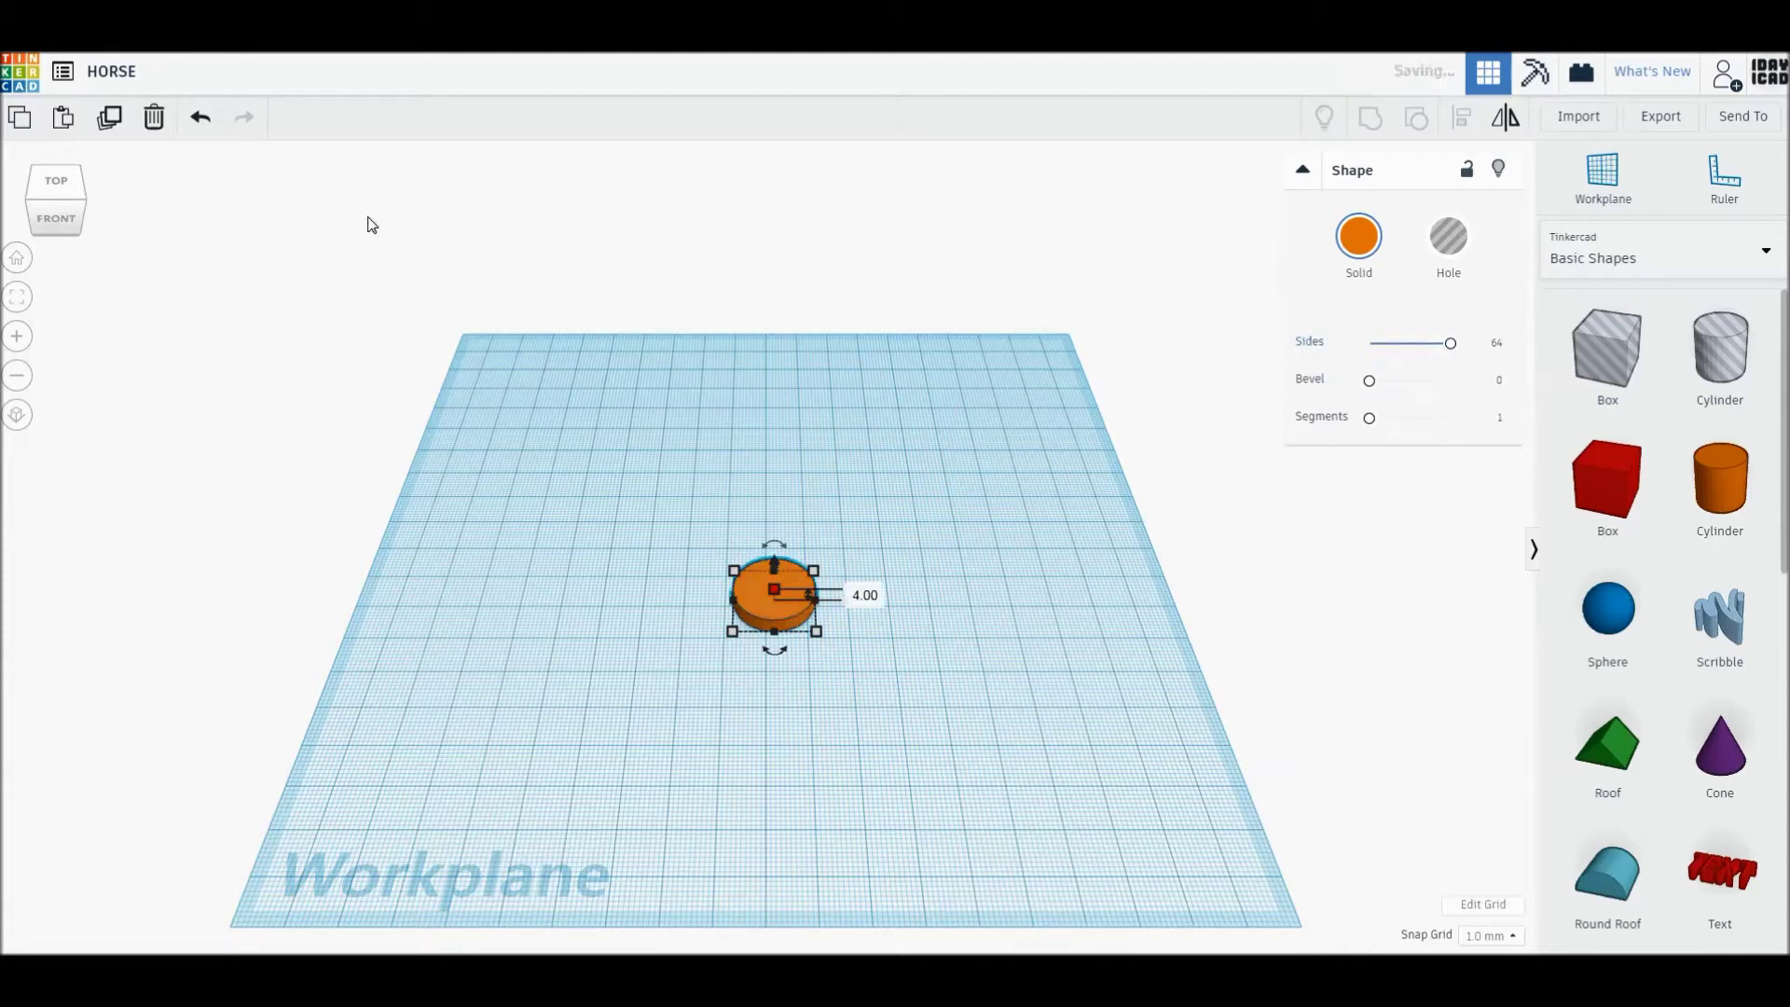
In top view, move the disc up, narrow it to a 20 mm-wide oval, and shorten the lower oval
left_click(17, 415)
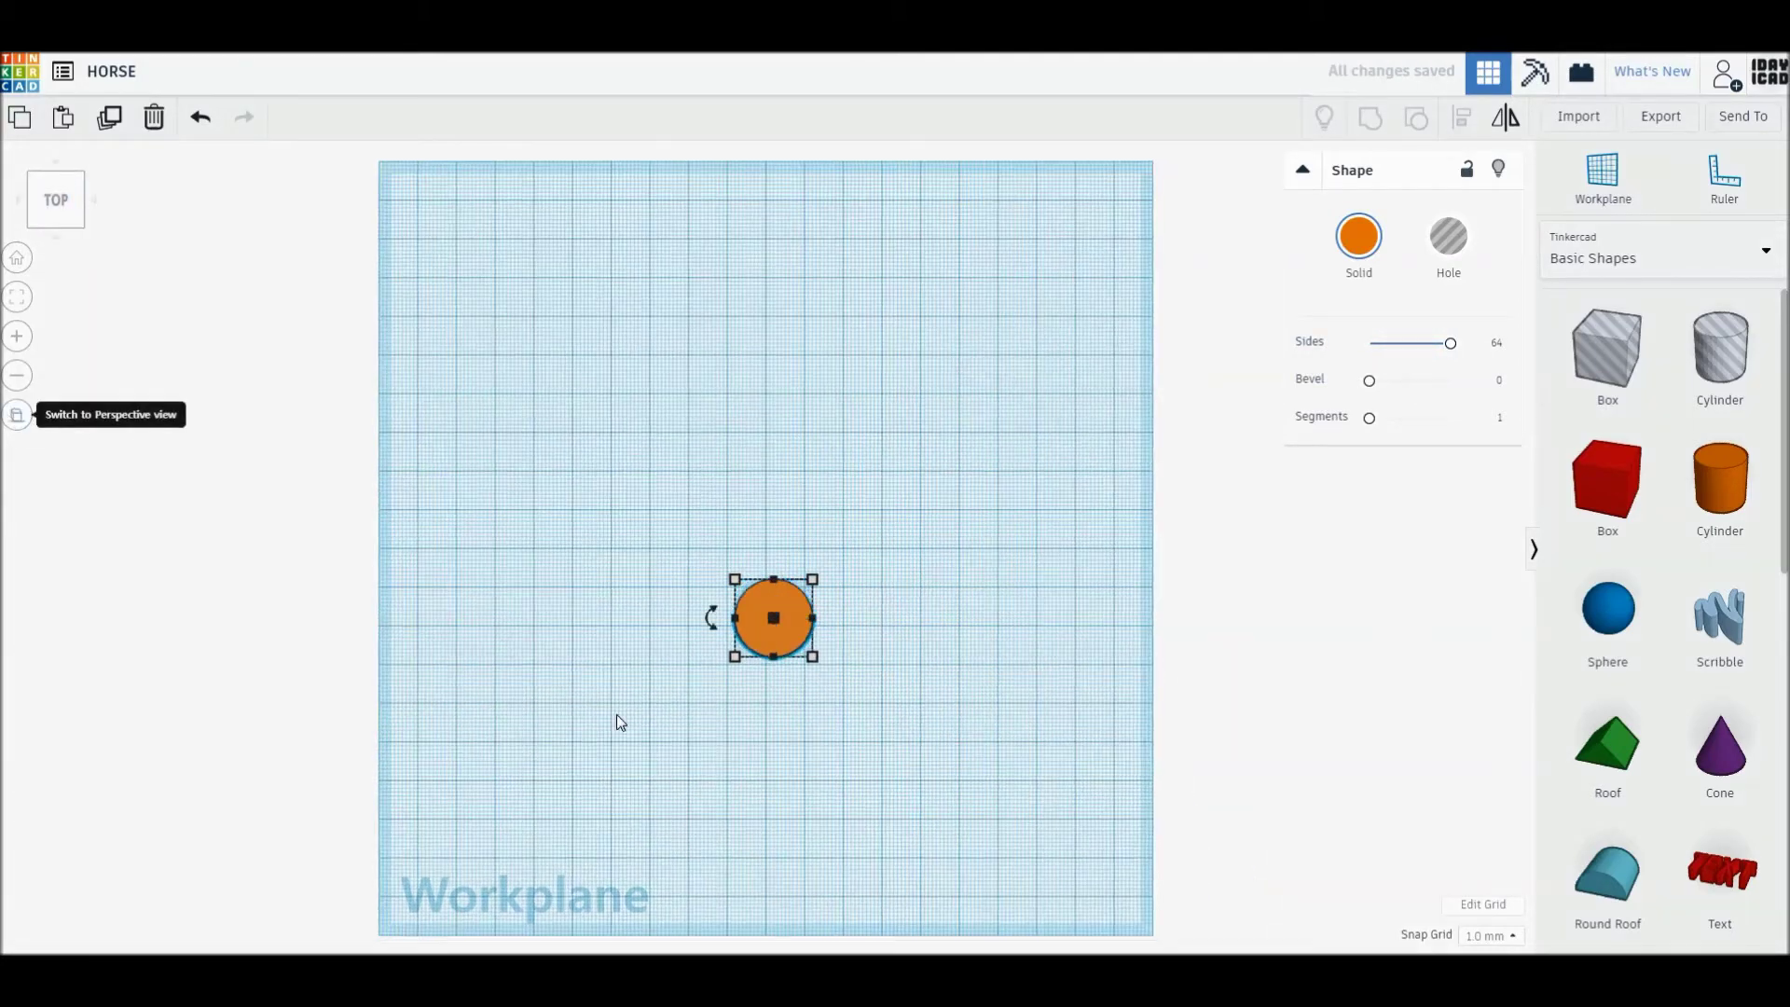
scroll(650, 724, "up", 3)
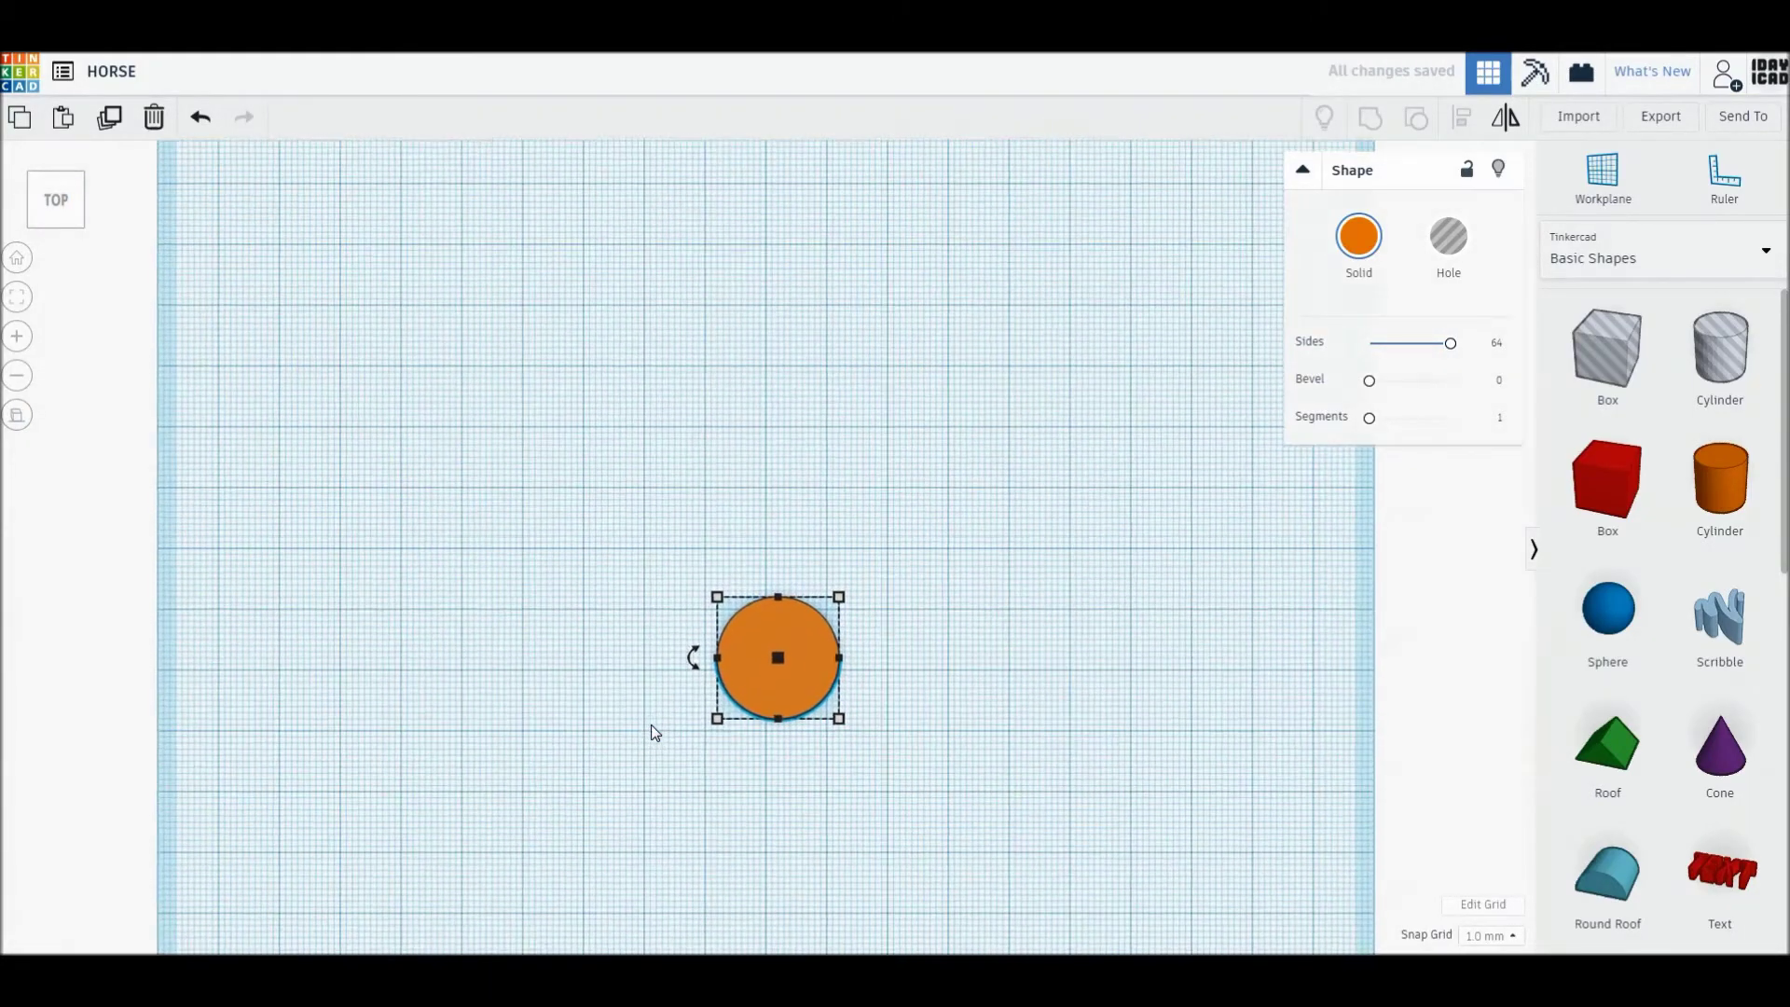
mouse_move(819, 713)
left_mouse_down()
mouse_move(804, 587)
mouse_move(864, 701)
mouse_move(917, 703)
left_mouse_up()
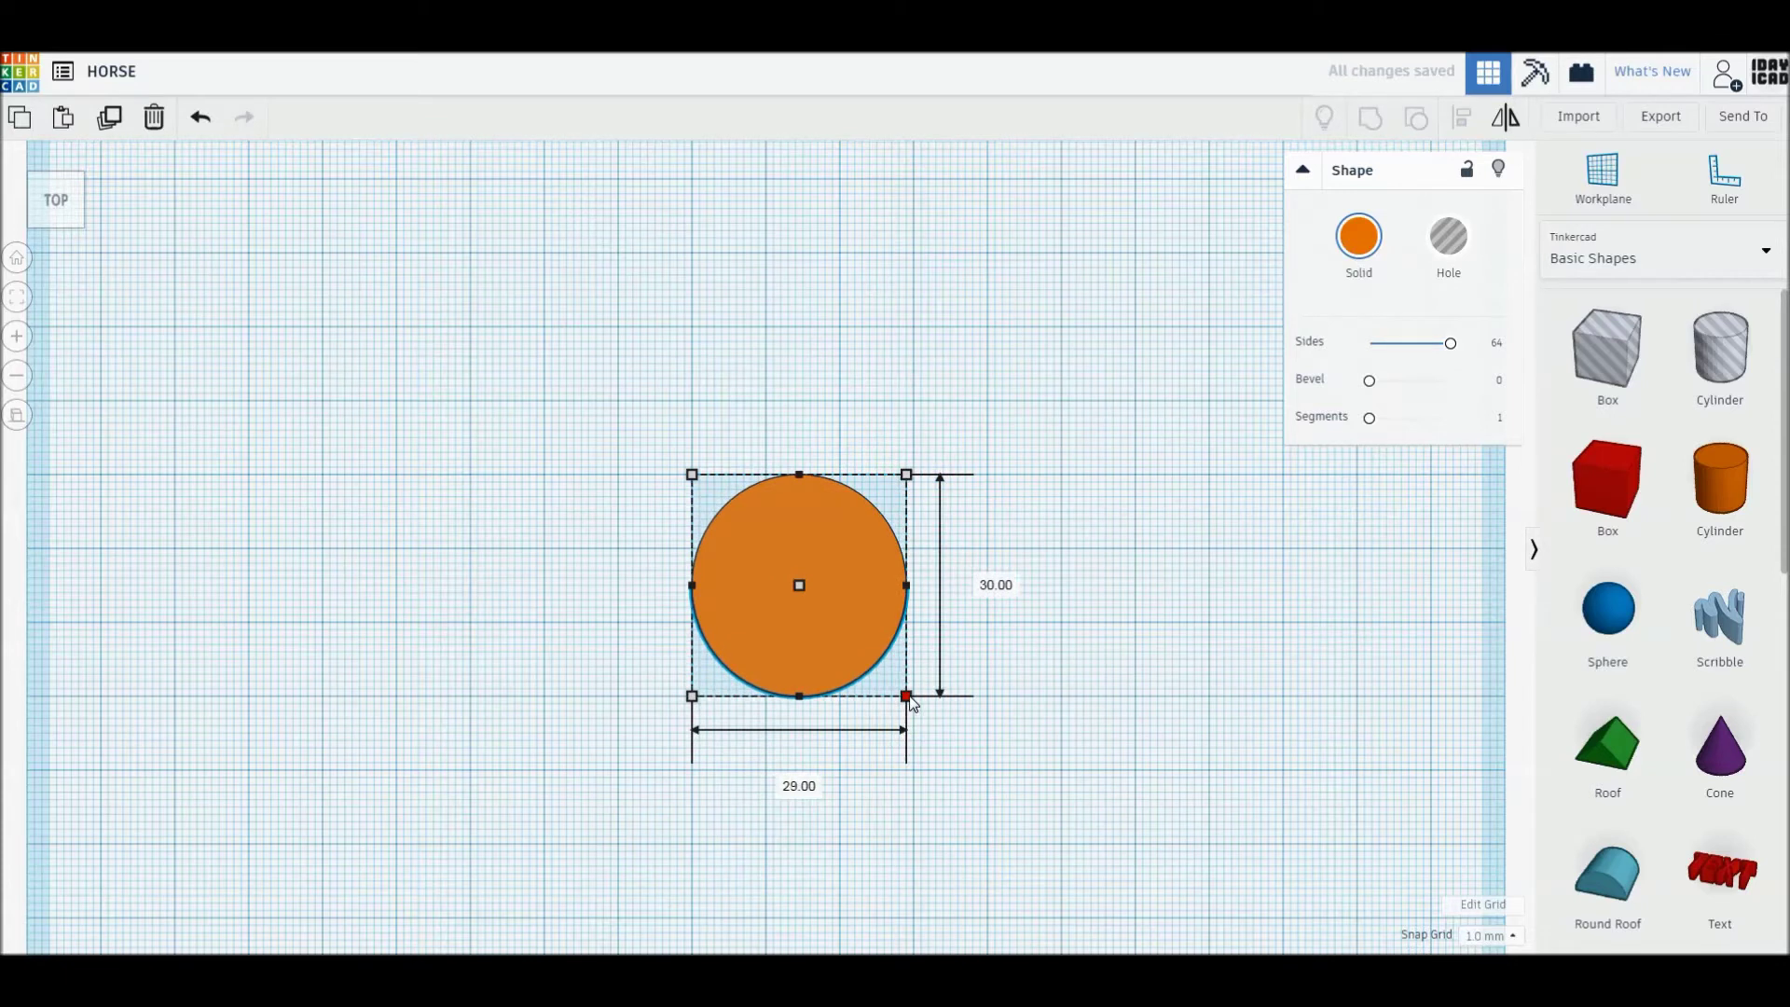
left_click_drag(914, 585, 879, 587, "alt")
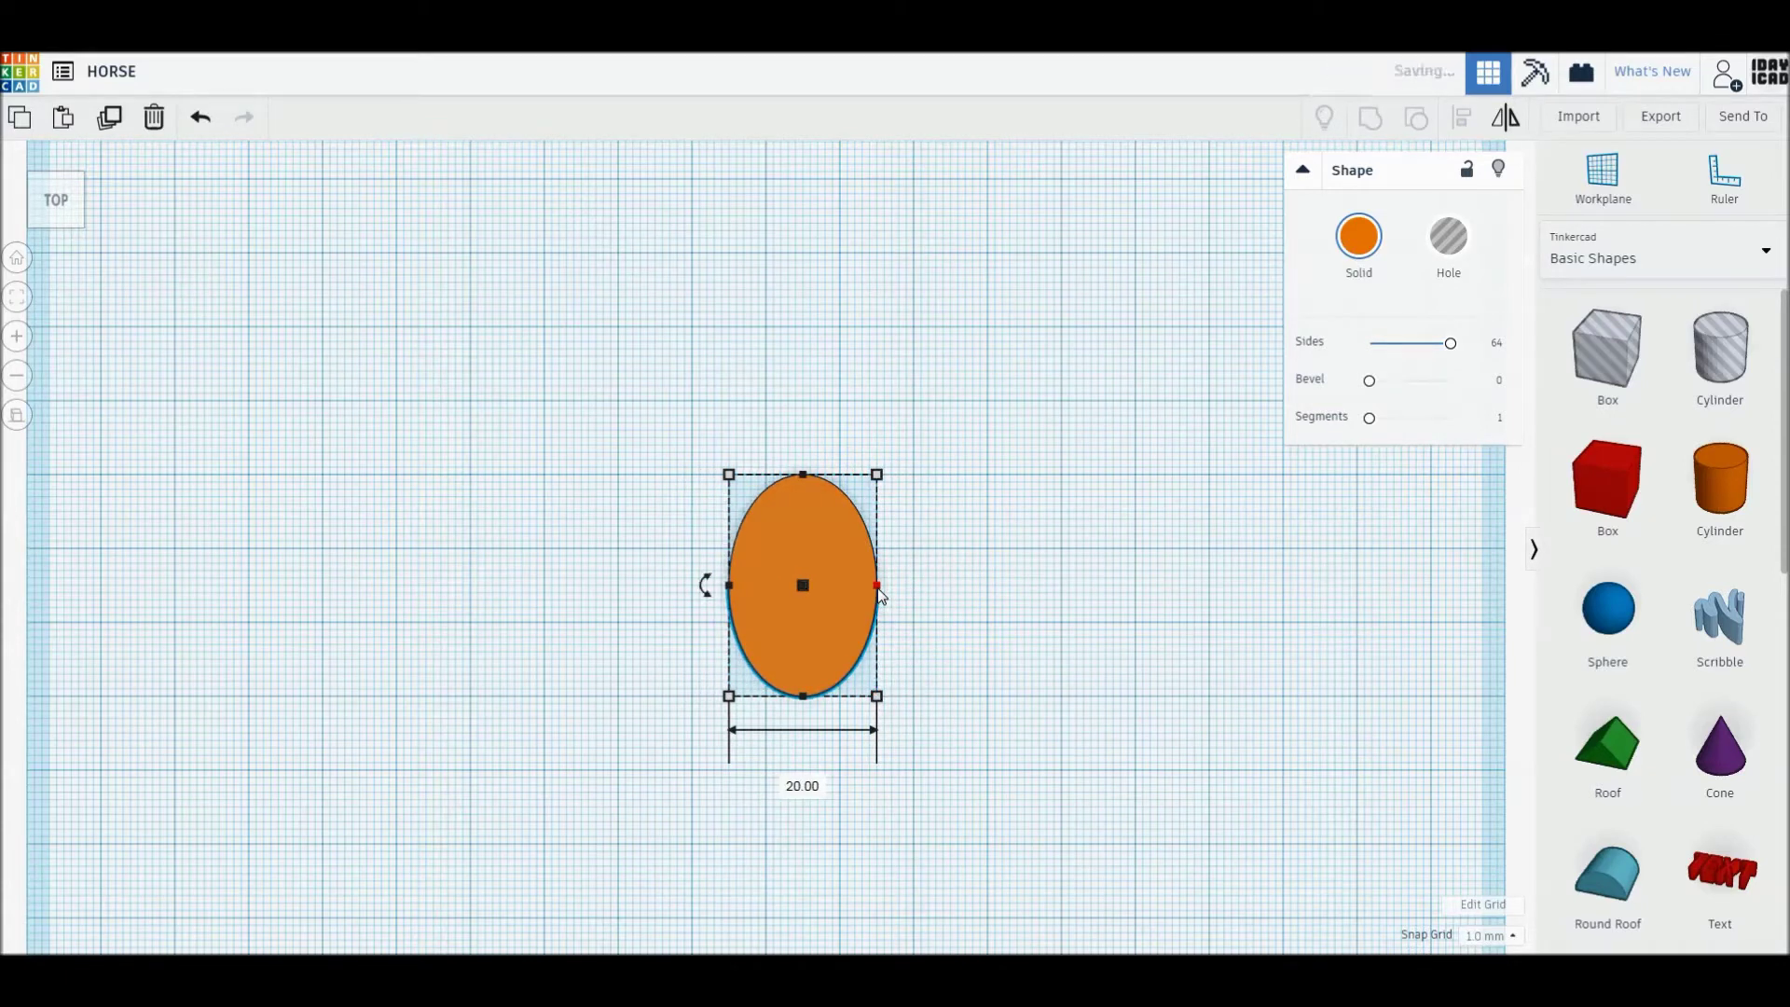
left_click_drag(800, 475, 797, 608)
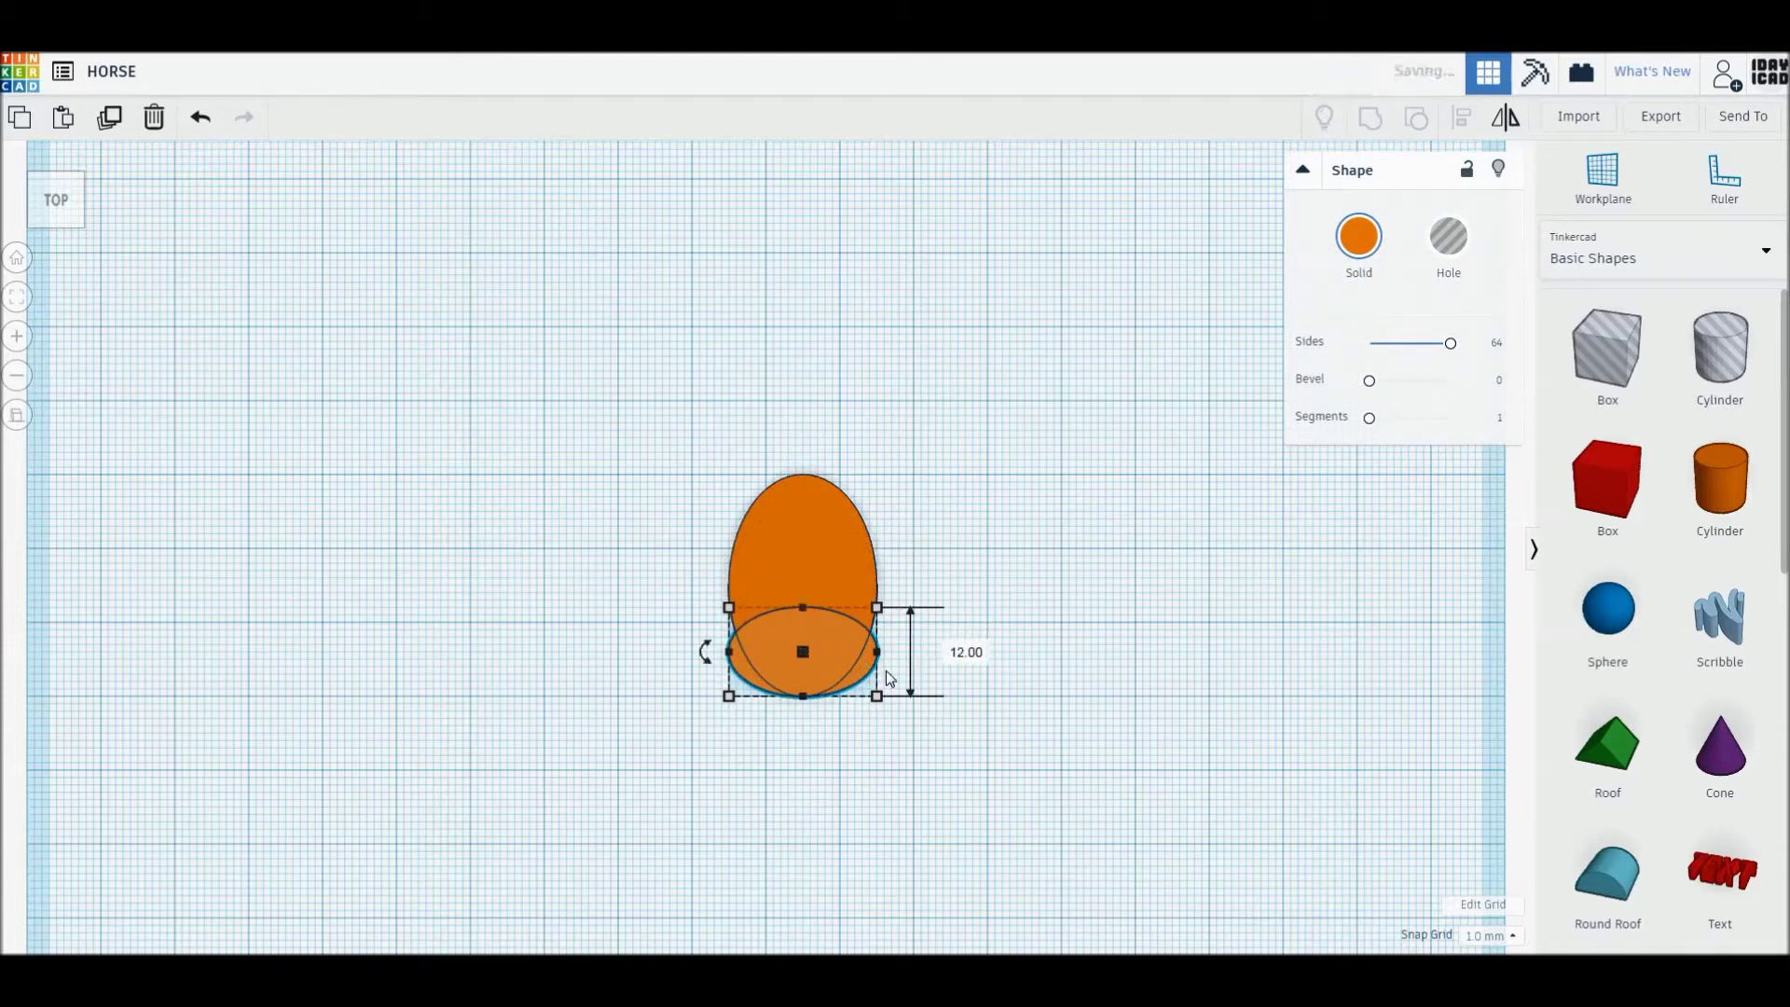
Resize the lower oval to 20 mm wide and colour it light tan
left_click_drag(877, 652, 893, 657)
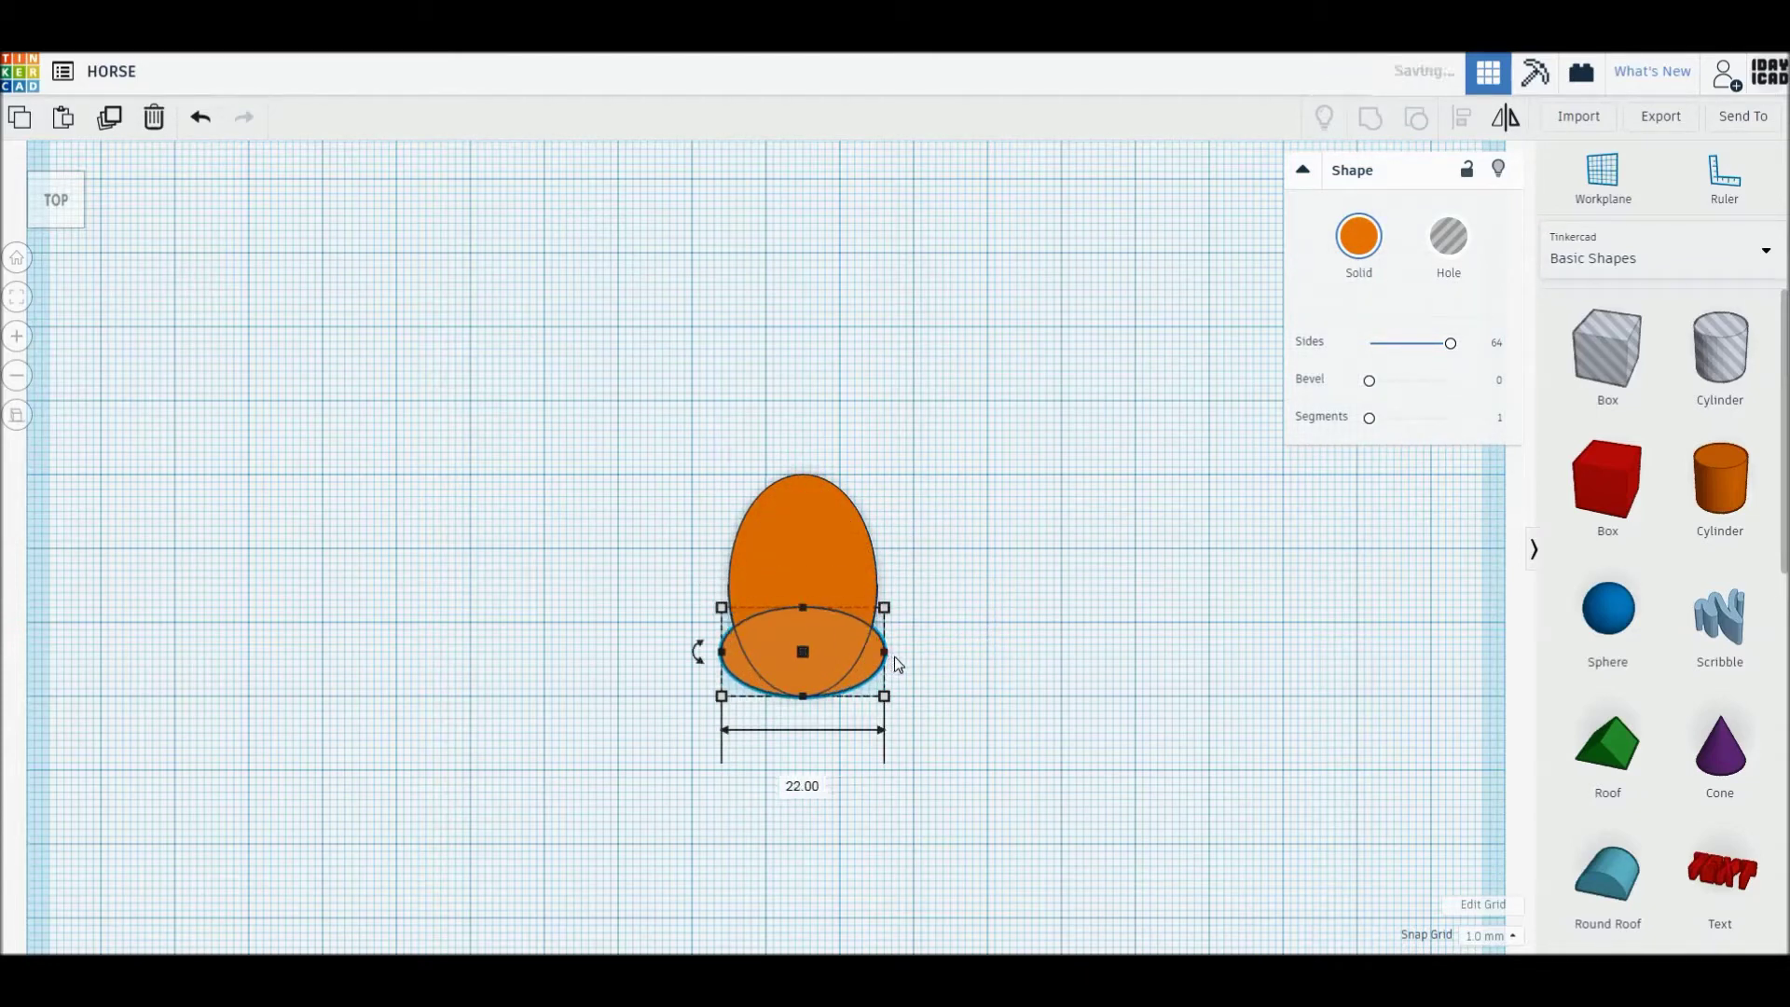
left_click(957, 664)
left_click(877, 664)
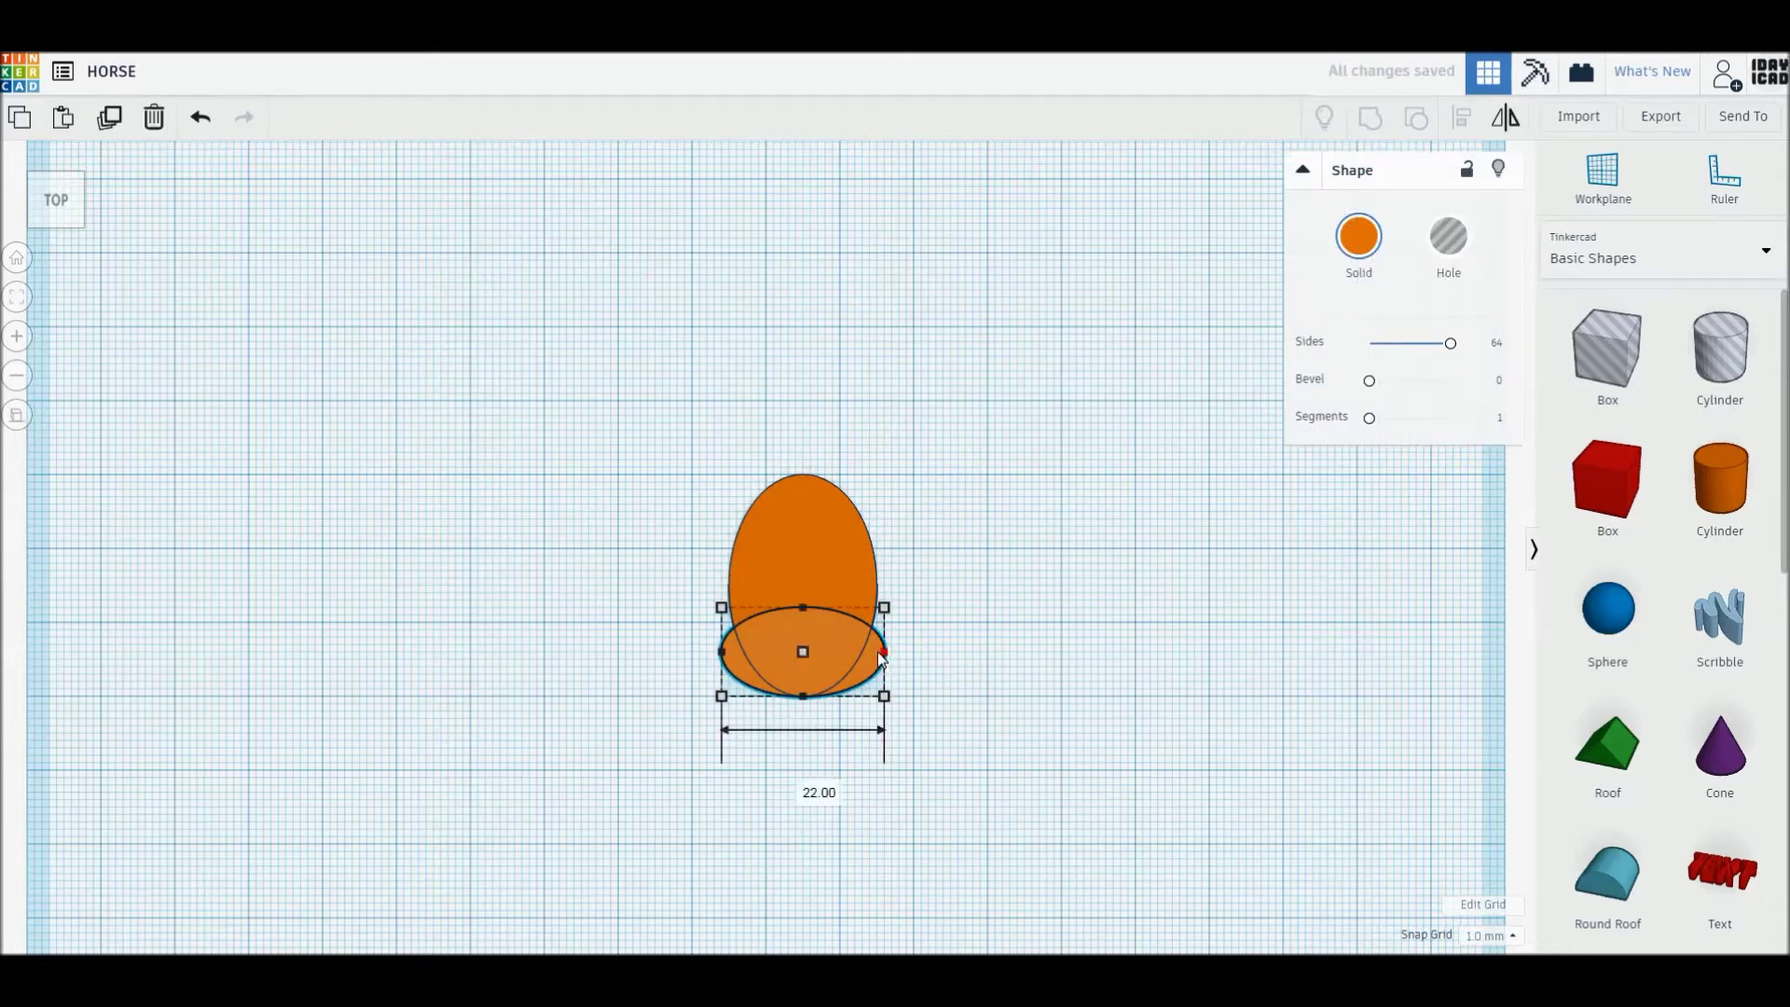
left_click_drag(874, 652, 867, 651)
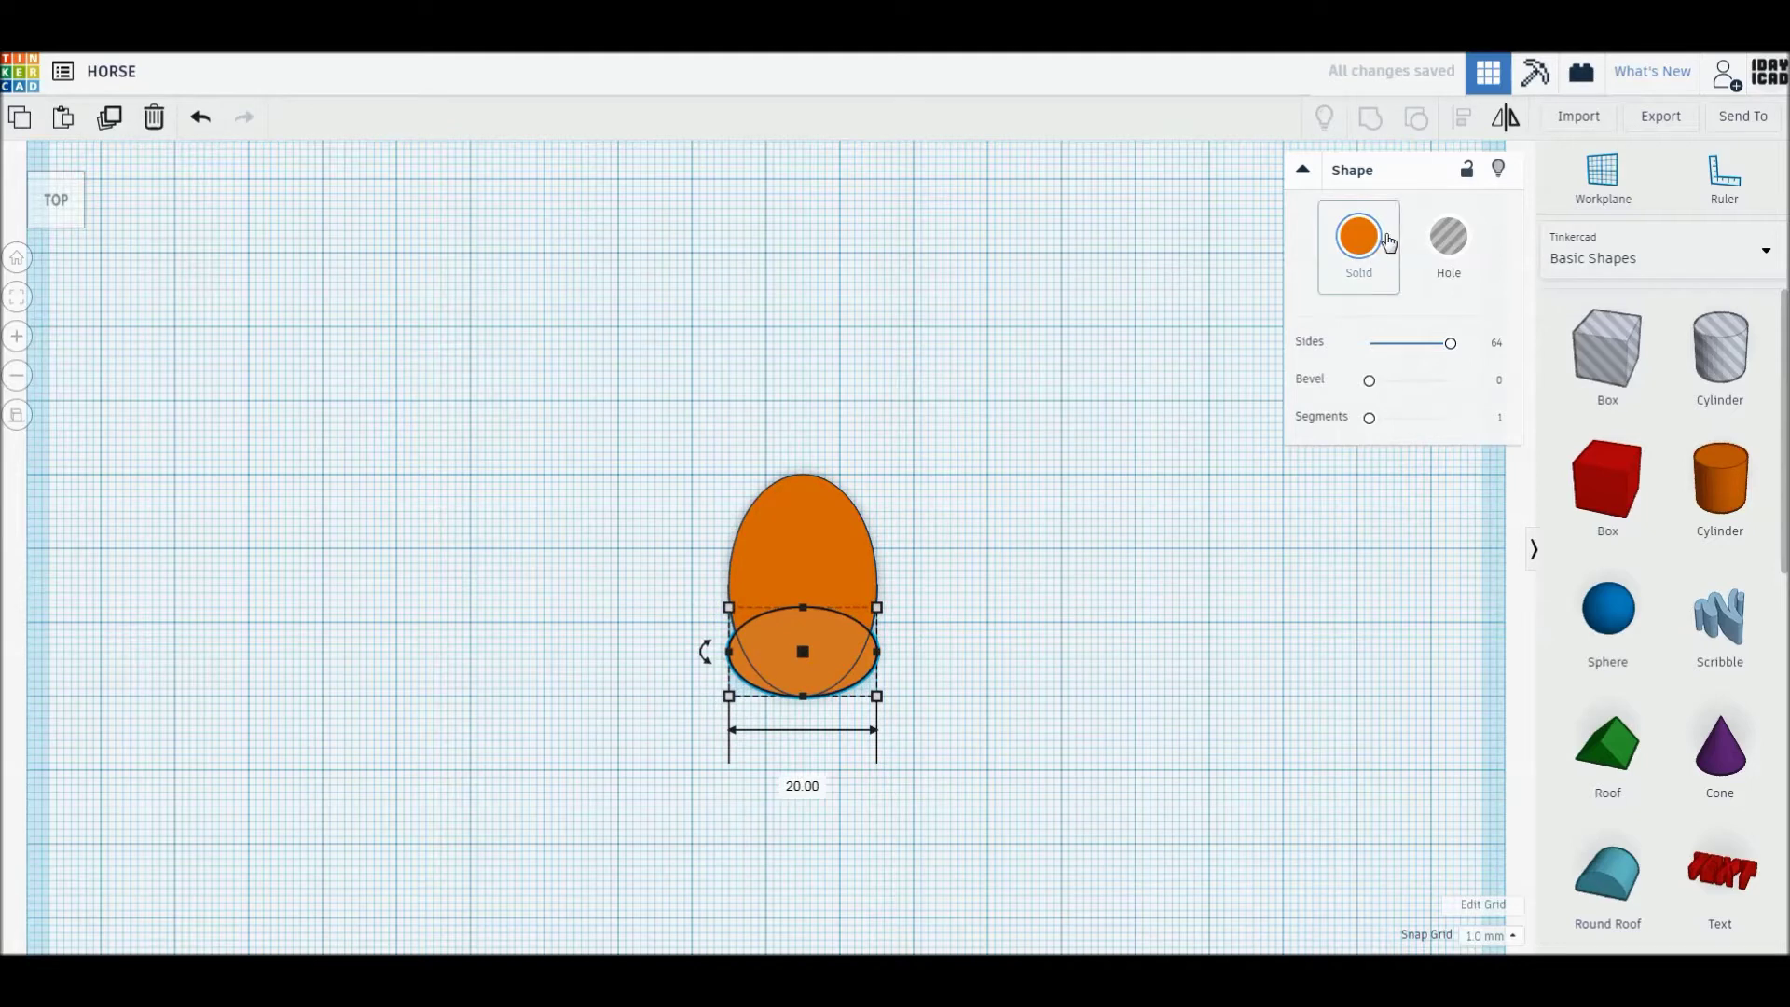
left_click(1359, 236)
left_click(1371, 374)
Colour the upper head oval brown
left_click(825, 539)
left_click(1360, 236)
left_click(1641, 407)
left_click(1103, 614)
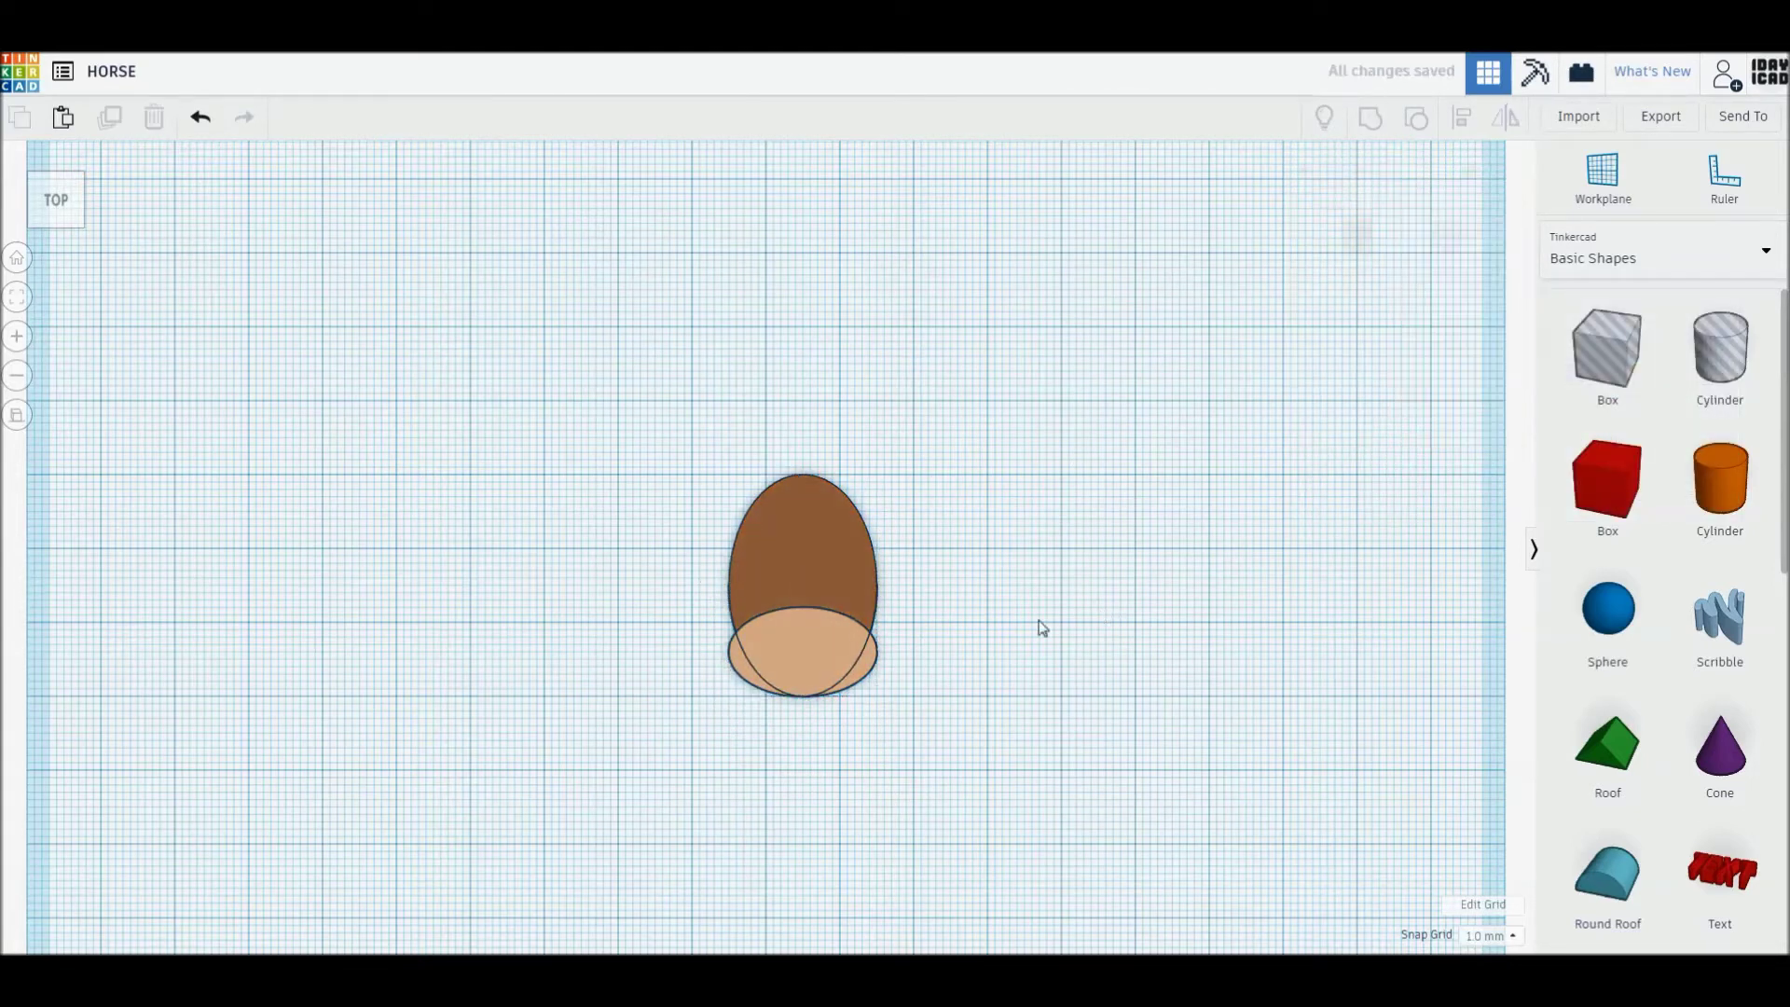
left_click(802, 524)
Set the tan muzzle's height to 5 mm and recentre the top-down view
right_click_drag(832, 556, 831, 623)
left_click(864, 647)
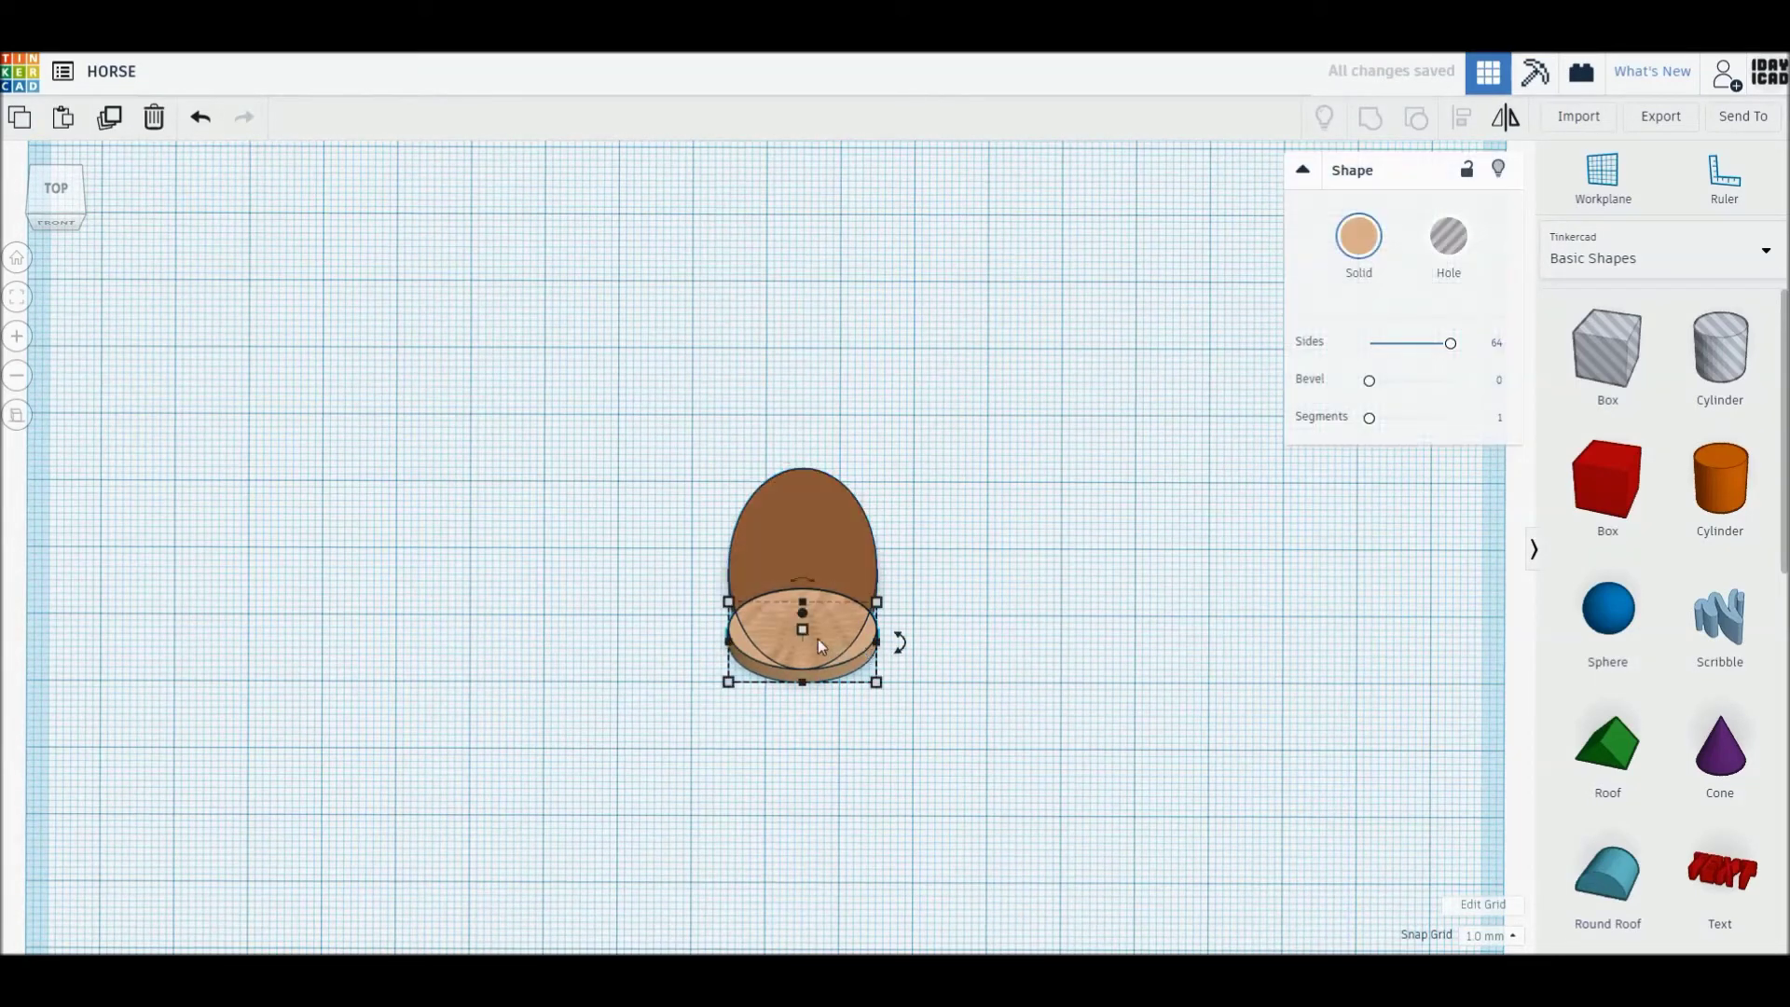
left_click(893, 637)
type("5")
key("Return")
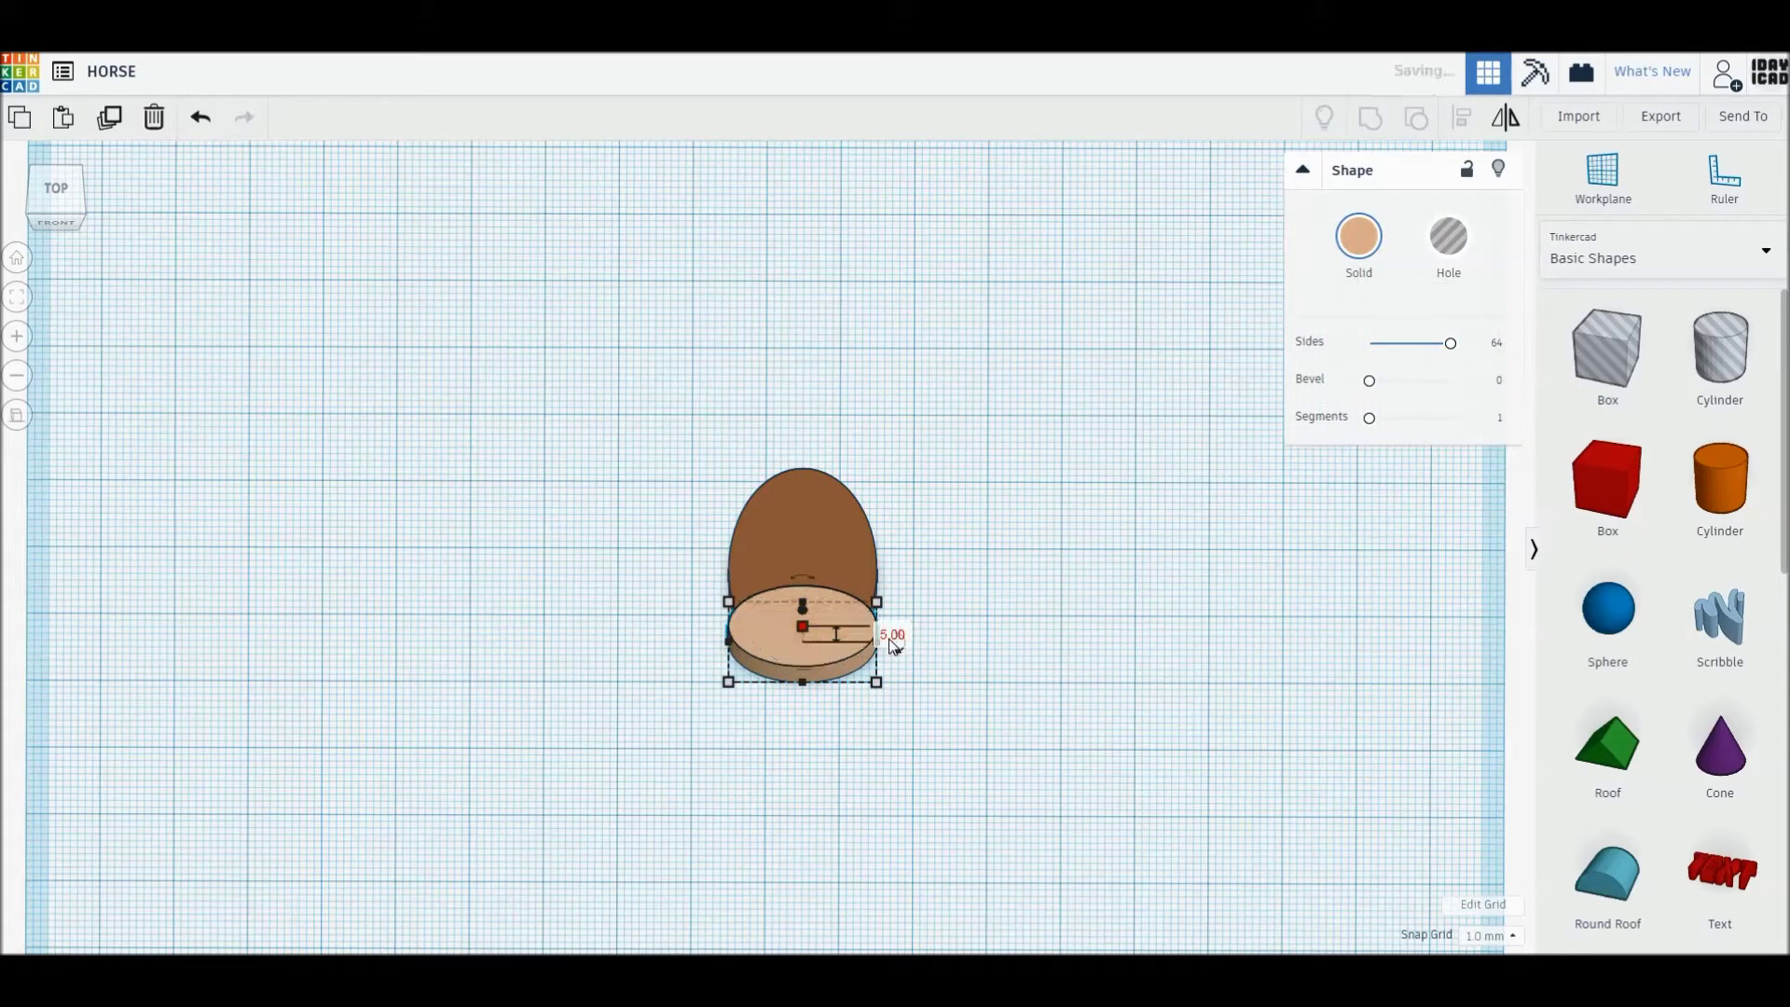
left_click(56, 191)
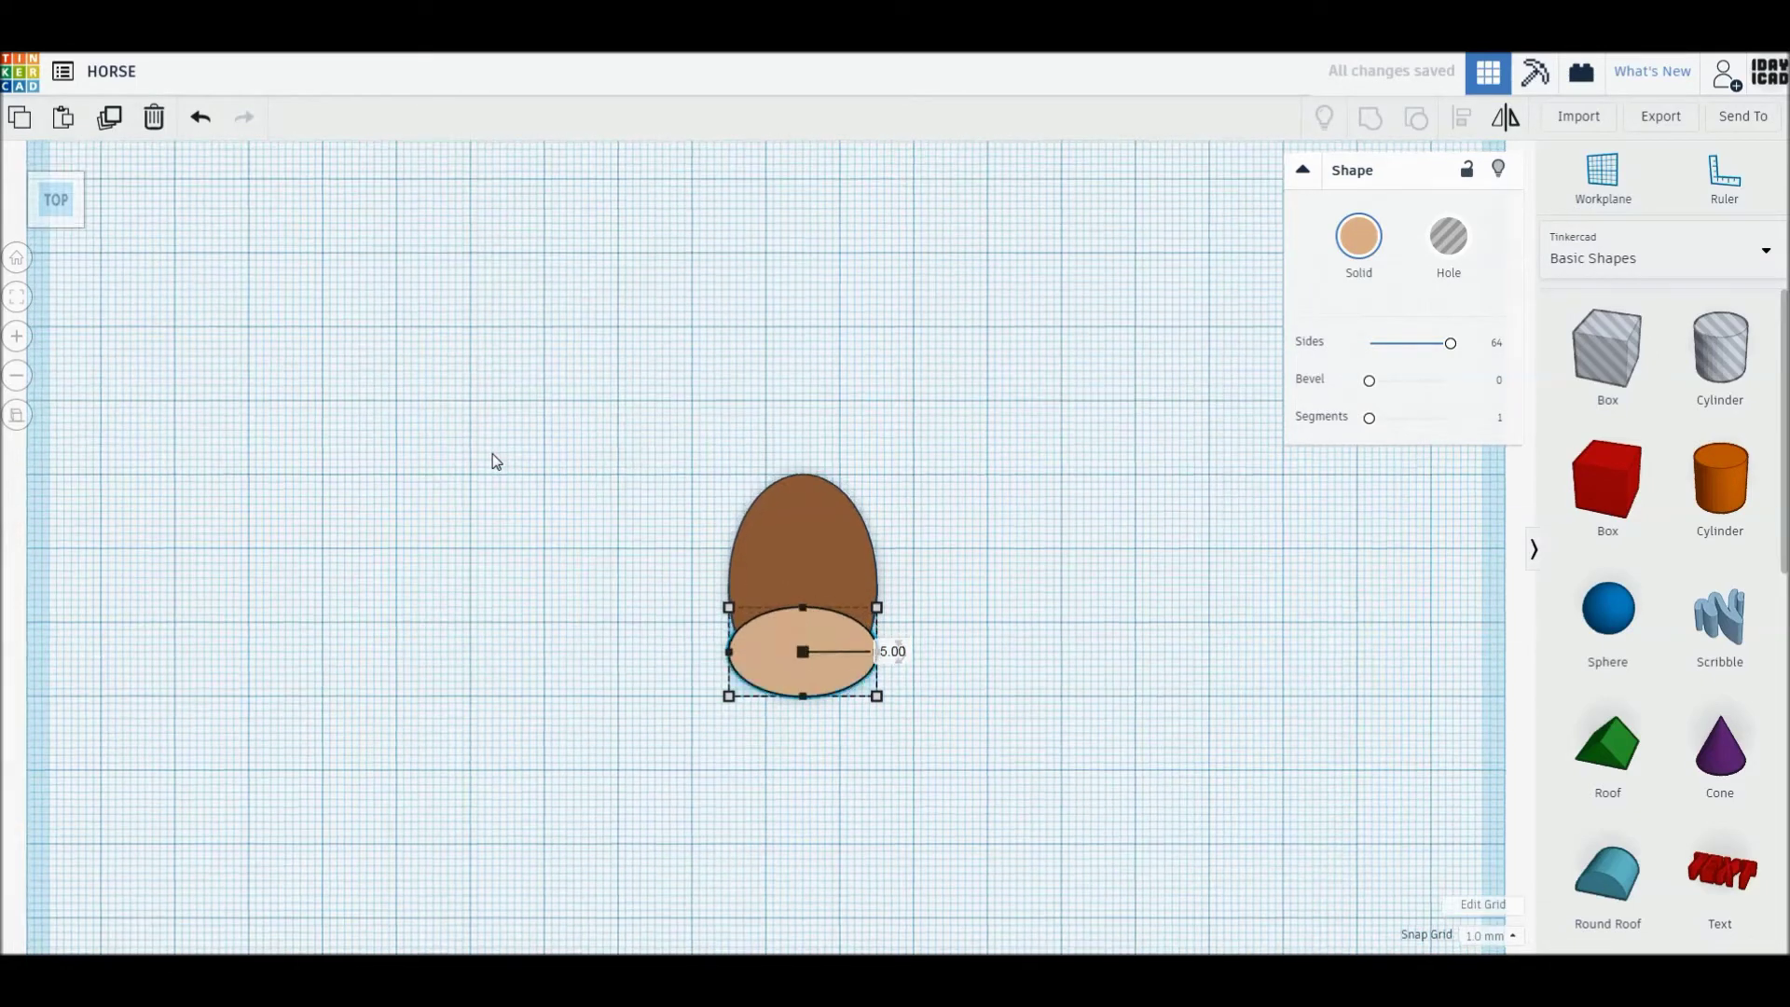
left_click(709, 588)
scroll(860, 678, "up", 3)
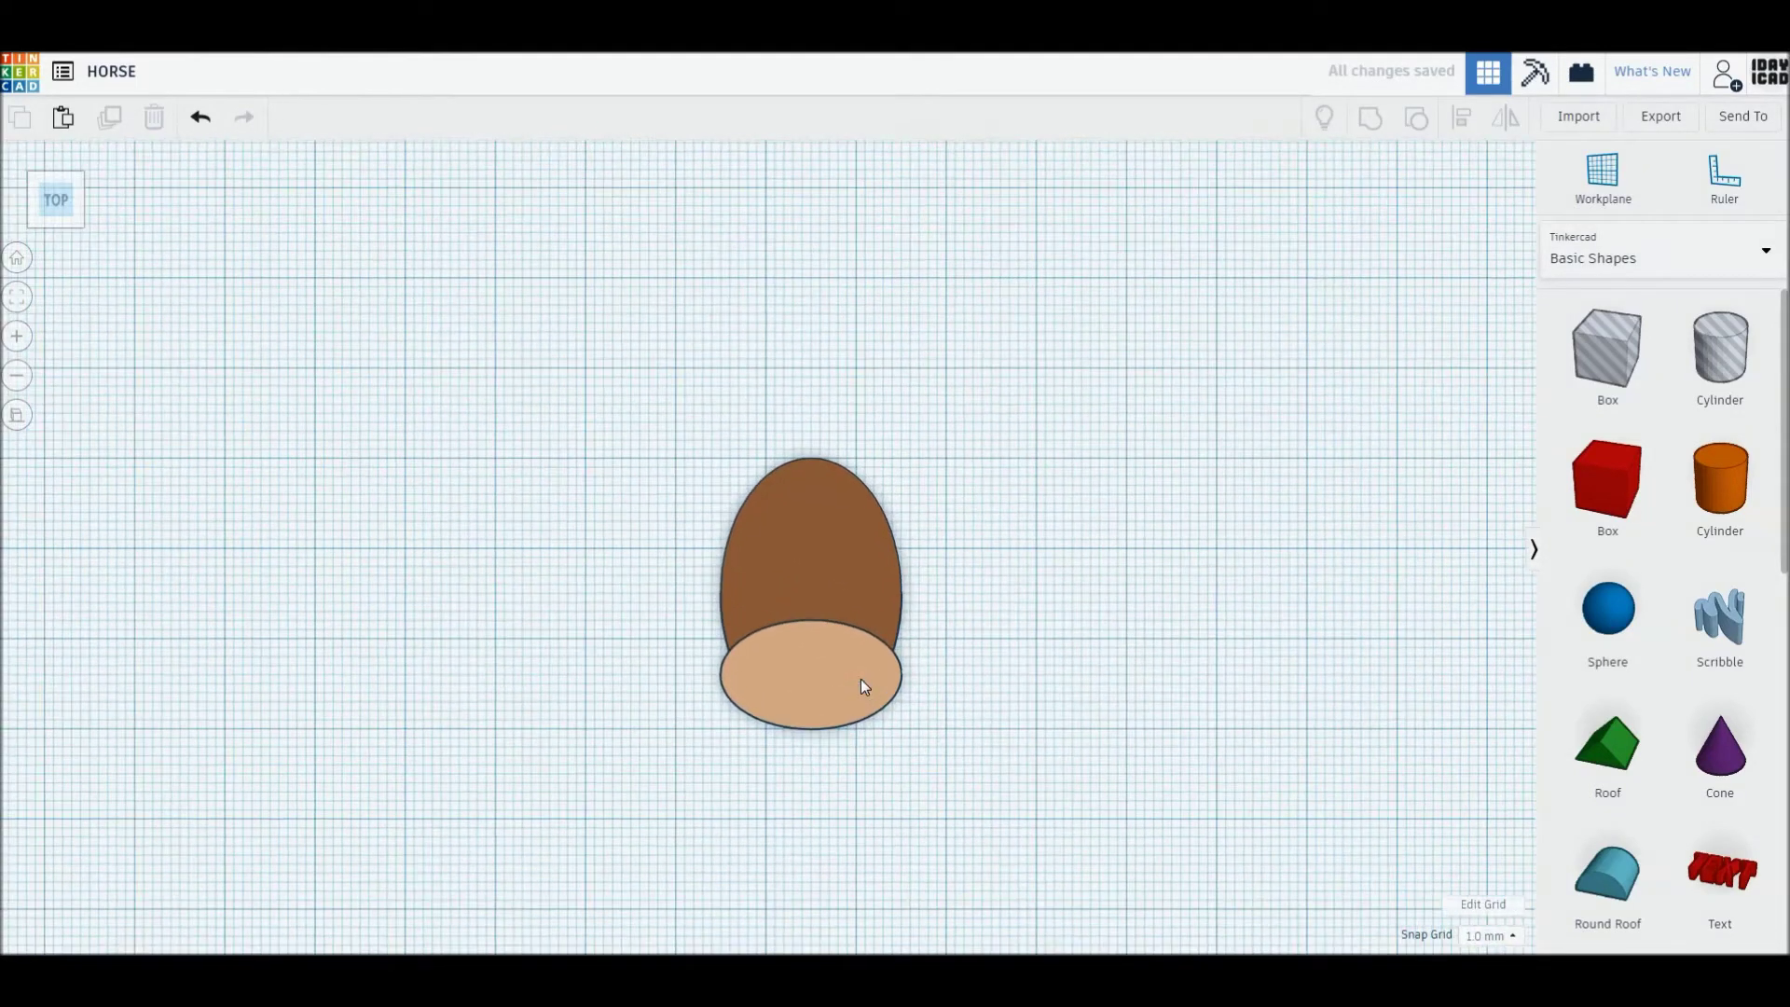
middle_click_drag(951, 627, 769, 612)
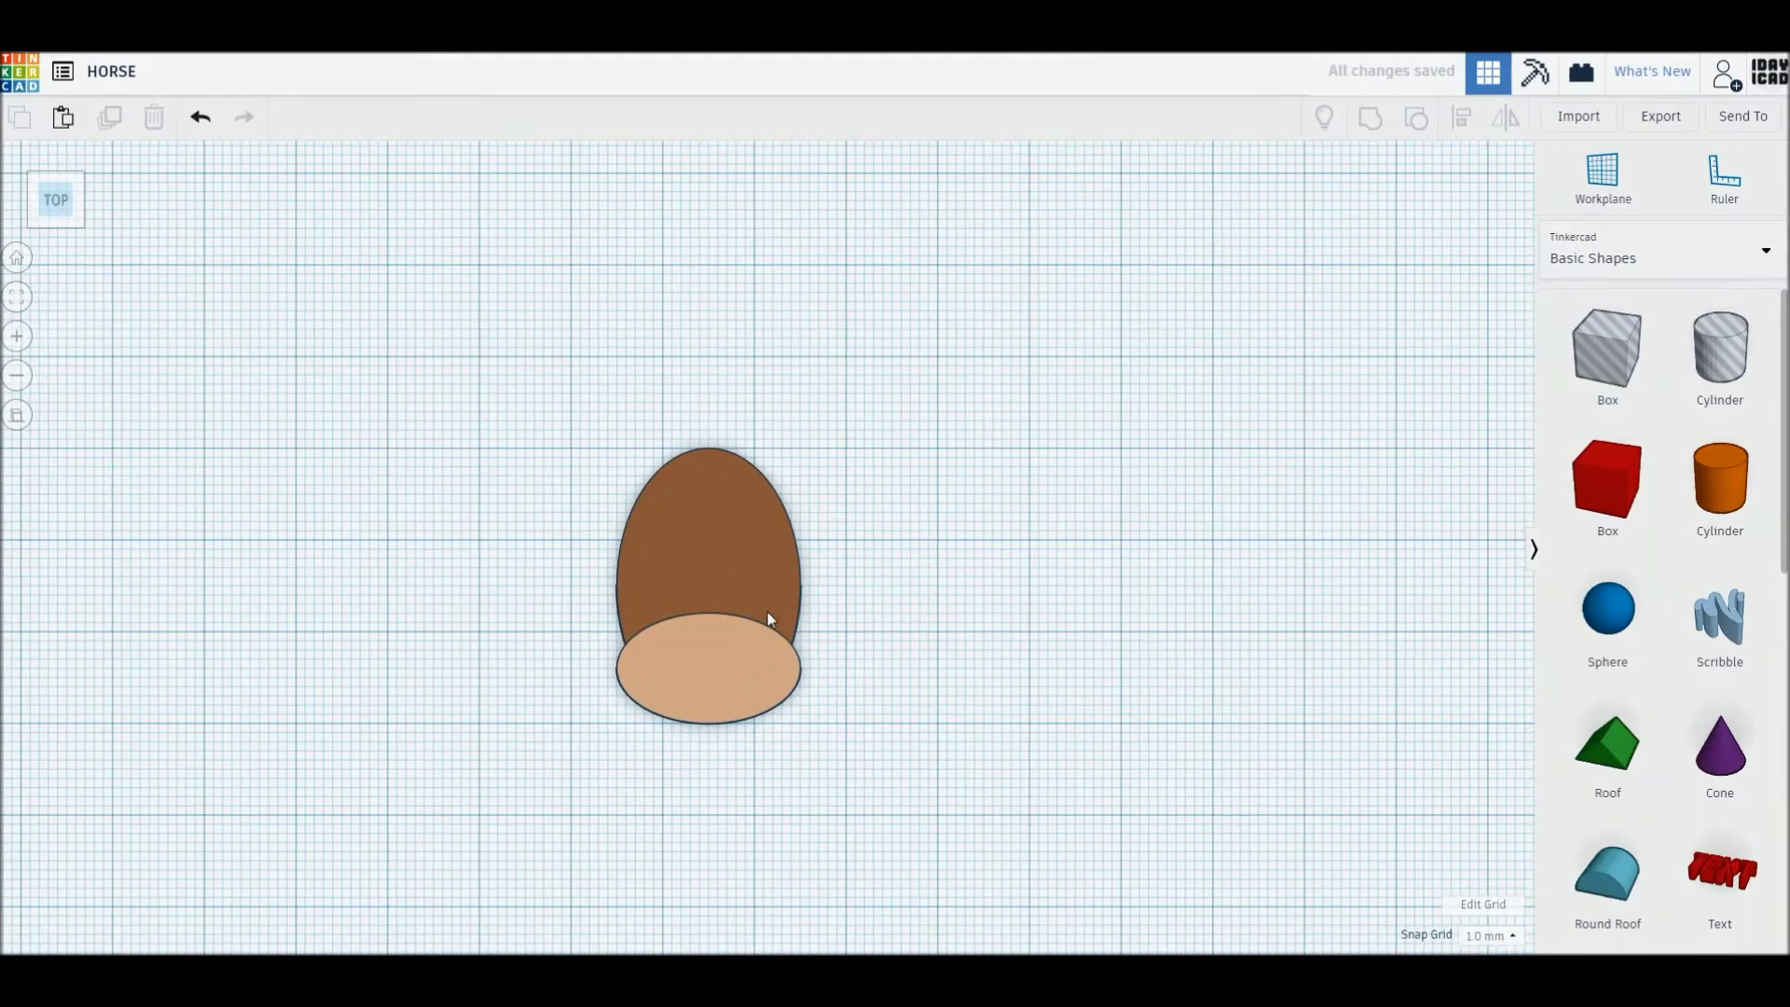
Copy the tan muzzle into a small oval on the head's top edge
left_click(757, 684)
mouse_move(757, 702)
left_mouse_down("alt")
mouse_move(769, 606)
mouse_move(660, 550)
left_mouse_up("alt")
scroll(753, 595, "up", 2)
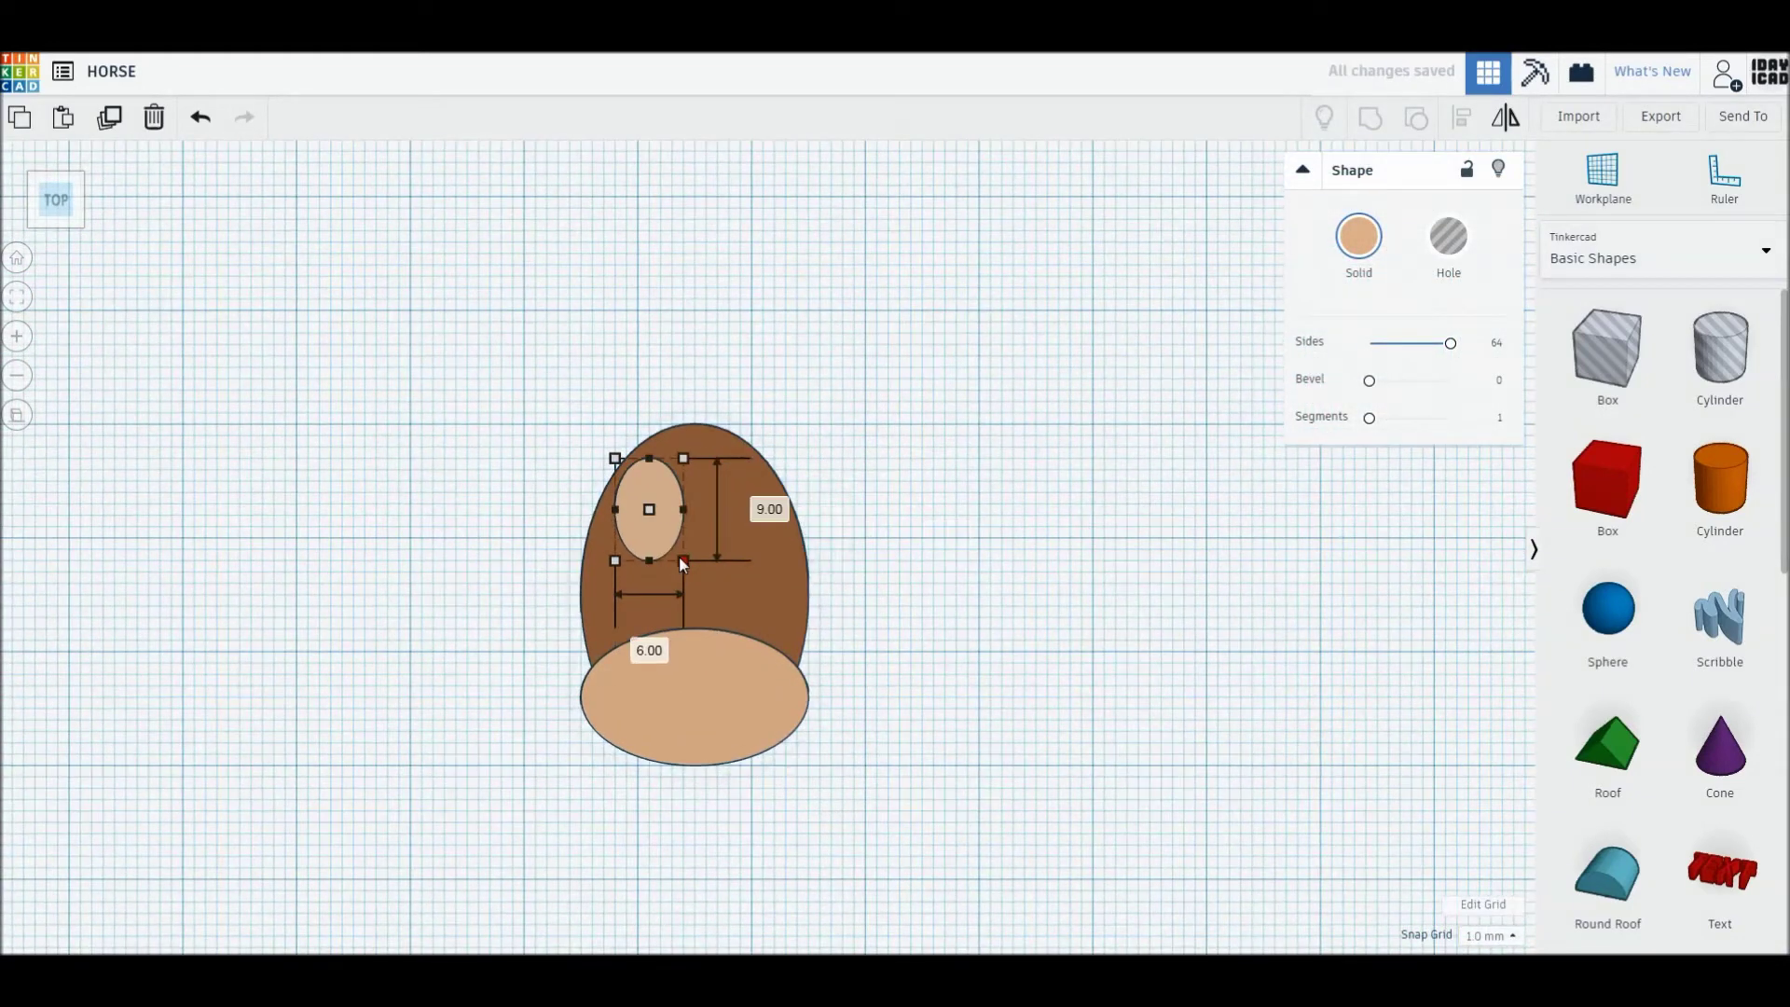
mouse_move(640, 486)
left_mouse_down()
mouse_move(705, 425)
mouse_move(701, 404)
left_mouse_up()
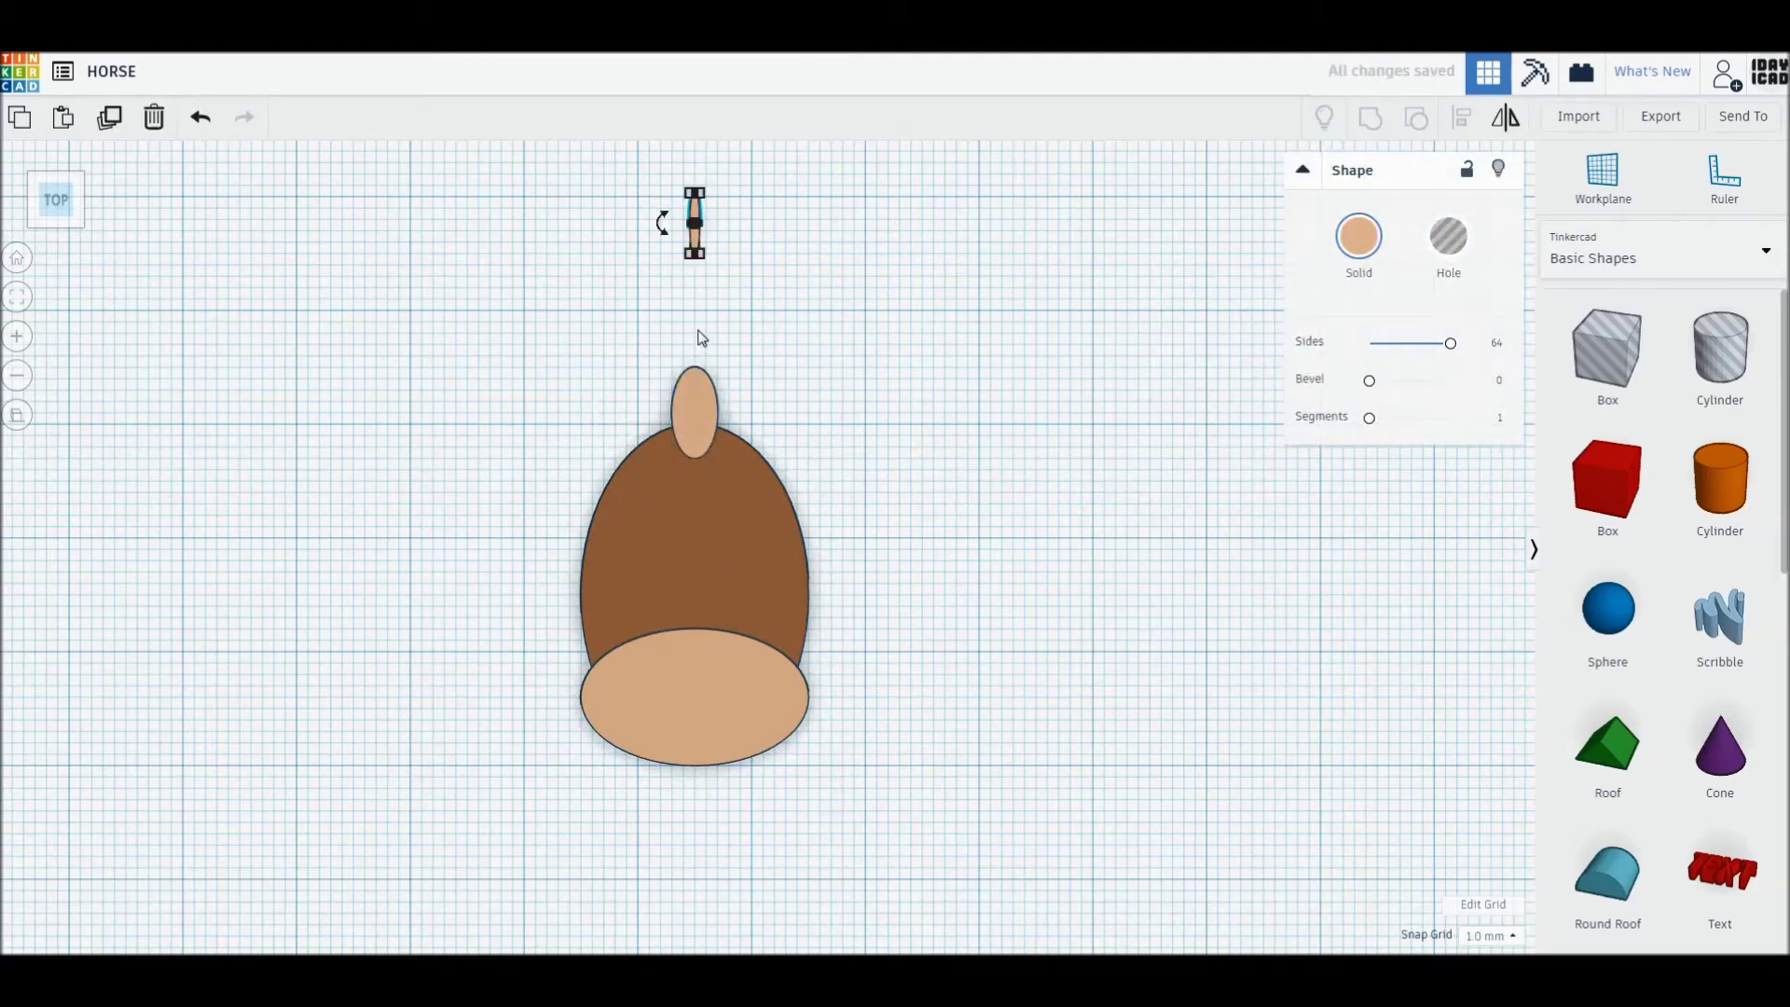
left_click(698, 339)
left_click(685, 411)
Add second and third tan ovals on either side along the top
left_click_drag(690, 410, 731, 380)
left_click(842, 335)
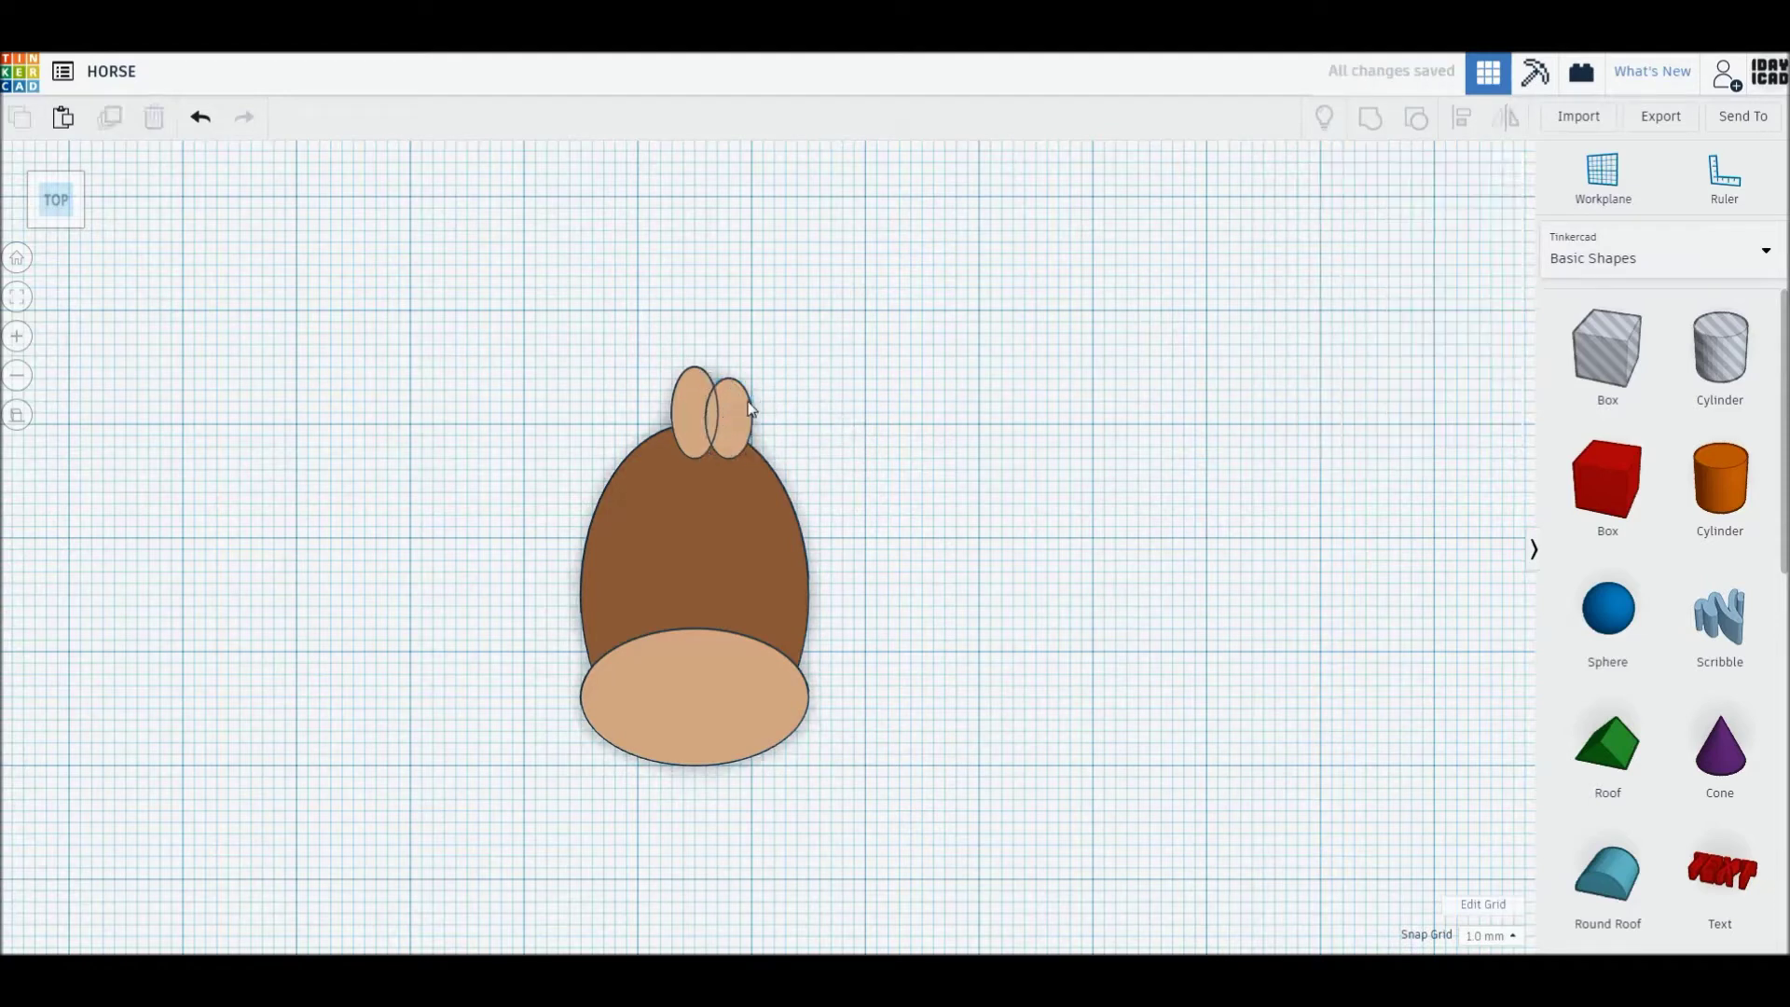
left_click(740, 408)
key("ctrl+d")
left_click_drag(740, 408, 670, 408)
Stretch the middle tan oval slightly downward to 9 mm
left_click(935, 411)
left_click(708, 455)
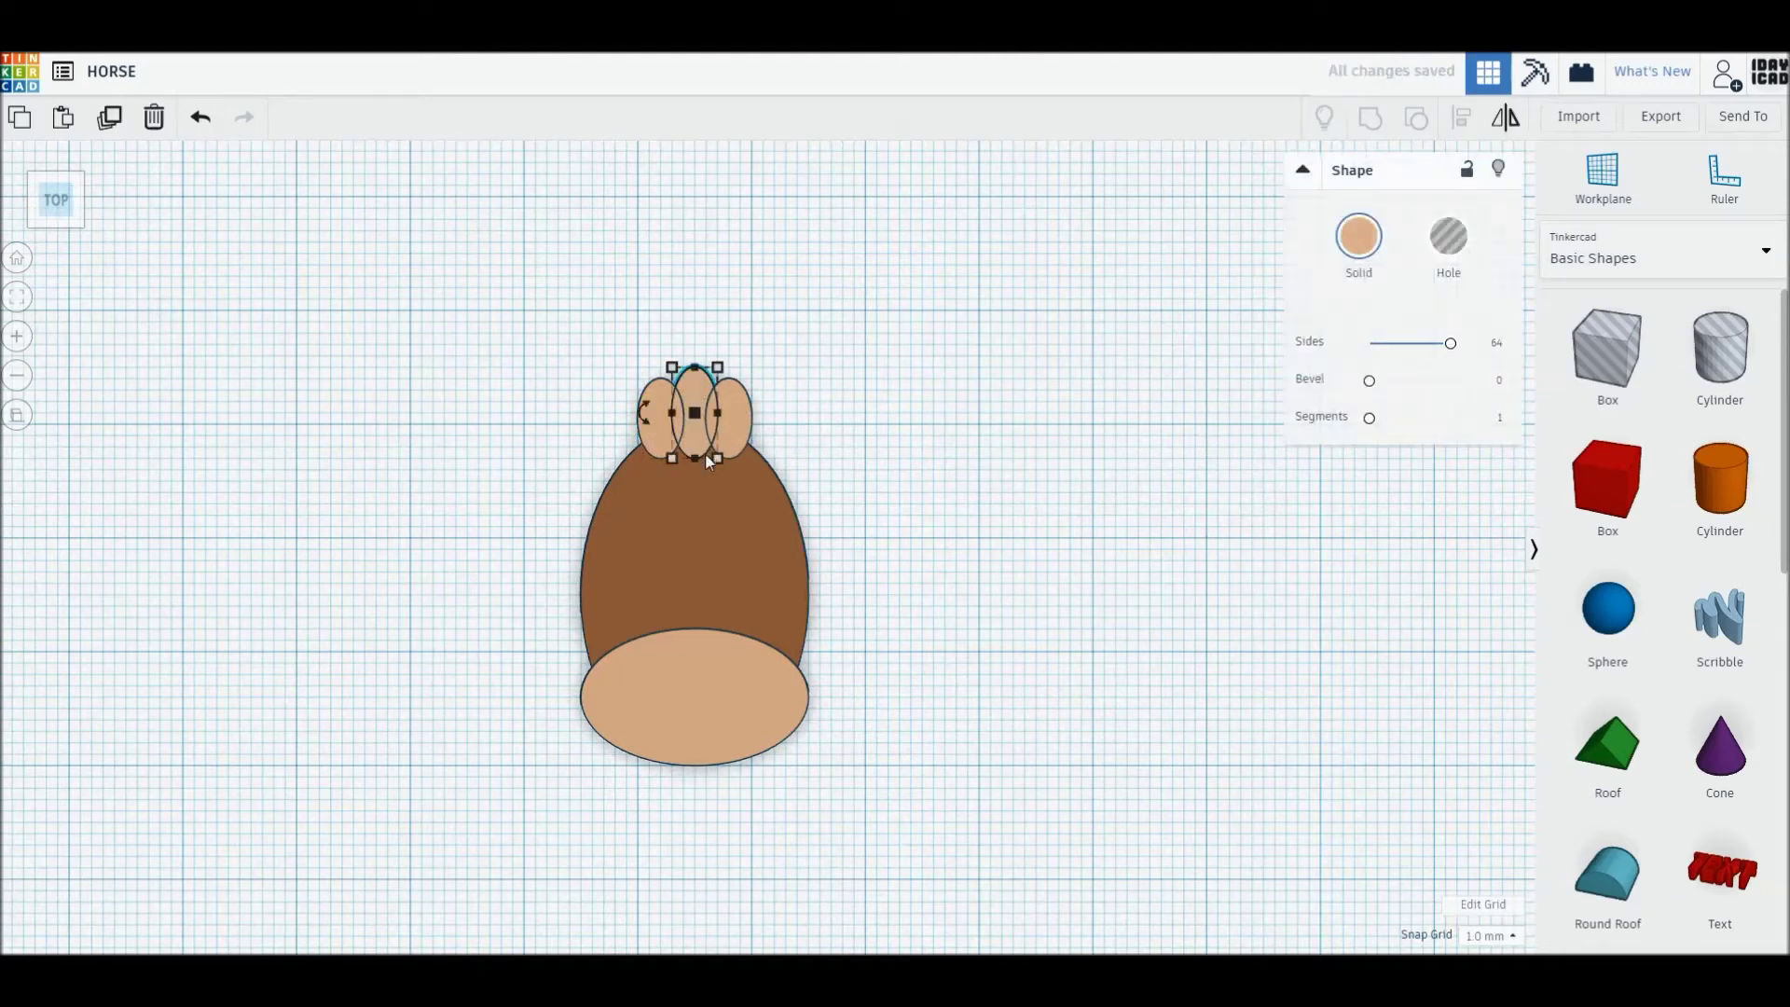
left_click_drag(696, 466, 697, 476)
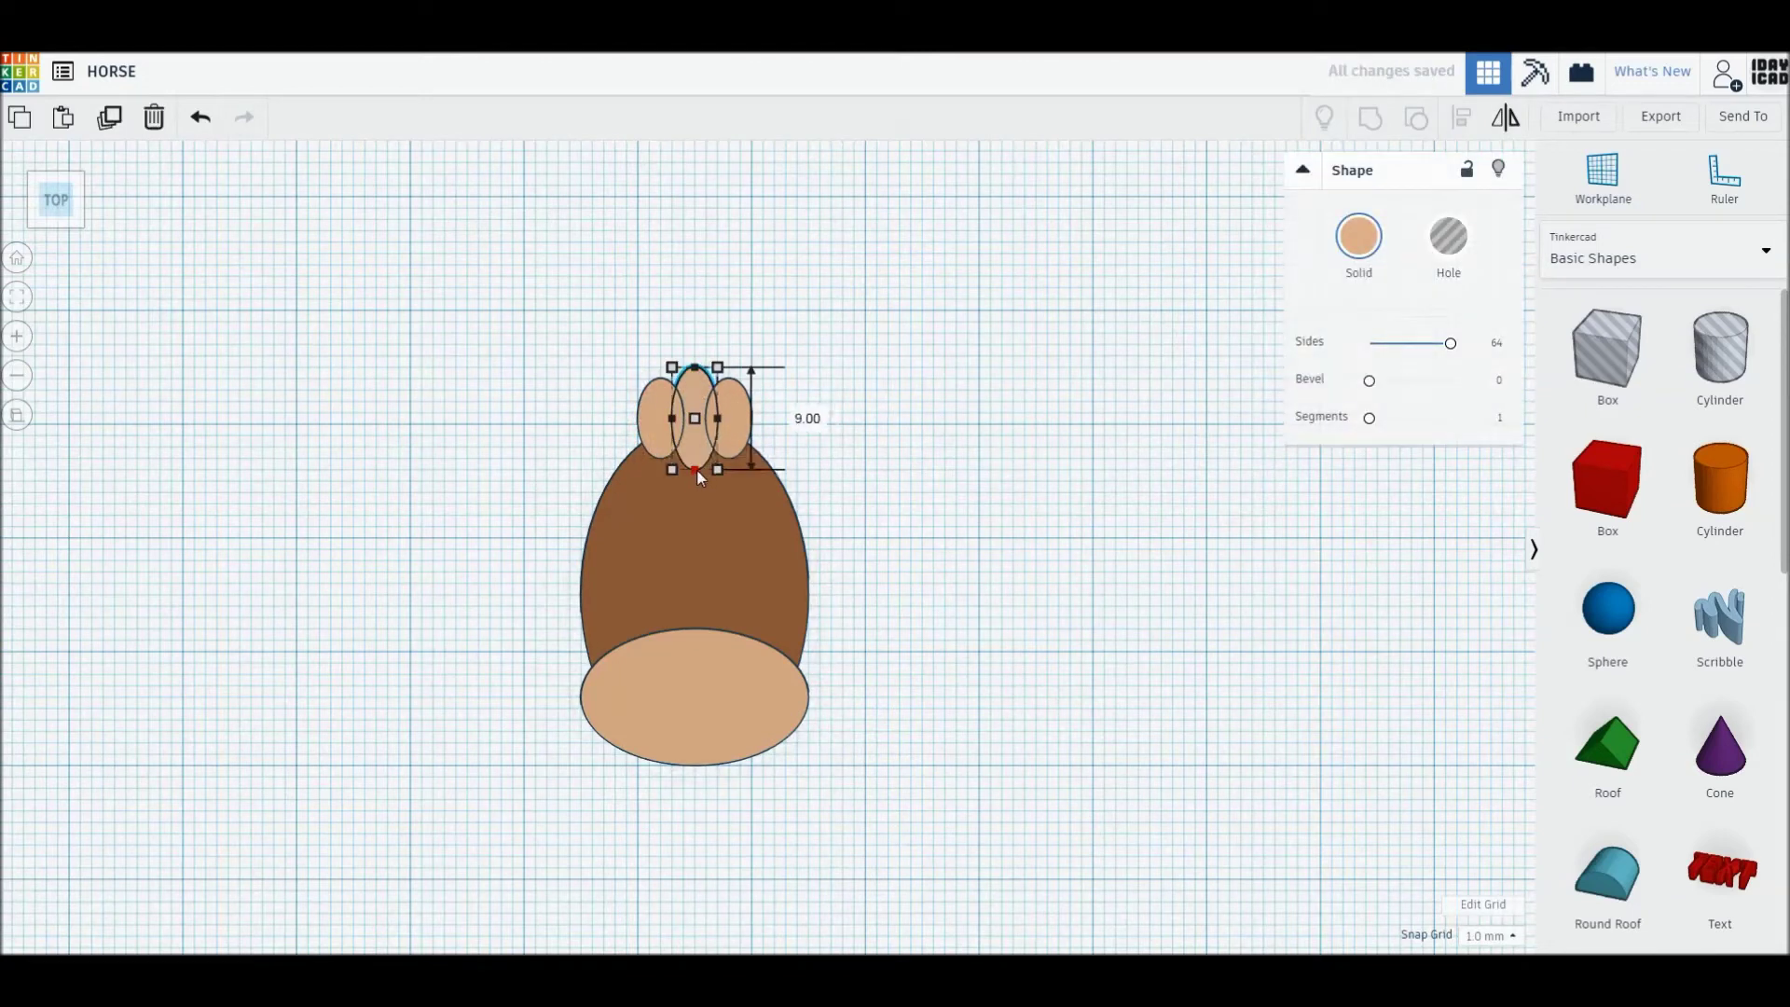
left_click(943, 478)
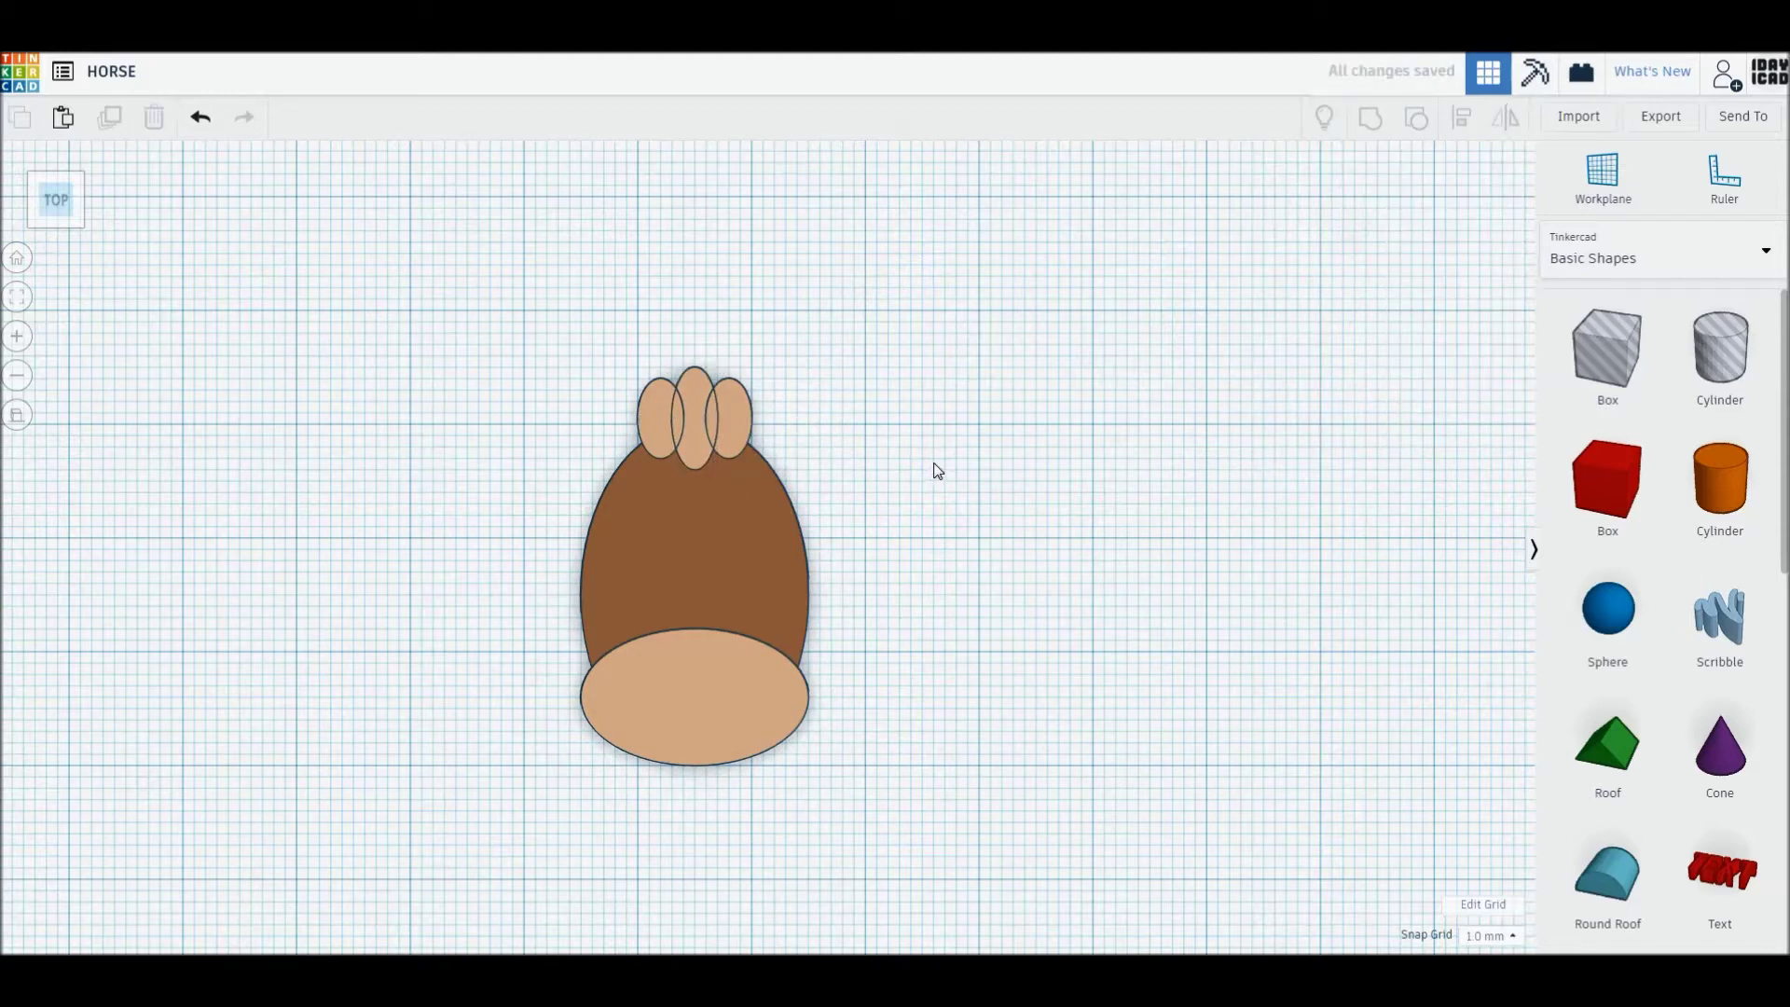
Add a box and shrink it into a thin 3 by 19 mm strip
left_click_drag(1607, 480, 1003, 604)
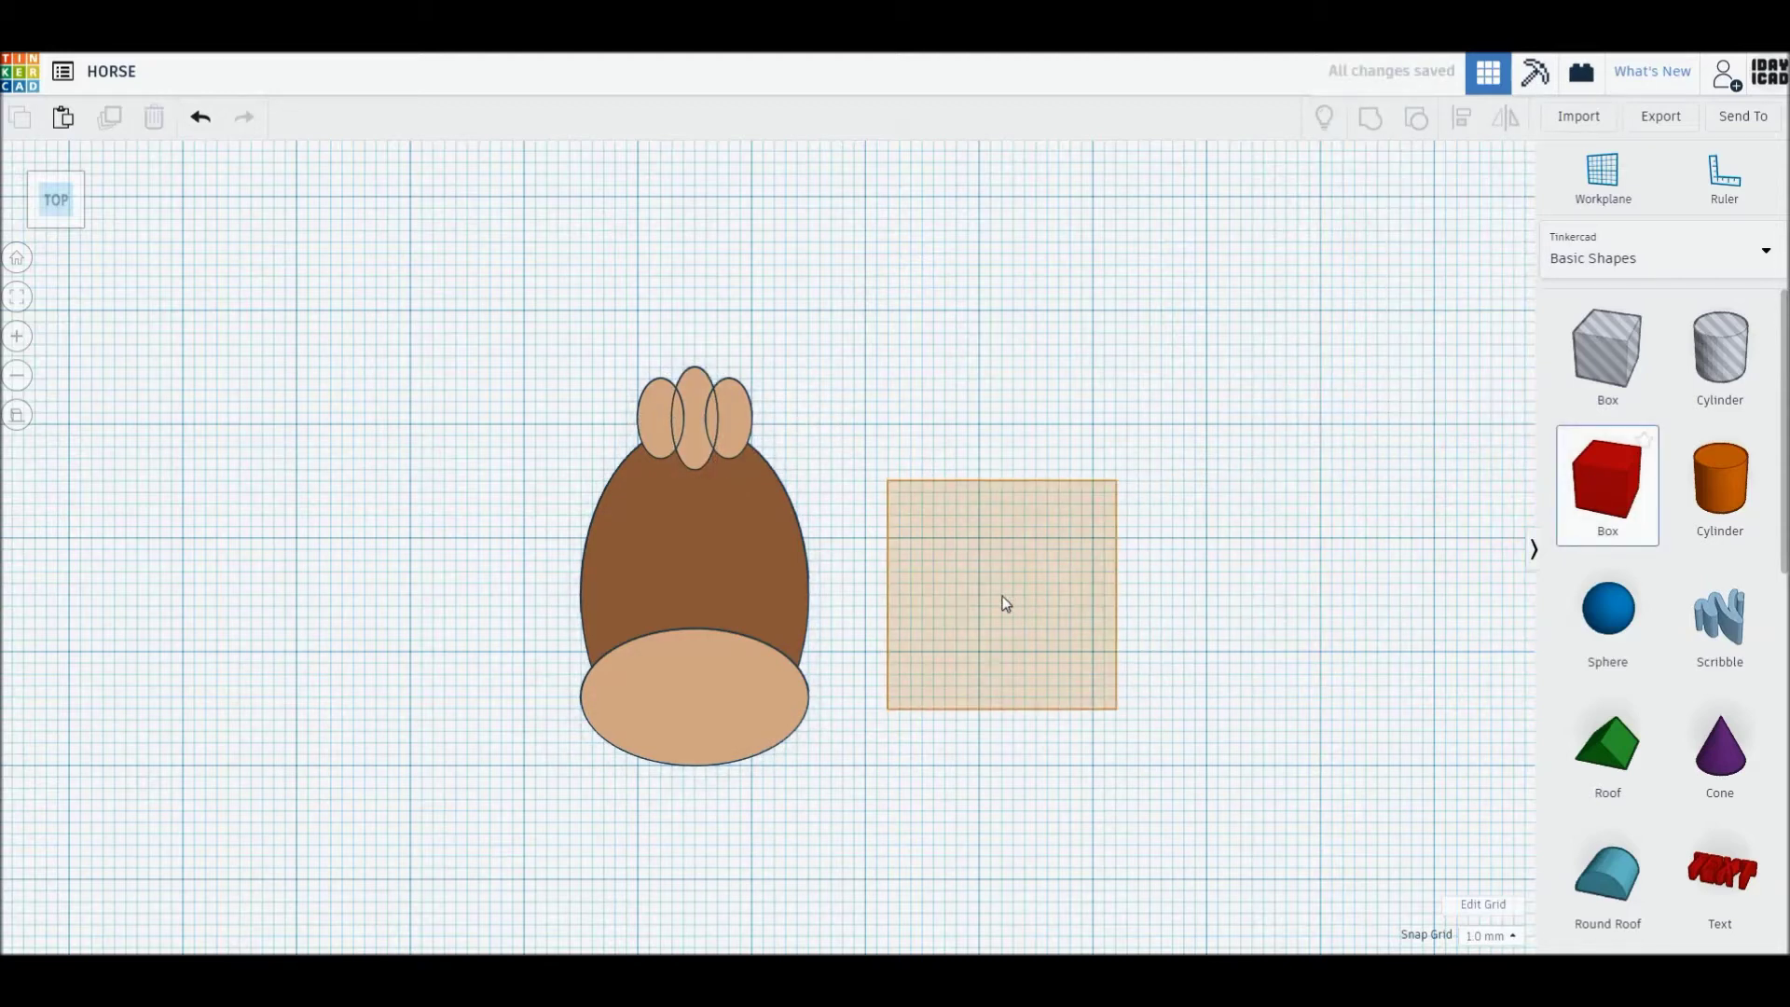
mouse_move(1117, 708)
left_mouse_down()
mouse_move(935, 713)
mouse_move(676, 621)
left_mouse_up()
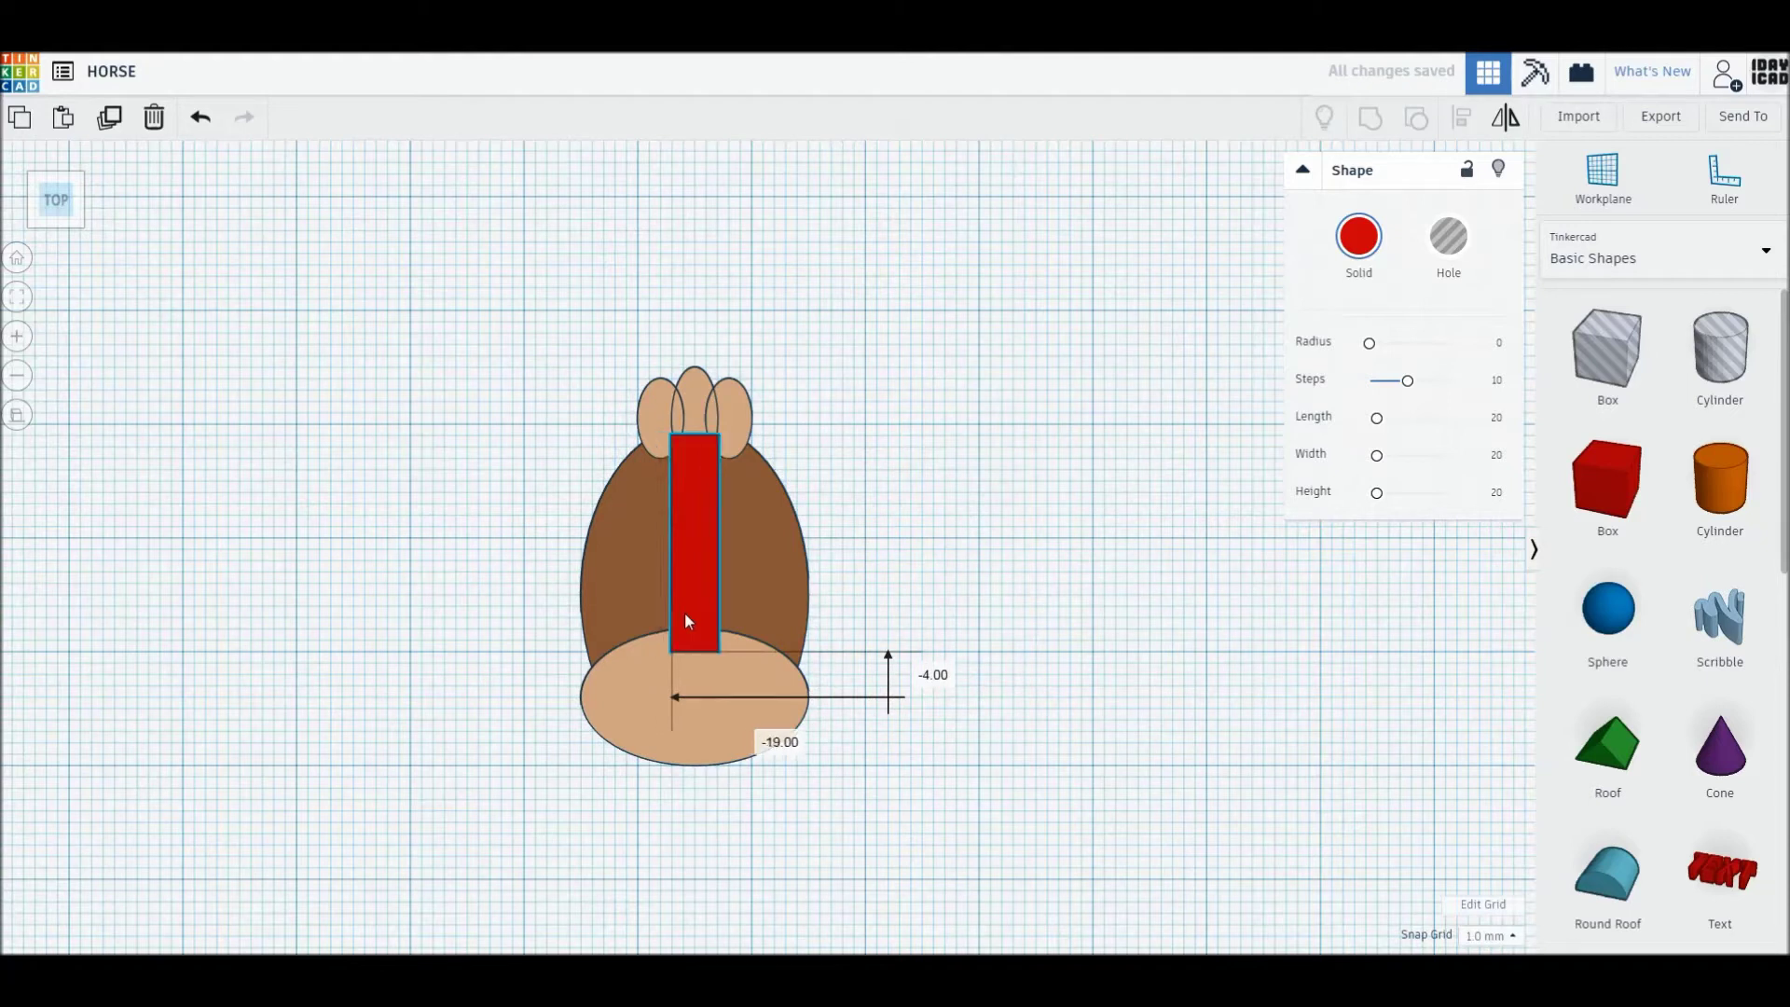
right_click_drag(690, 581, 690, 557)
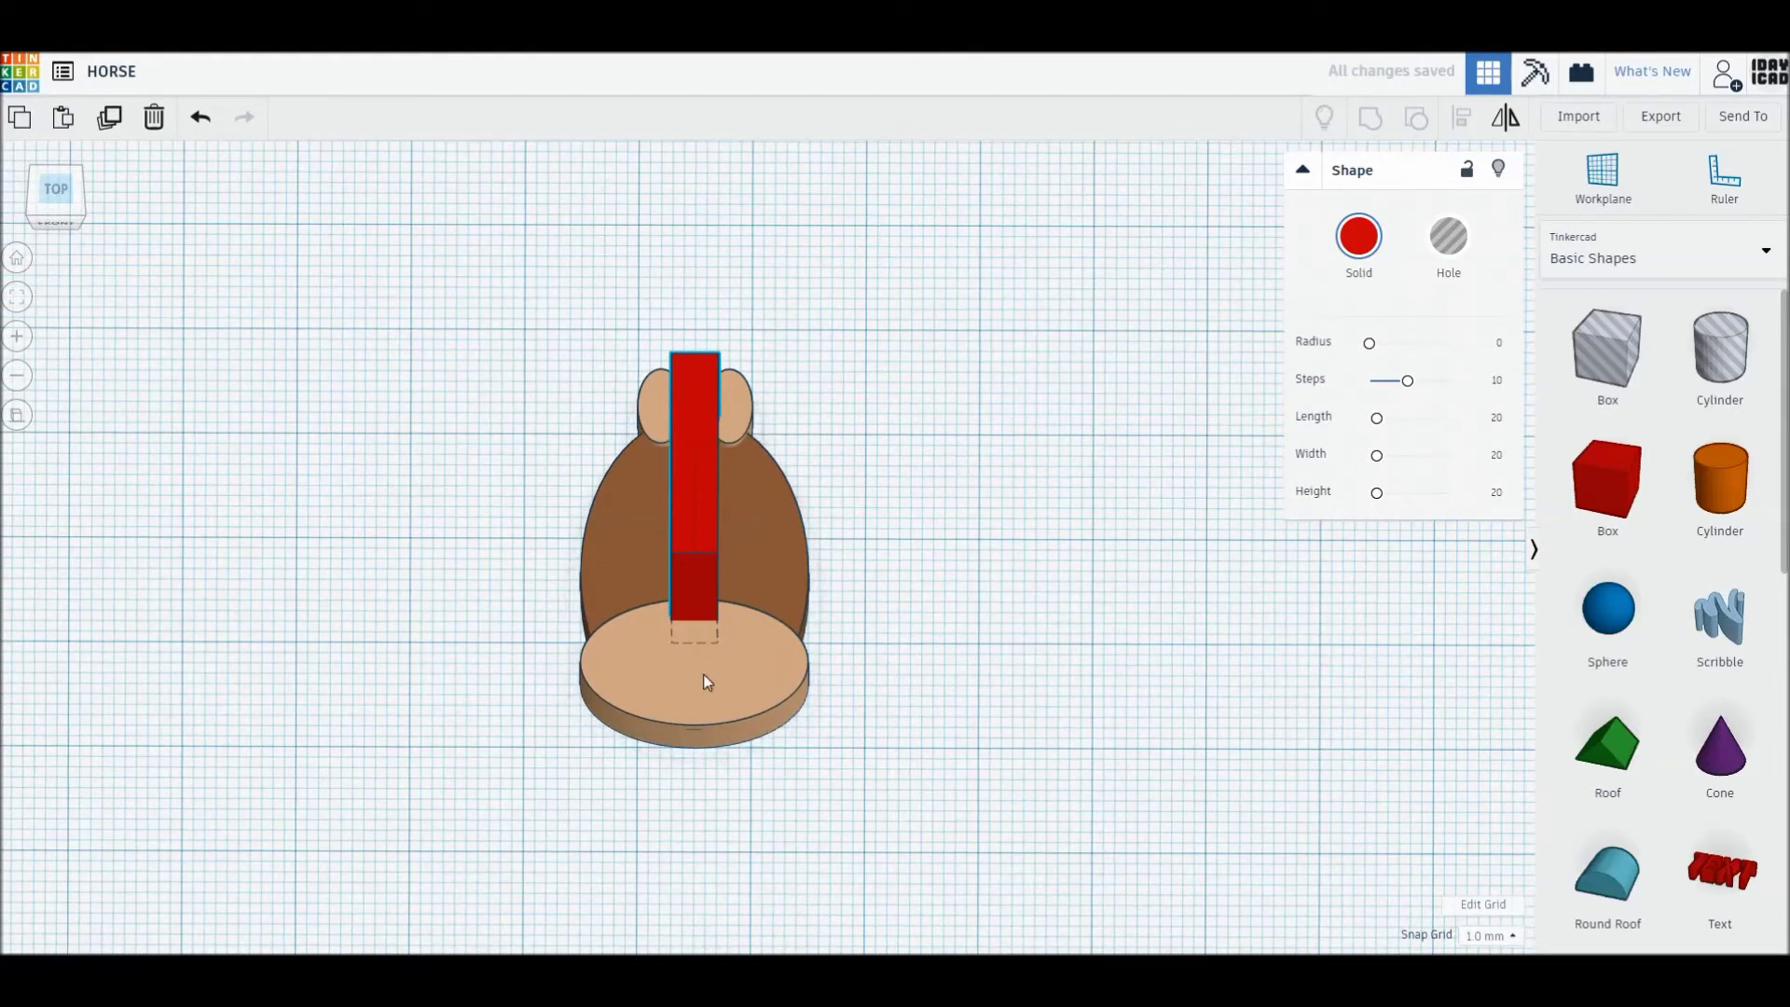
Set the muzzle to 6 mm and the red strip to 5 mm tall, checking the ears' height
left_click(704, 675)
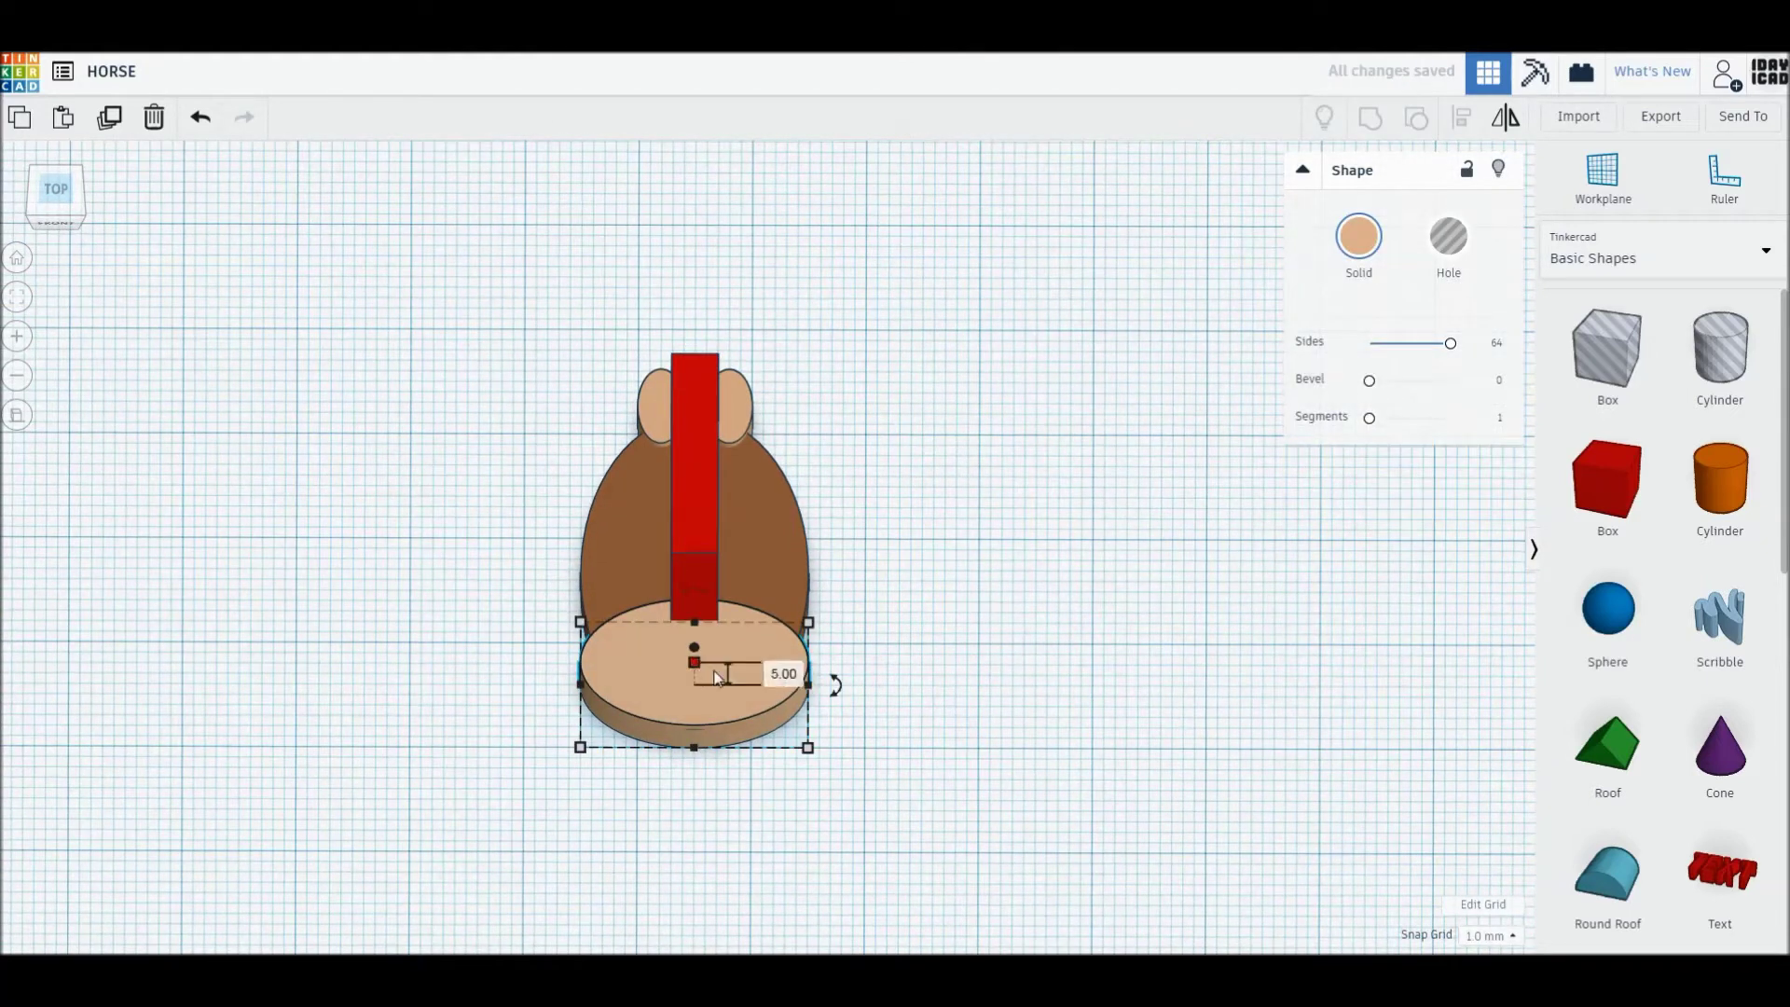
left_click(783, 675)
type("6")
key("Return")
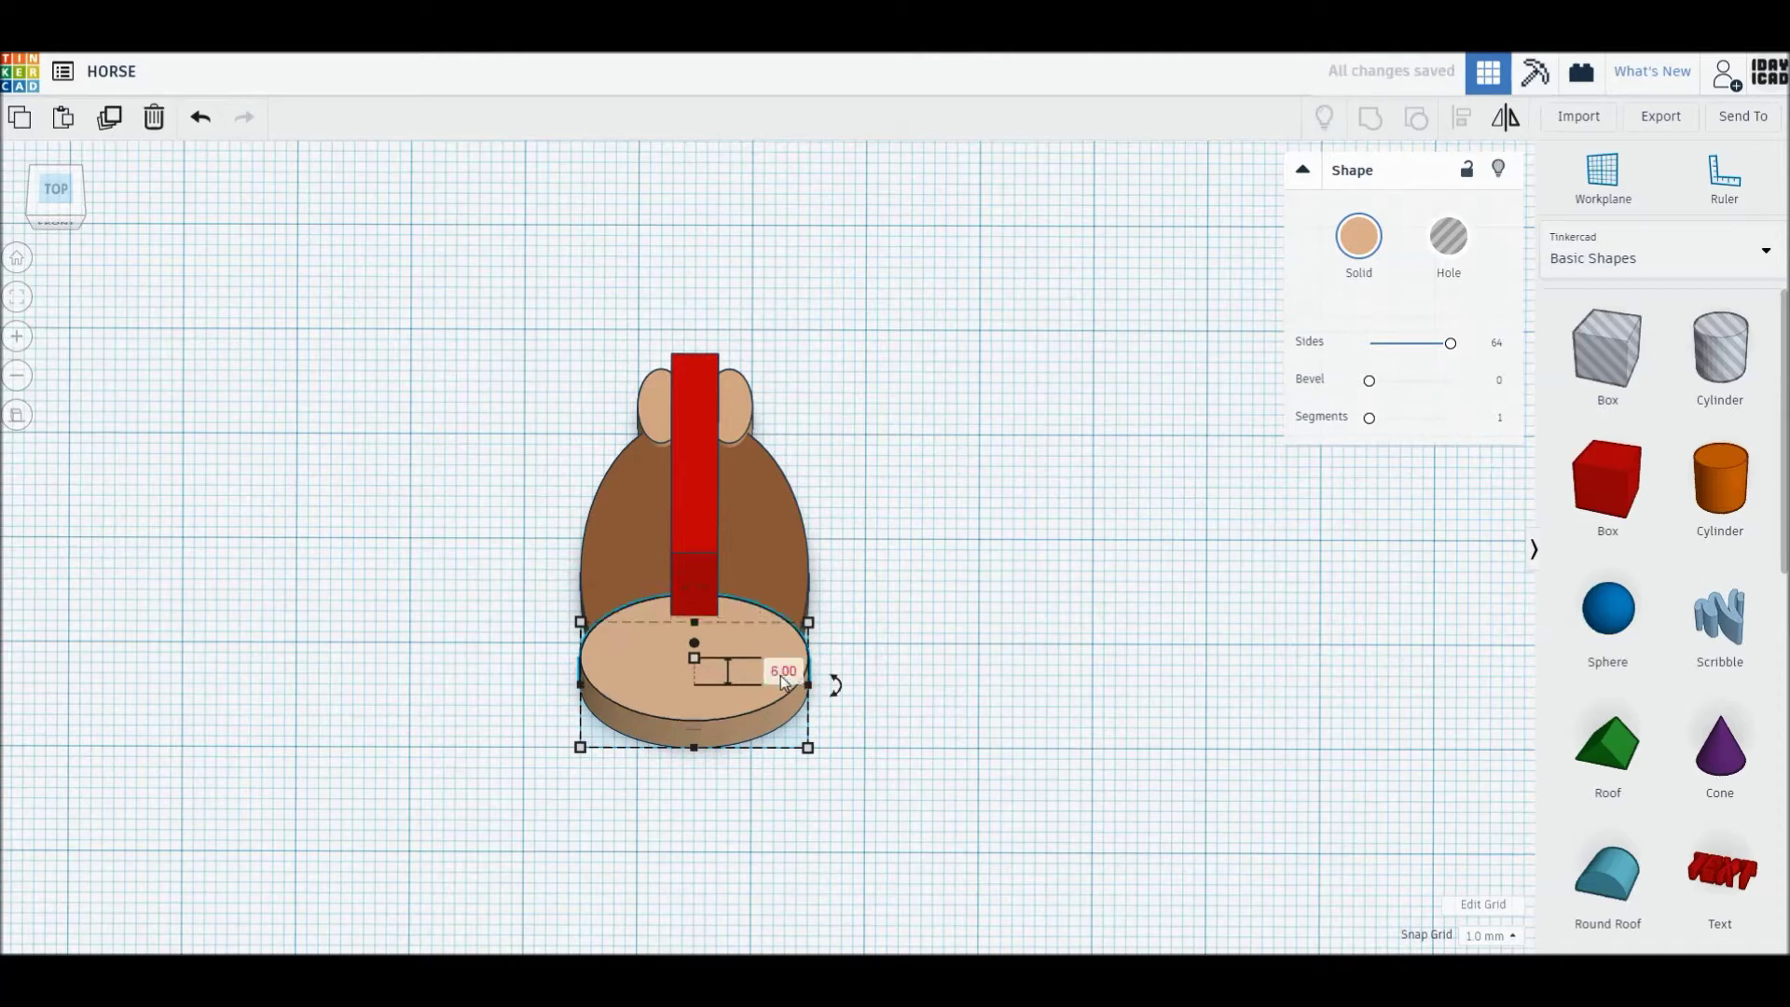
left_click(698, 427)
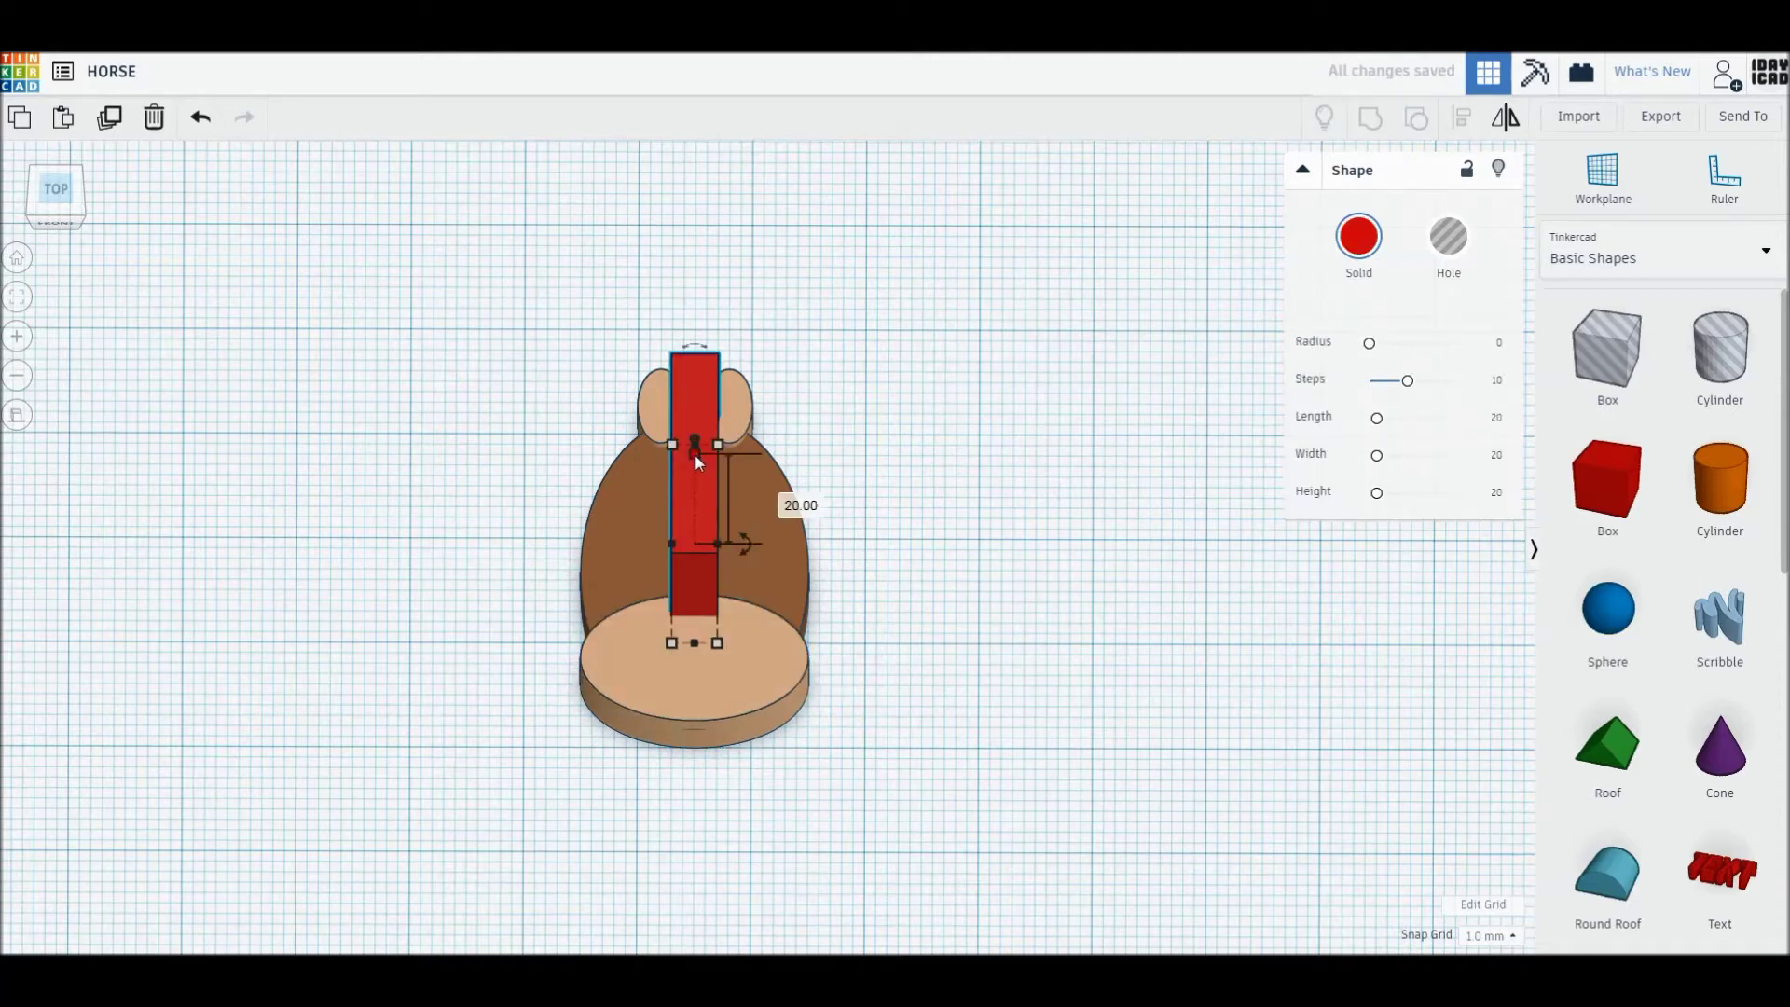
left_click(783, 497)
type("5")
key("Return")
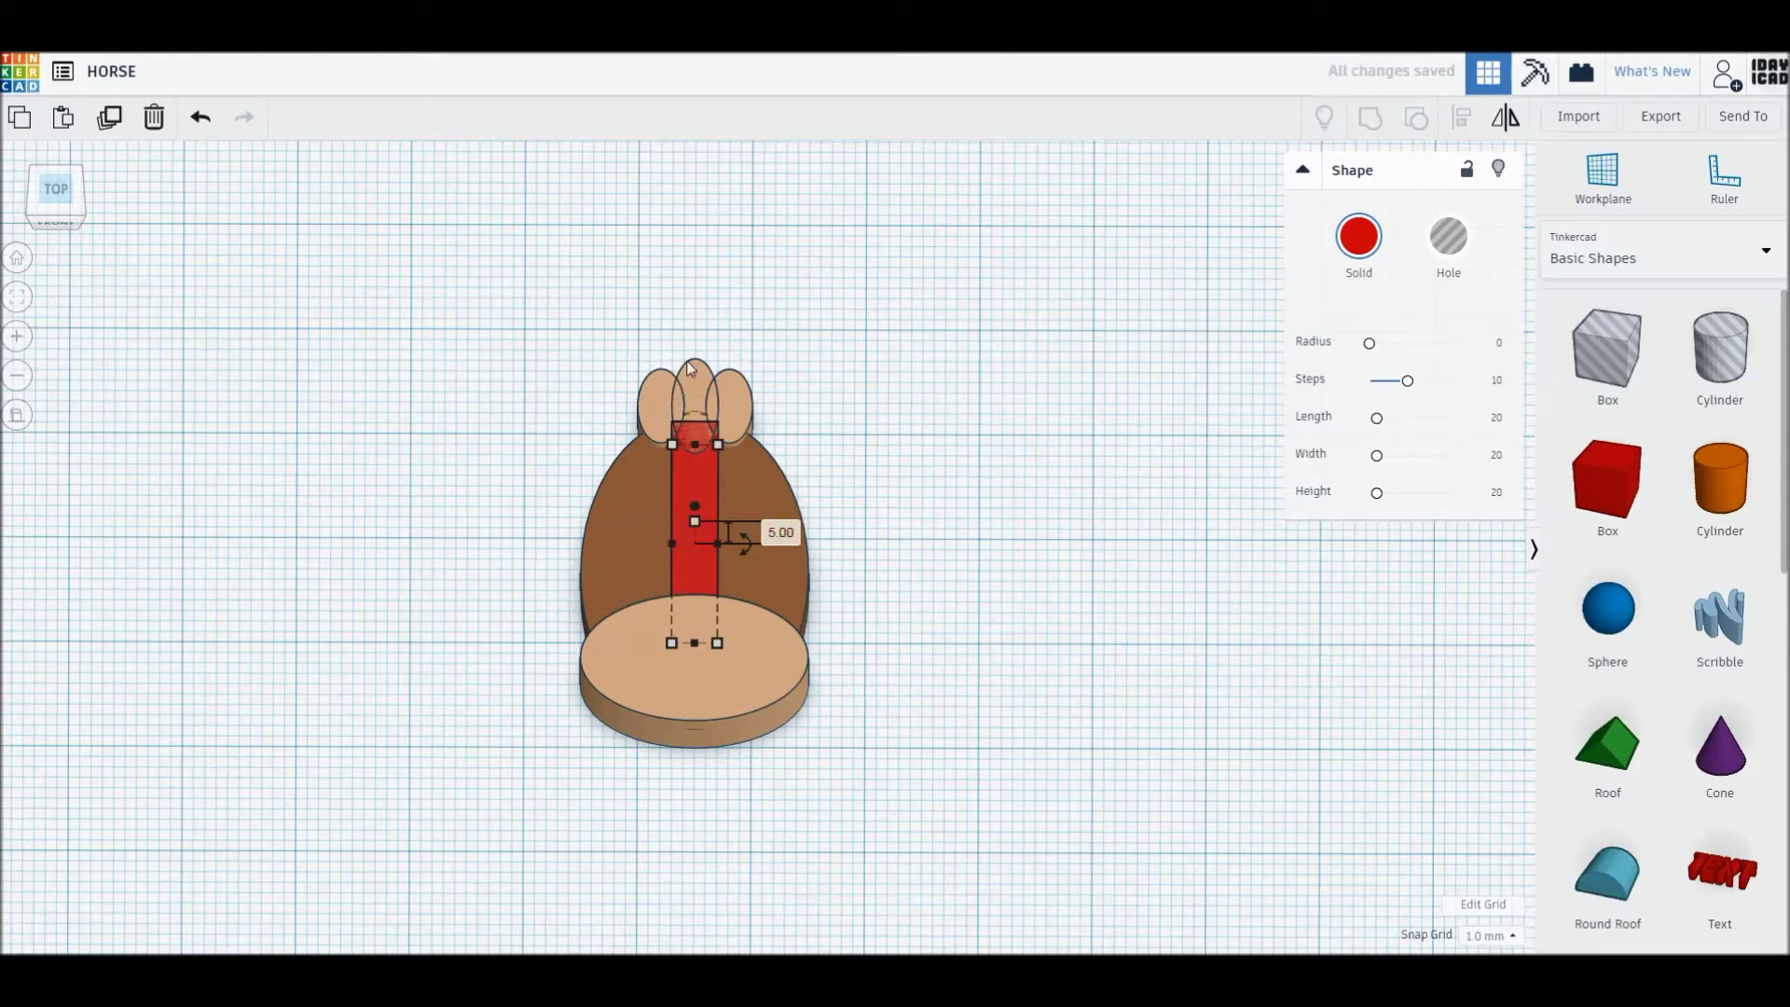
left_click_drag(579, 349, 819, 383)
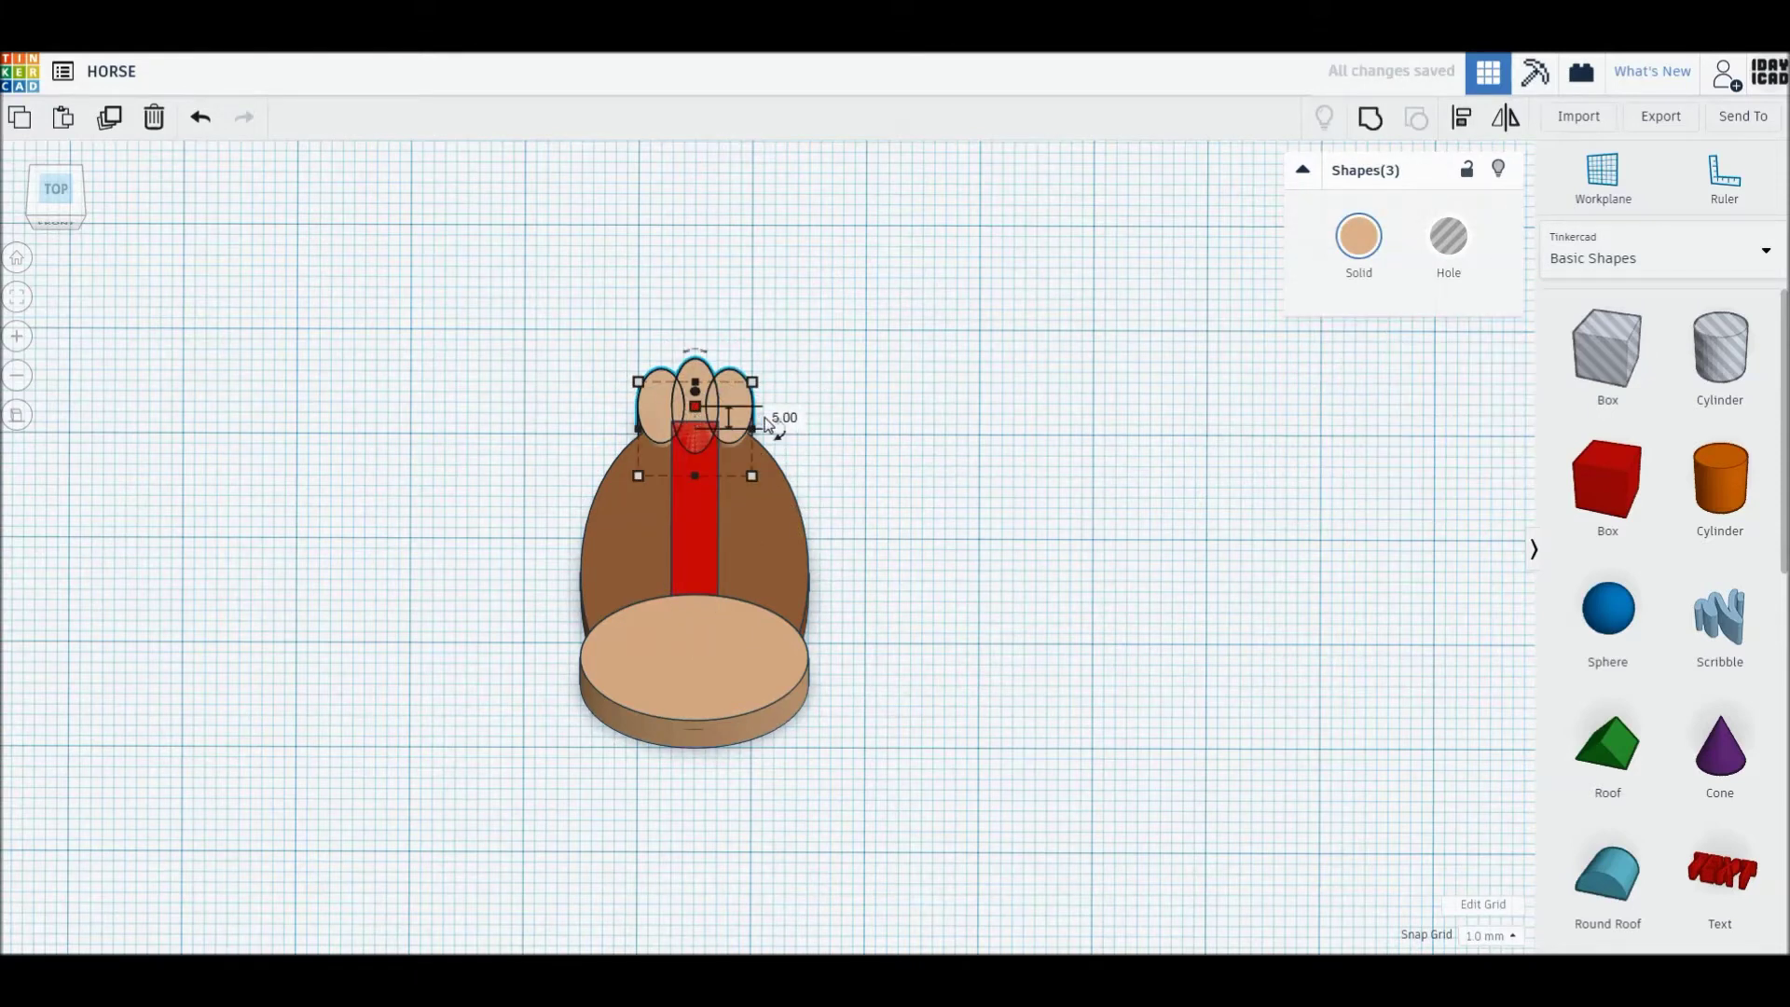
left_click(784, 417)
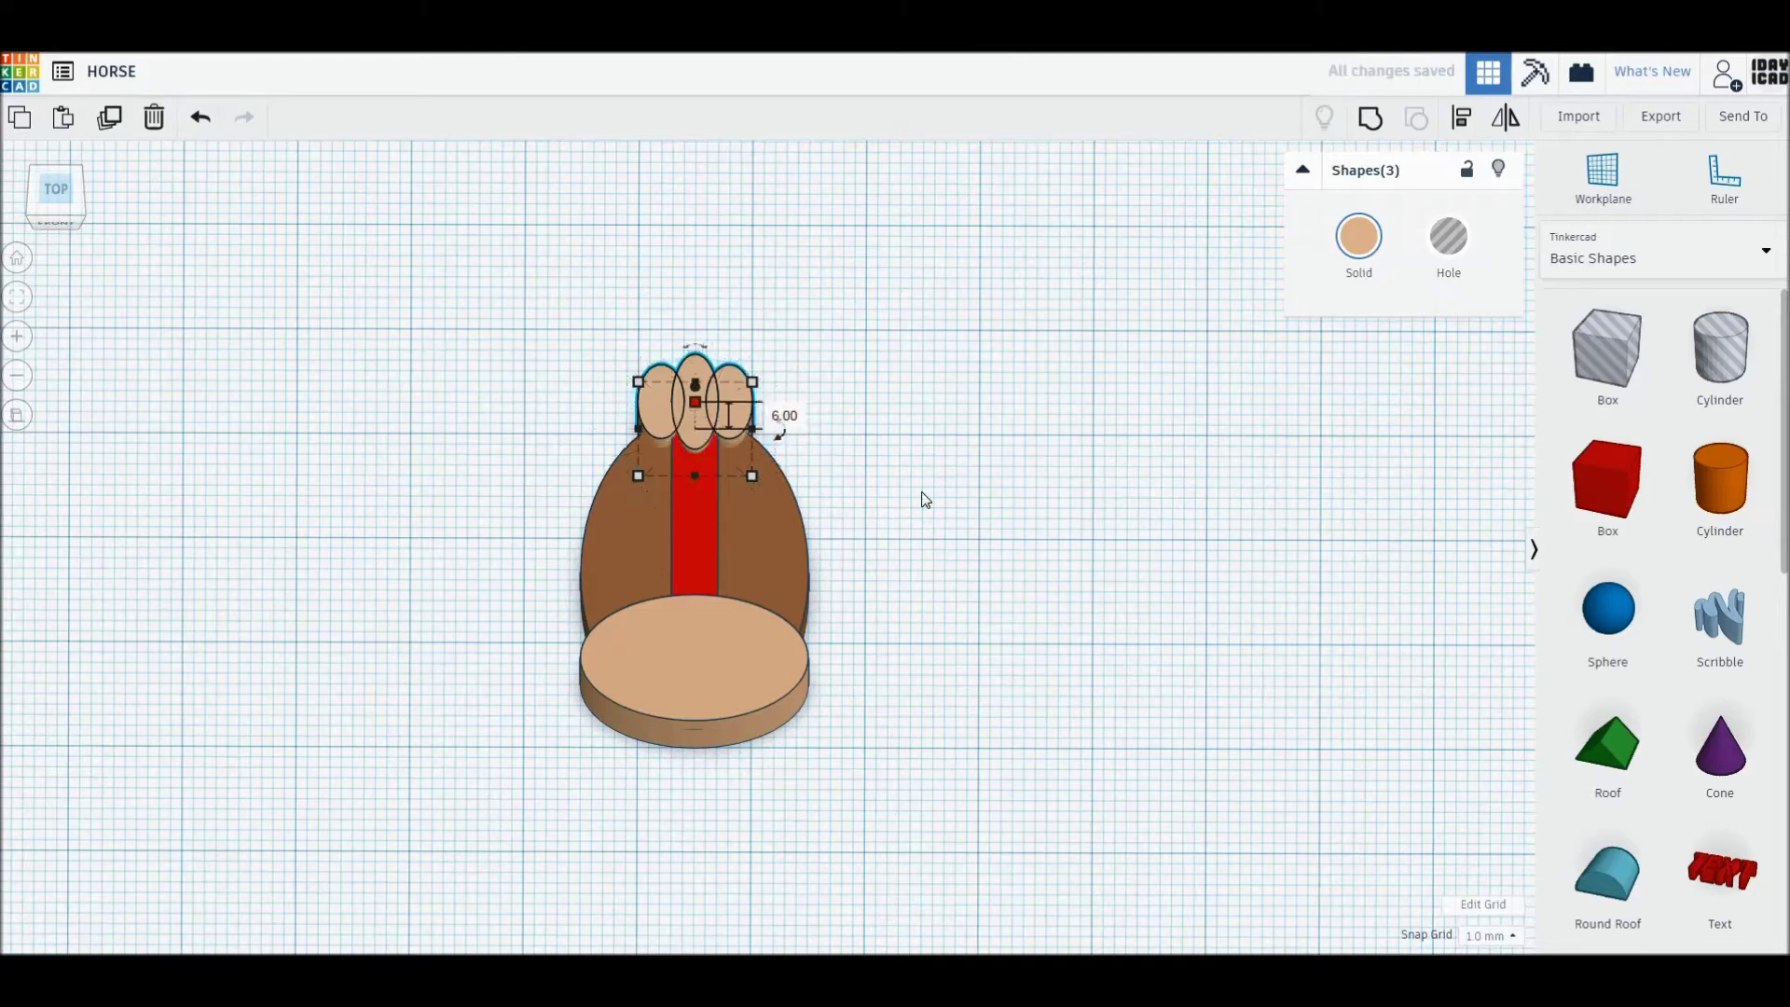
left_click(893, 518)
Colour the red stripe white and return to the top view
left_click(706, 550)
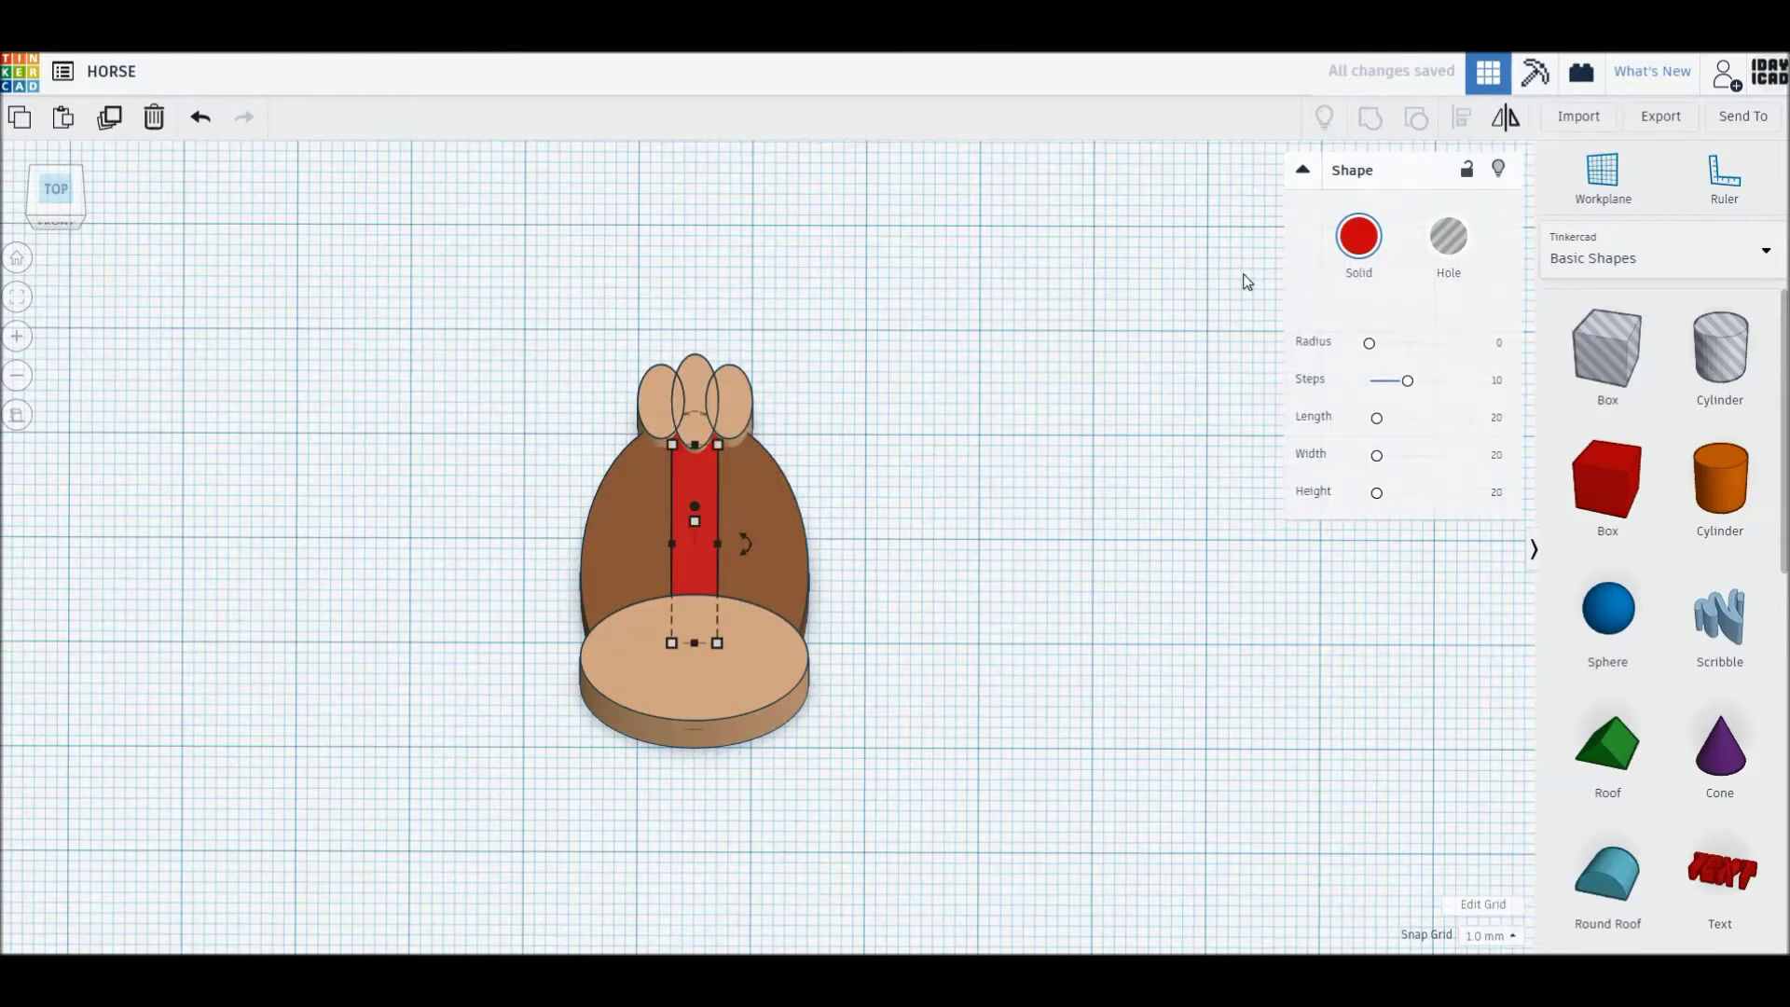
left_click(1358, 236)
left_click(1673, 375)
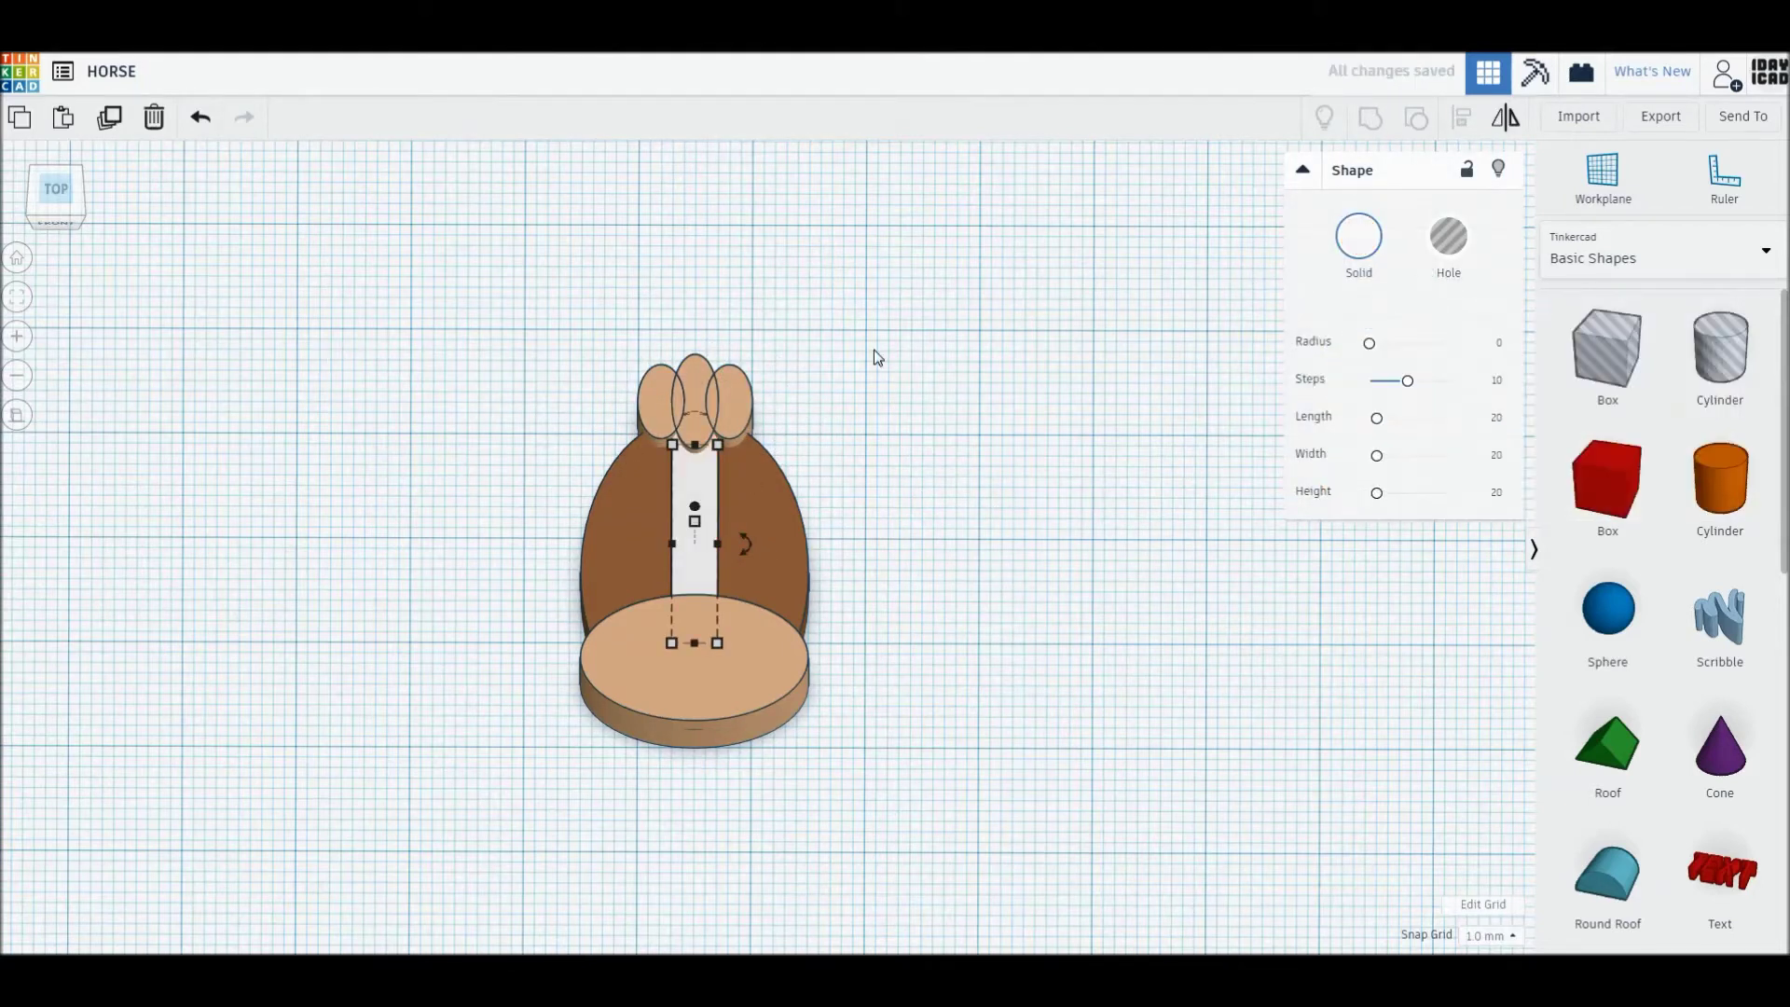
left_click(53, 187)
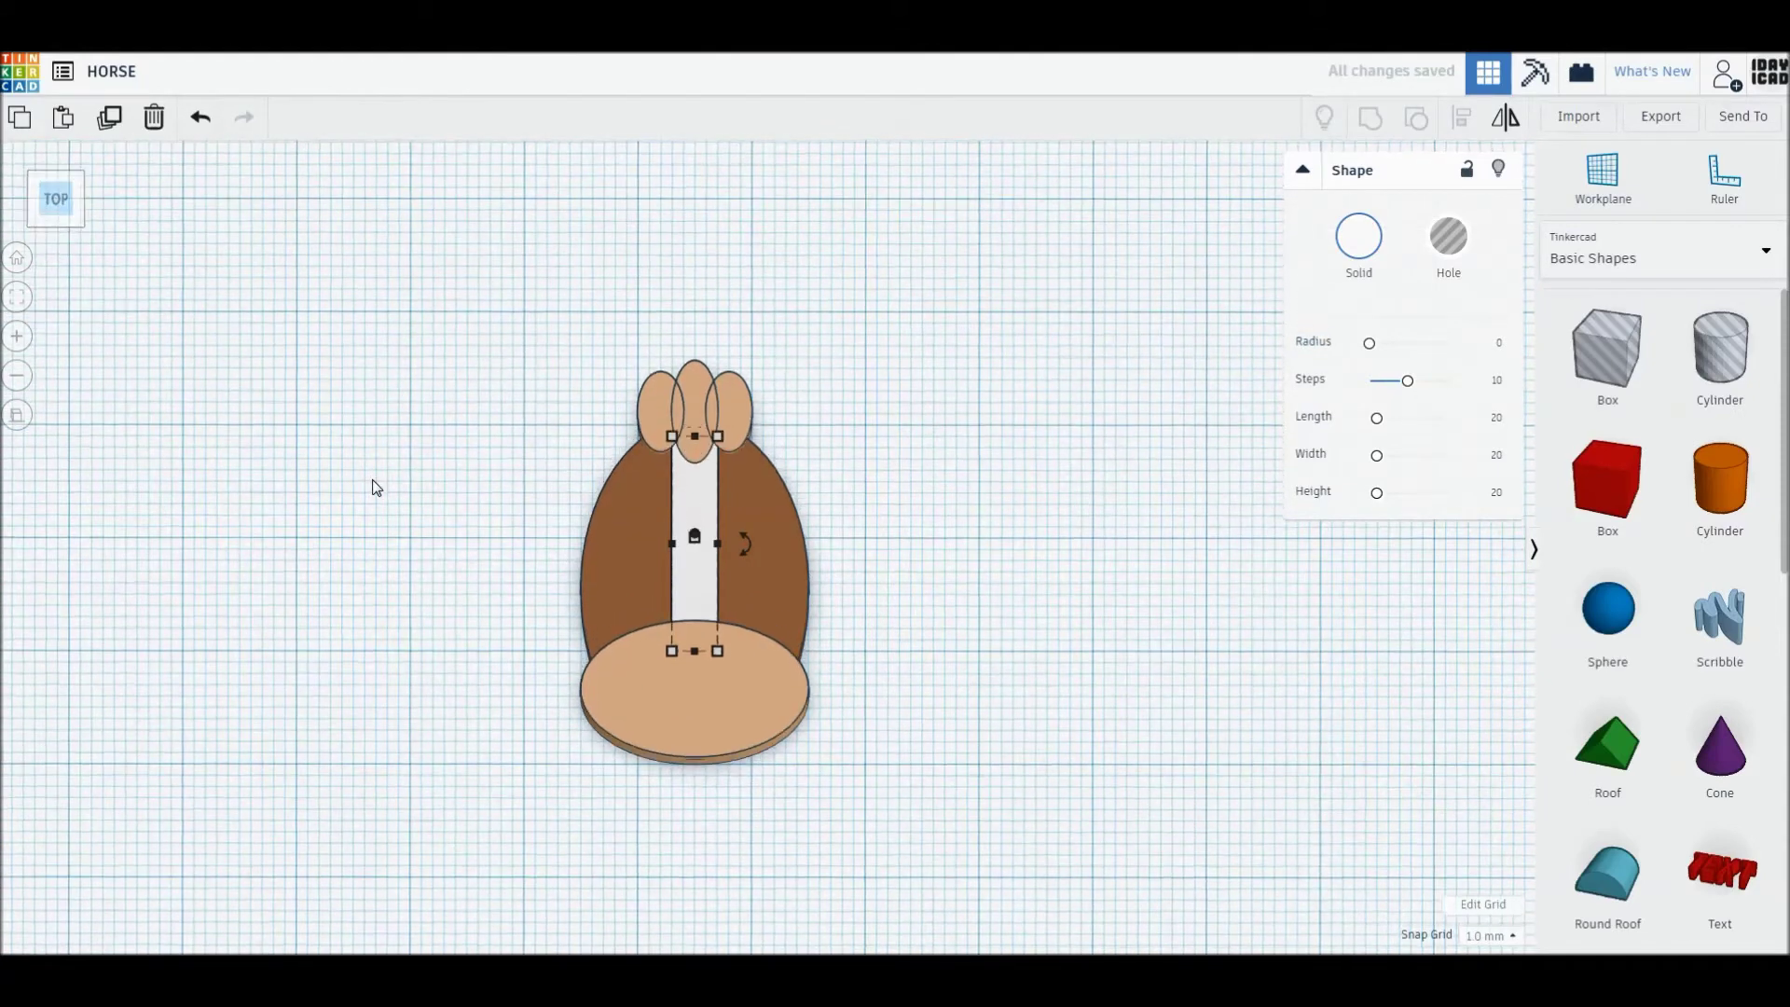
left_click(376, 487)
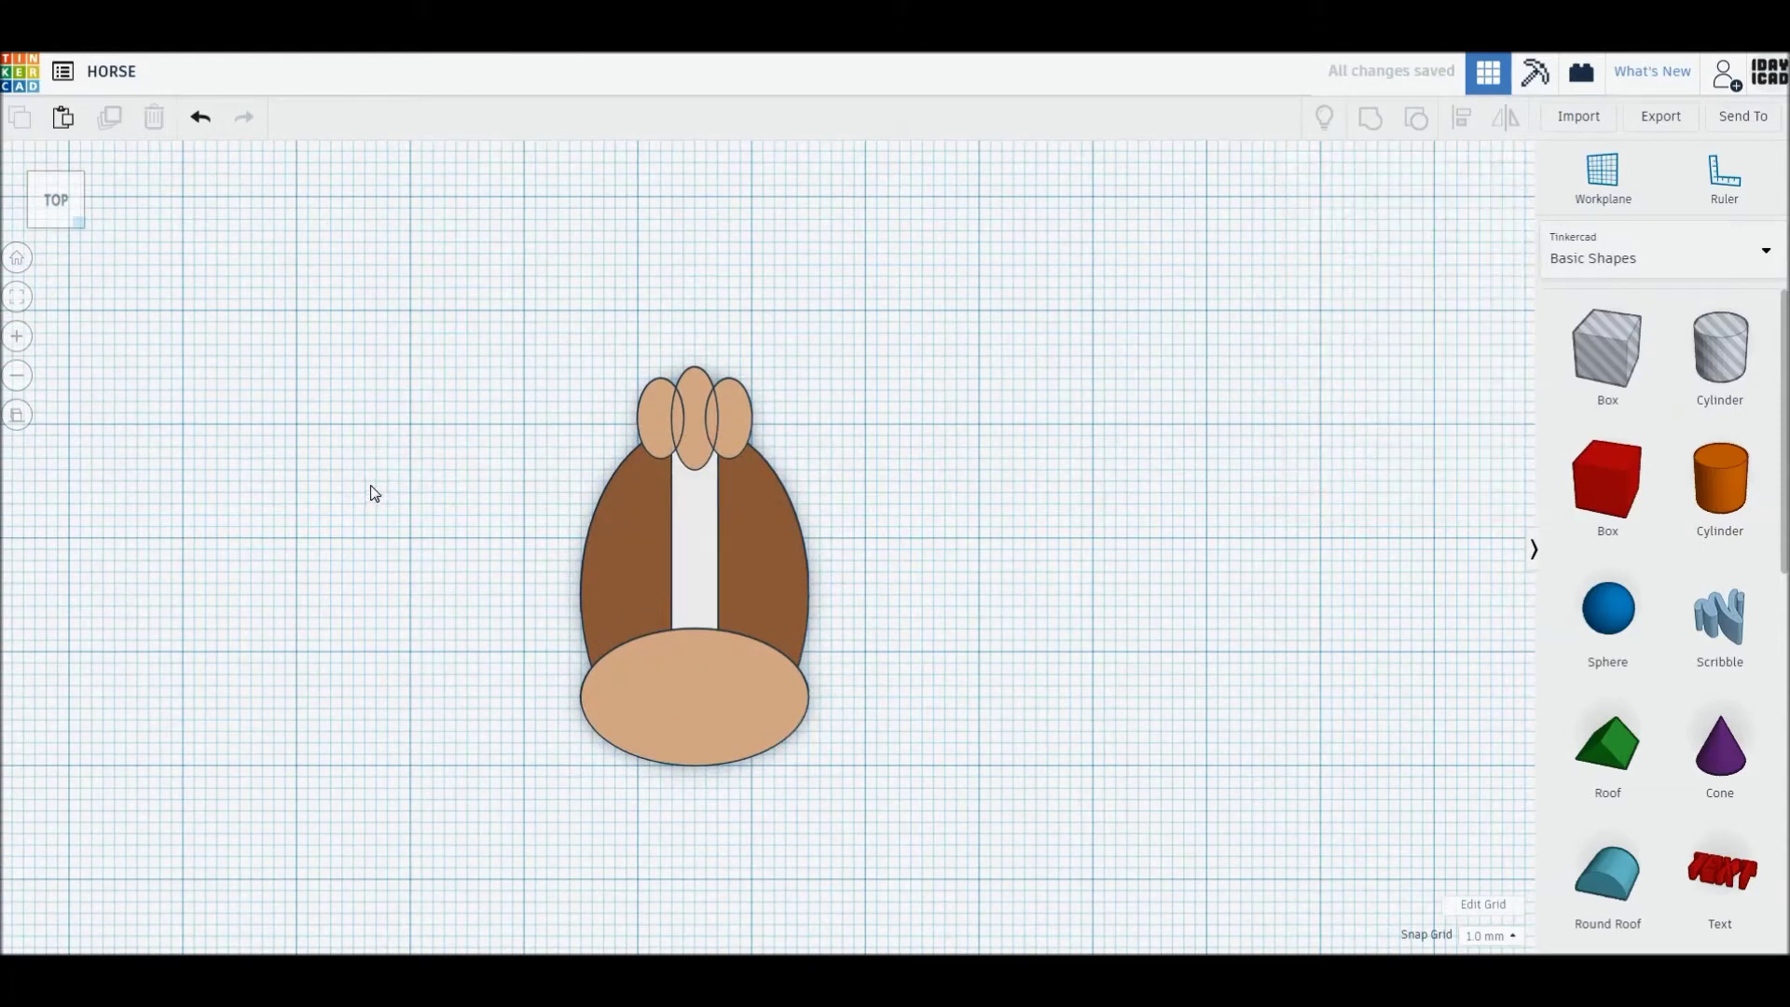
Add a smooth cylinder hole, shrink it to 3 mm, and place it on the muzzle
left_click_drag(1720, 354, 1082, 586)
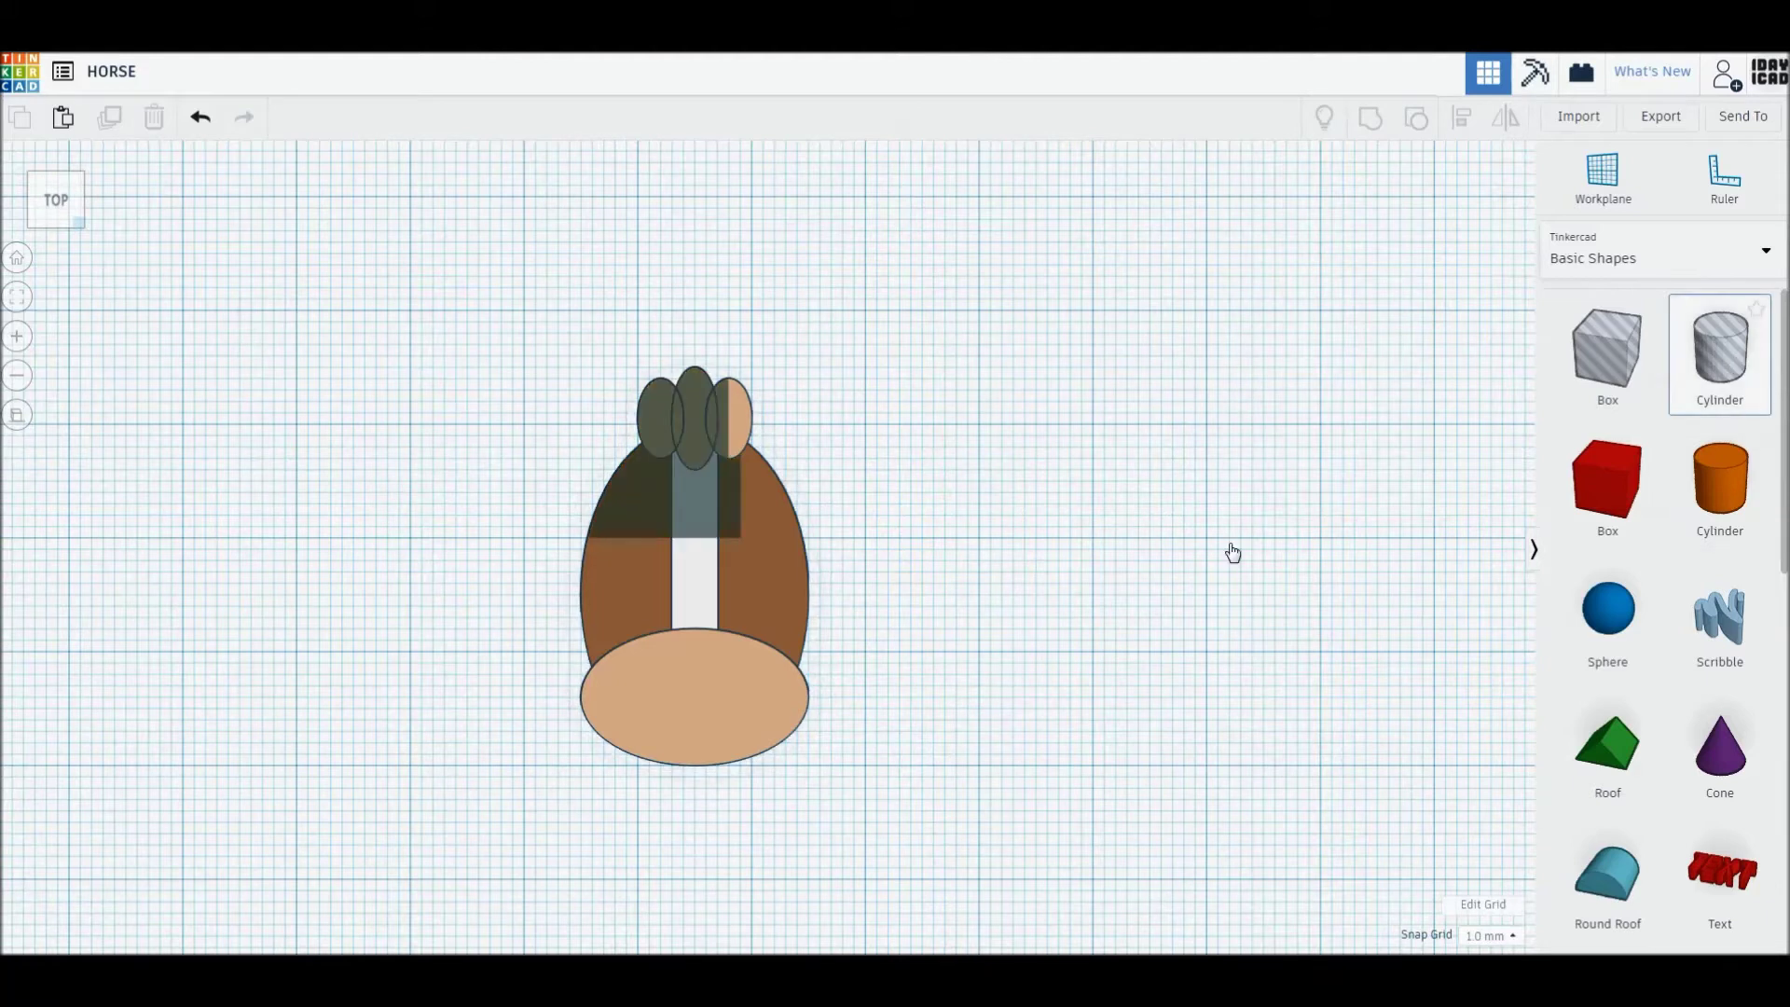
left_click_drag(1382, 344, 1503, 352)
mouse_move(1195, 697)
left_mouse_down()
mouse_move(986, 507)
mouse_move(1004, 505)
left_mouse_up()
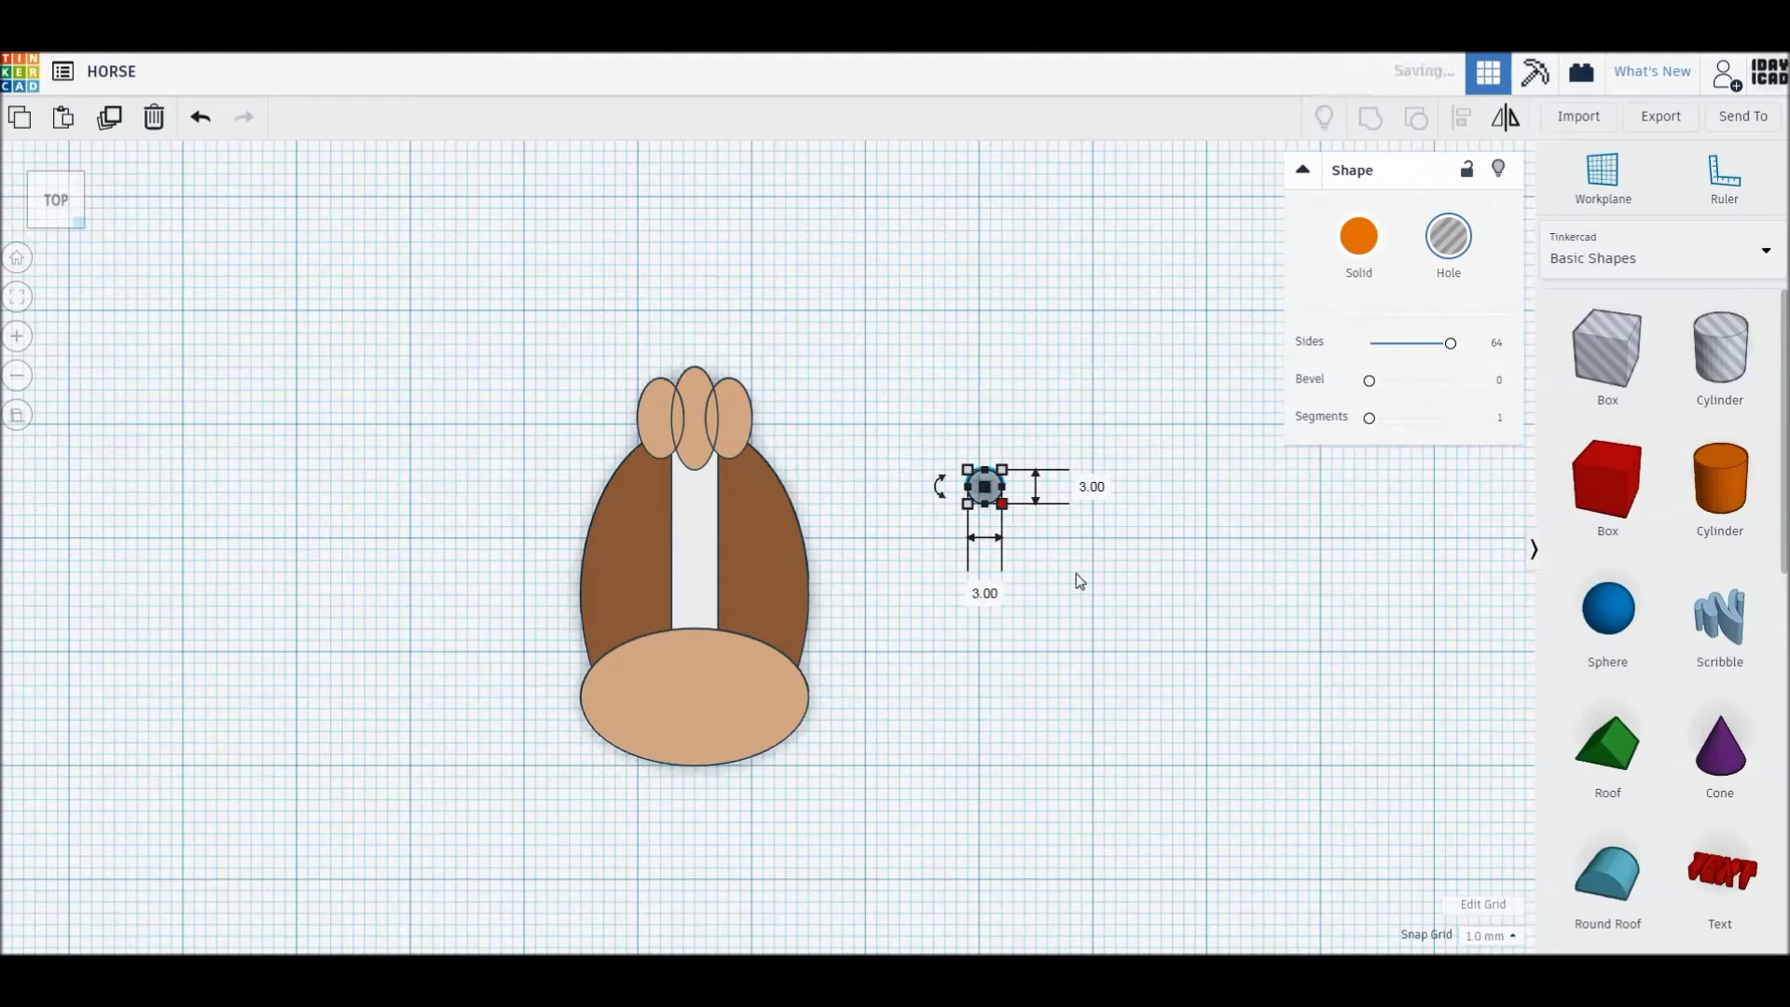
left_click(995, 523)
mouse_move(985, 494)
left_mouse_down()
mouse_move(733, 704)
mouse_move(744, 694)
left_mouse_up()
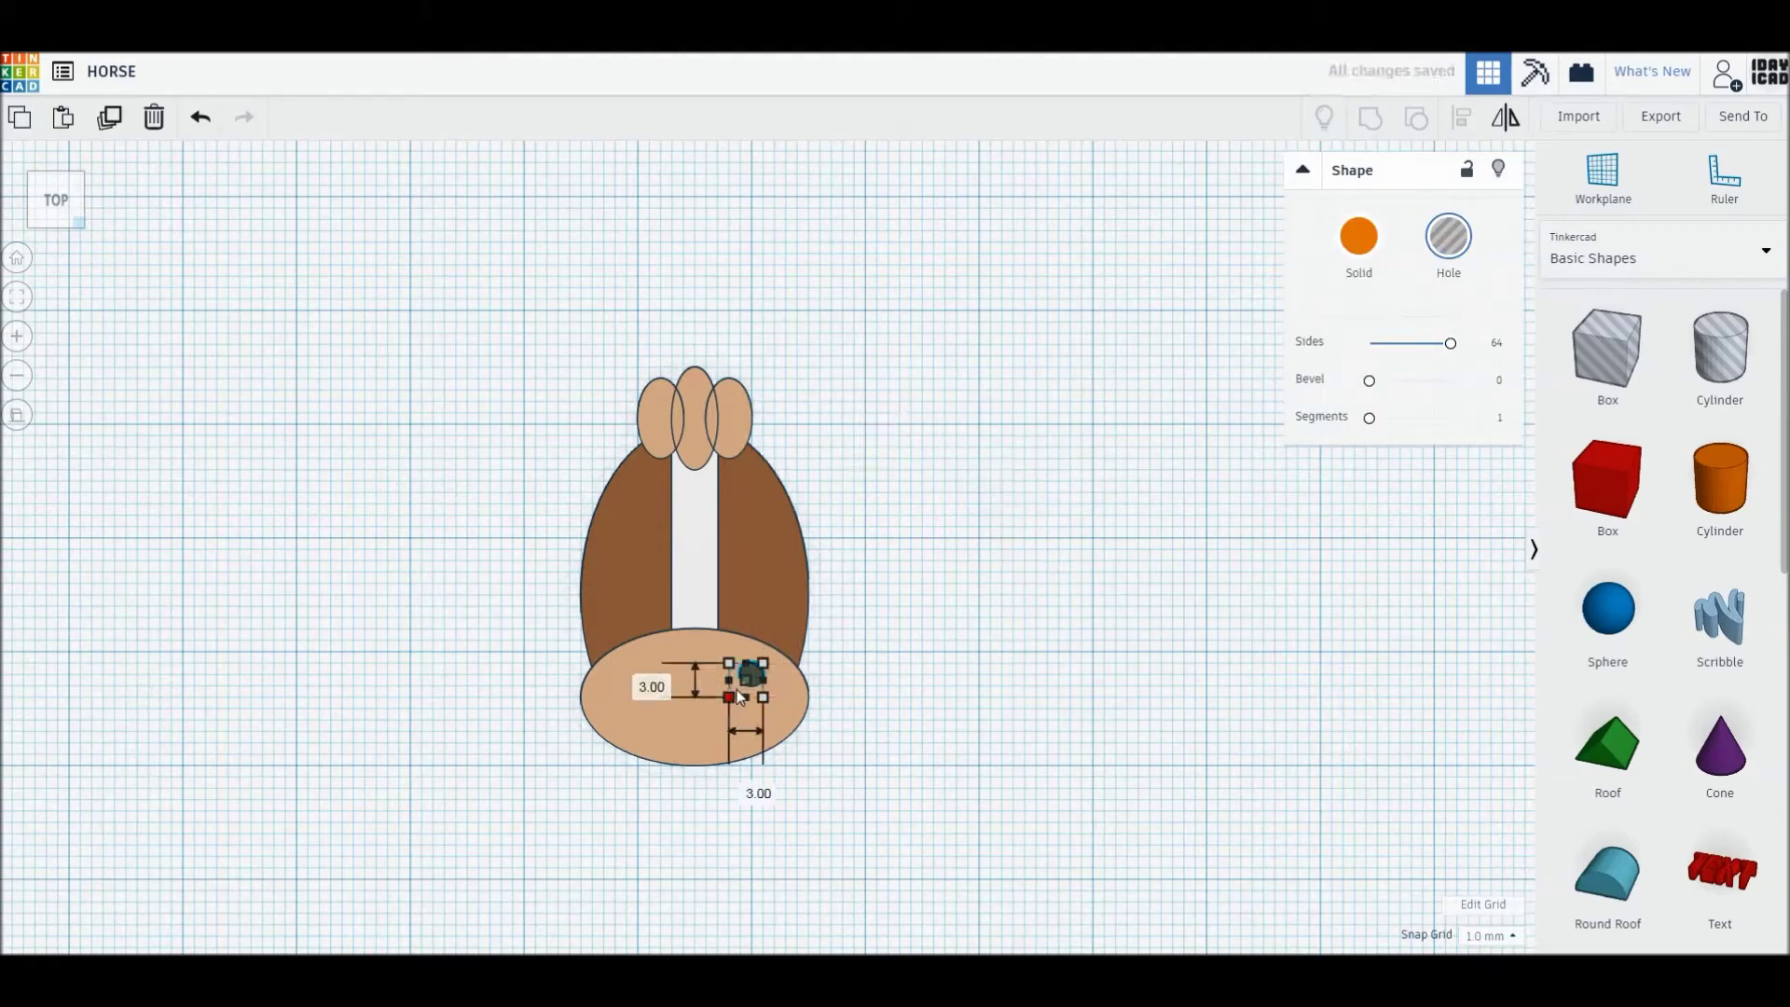
Nudge the nostril and copy it 8 mm to the left
left_click(995, 755)
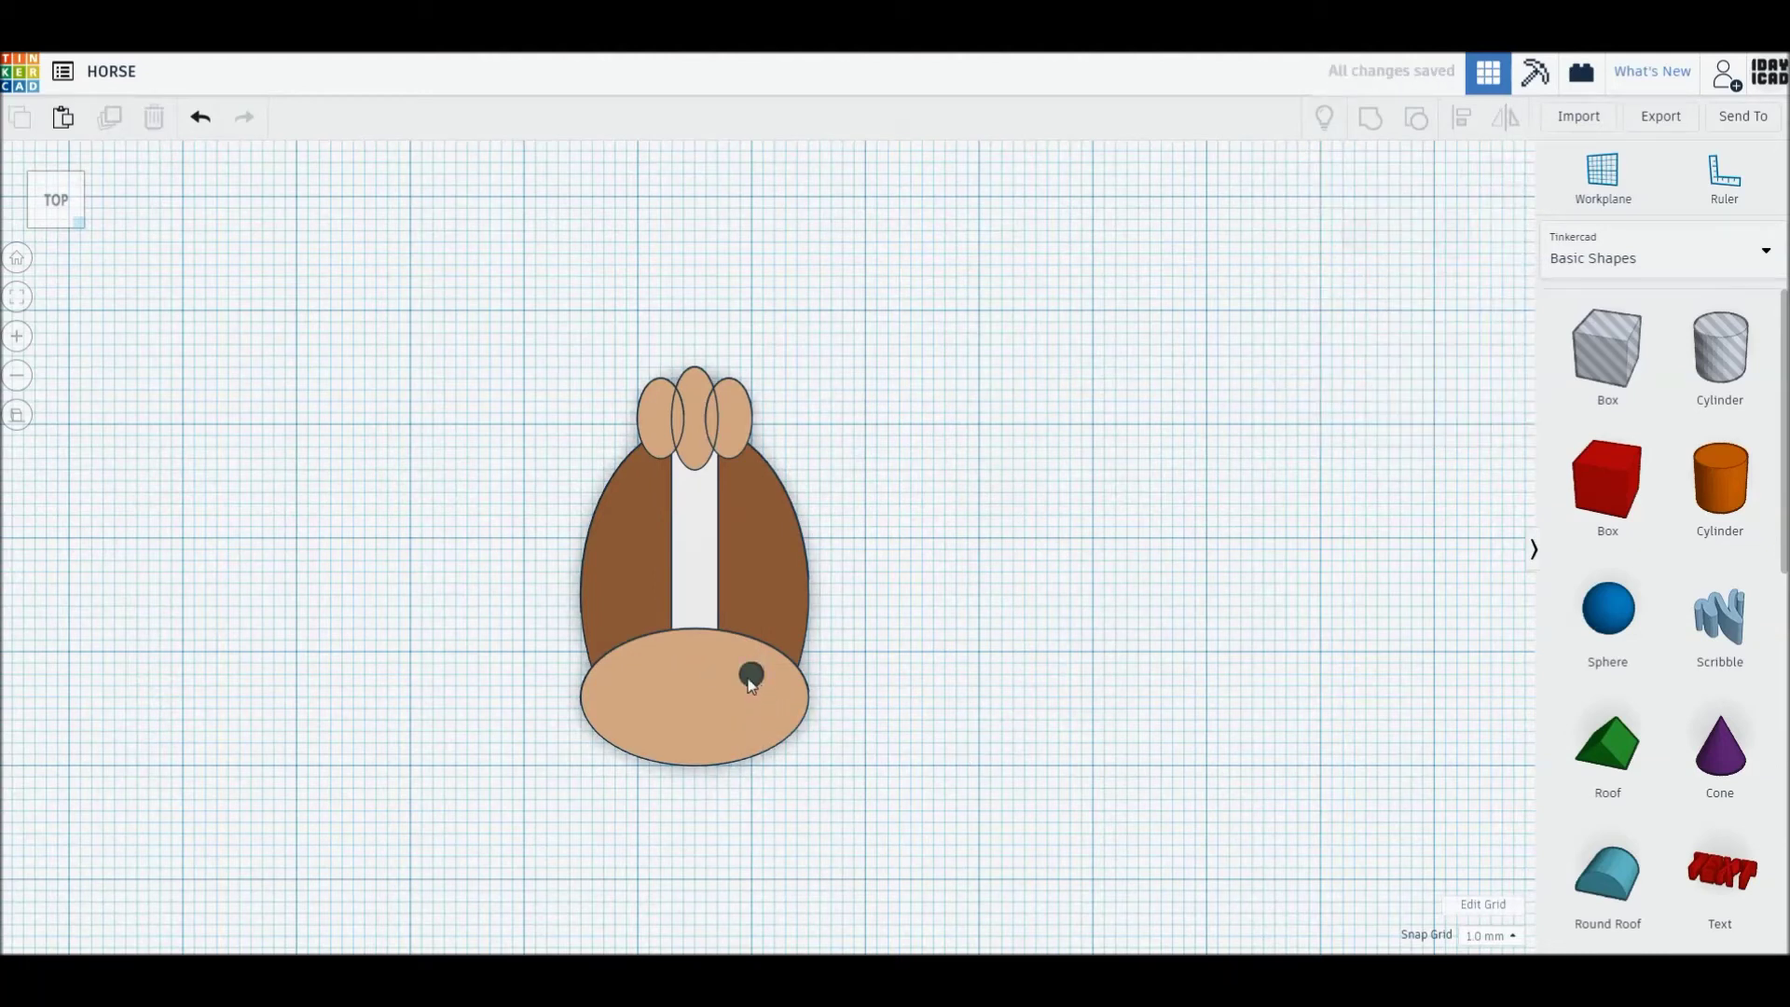
left_click_drag(751, 685, 746, 688)
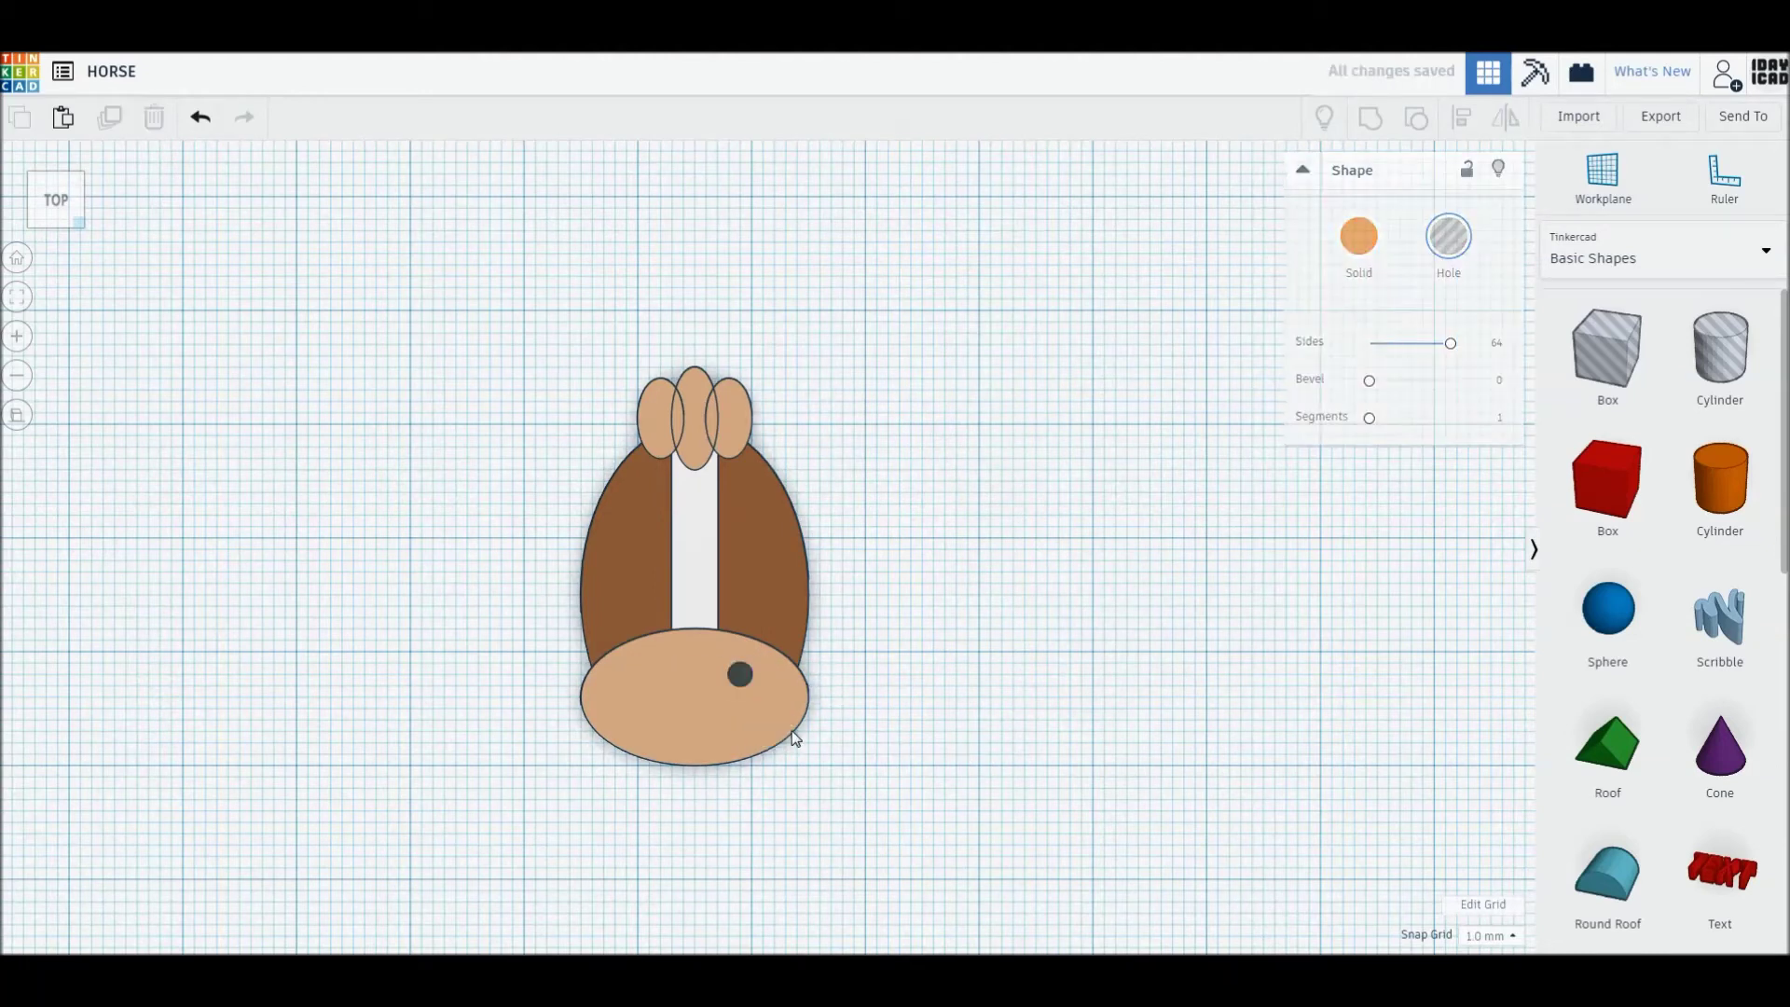
left_click_drag(748, 691, 650, 677, "alt")
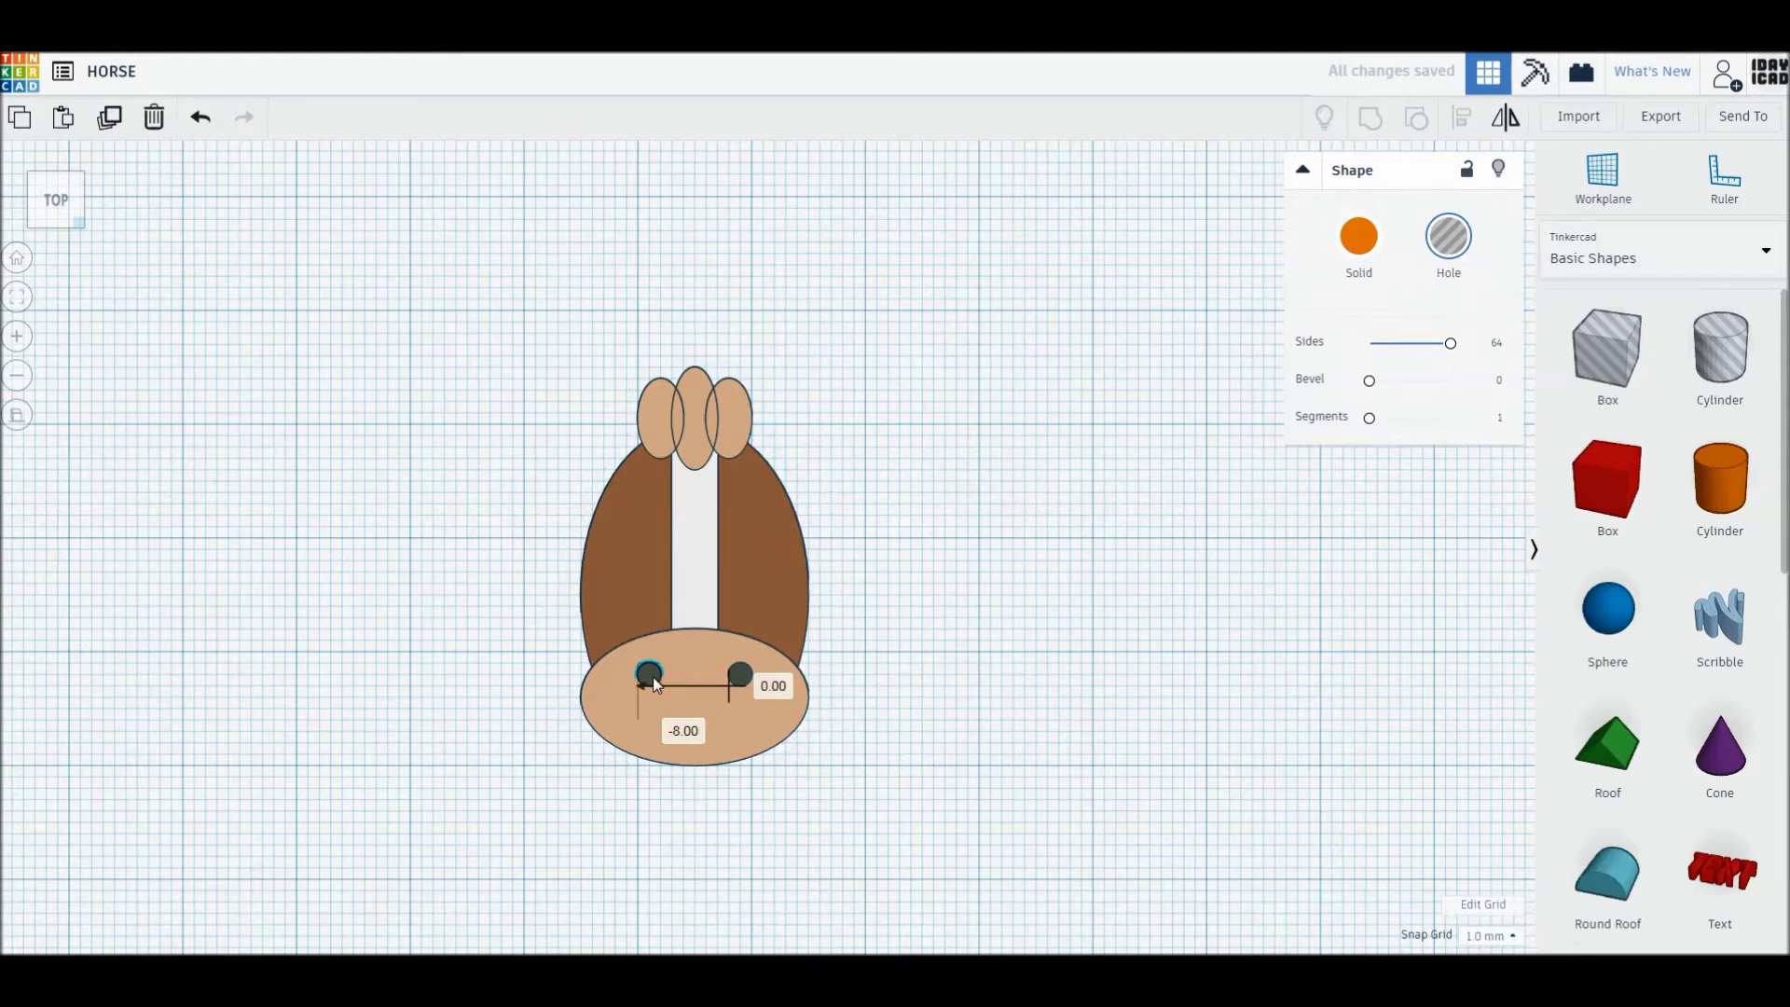
left_click(1131, 744)
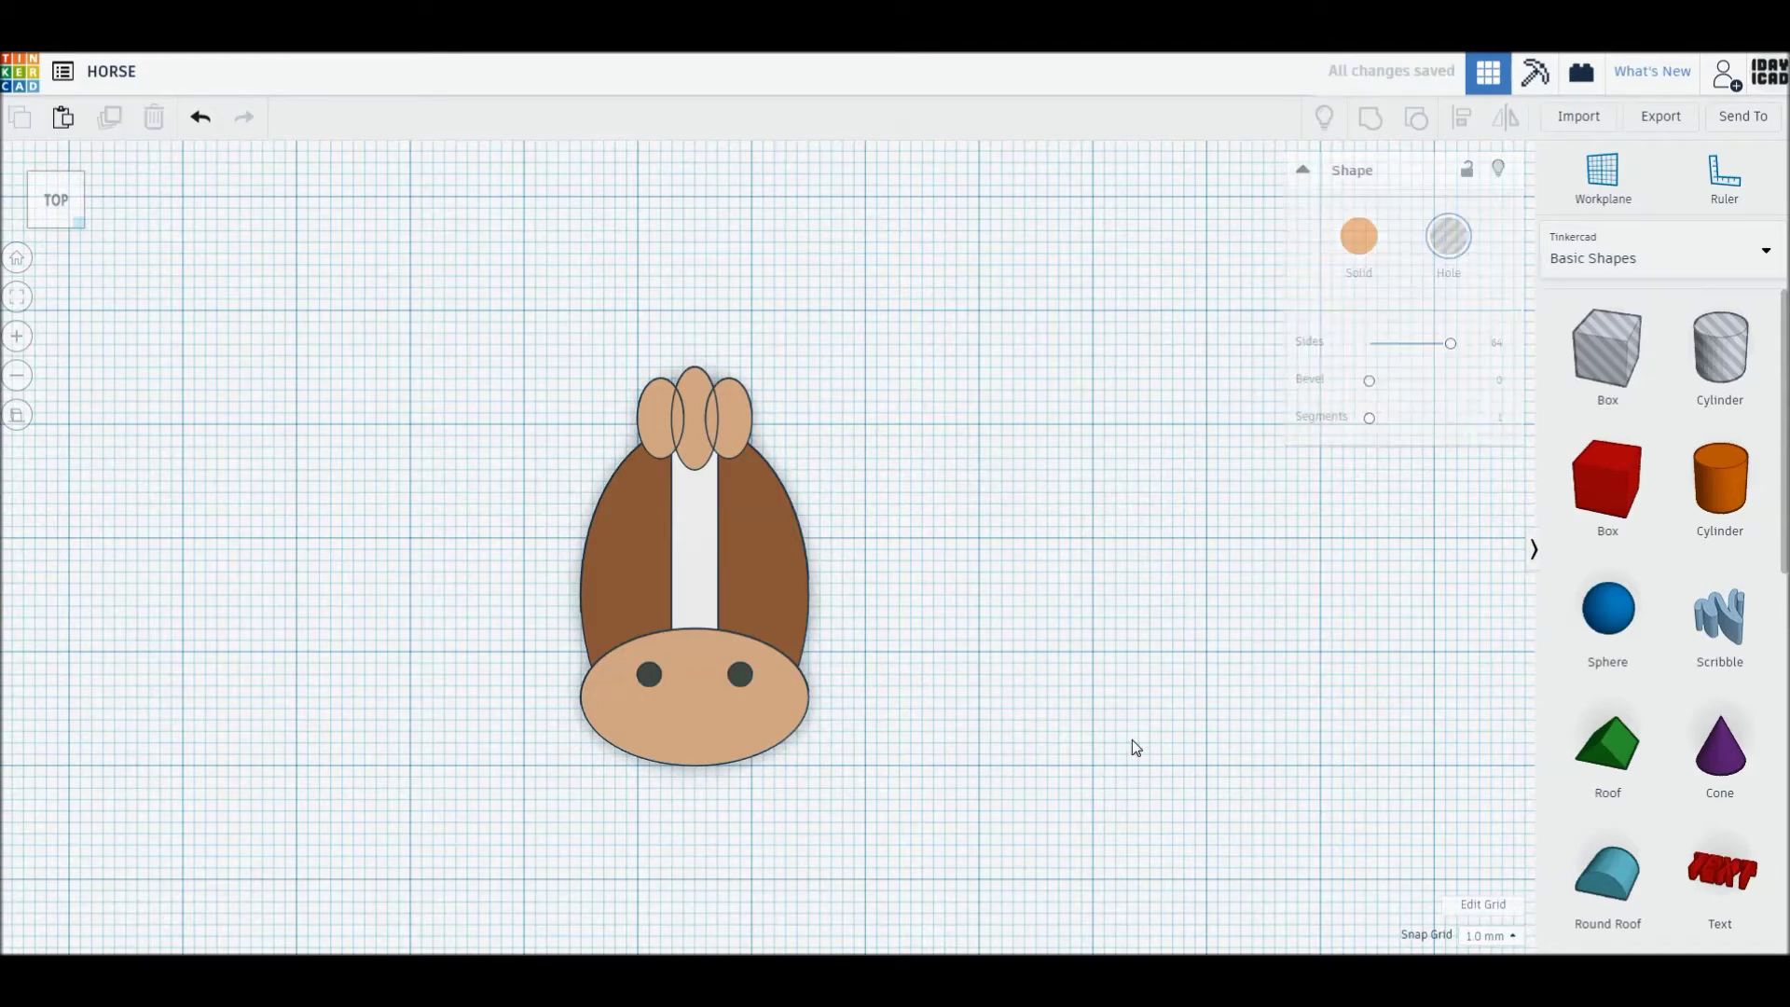
Add a 64-sided cylinder, shorten it to 17 mm, and stretch a copy into a wide ellipse
left_click_drag(1745, 504, 1101, 657)
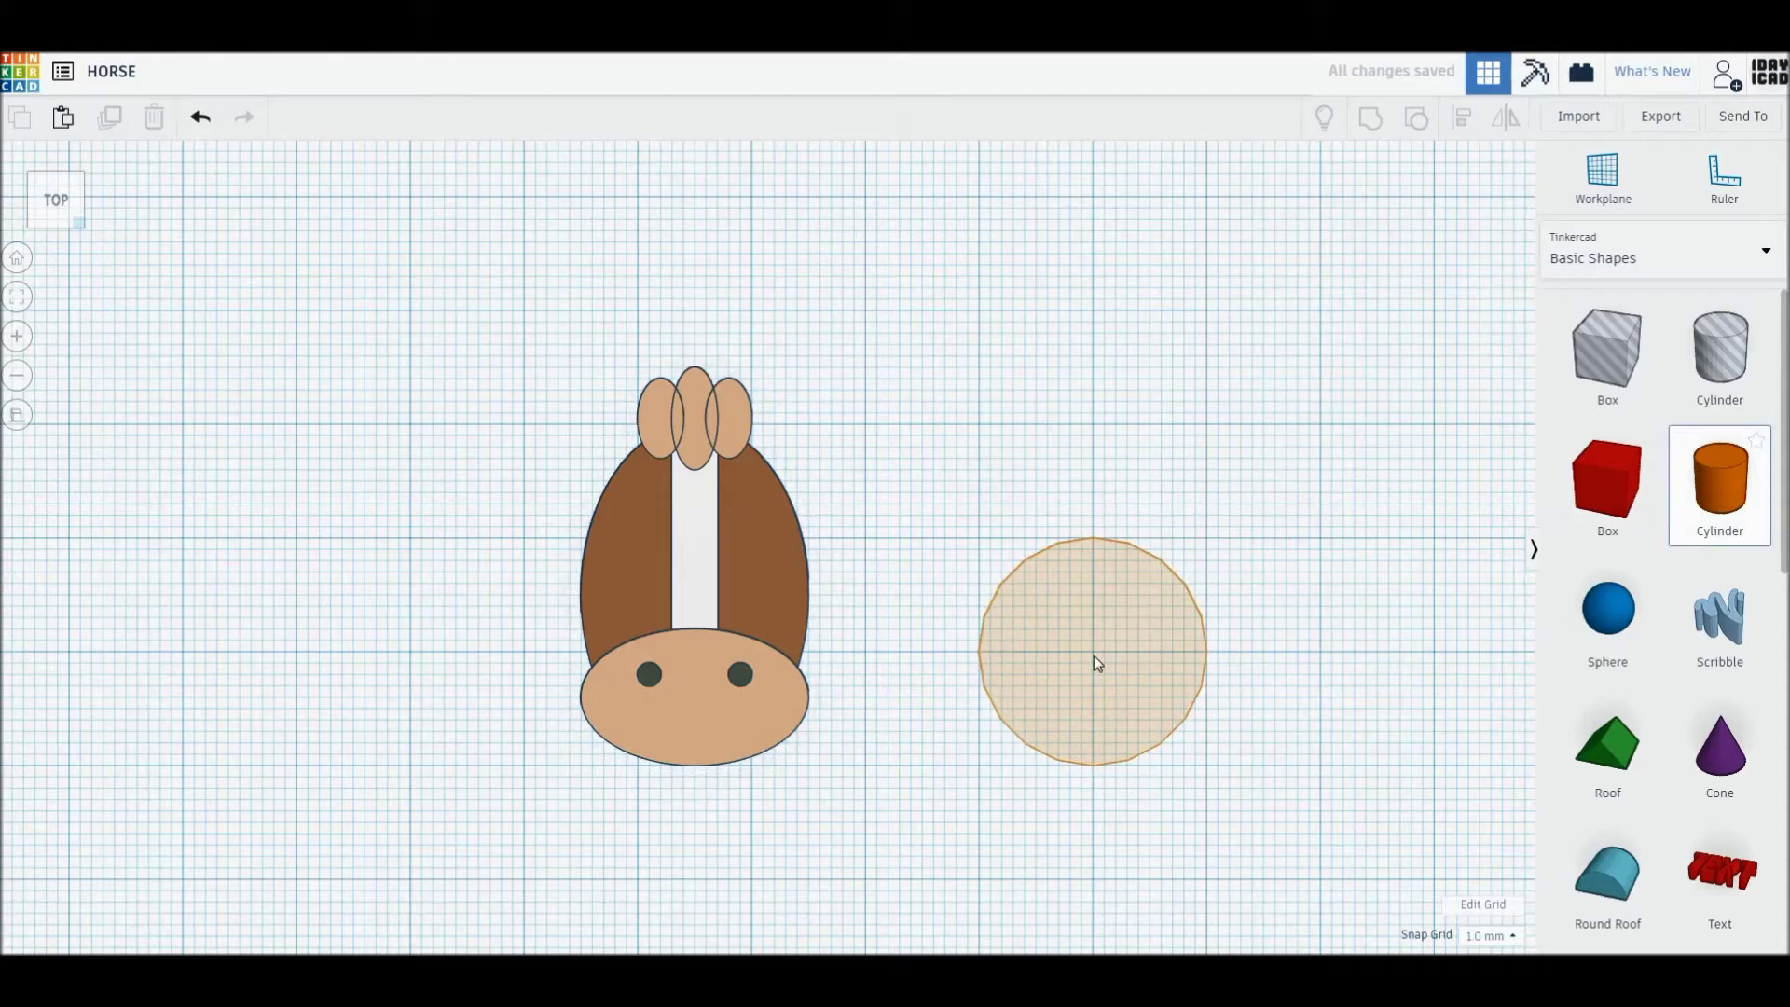
left_click_drag(1098, 657, 1094, 656)
left_click_drag(1382, 343, 1512, 354)
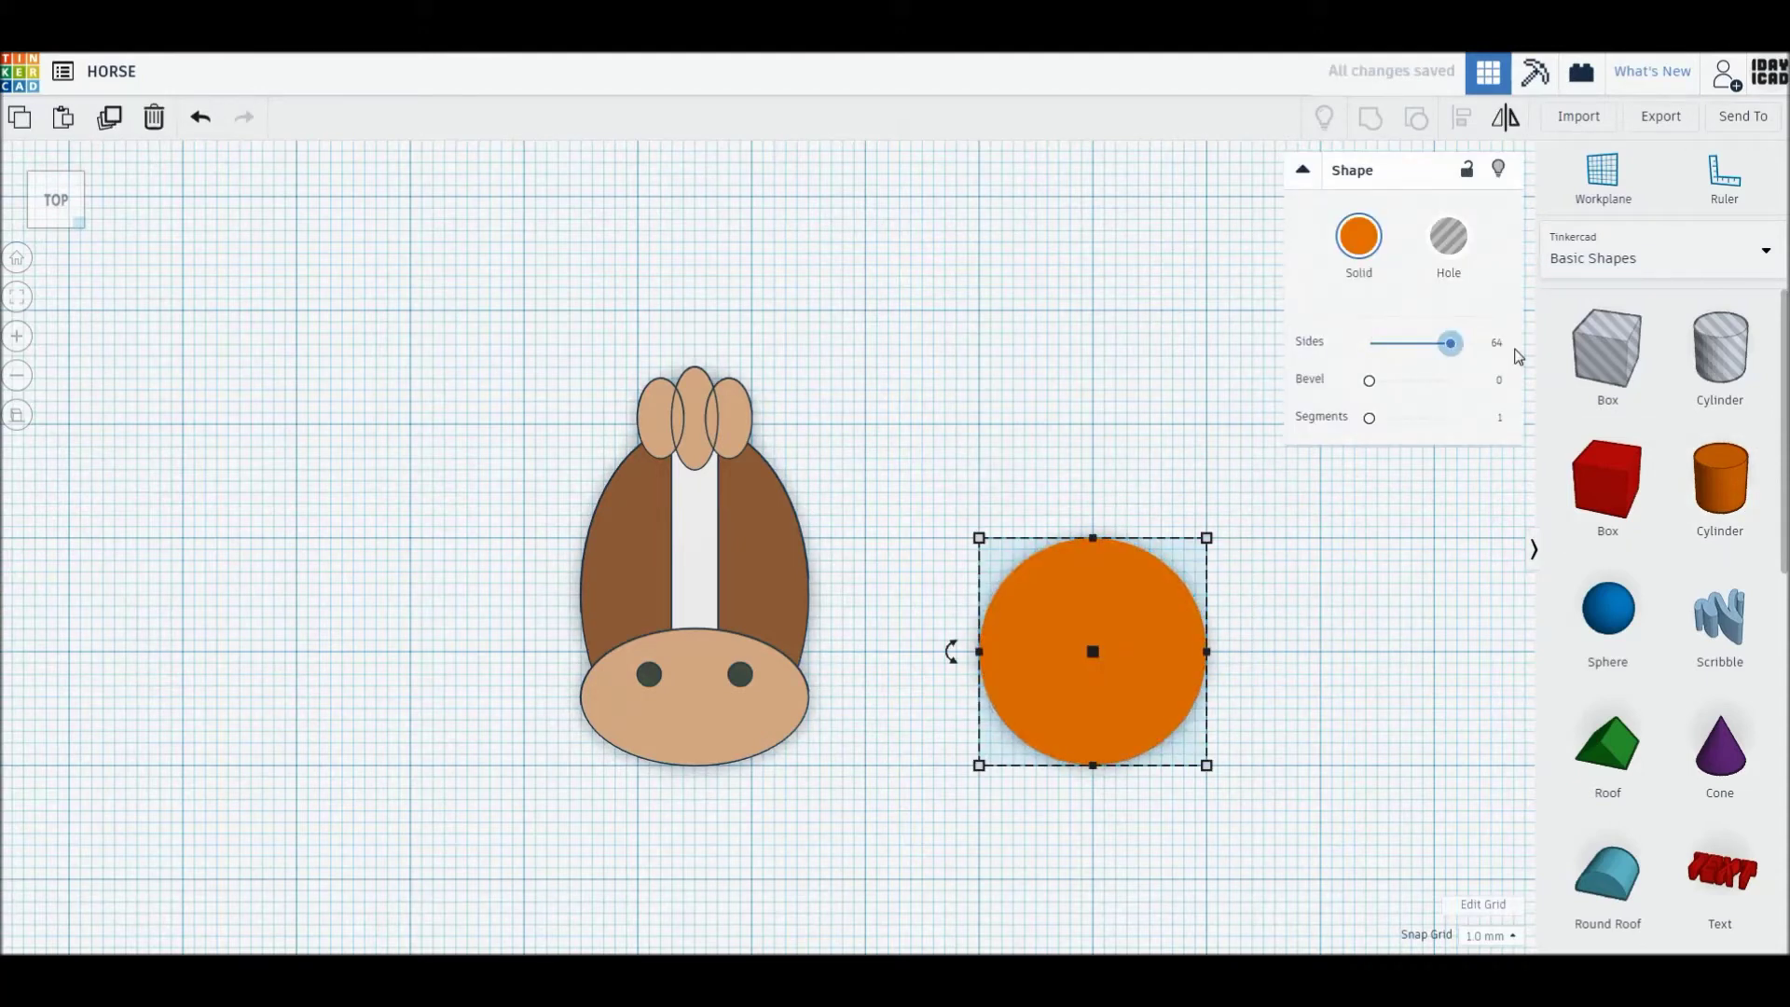
left_click(1111, 639)
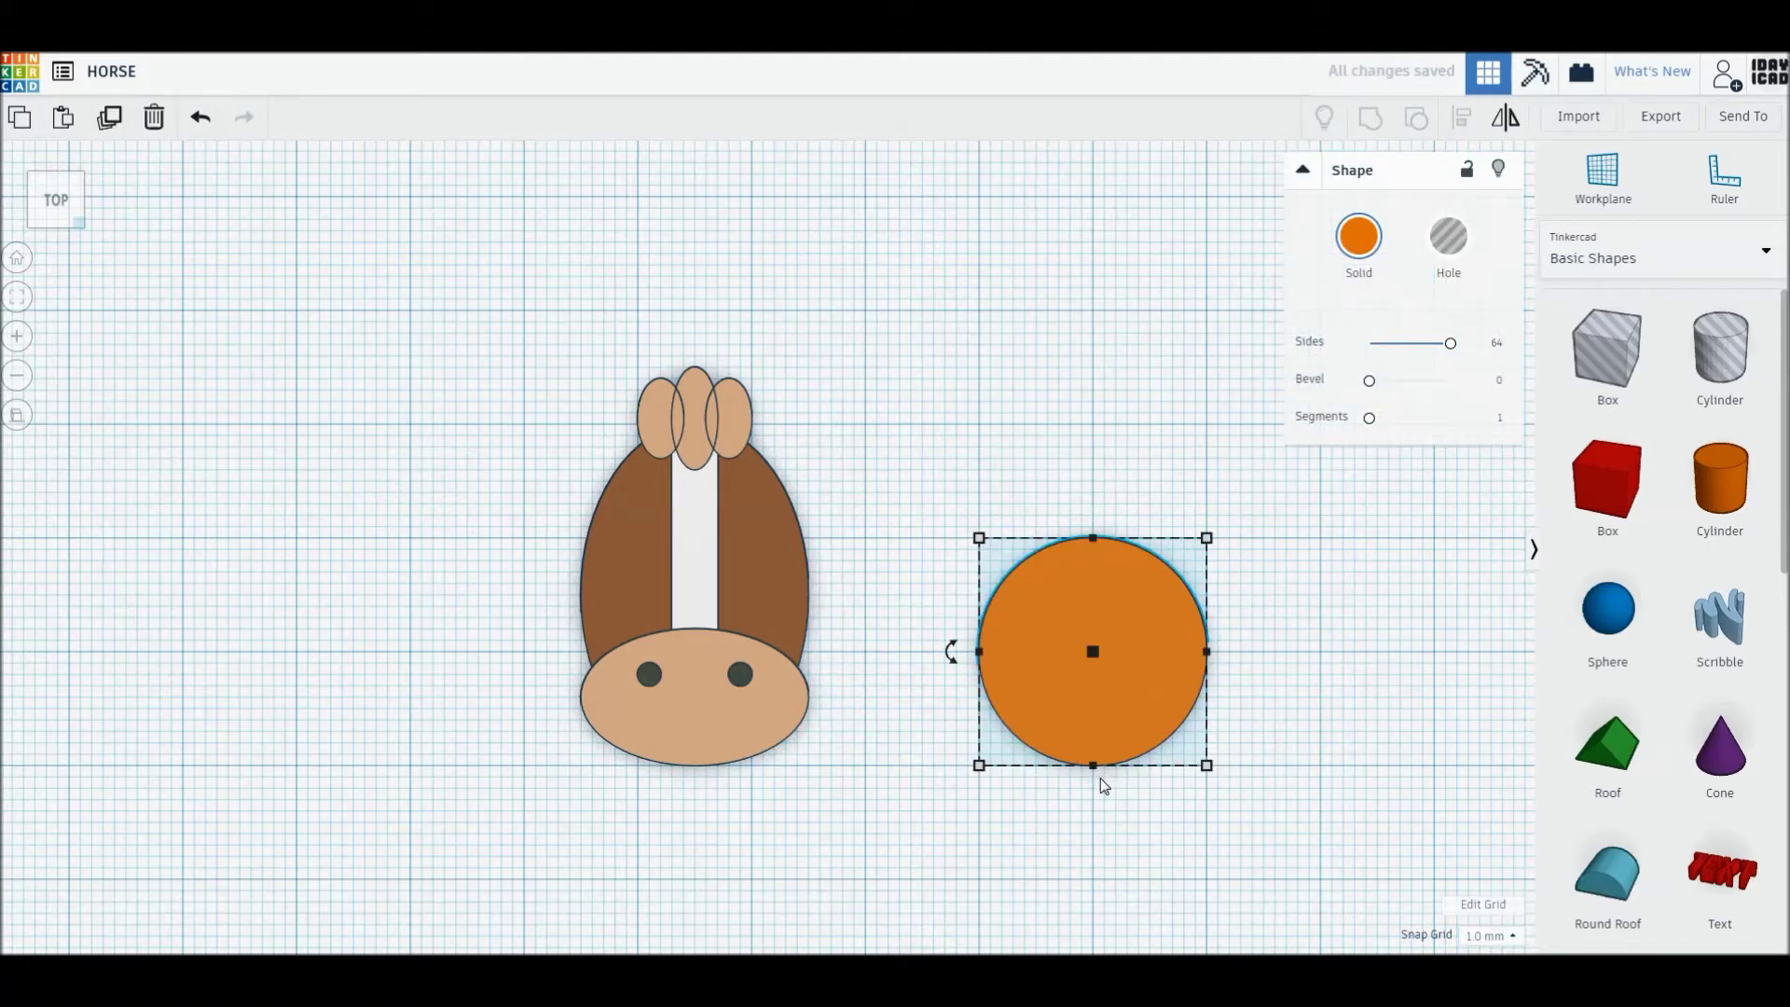
left_click_drag(1093, 765, 1094, 735)
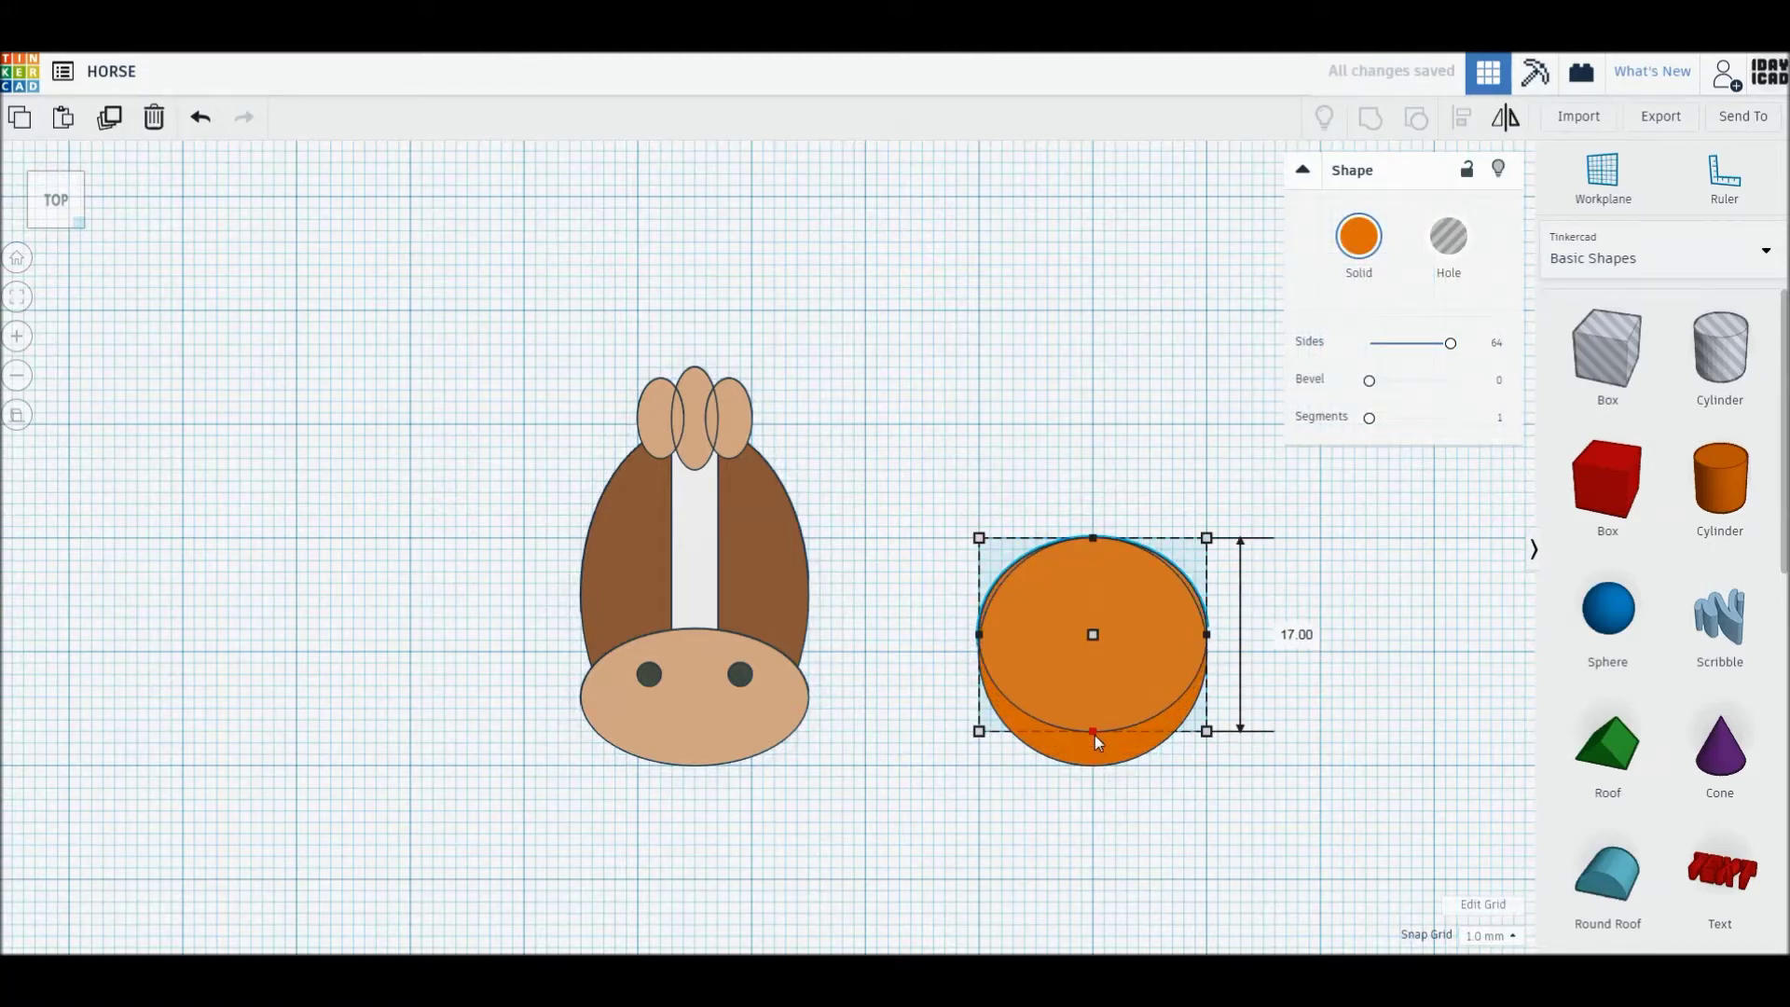
left_click_drag(1209, 634, 1264, 635, "alt")
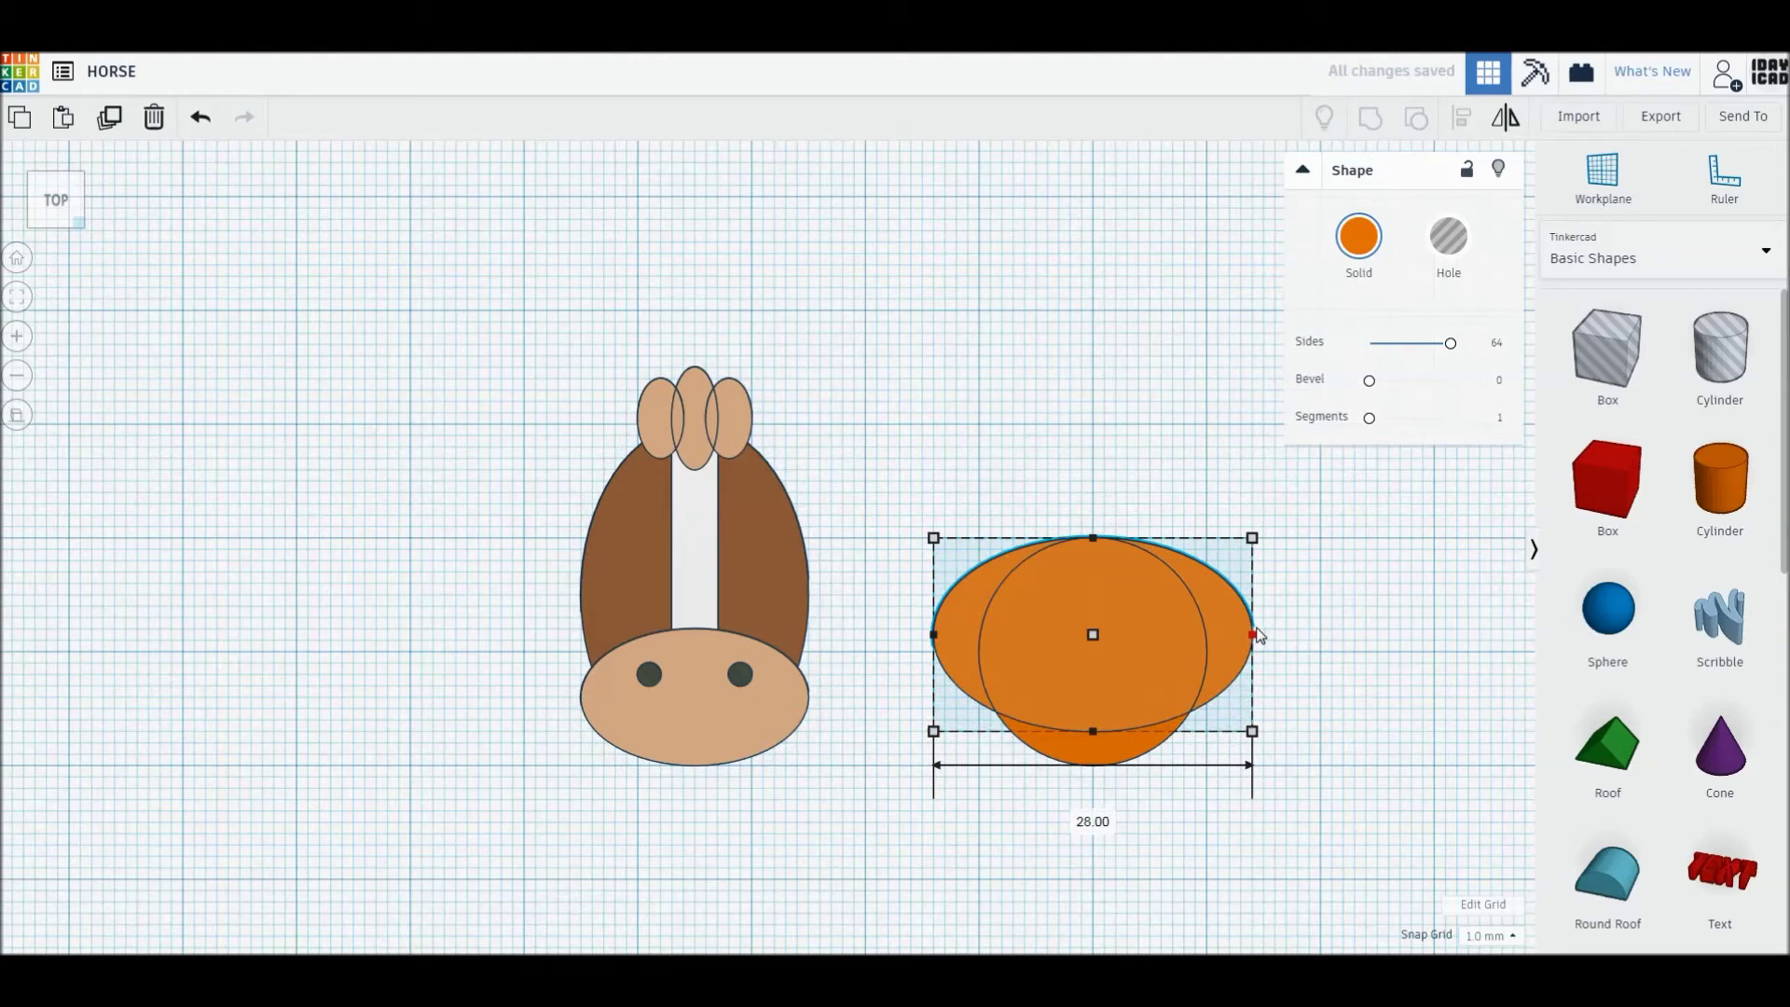
Make the ellipse a hole, group it with the circle into a crescent, and make that a hole
left_click(1448, 236)
left_click_drag(998, 424, 1249, 720)
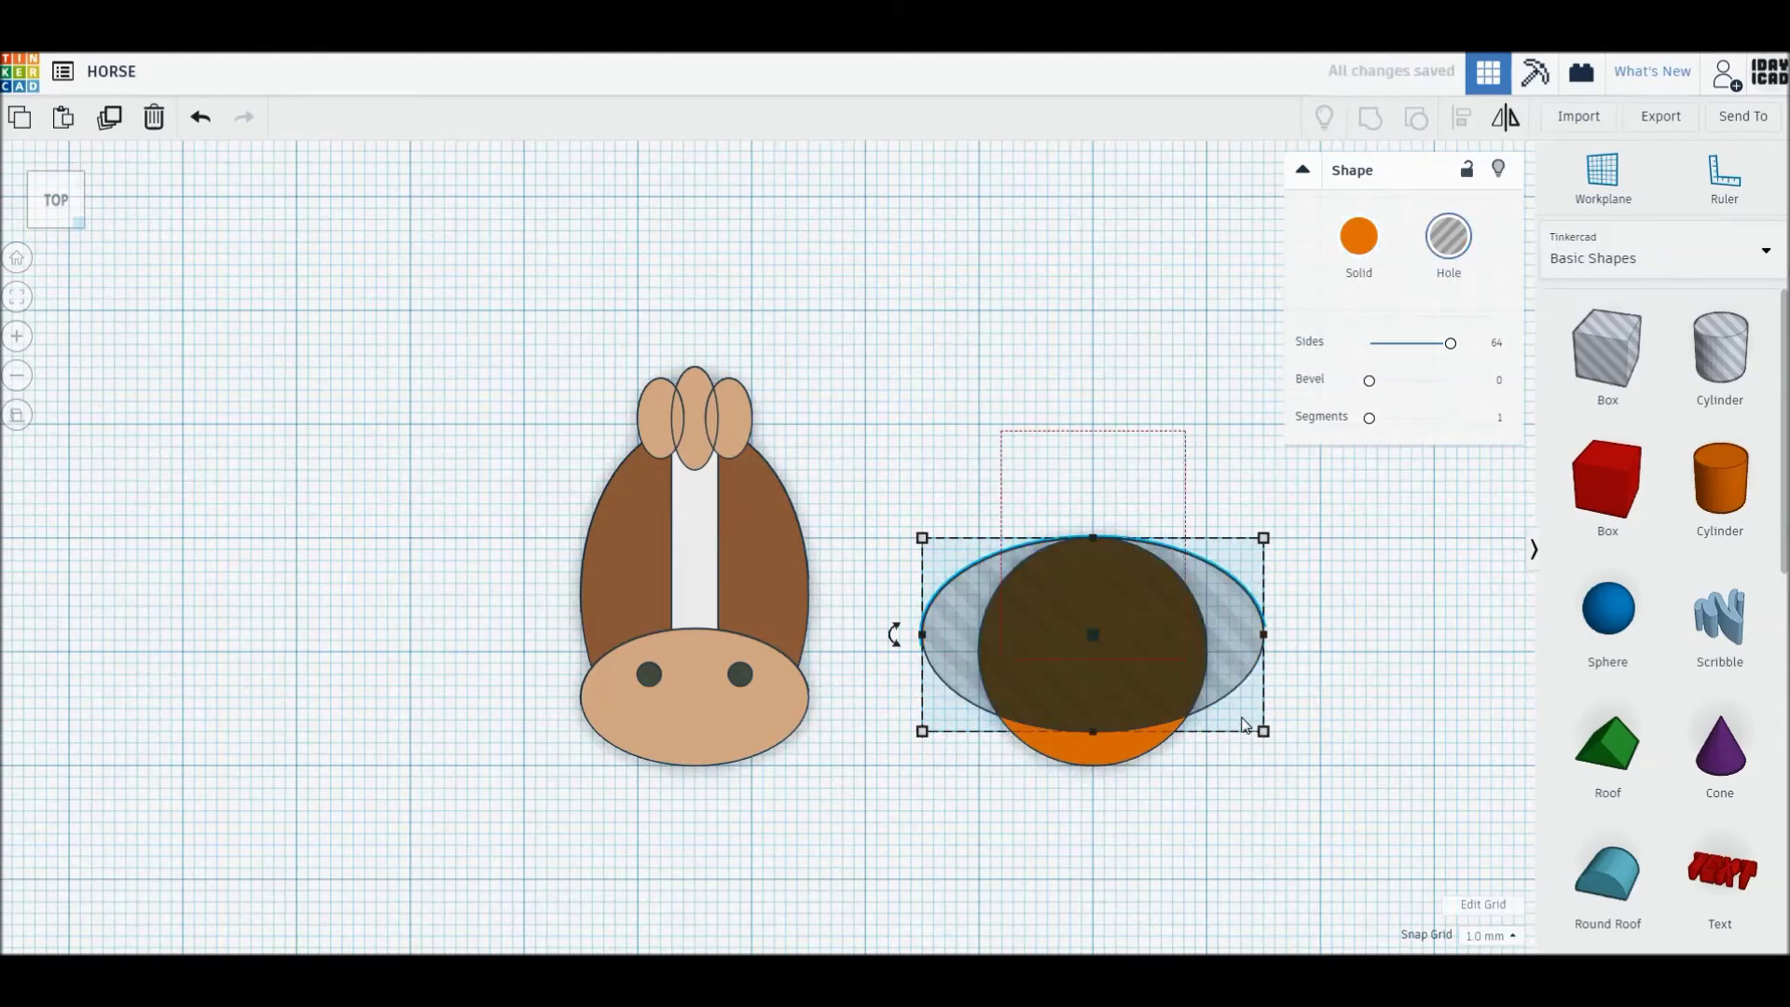
key("ctrl+g")
key("h")
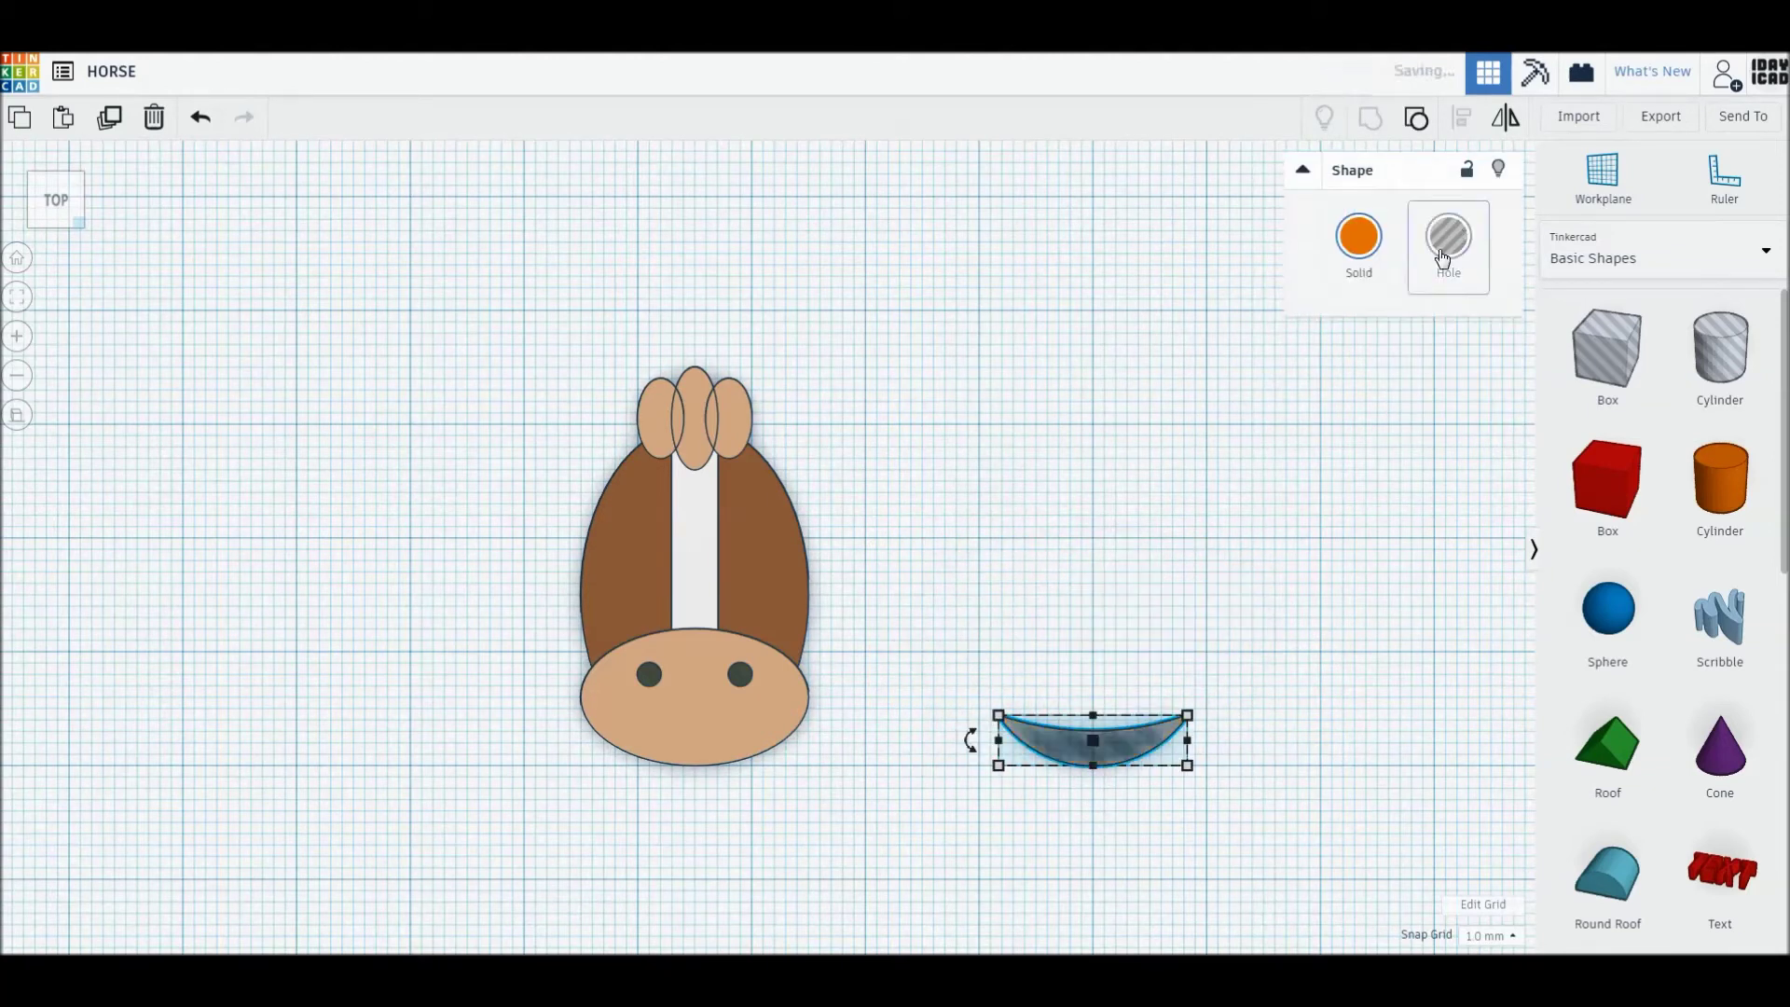
Resize the crescent hole to 8 by 2 mm
left_click_drag(1188, 765, 1104, 757)
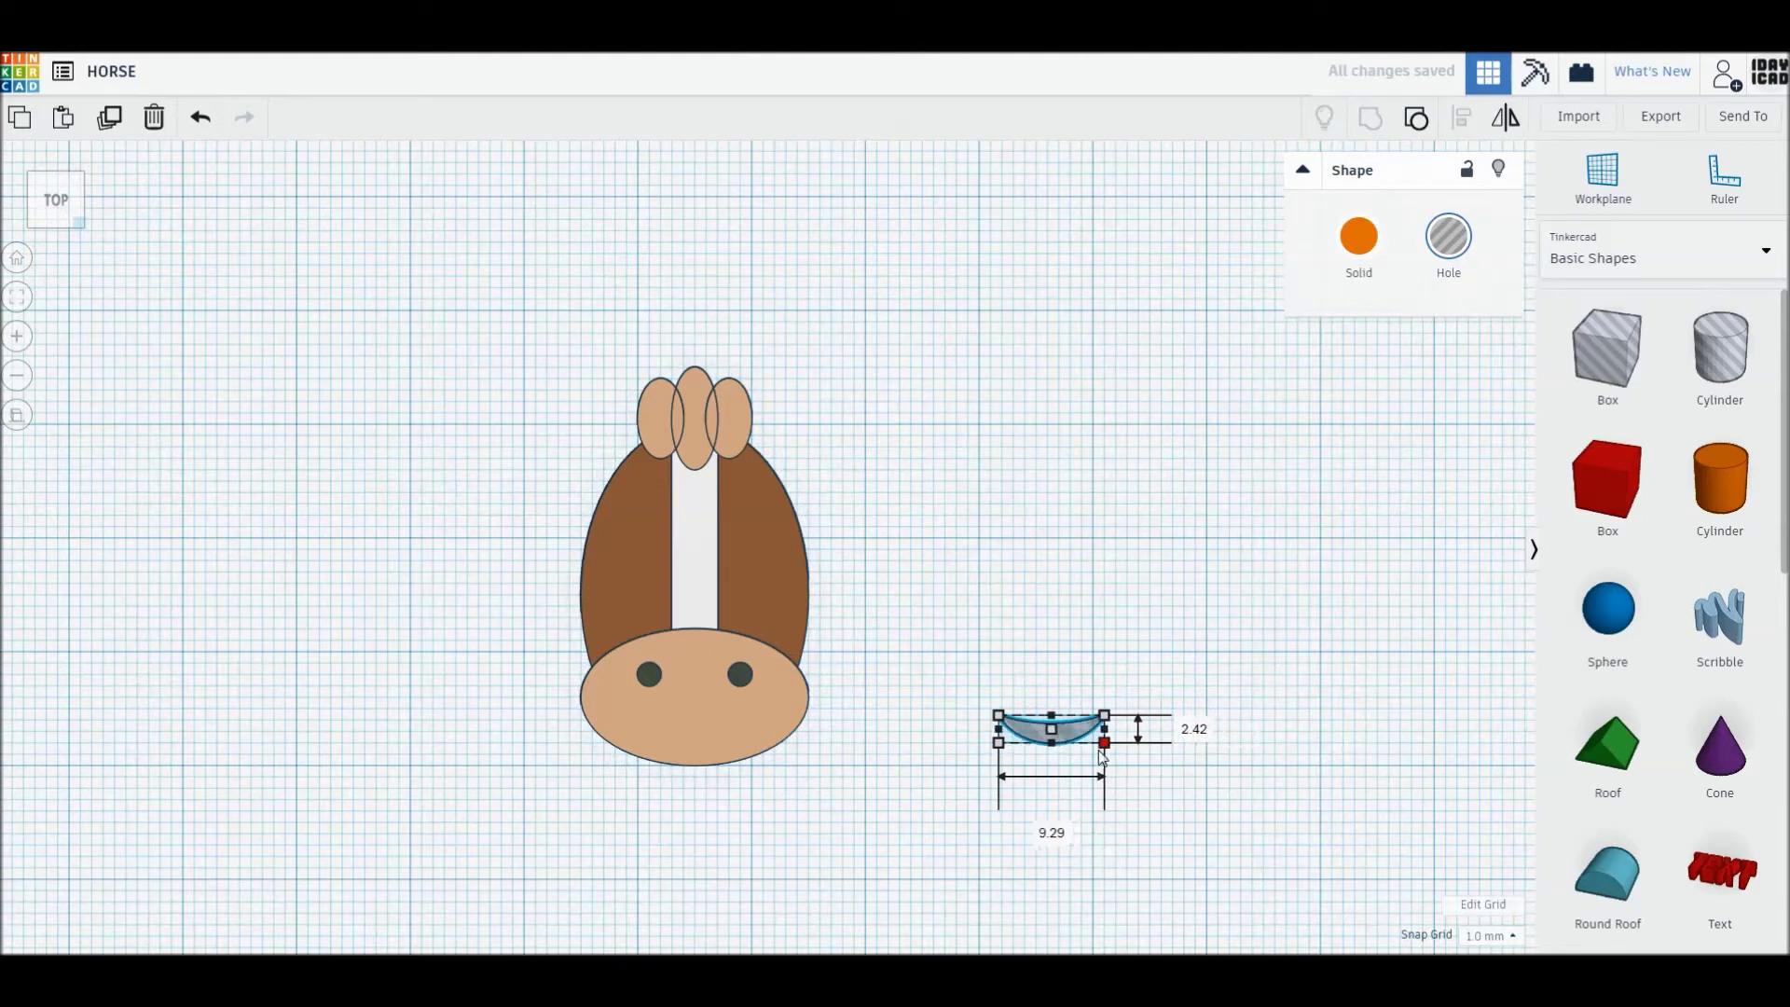
left_click(1184, 742)
type("2")
key("Tab")
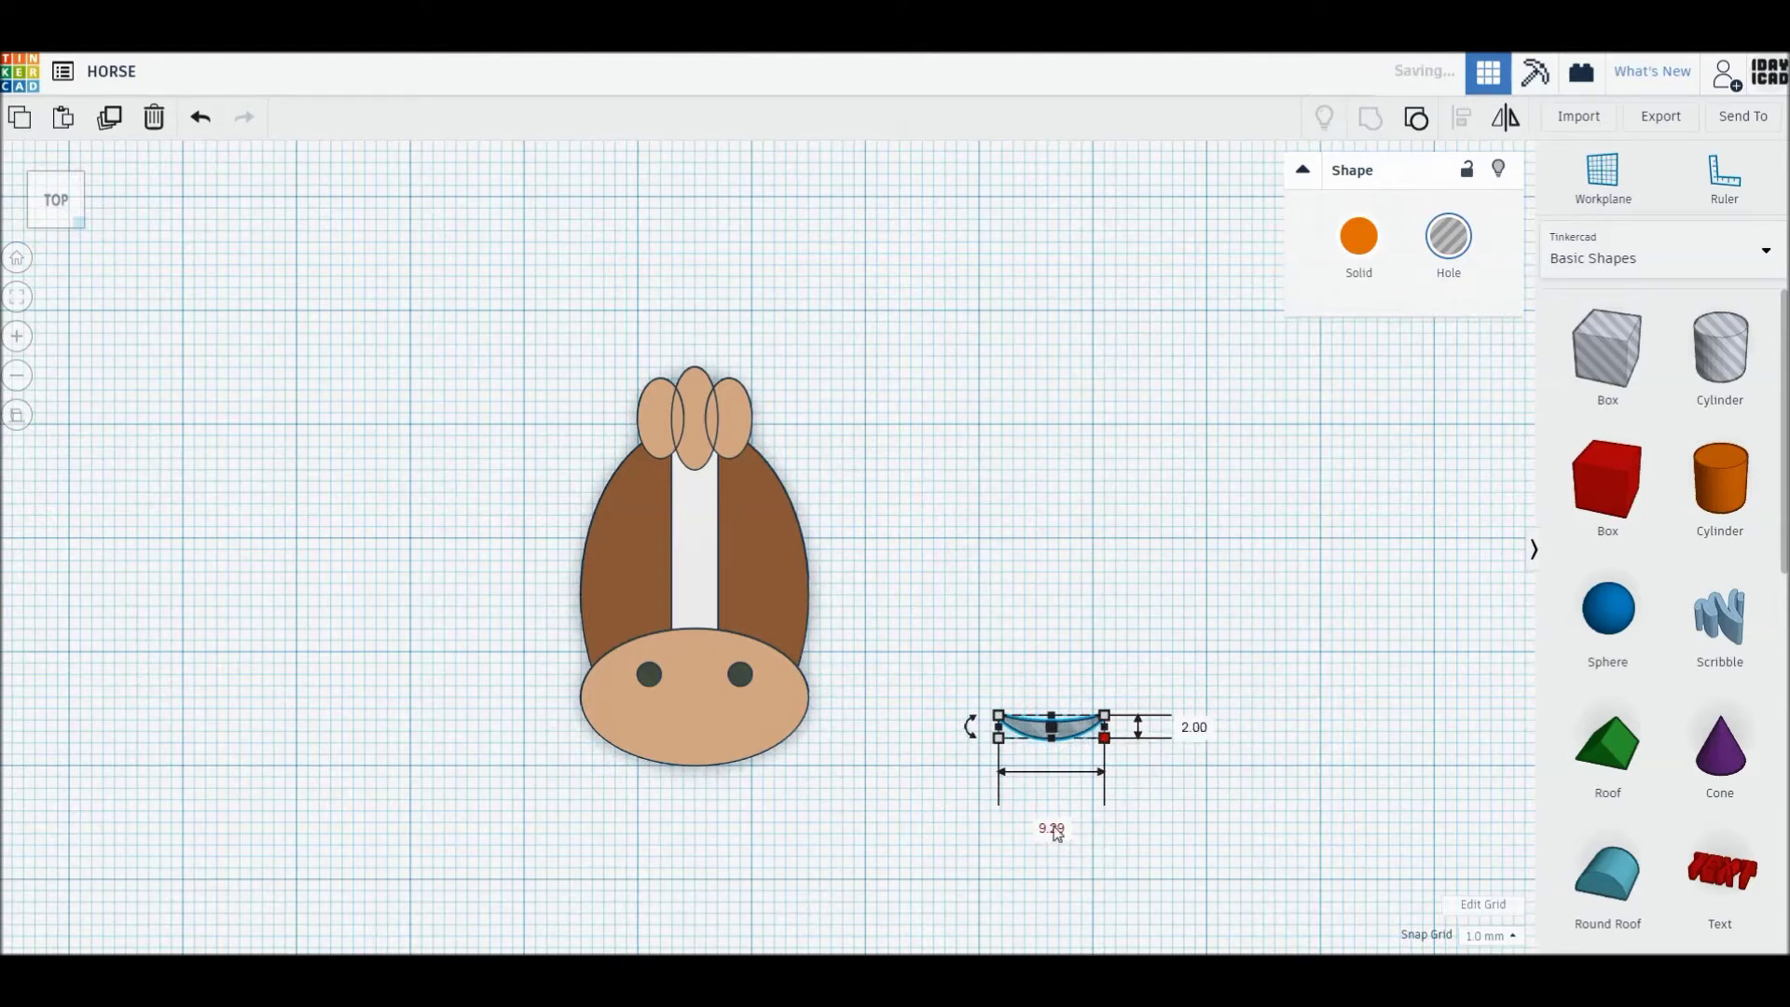
type("8")
key("Return")
Move the crescent onto the muzzle as a mouth and place a round eye hole
left_click(1033, 567)
left_click_drag(1063, 734, 711, 736)
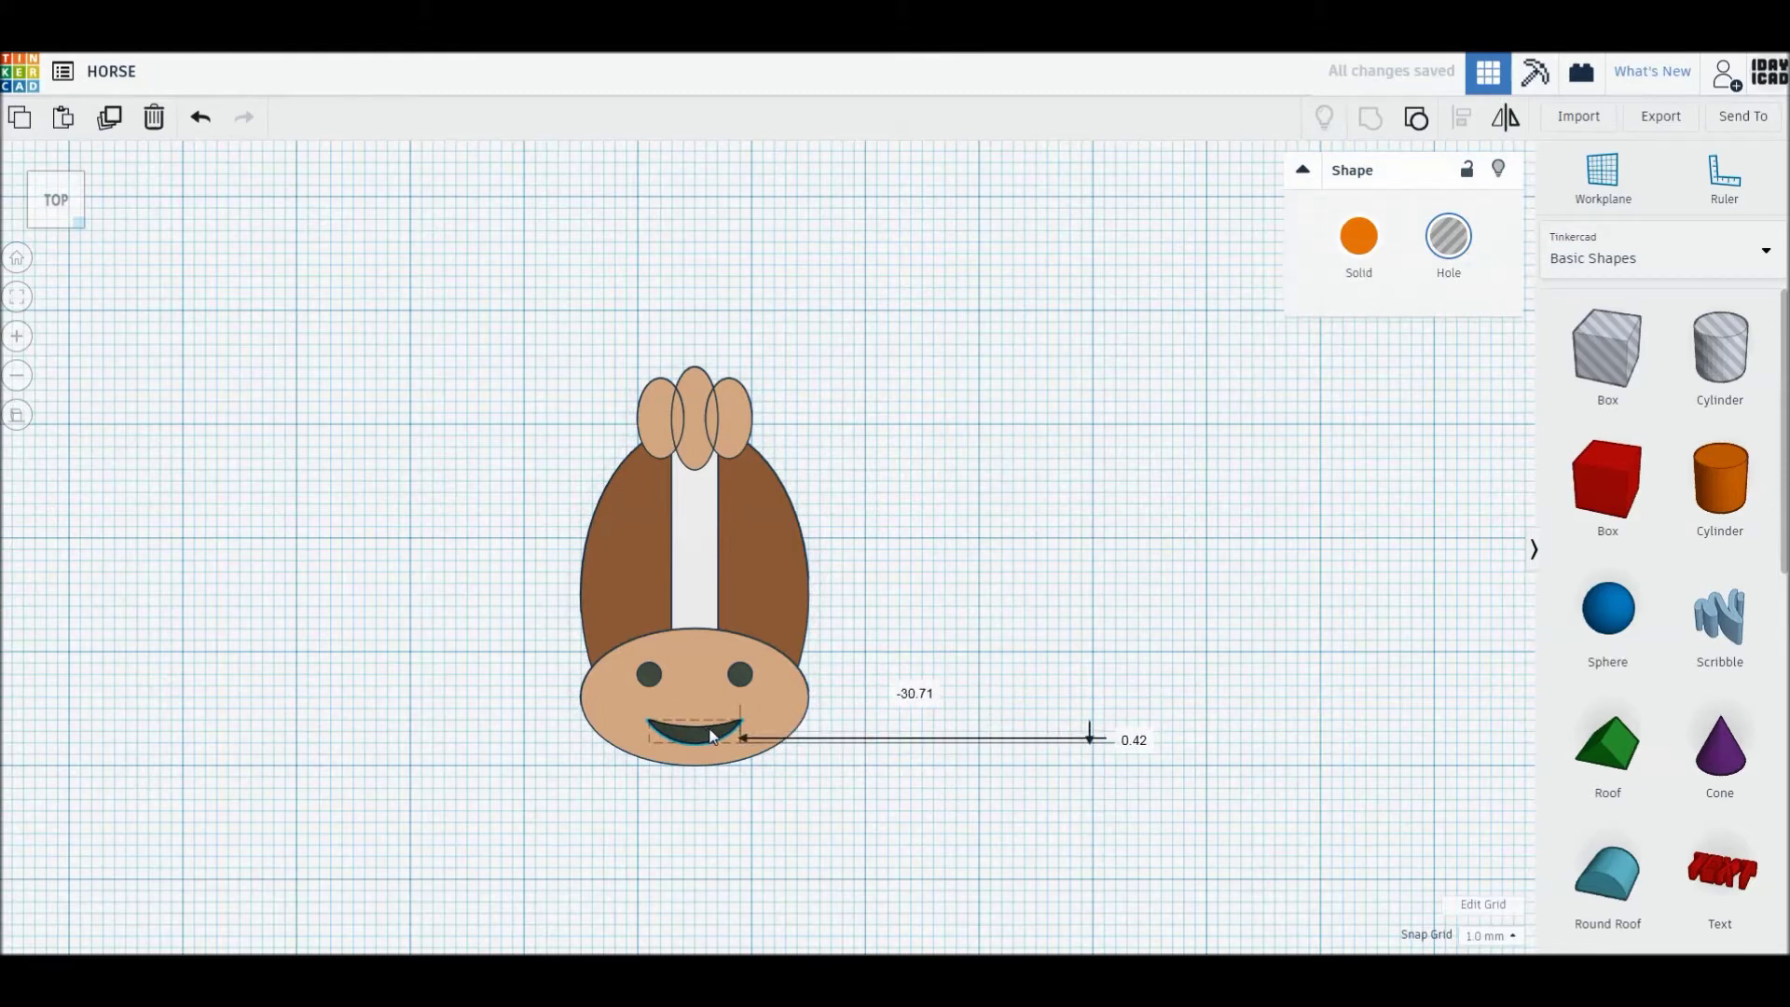
left_click(929, 676)
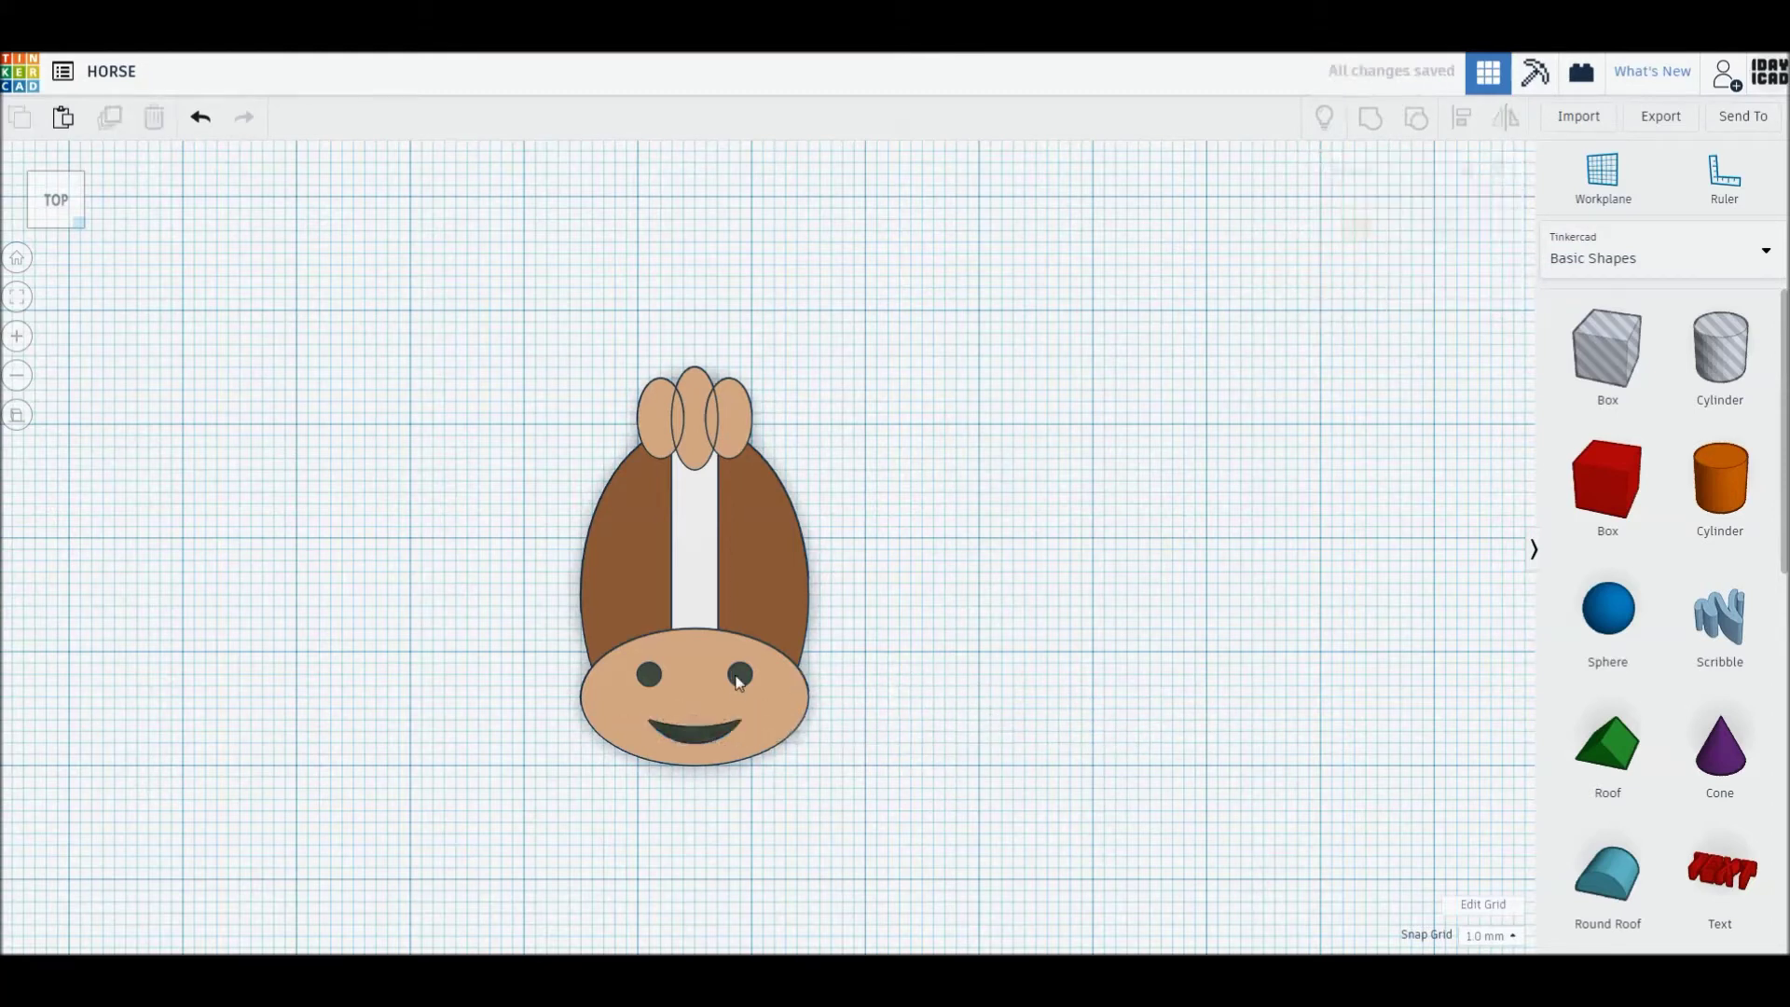
left_click_drag(740, 673, 798, 537)
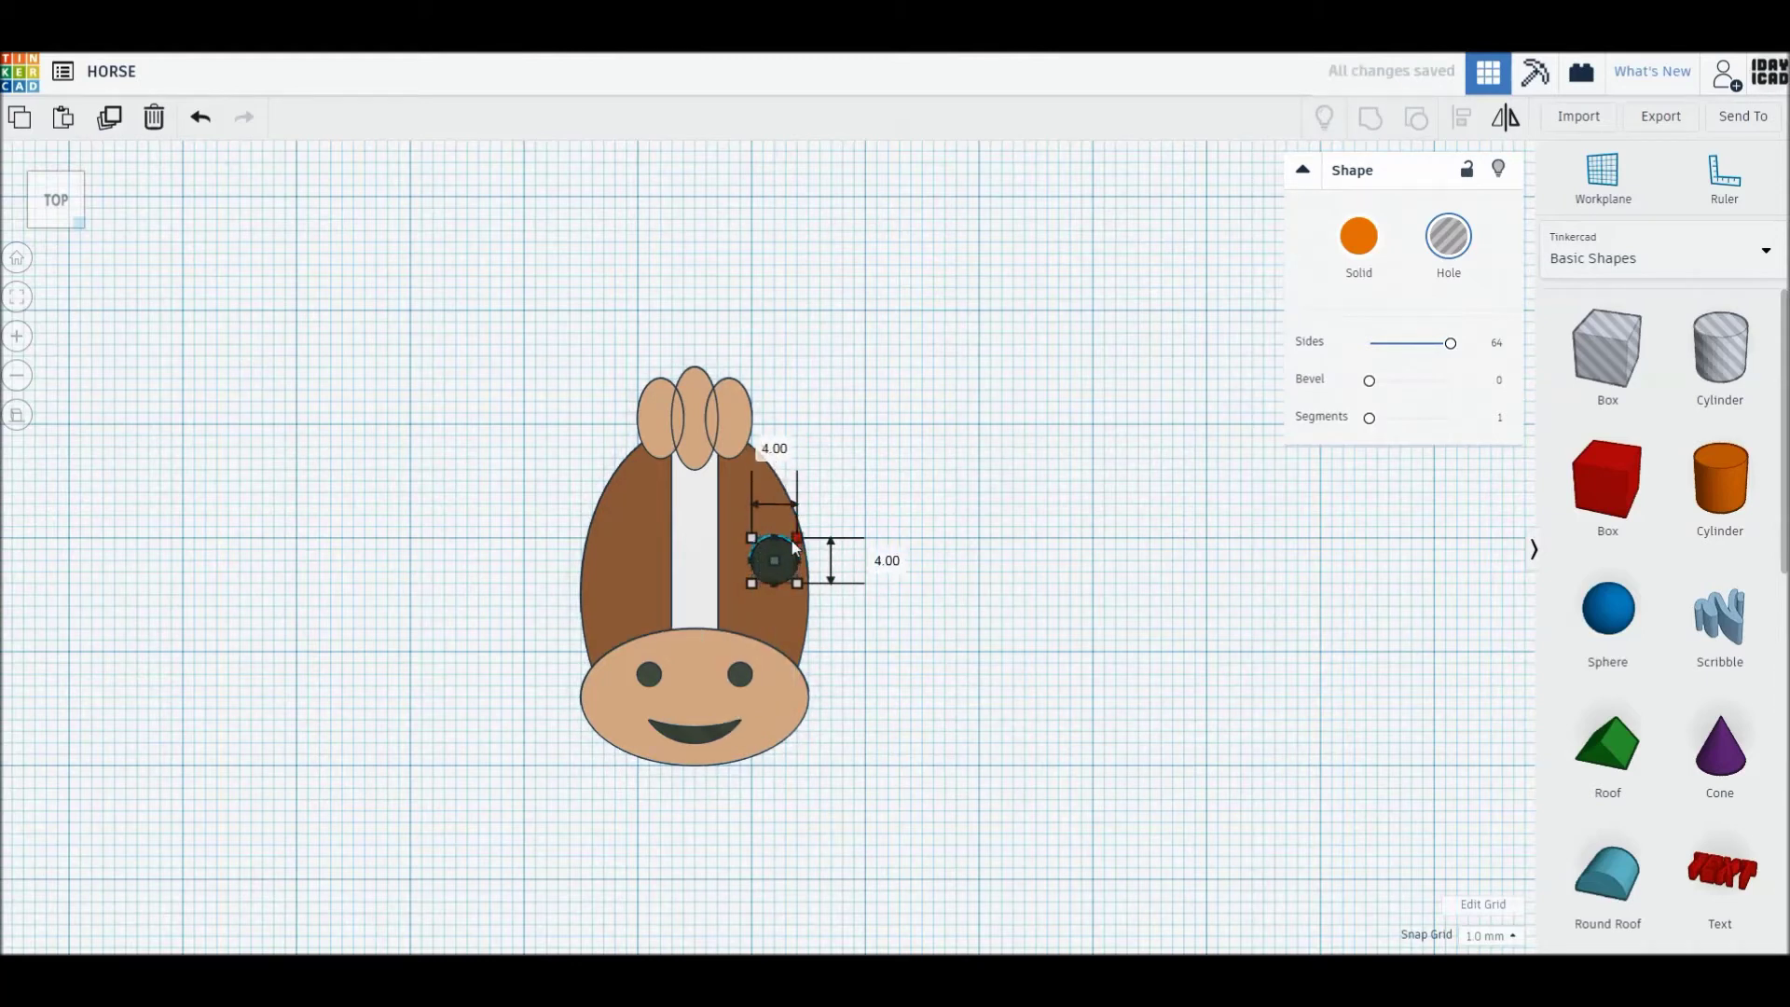
Position both 4 mm eye holes beside the blaze and add a smooth cylinder next to the horse
left_click(1022, 662)
left_click_drag(763, 558, 630, 552)
left_click(979, 625)
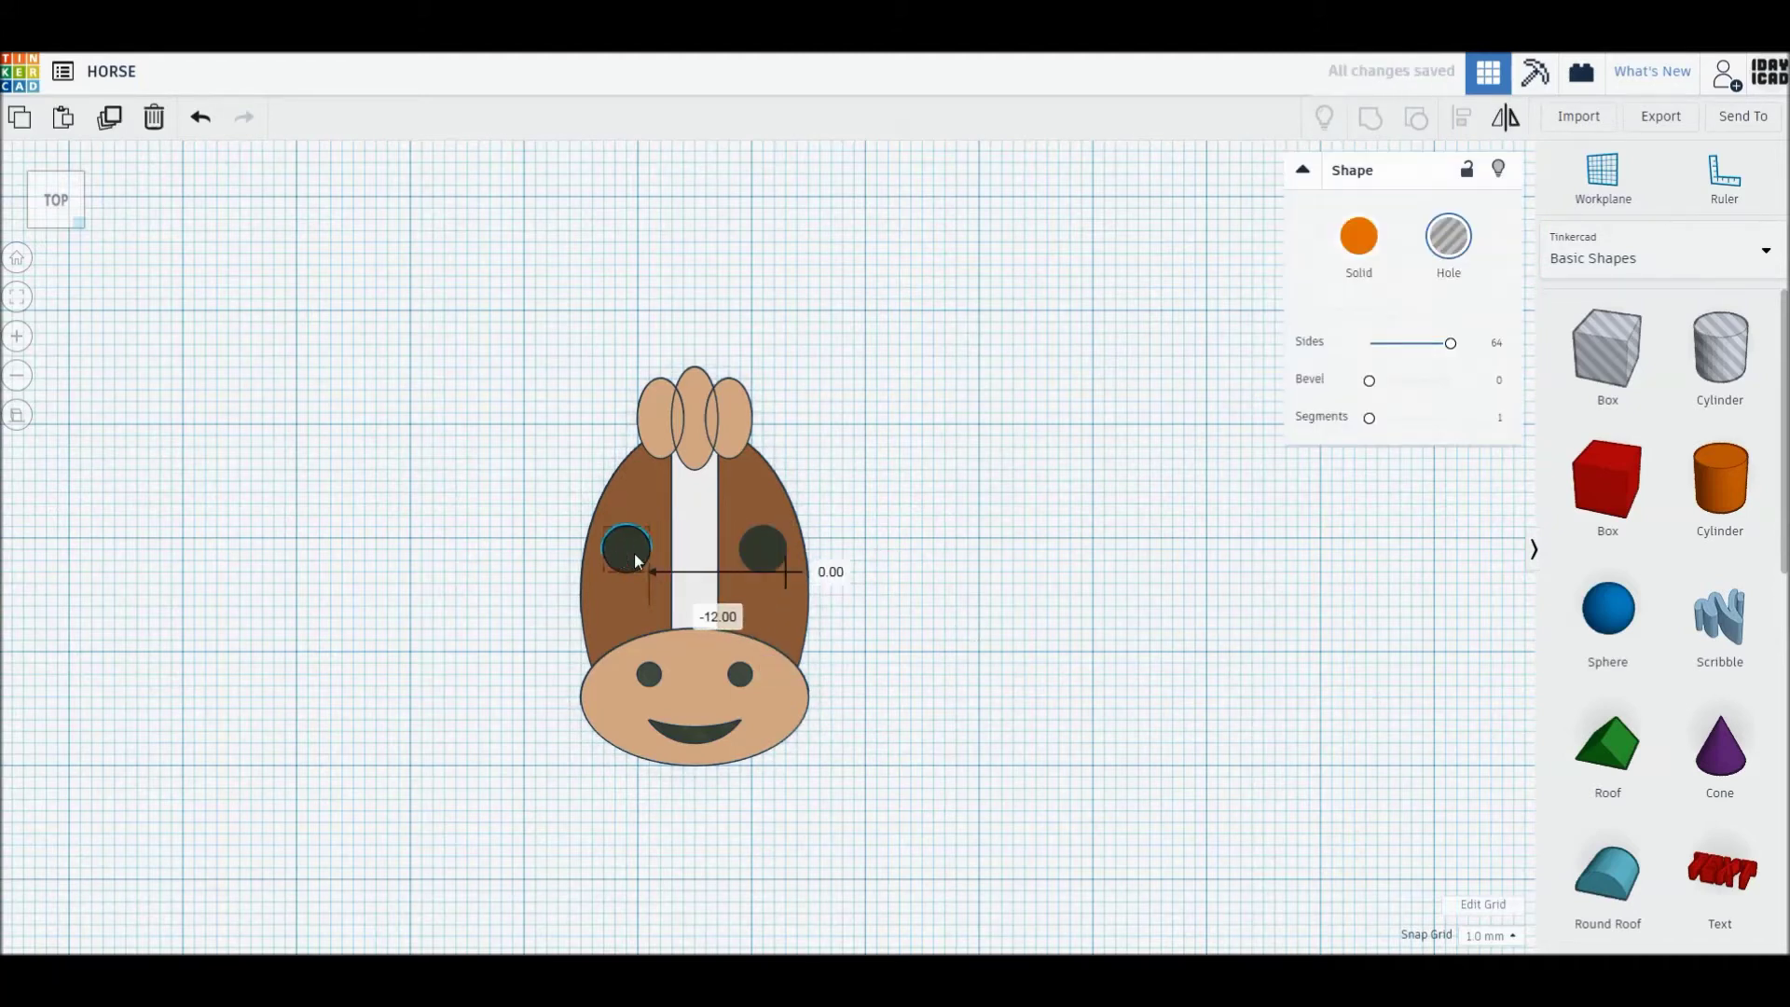
left_click(1060, 567)
left_click_drag(1675, 536, 1091, 650)
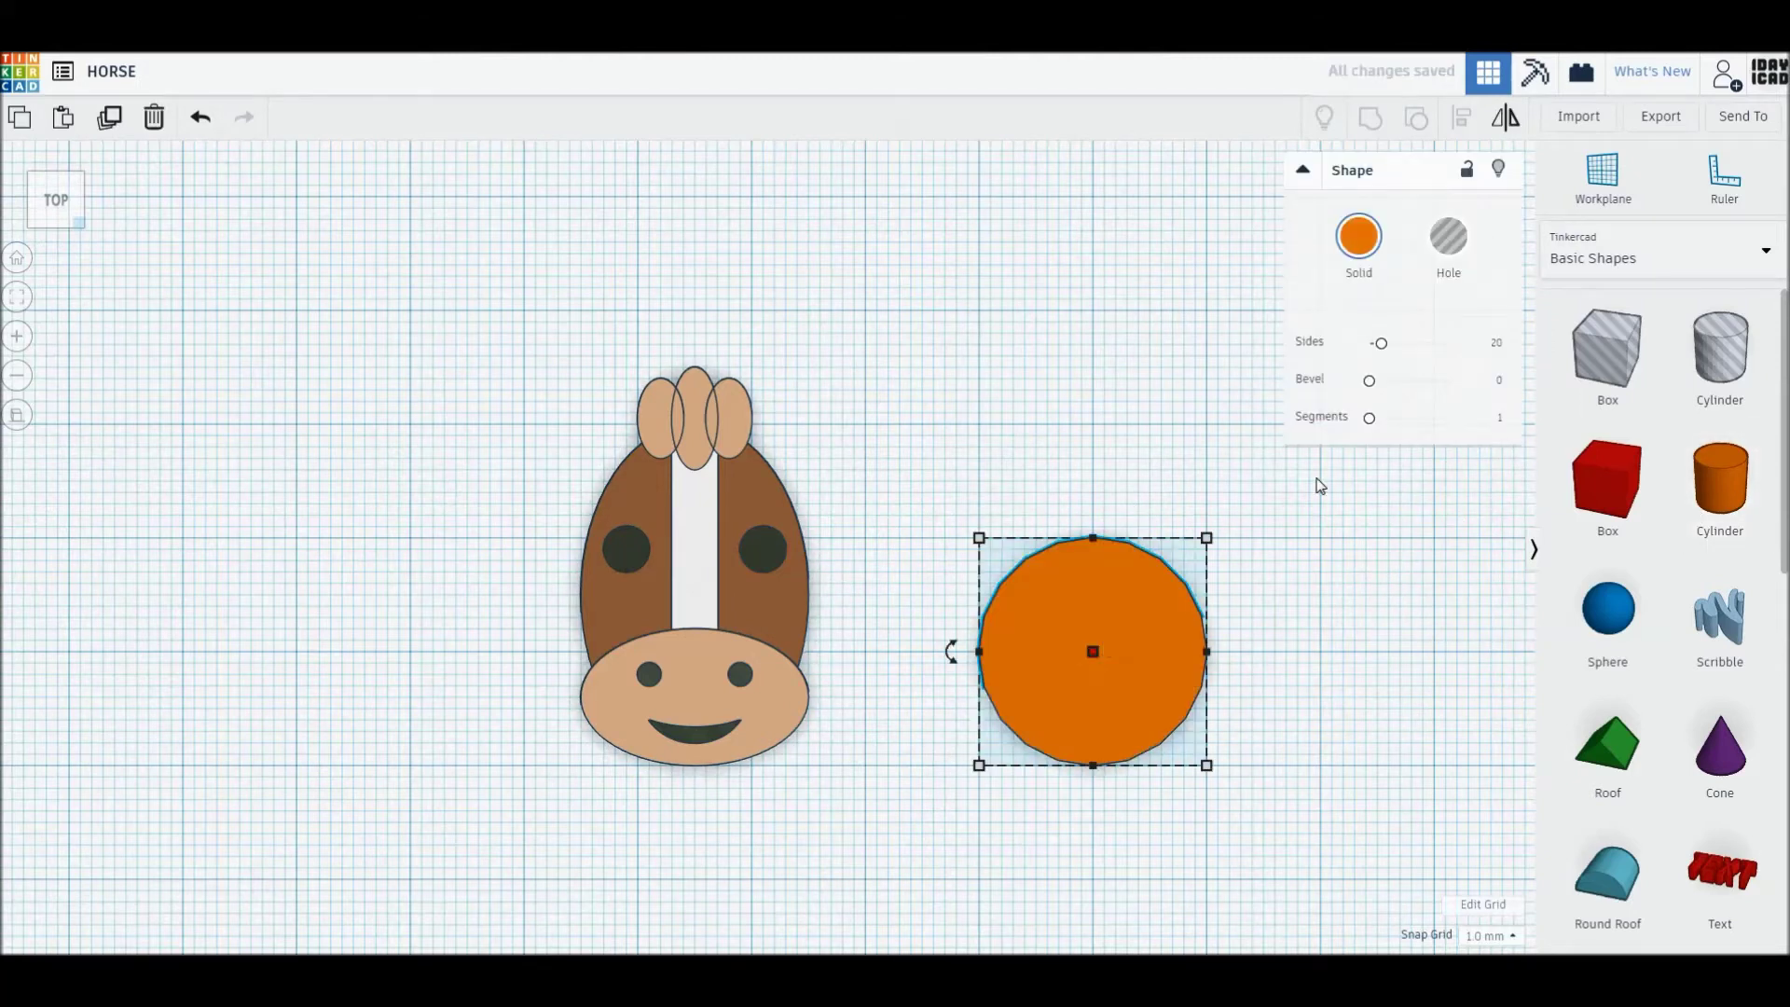
left_click_drag(1390, 344, 1492, 347)
Cut away the circle's top half with a box hole to make a half-disc
mouse_move(1608, 349)
left_mouse_down()
mouse_move(1087, 562)
mouse_move(1093, 545)
left_mouse_up()
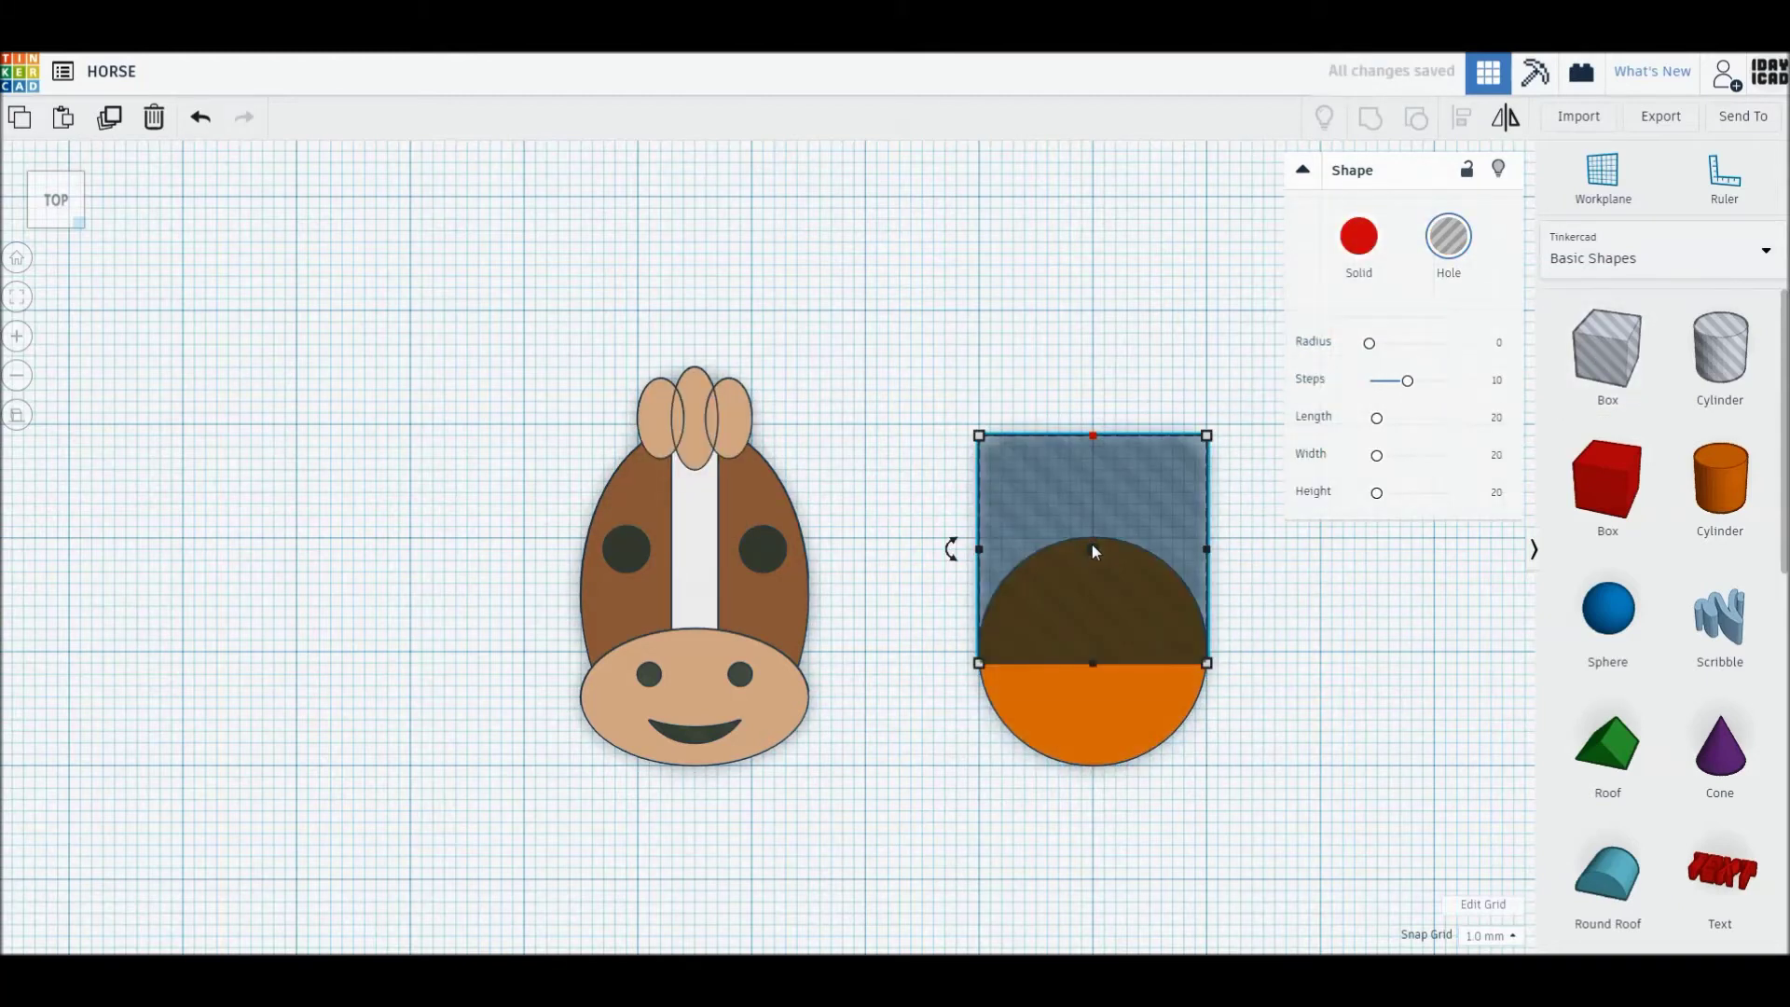
left_click(1162, 625, "shift")
key("ctrl+g")
Colour the half-disc tan and lower its height
left_click(1358, 235)
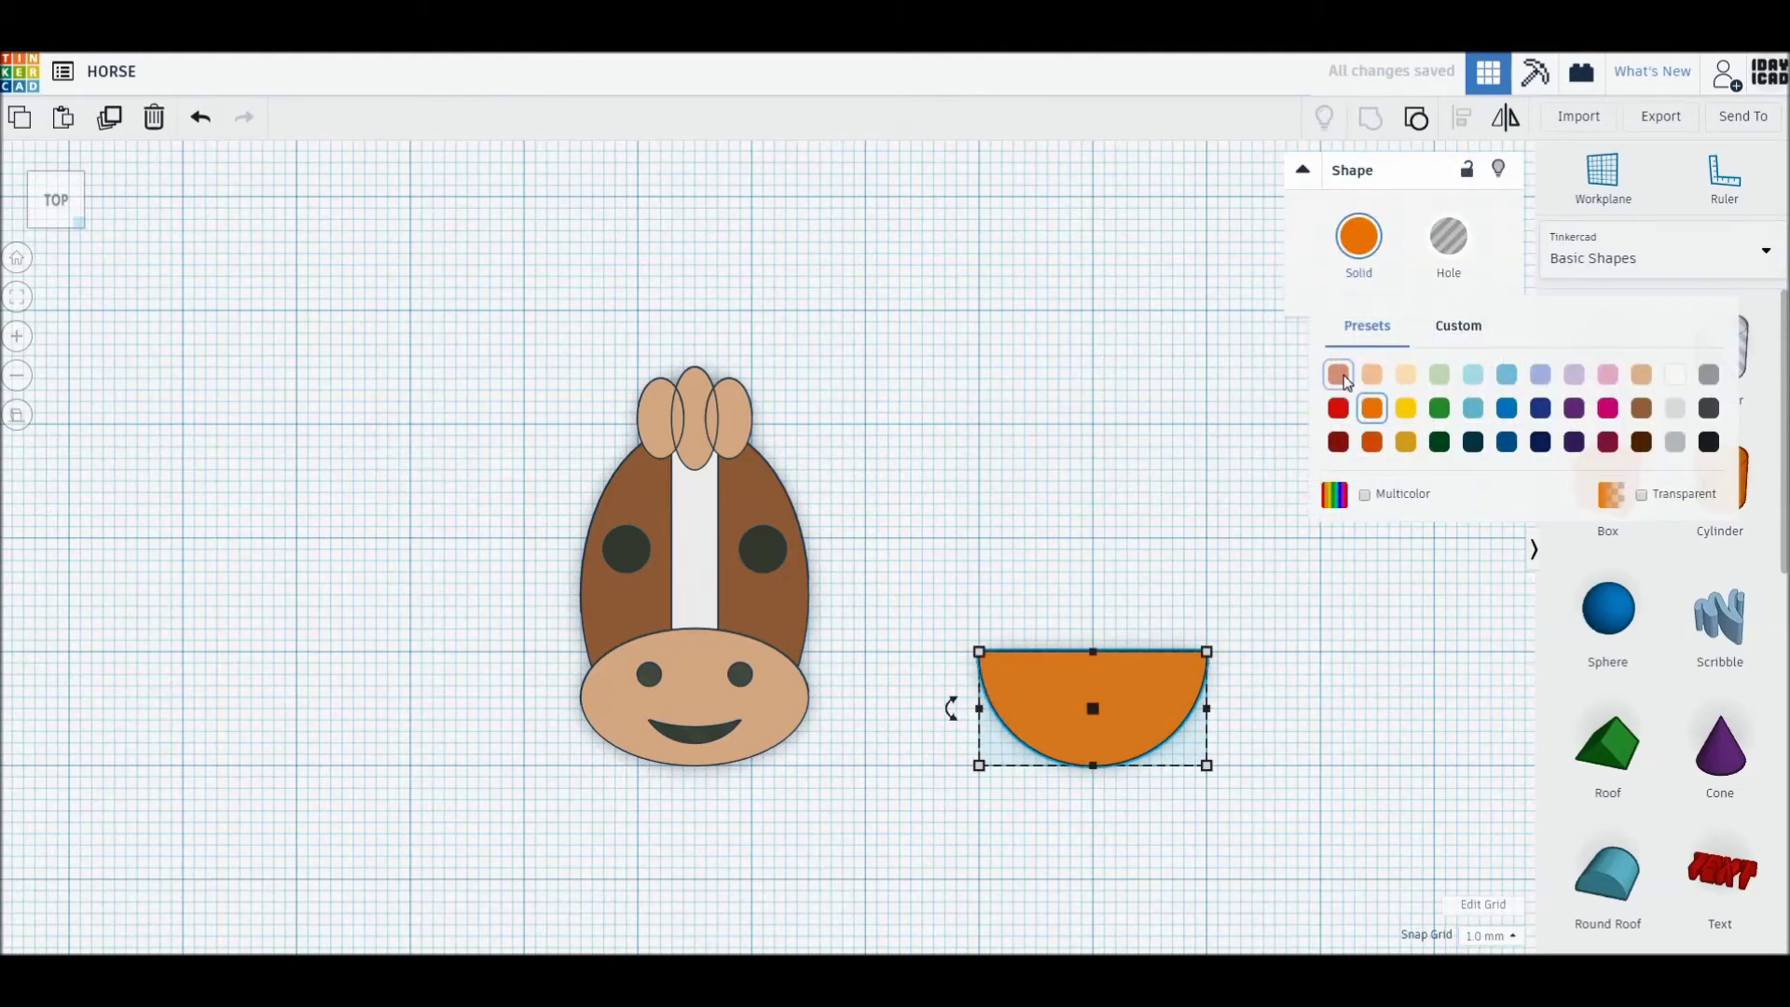
left_click(1097, 662)
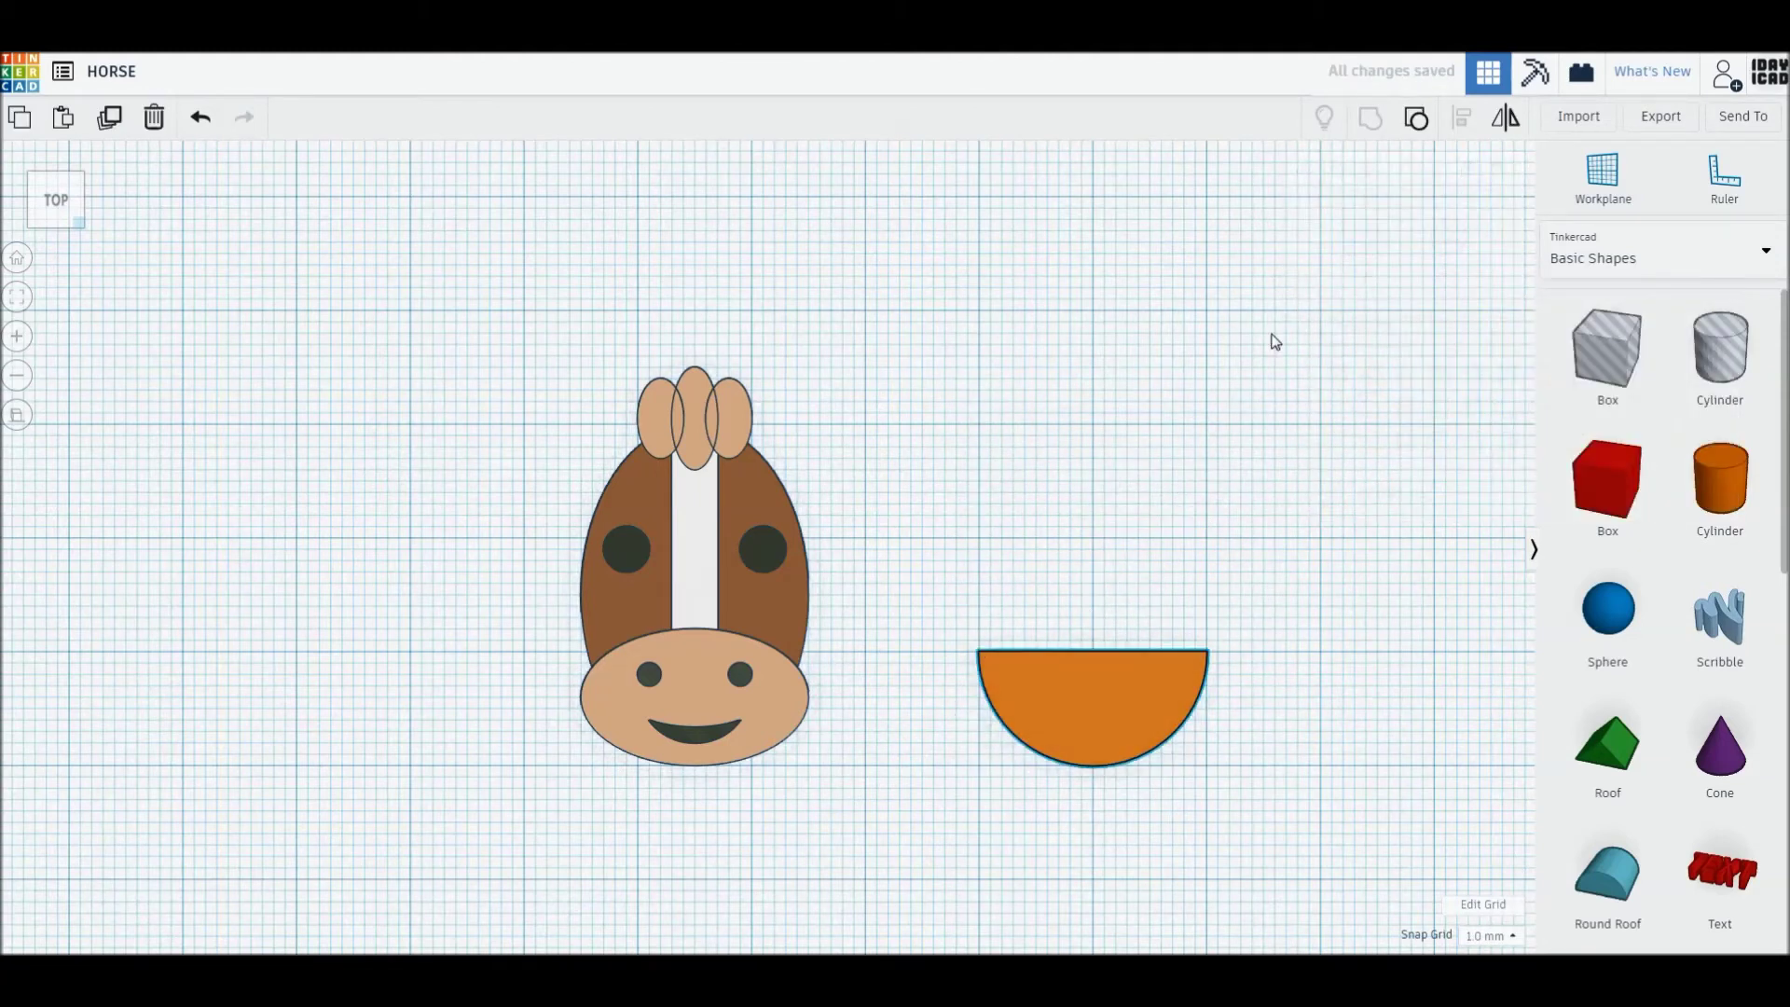
left_click(1359, 238)
left_click(1608, 375)
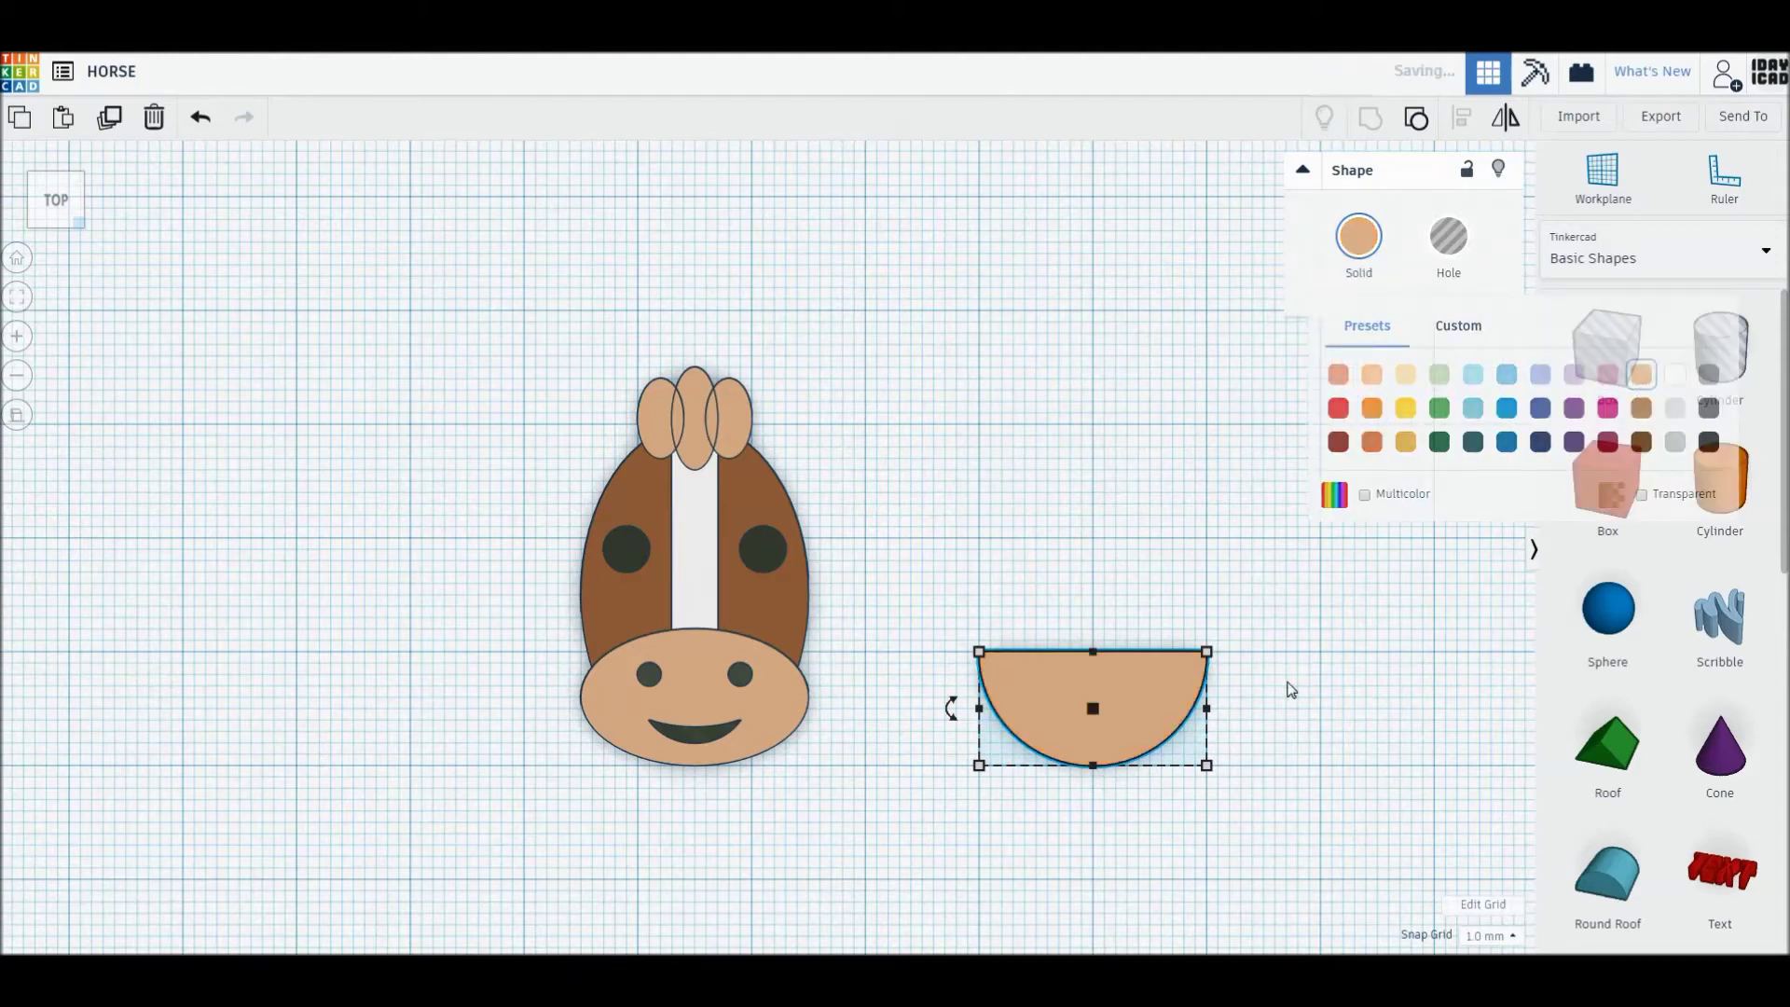
left_click_drag(1093, 765, 1093, 709)
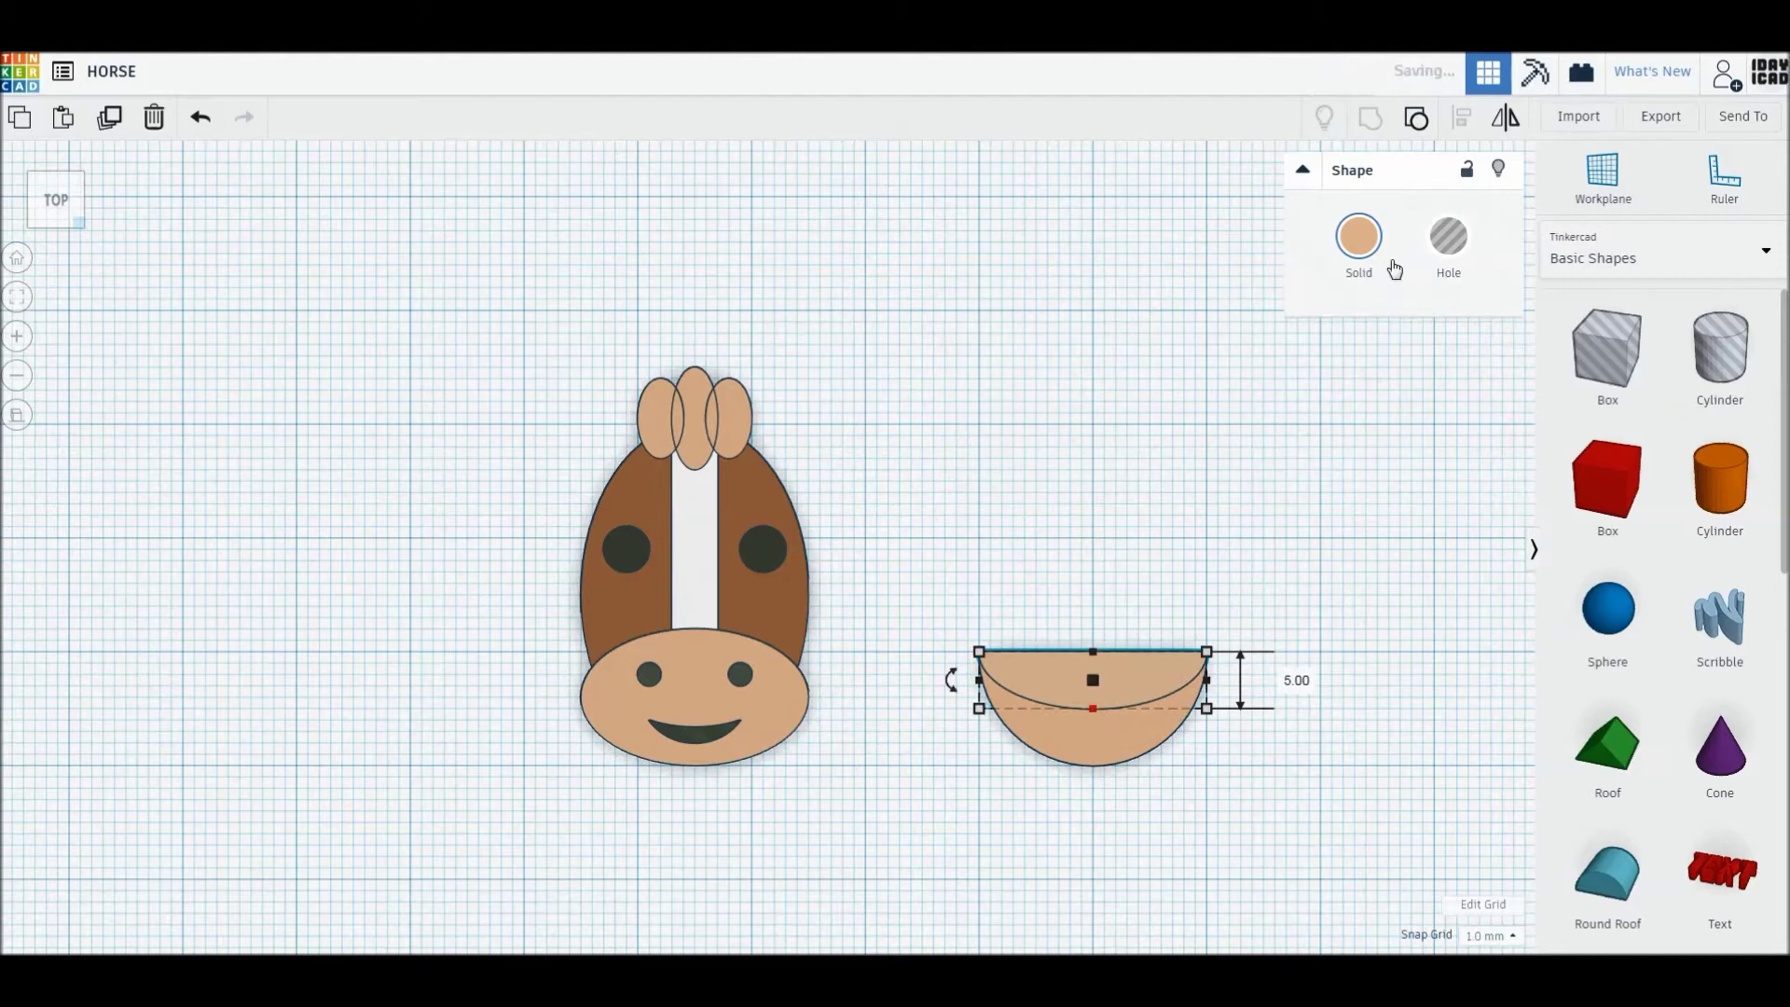
Colour the upper half-disc brown and set its height to 3 mm
left_click(1358, 254)
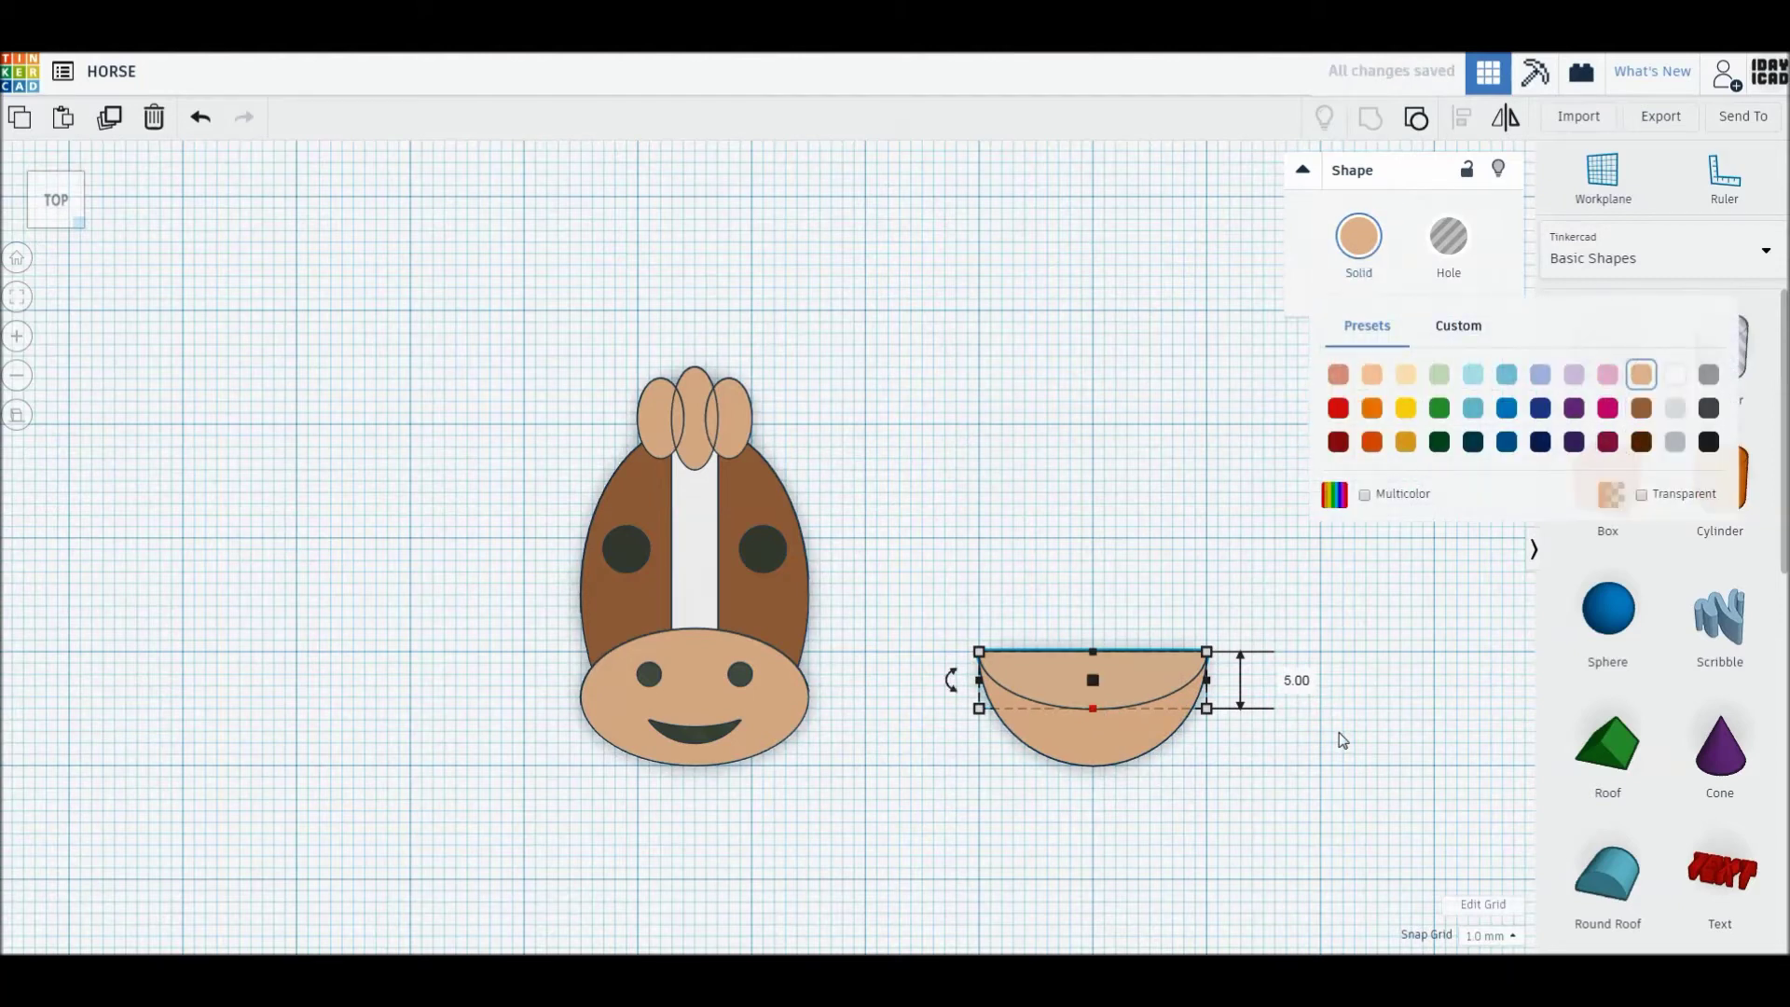
left_click(1642, 408)
left_click(1361, 744)
right_click_drag(1361, 744, 1116, 735)
left_click(1115, 734)
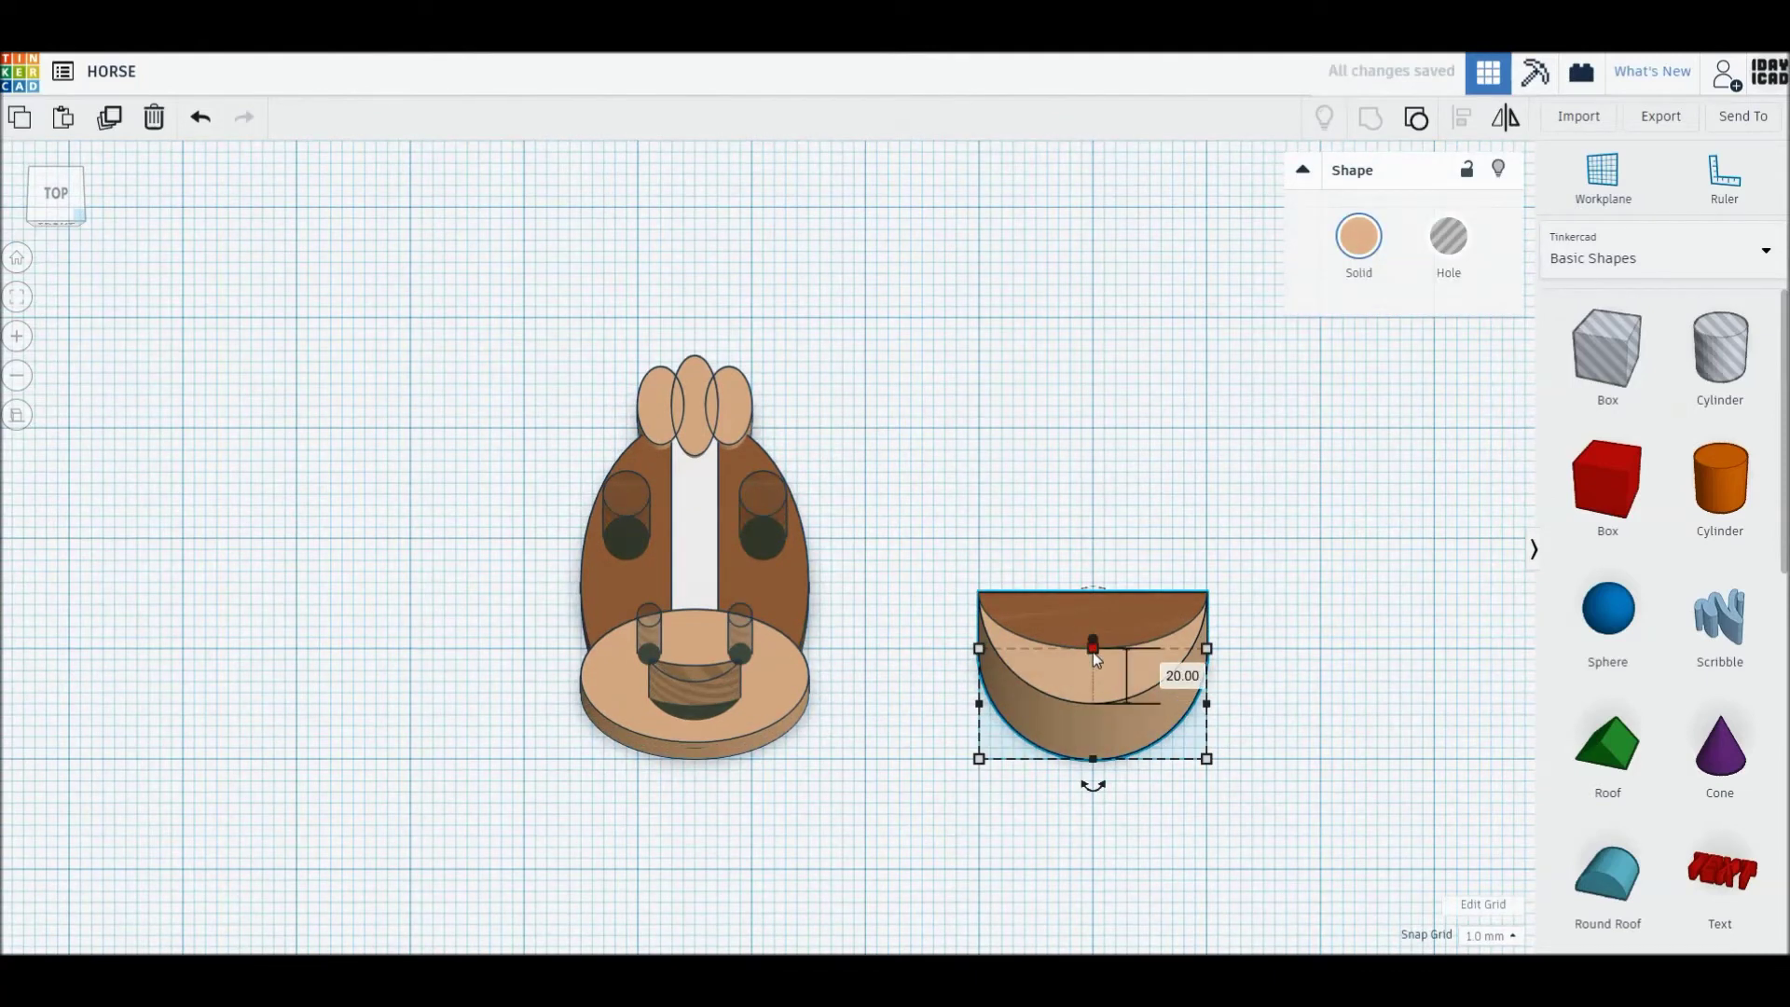
left_click_drag(1093, 645, 1093, 694)
left_click(1086, 625)
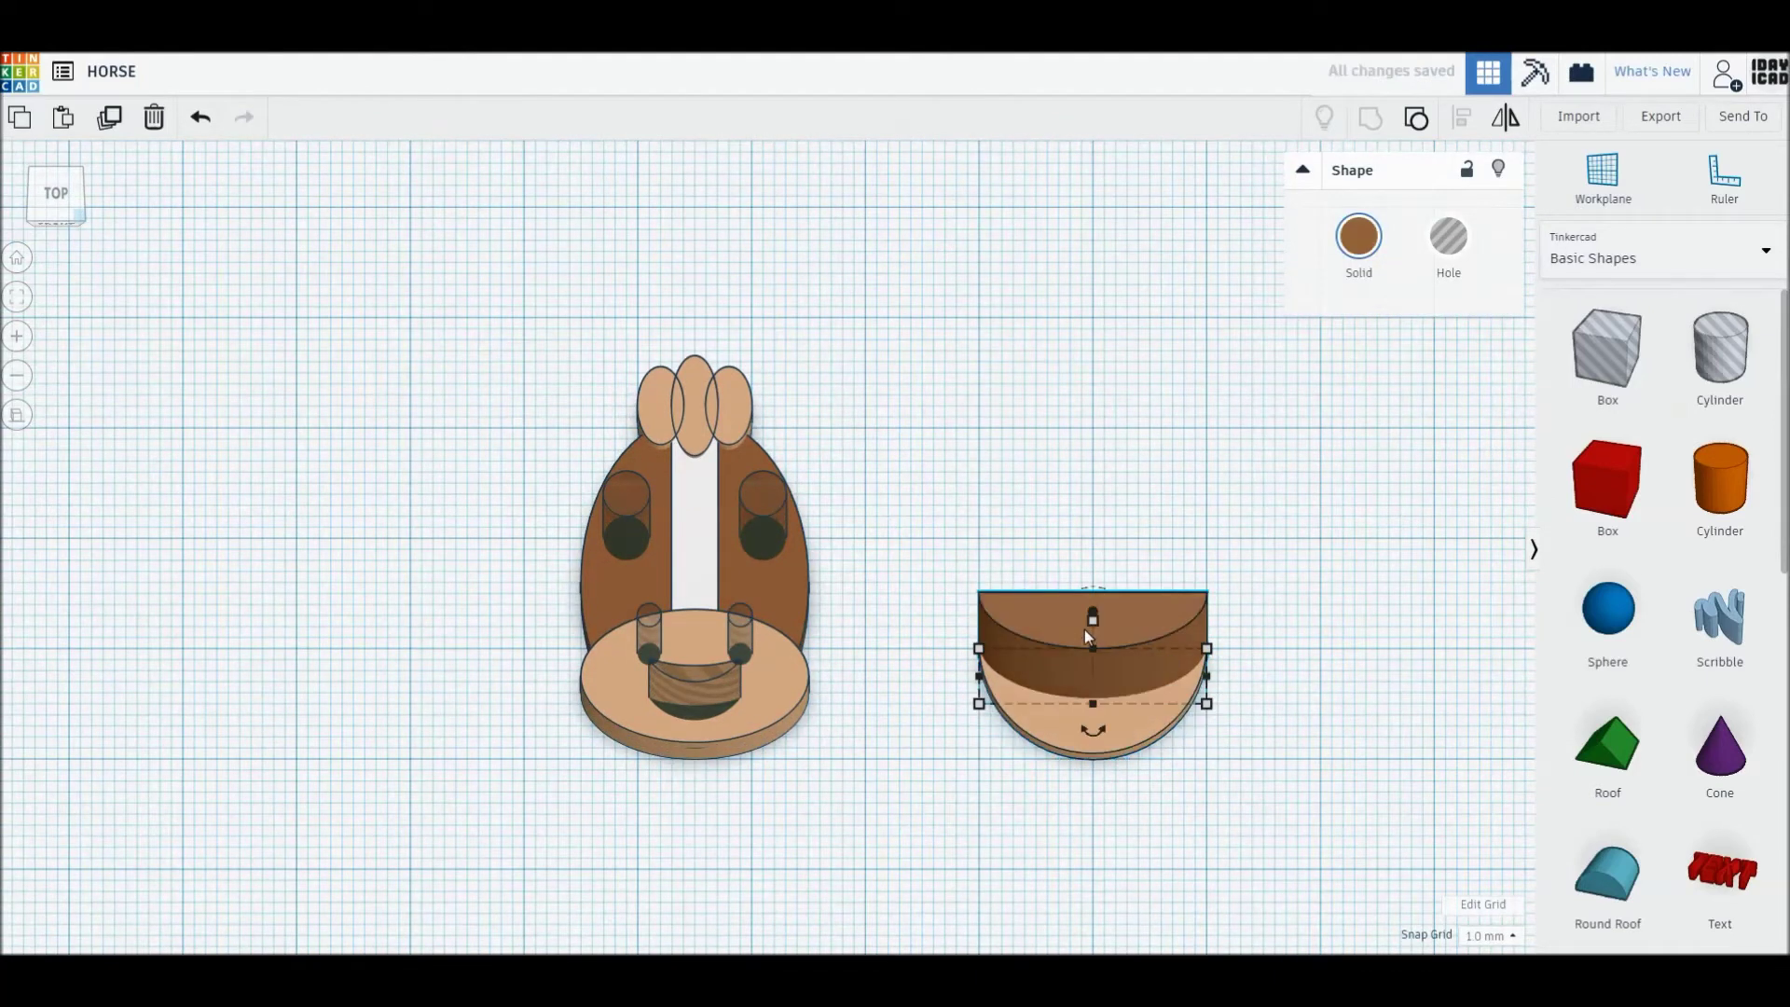
left_click(1179, 647)
type("3")
key("Return")
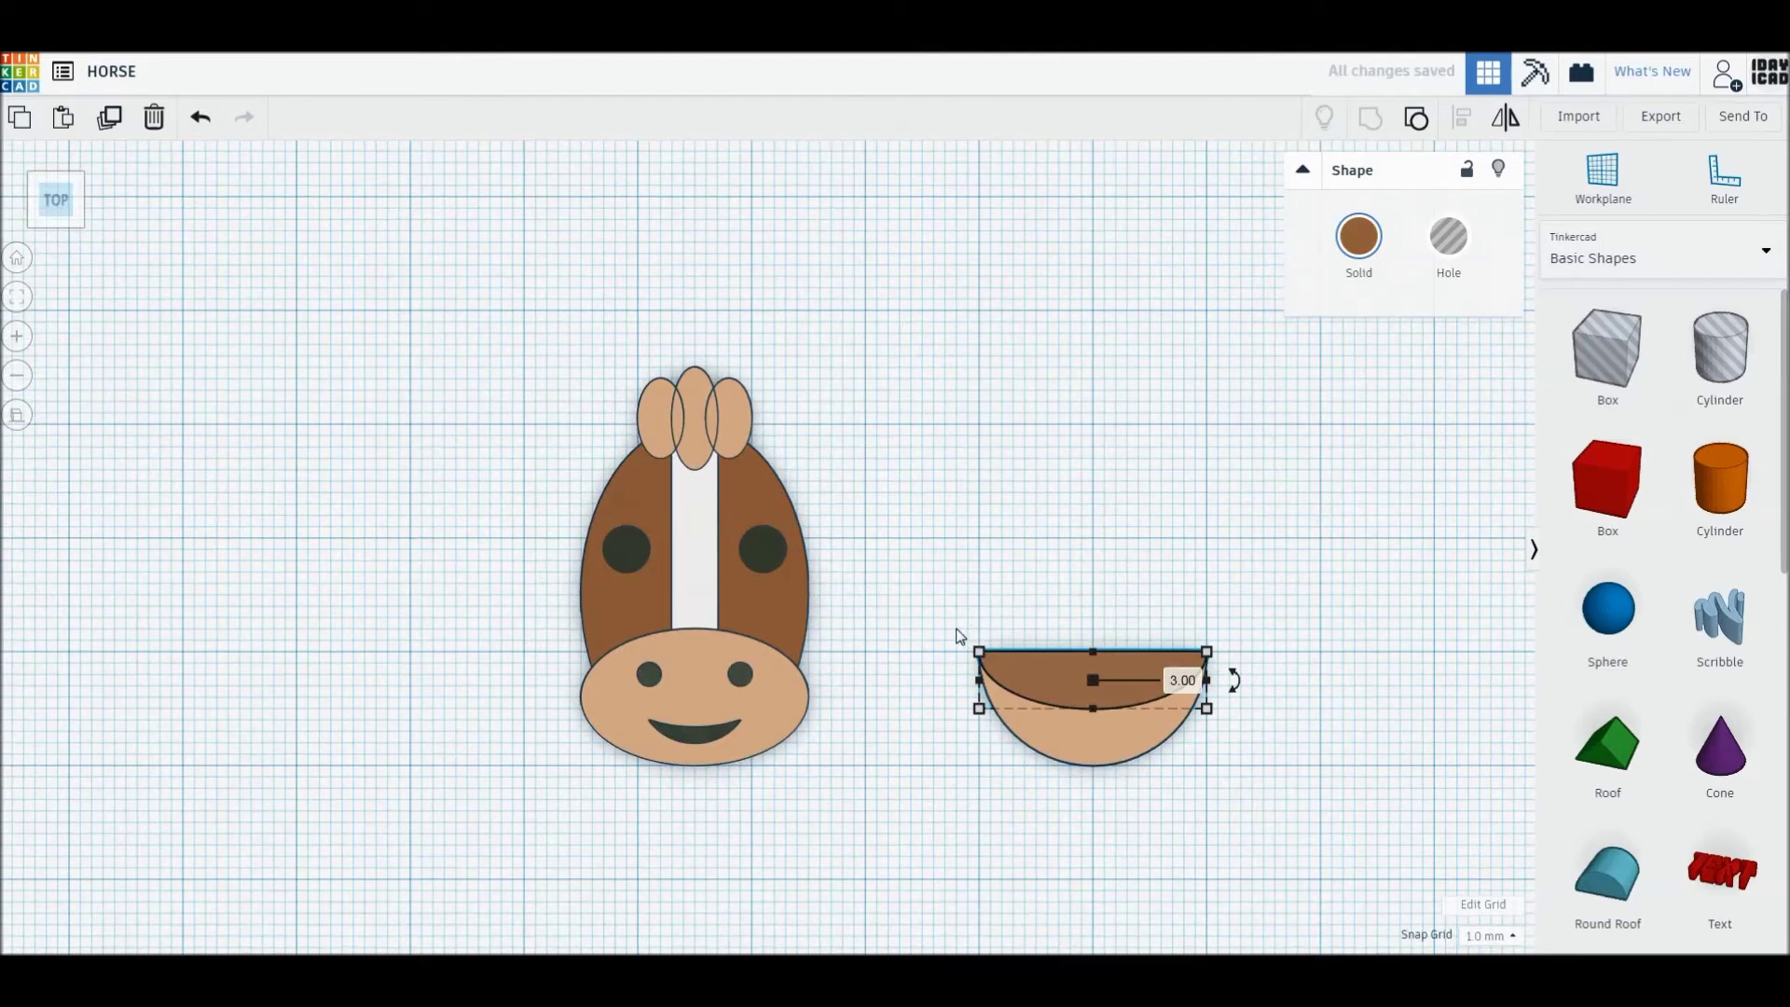
Group the tan and brown half-discs into one shape
mouse_move(977, 601)
left_mouse_down()
mouse_move(1329, 904)
mouse_move(1305, 893)
left_mouse_up()
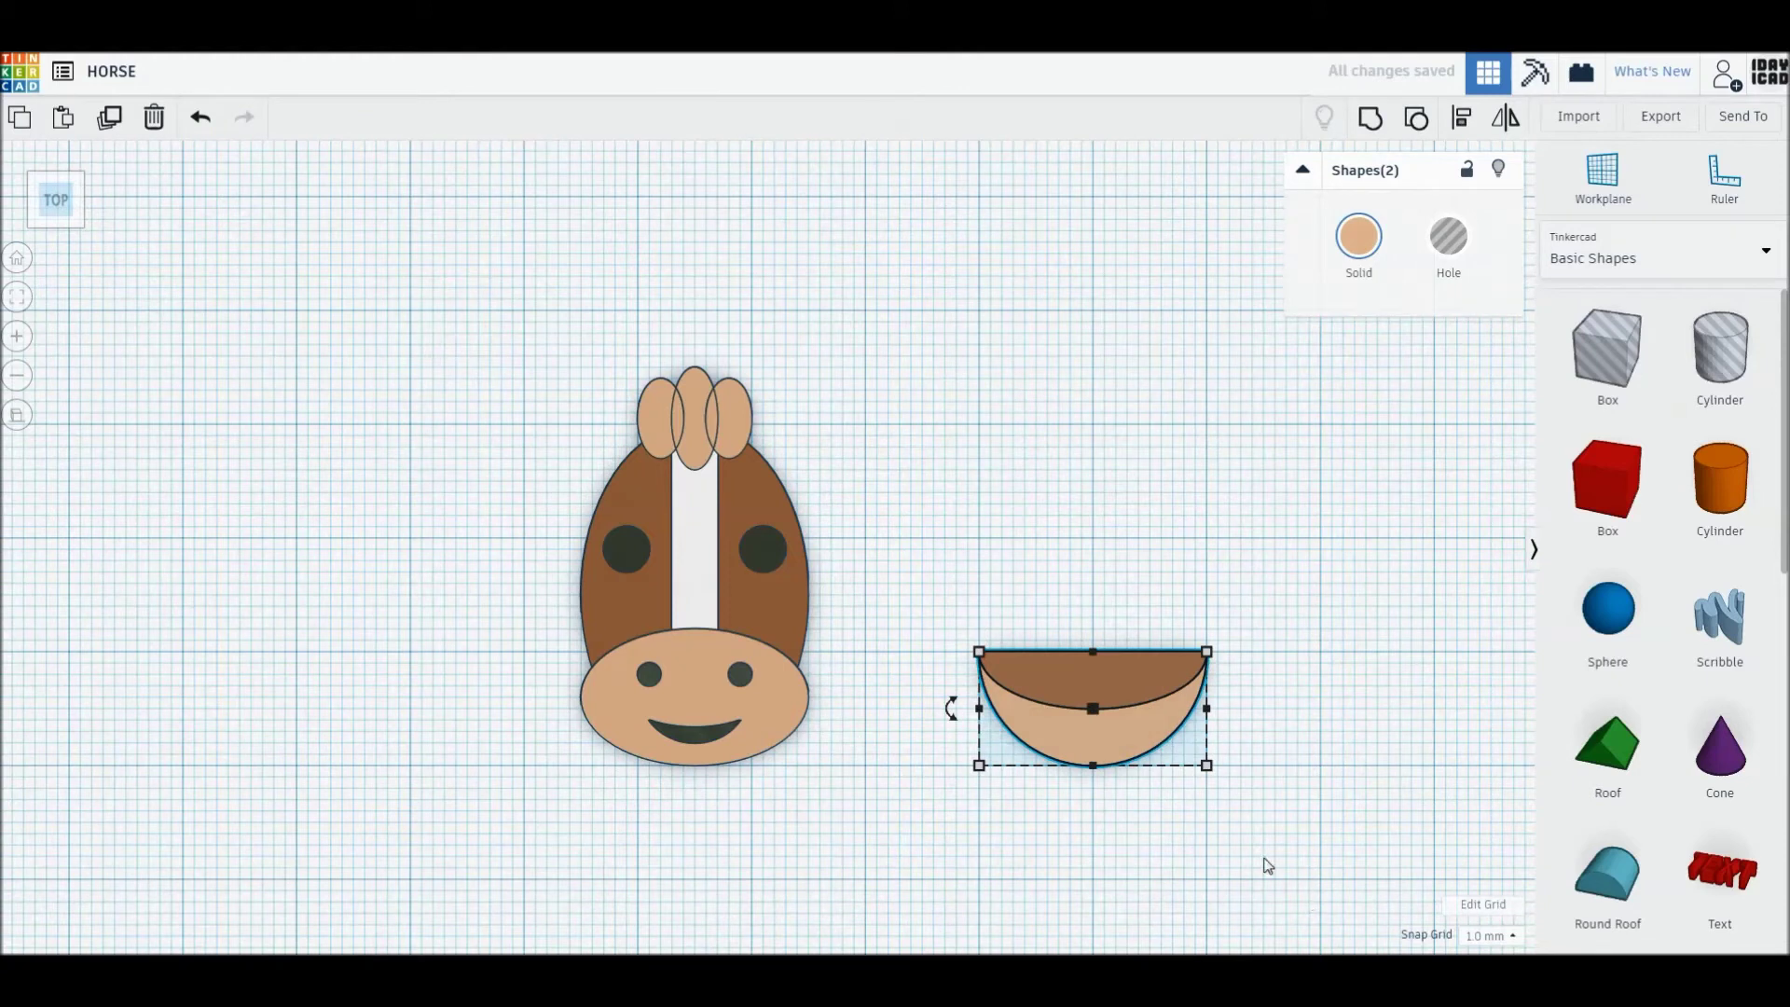
key("ctrl+g")
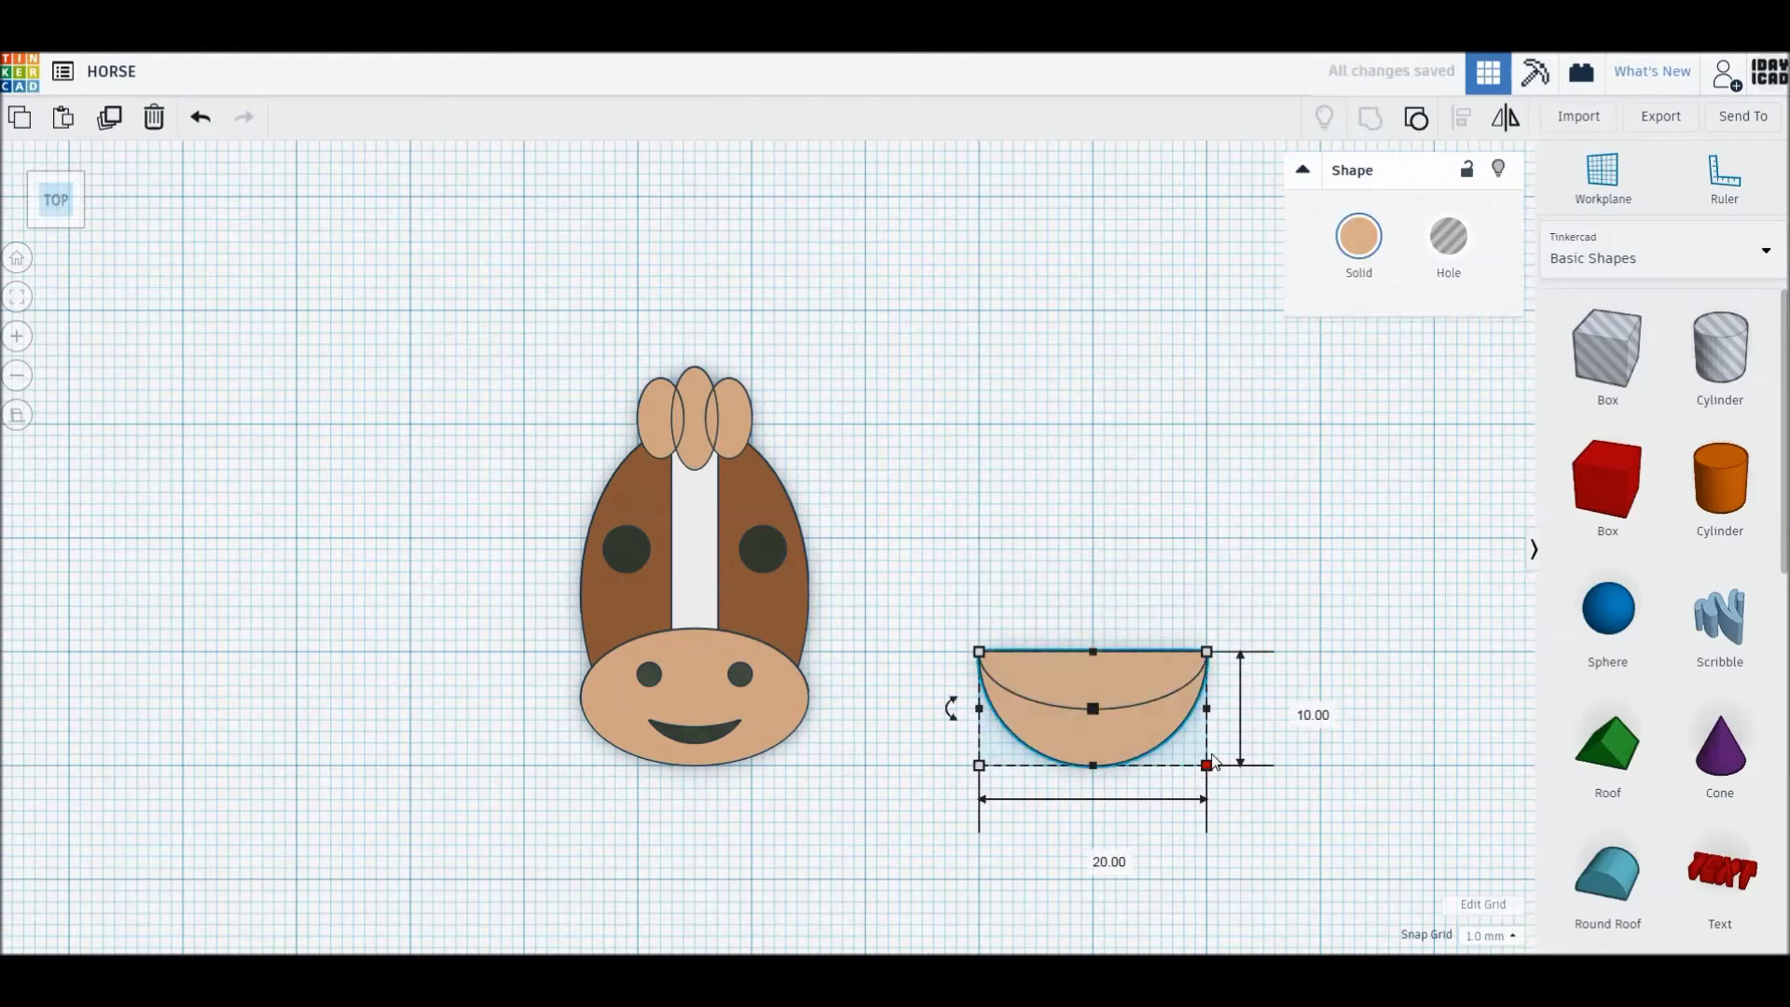
left_click(1358, 241)
Turn on Multicolor, shrink the half-disc, and move it beside the head's top
left_click(1364, 494)
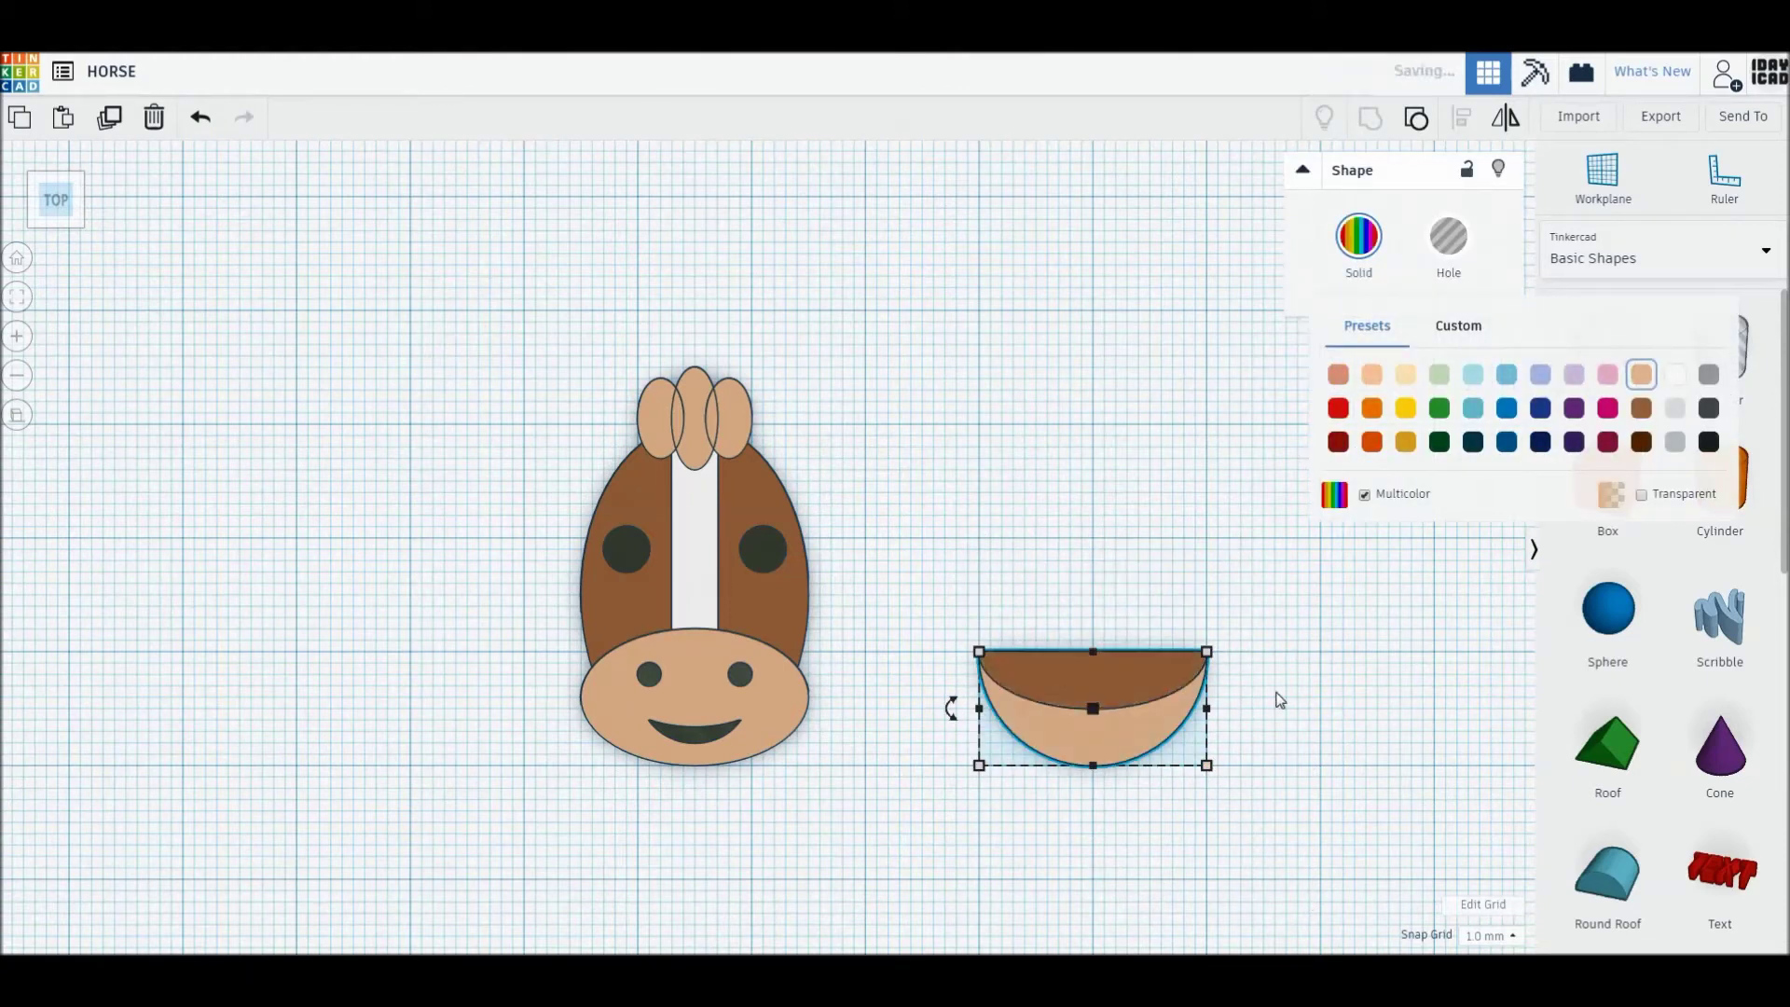
left_click_drag(1206, 764, 1150, 709)
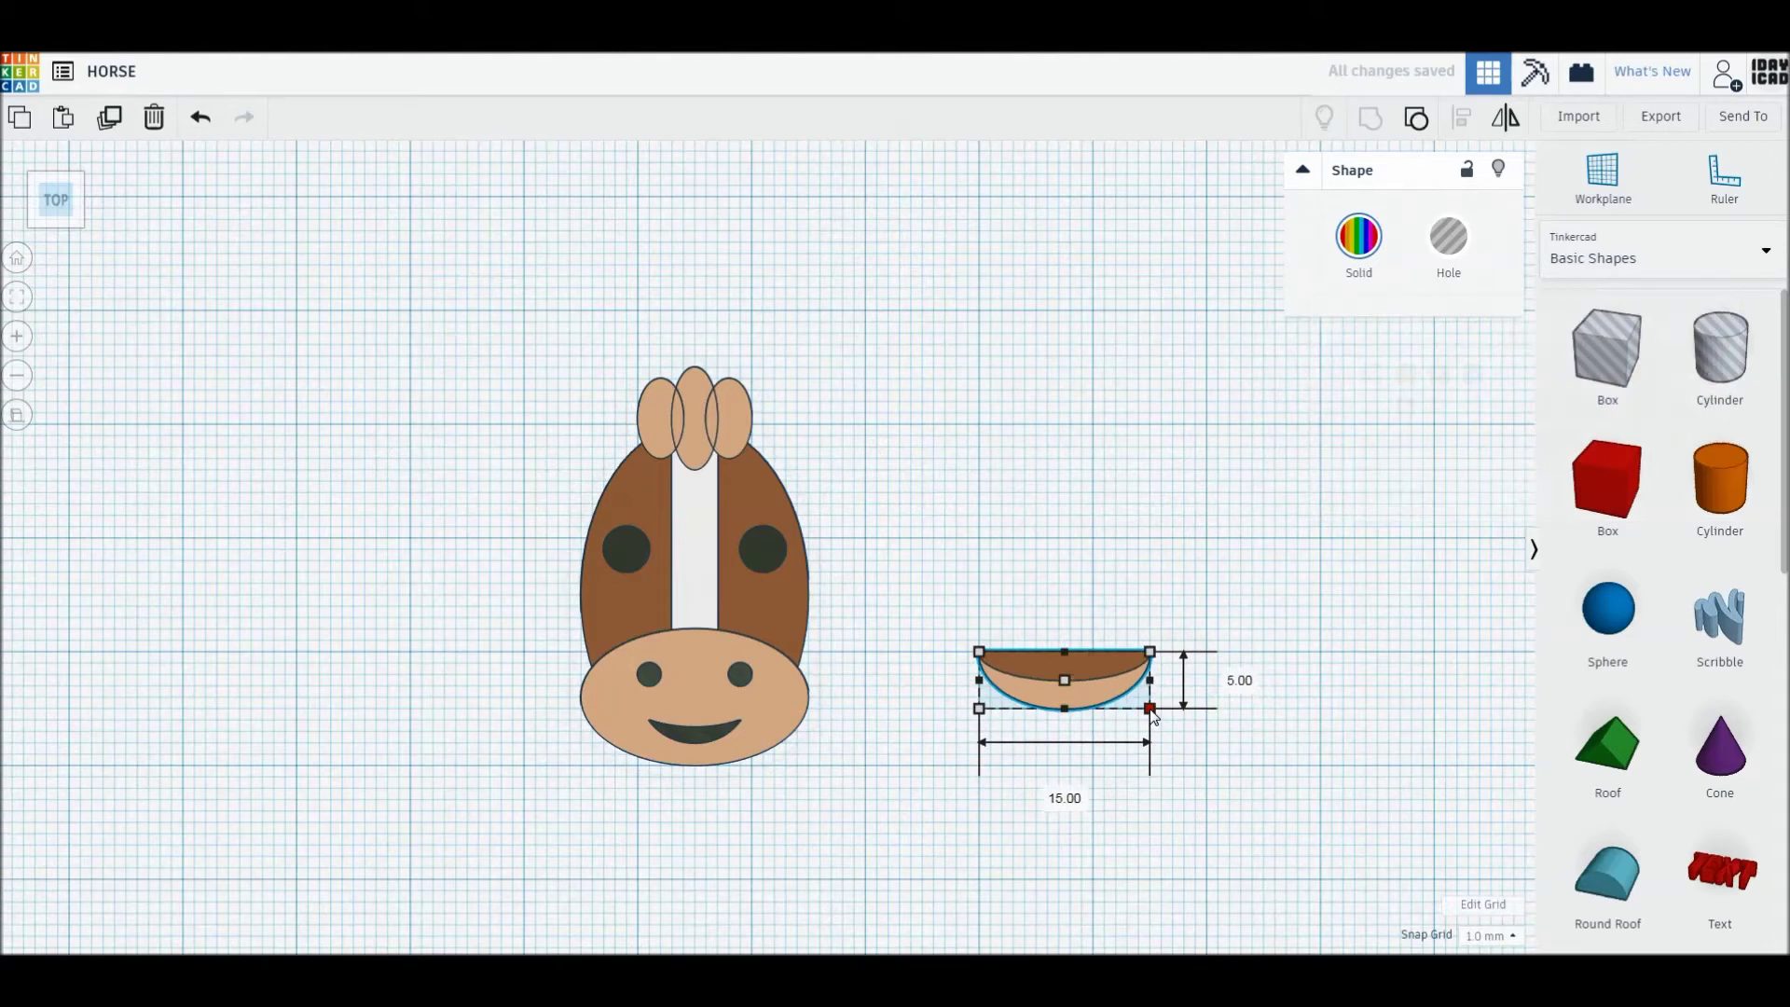
left_click(967, 627)
left_click_drag(1076, 674, 770, 468)
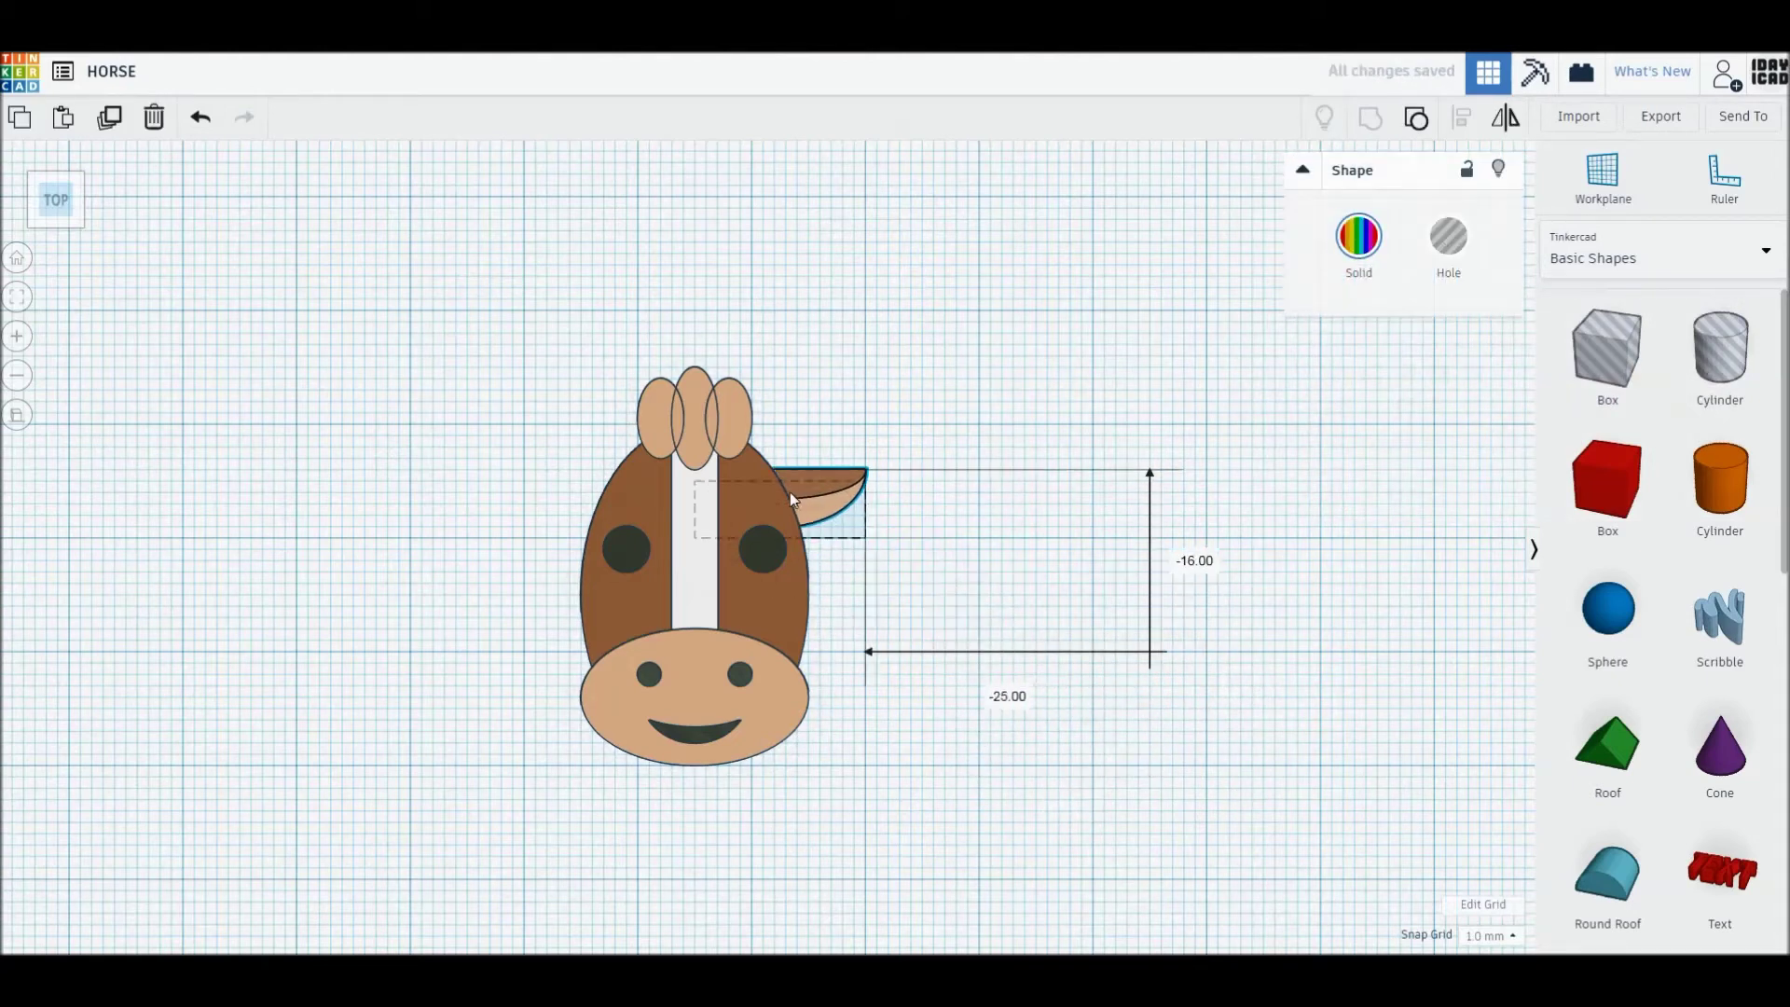
left_click_drag(843, 515, 821, 494)
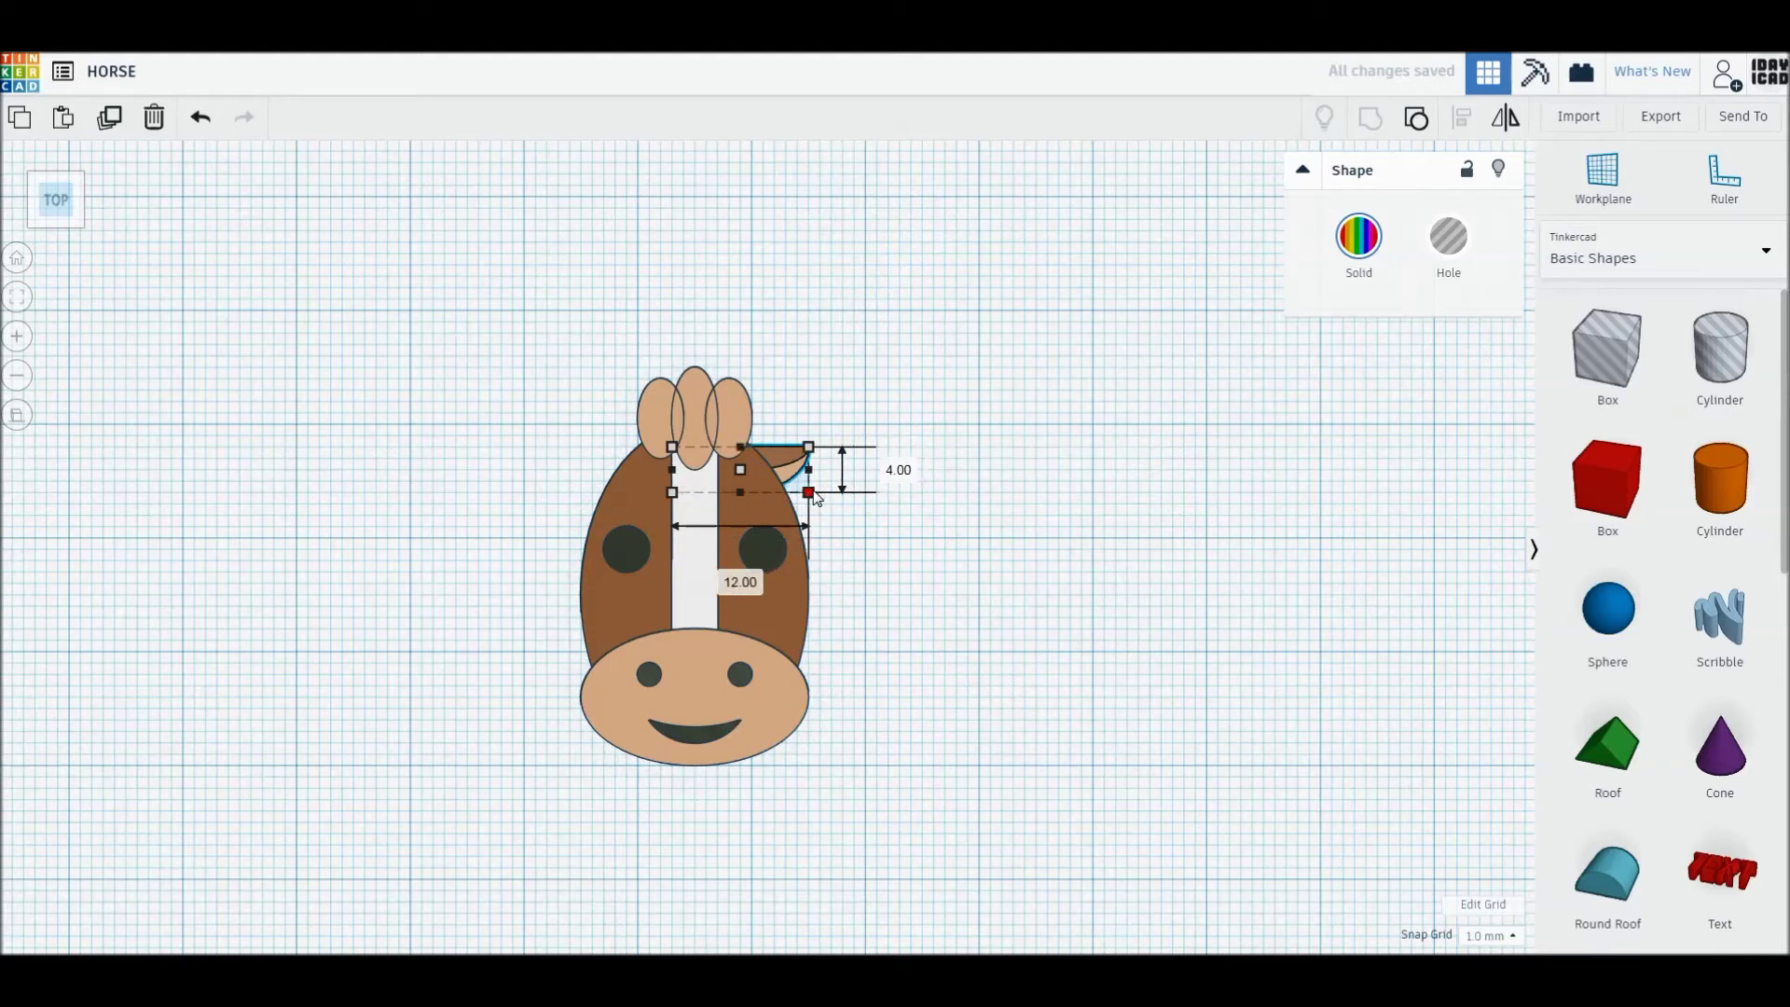
mouse_move(797, 468)
left_mouse_down()
mouse_move(842, 468)
mouse_move(699, 496)
mouse_move(731, 504)
left_mouse_up()
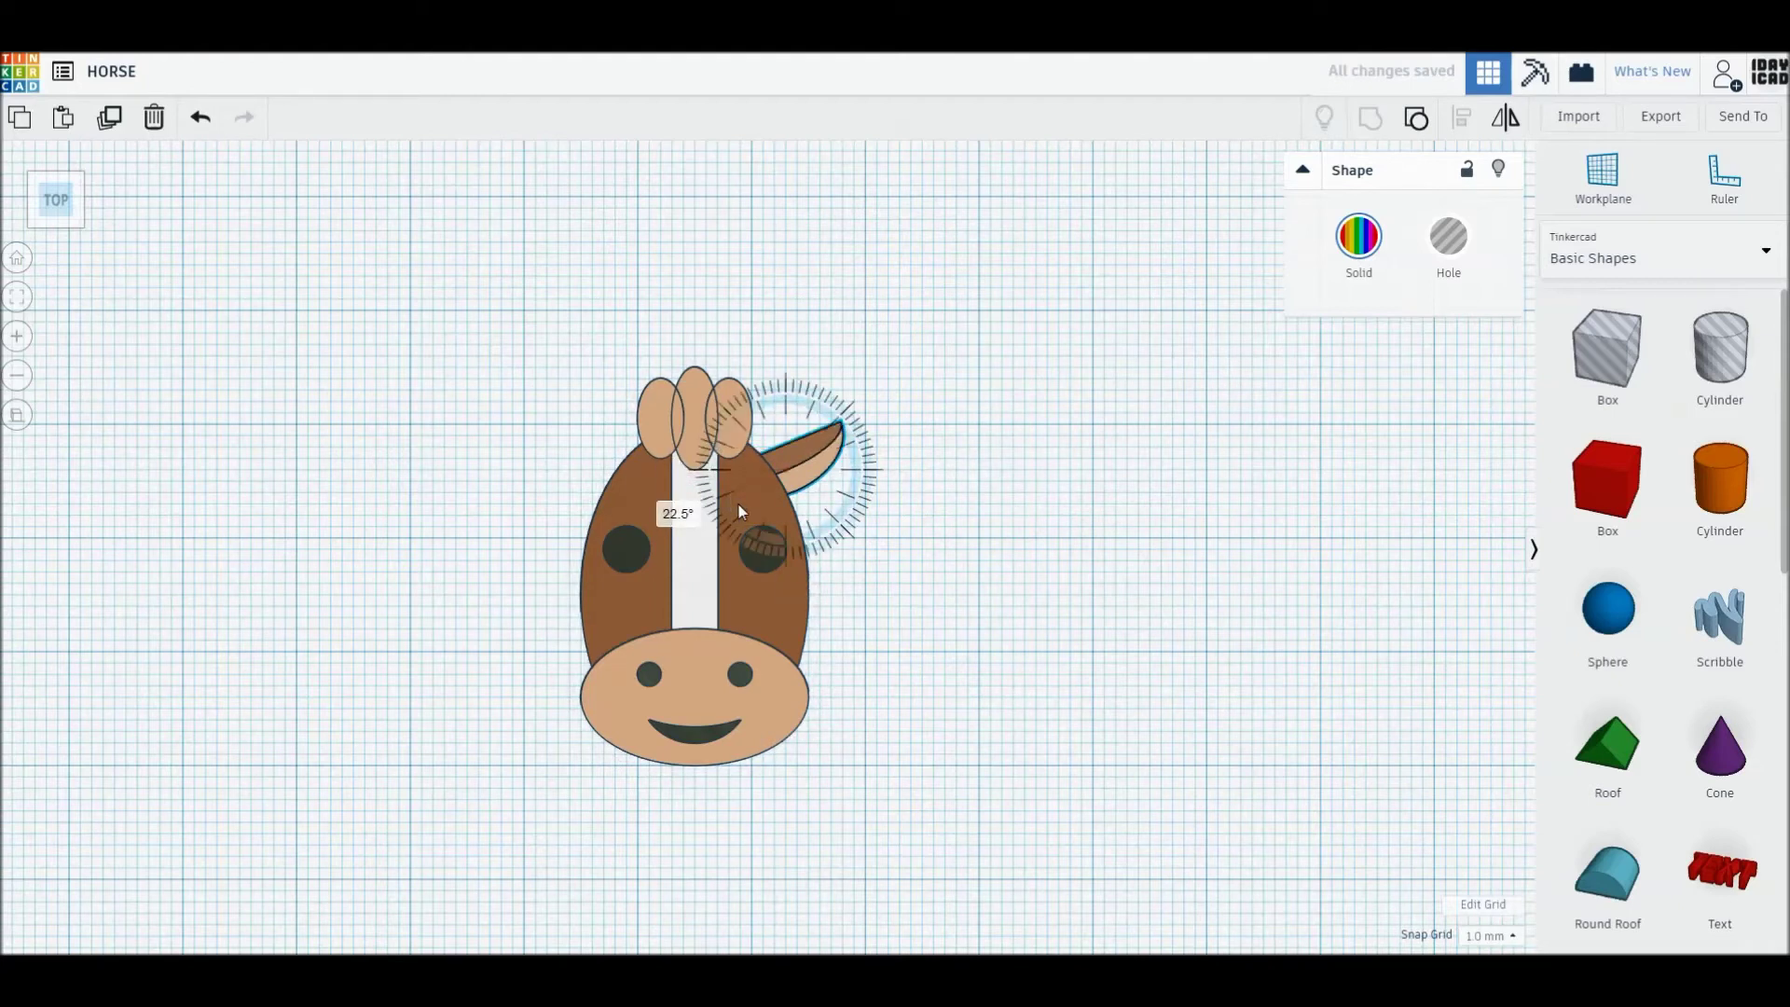
Rotate the ear toward upright, tilting it a further 22.5°, and adjust its position by the mane
left_click_drag(738, 505, 746, 512)
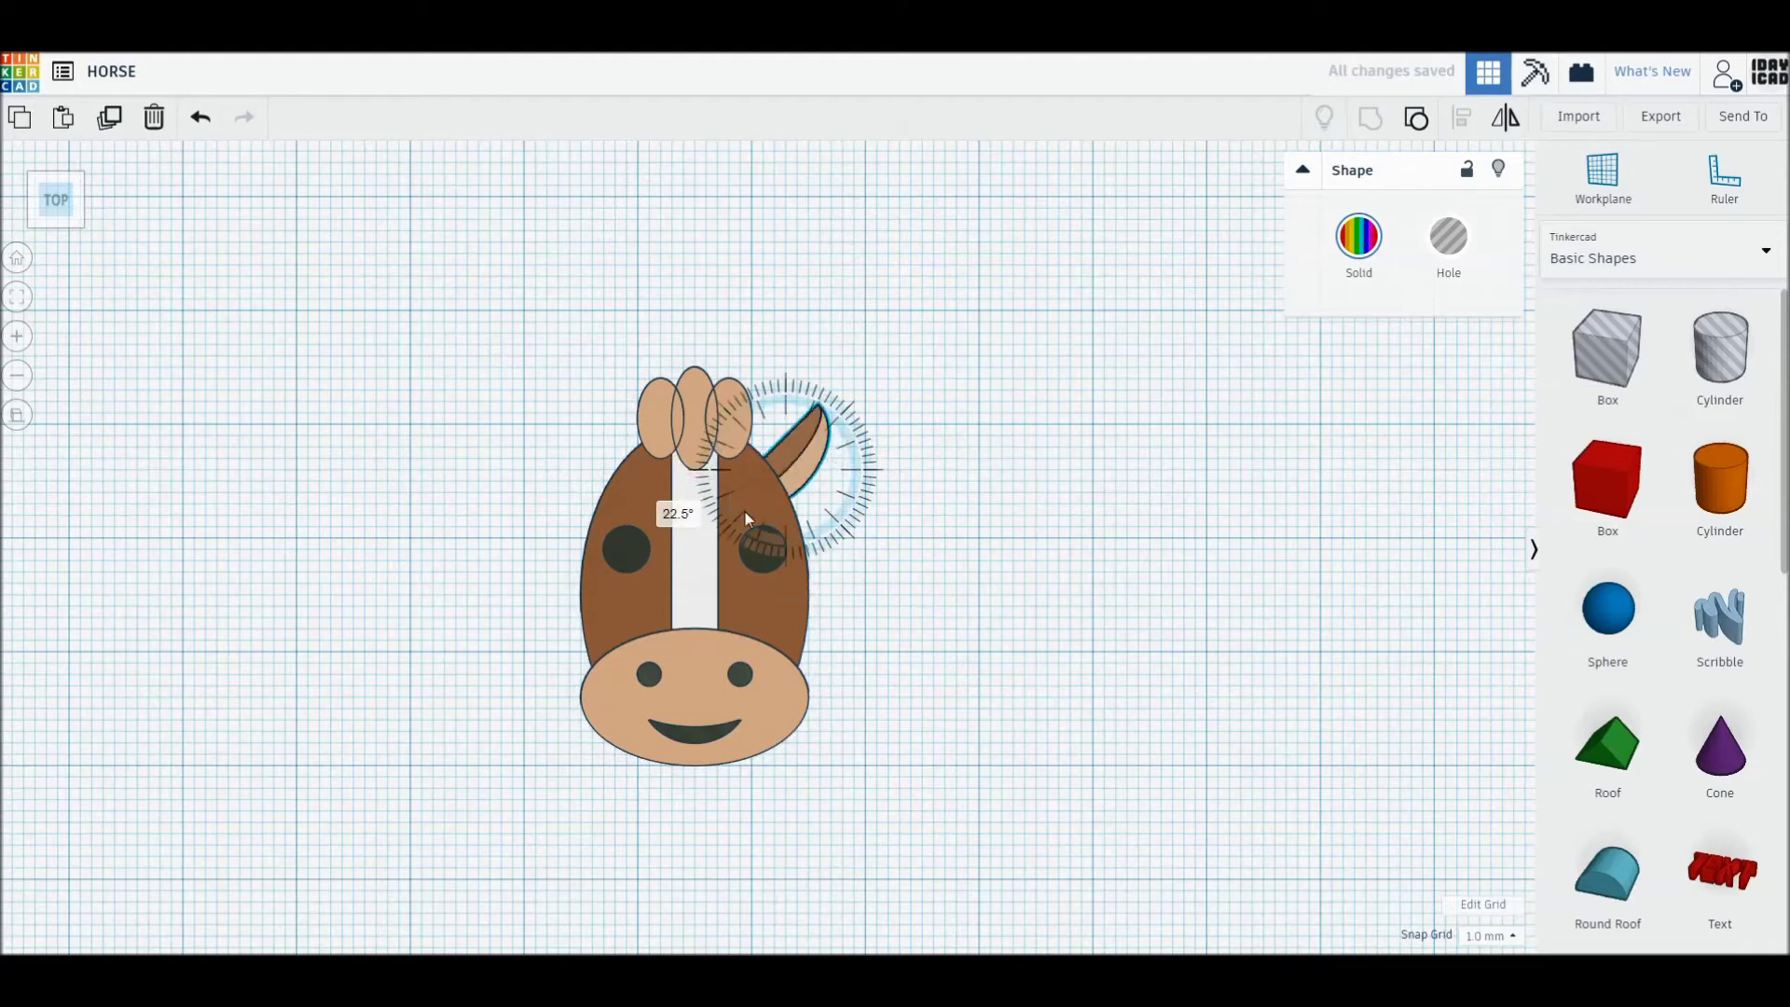
left_click(983, 551)
left_click_drag(800, 462, 786, 466)
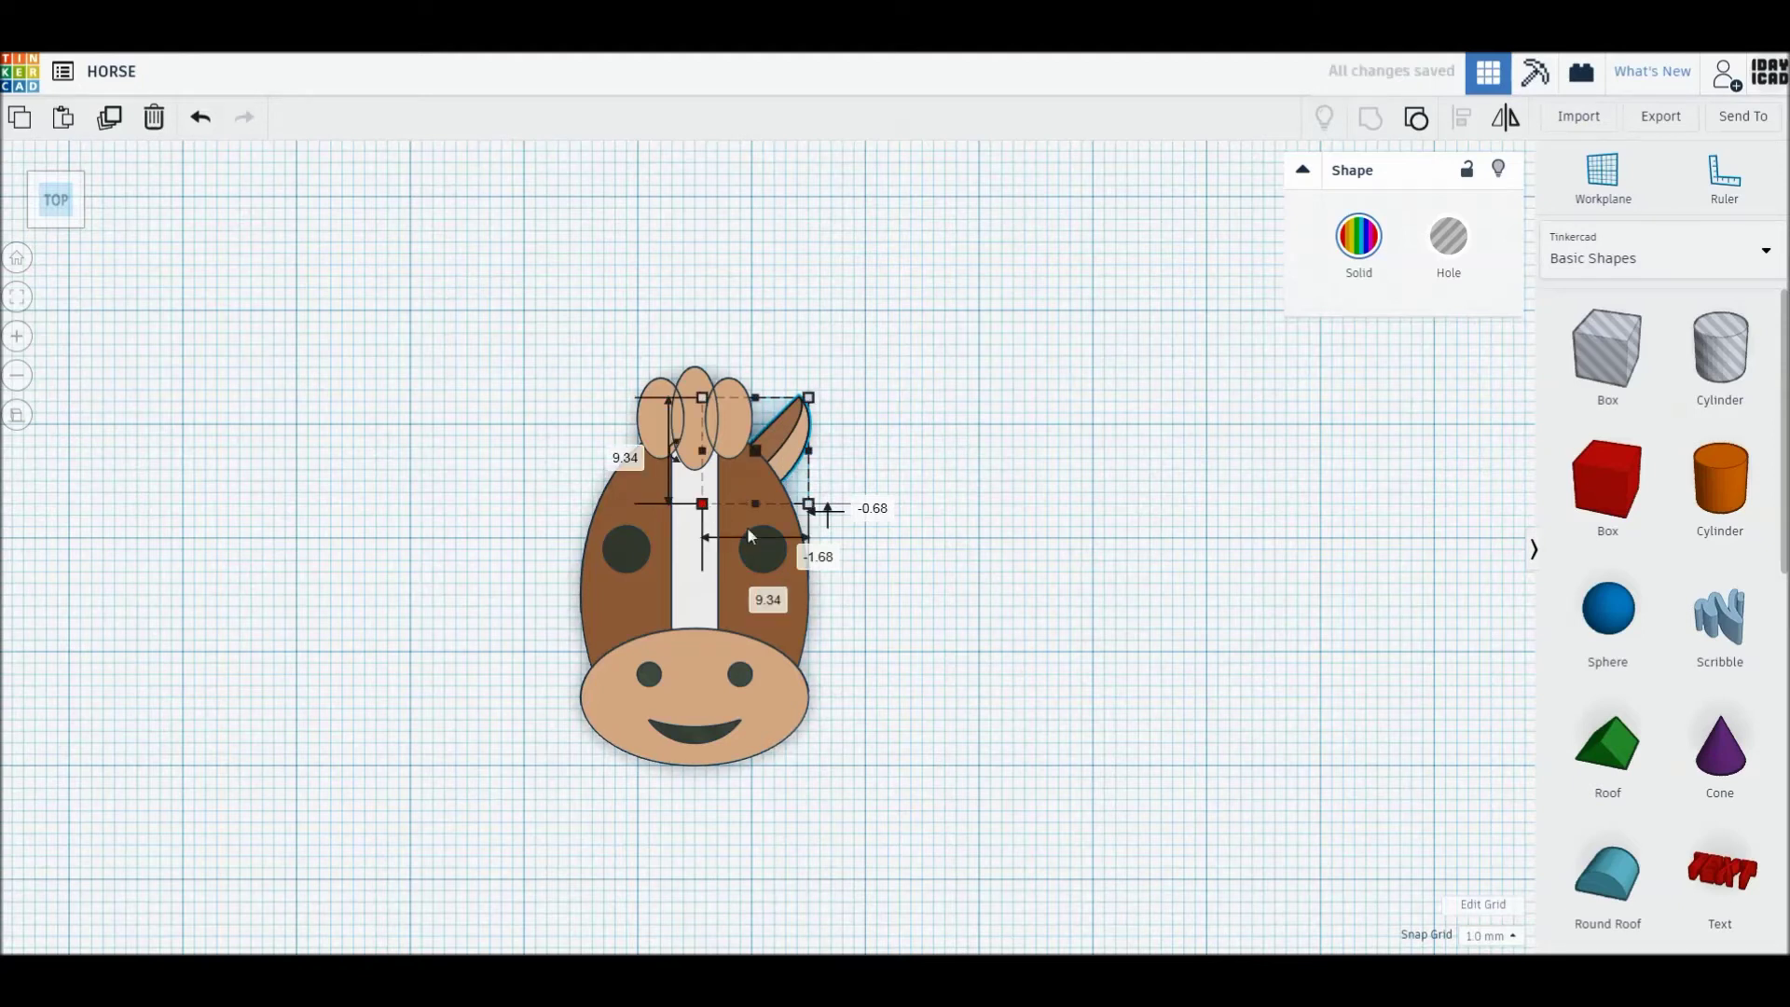
left_click(757, 592)
type("9")
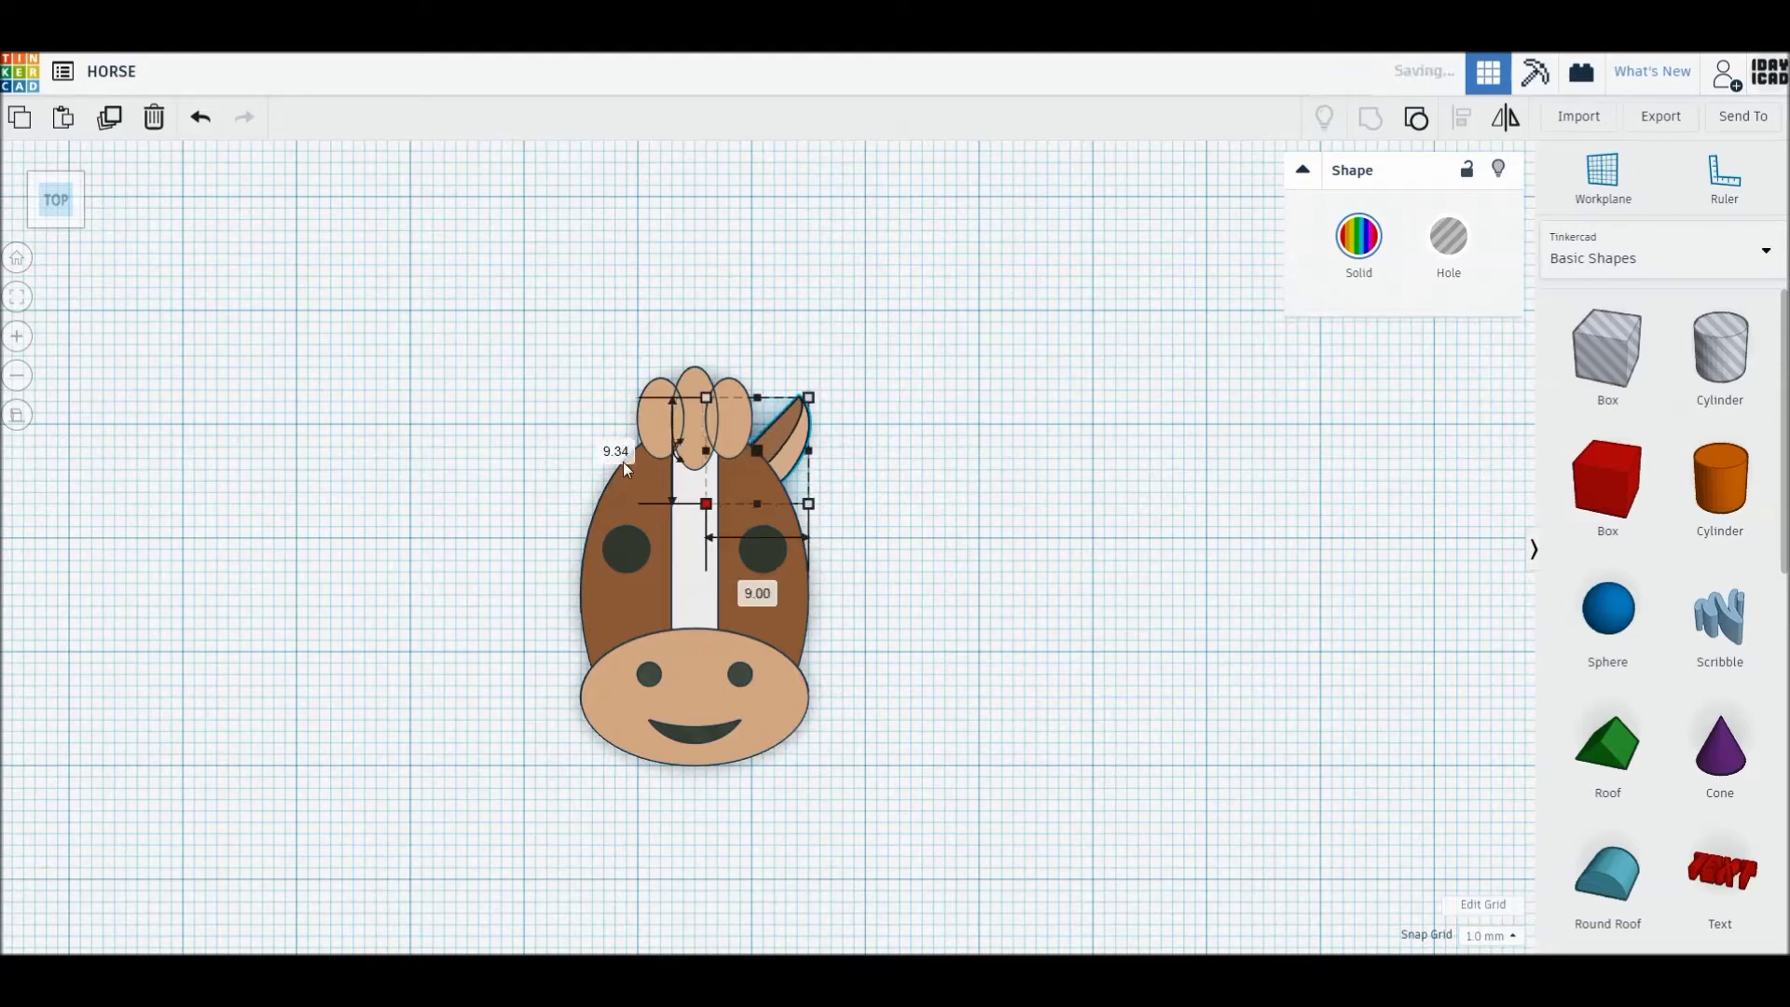
left_click(865, 468)
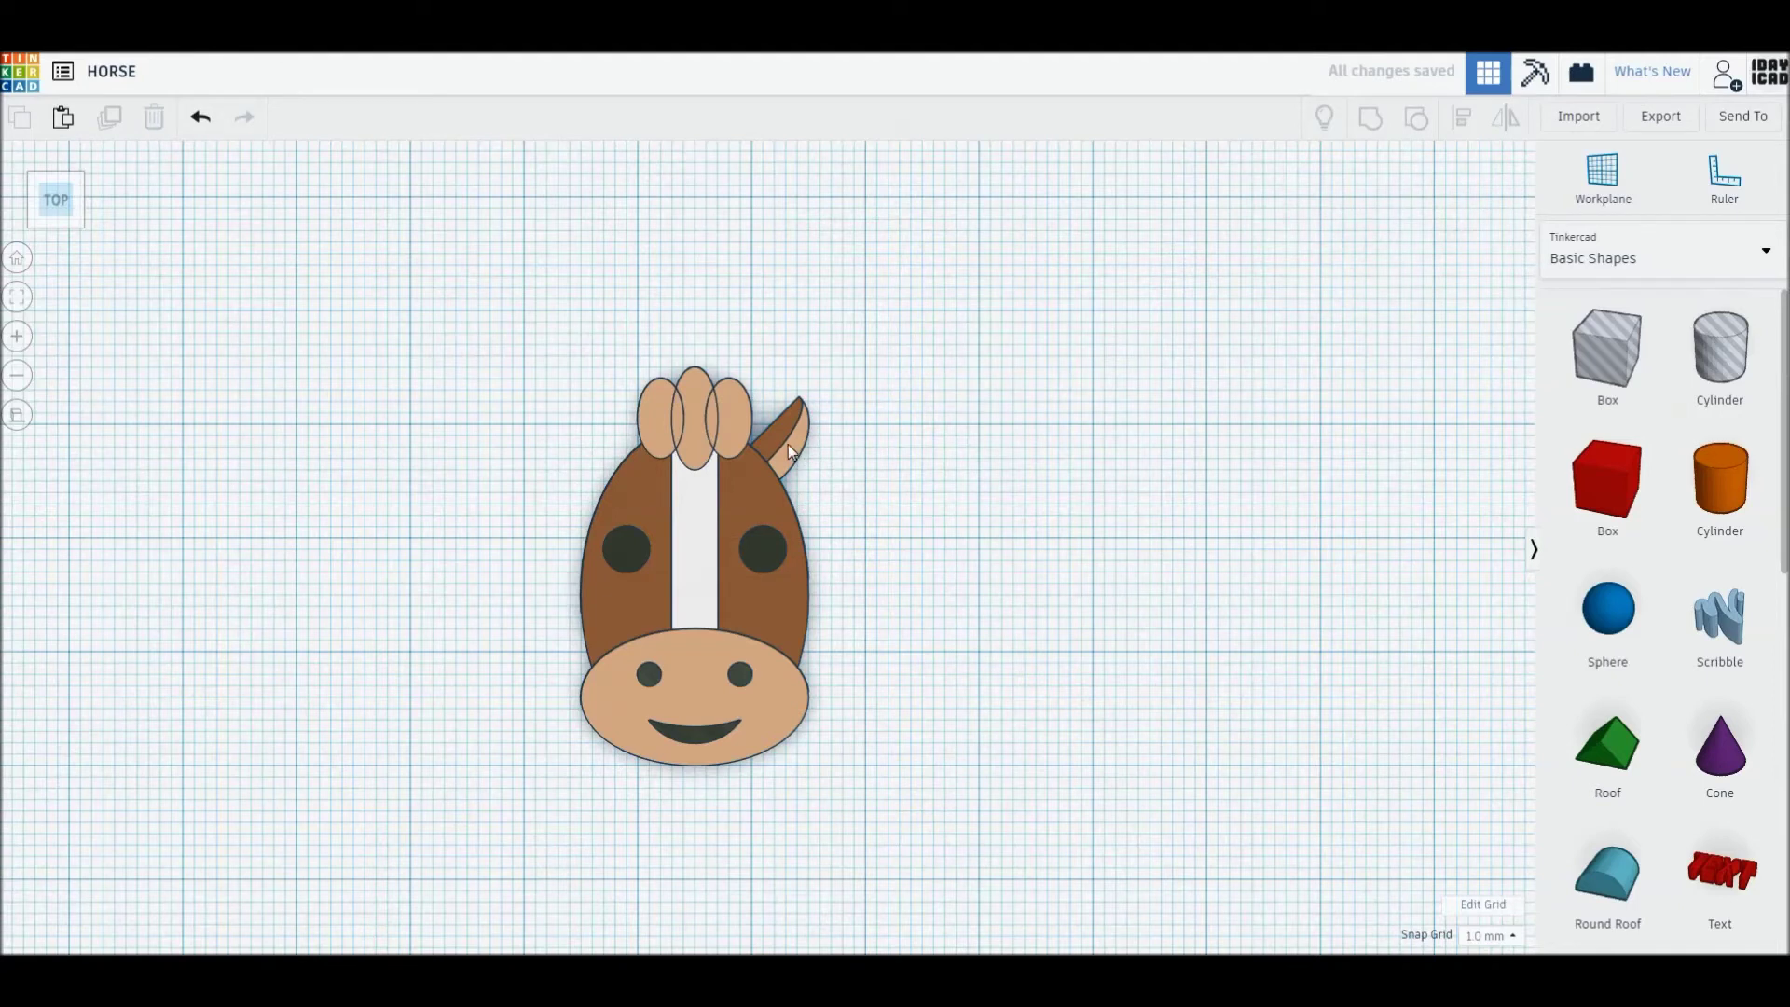
left_click_drag(790, 445, 777, 444)
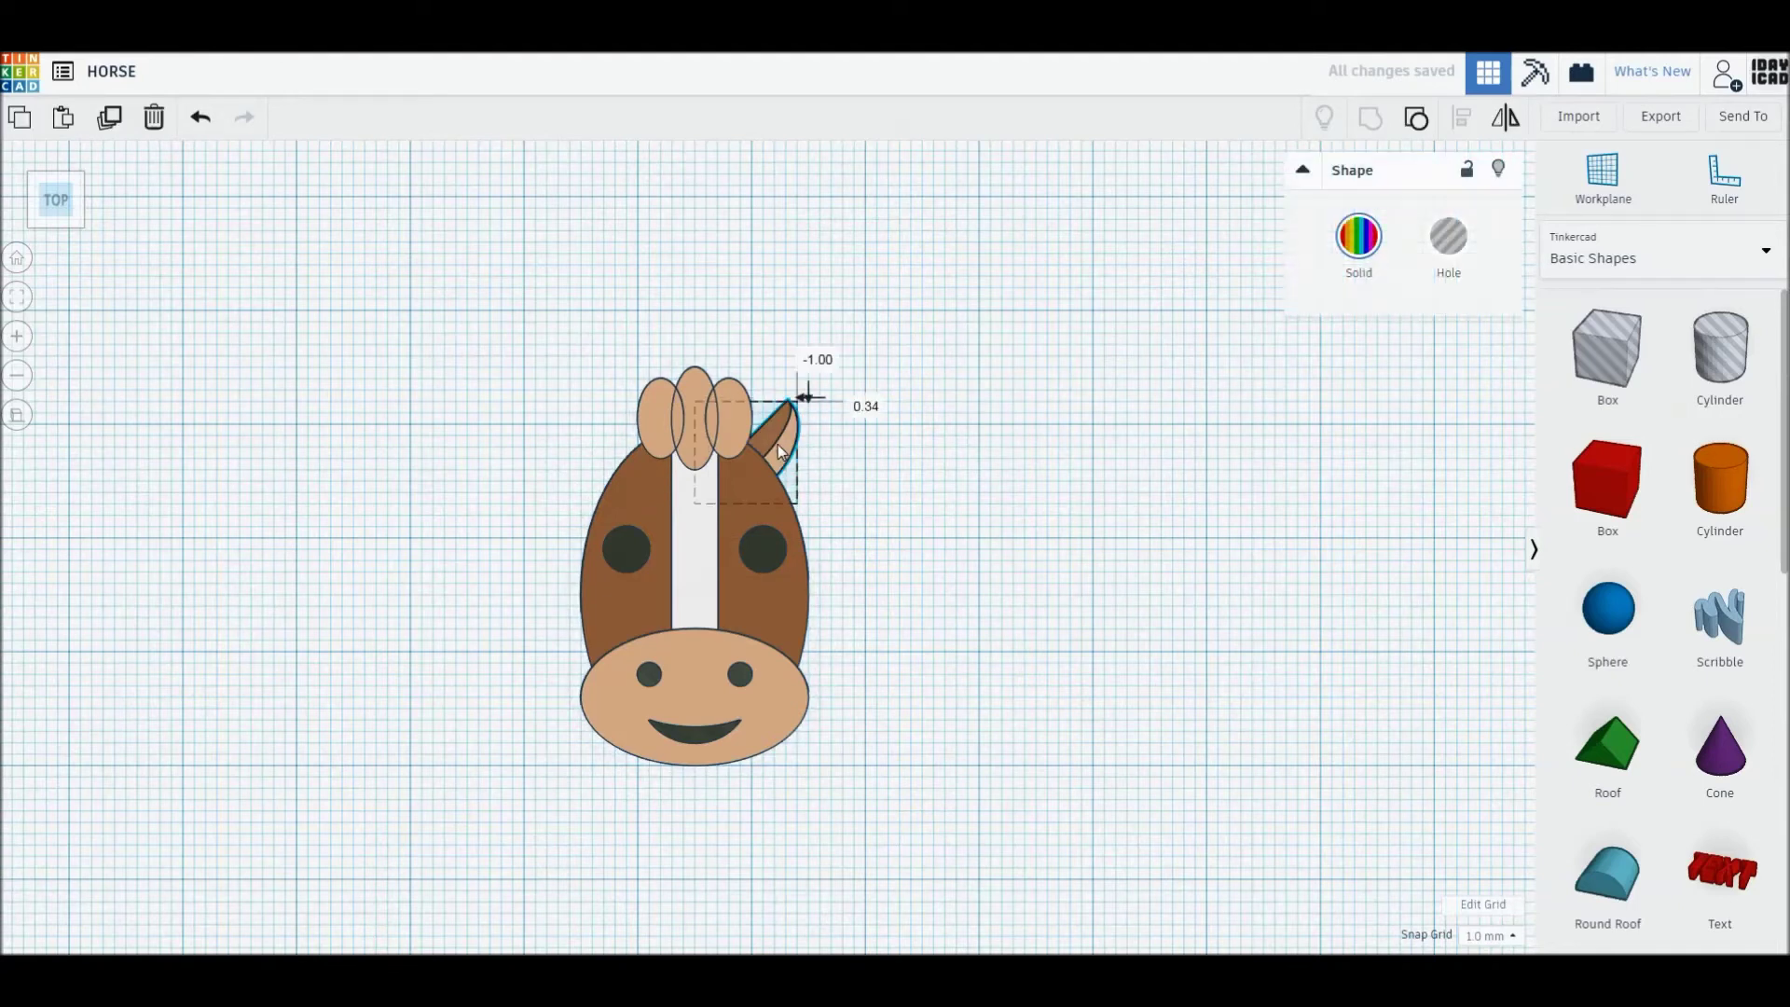
left_click_drag(778, 444, 783, 440)
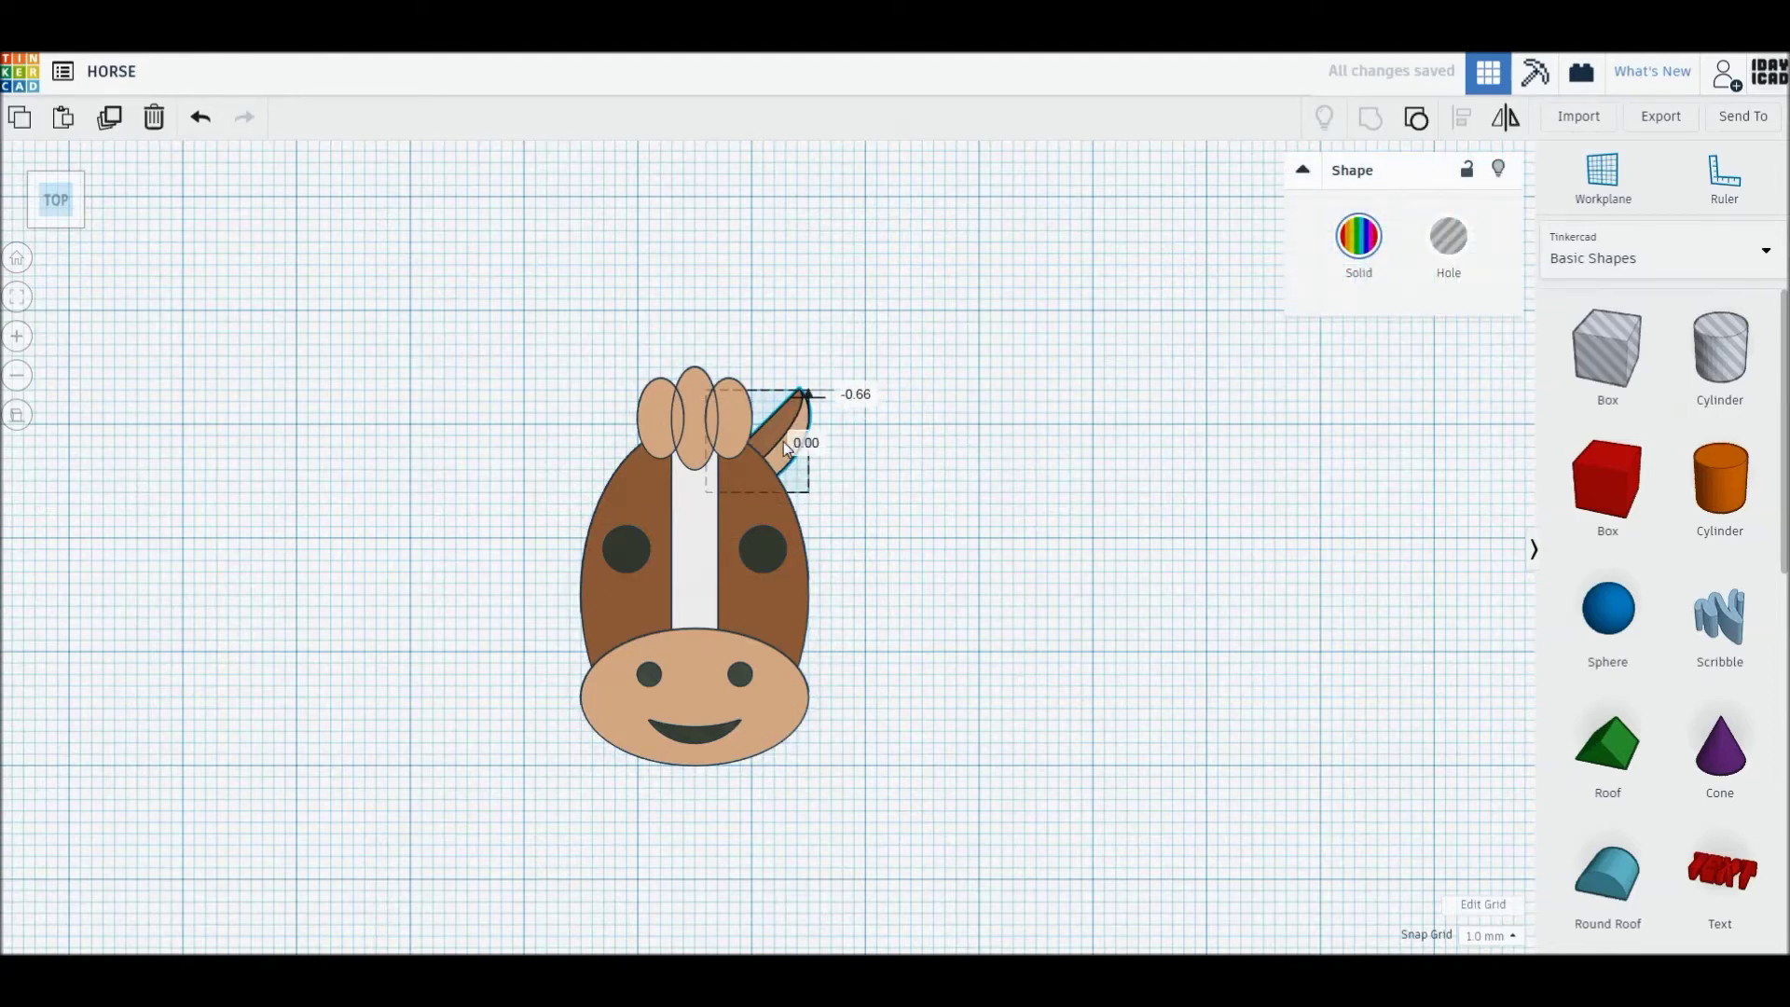
left_click_drag(701, 504, 698, 473)
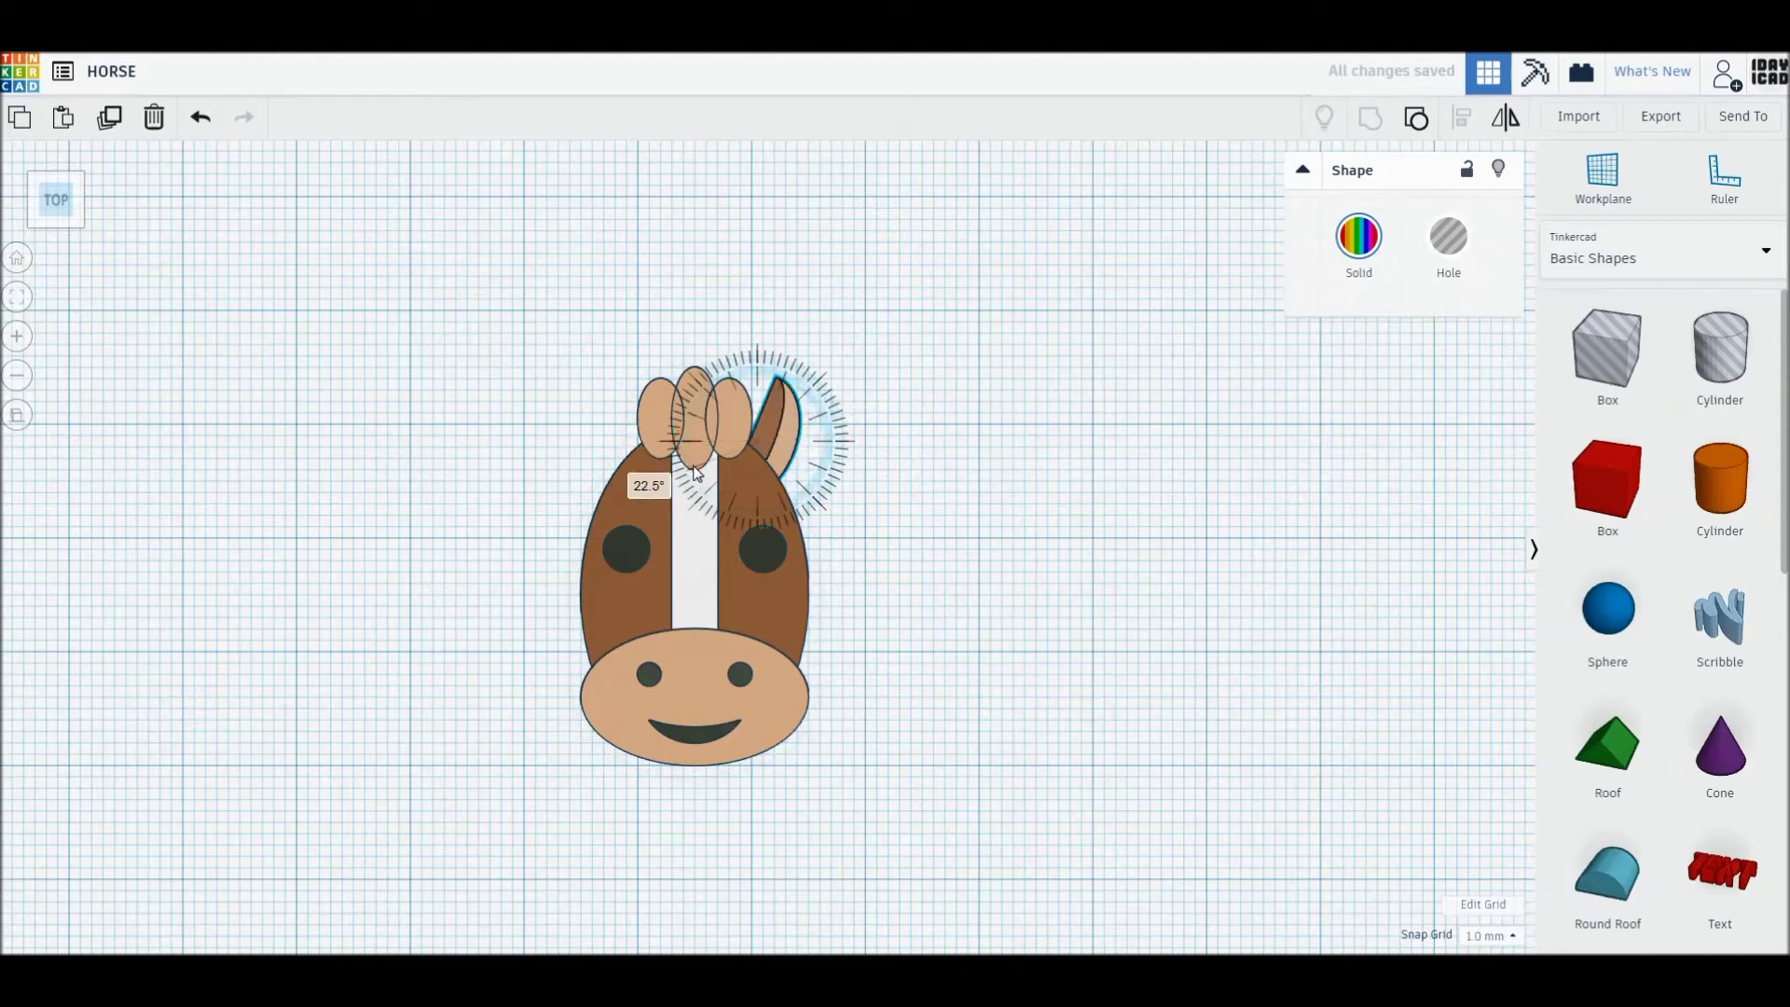
left_click(972, 504)
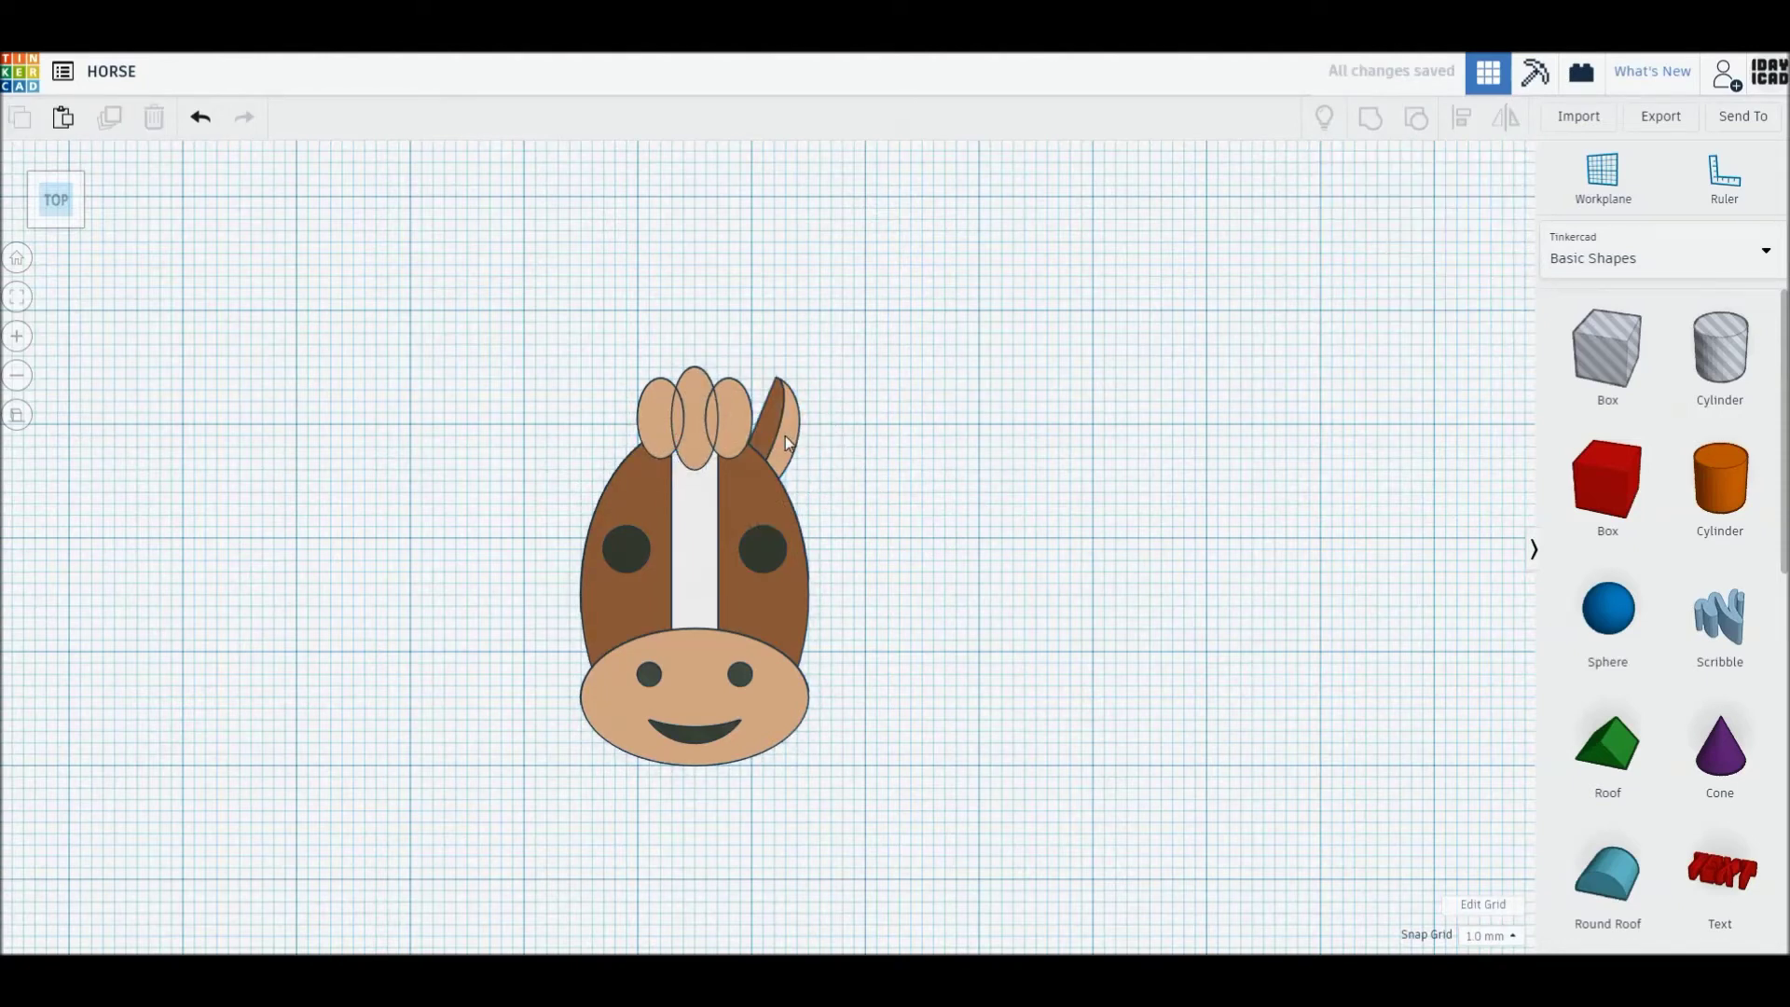
Resize the ear to 7 mm wide by 11 mm
left_click(785, 434)
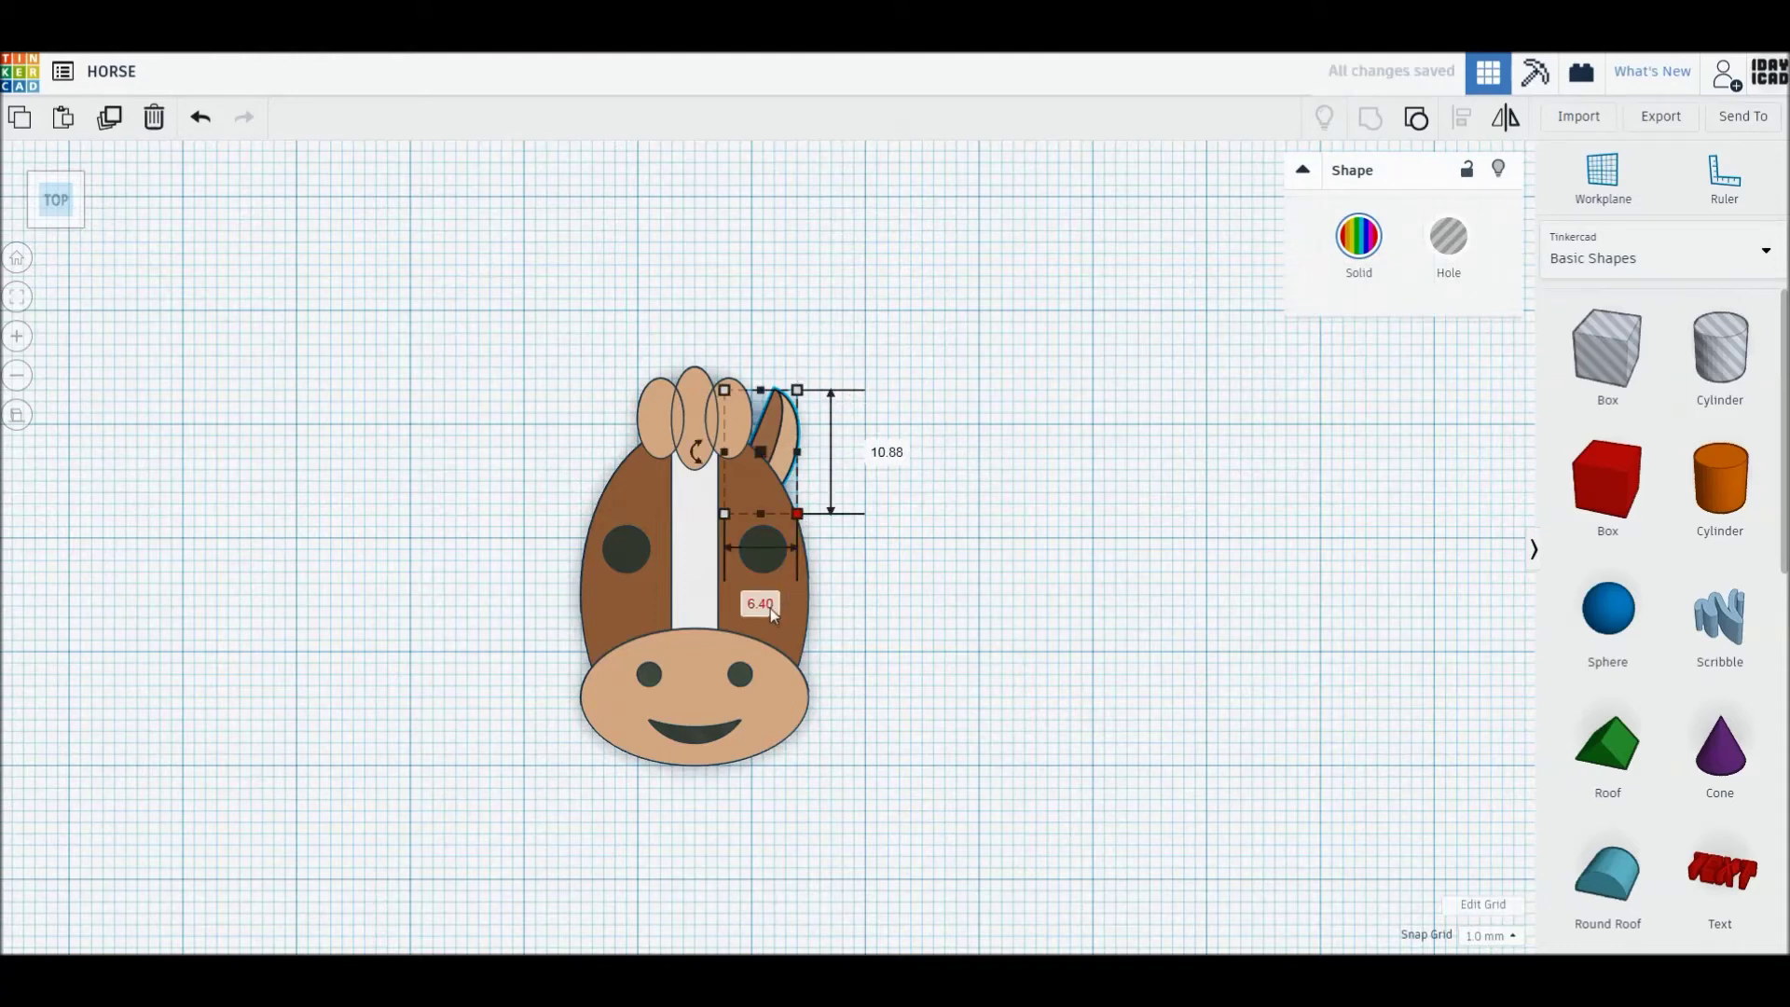
type("7")
key("Tab")
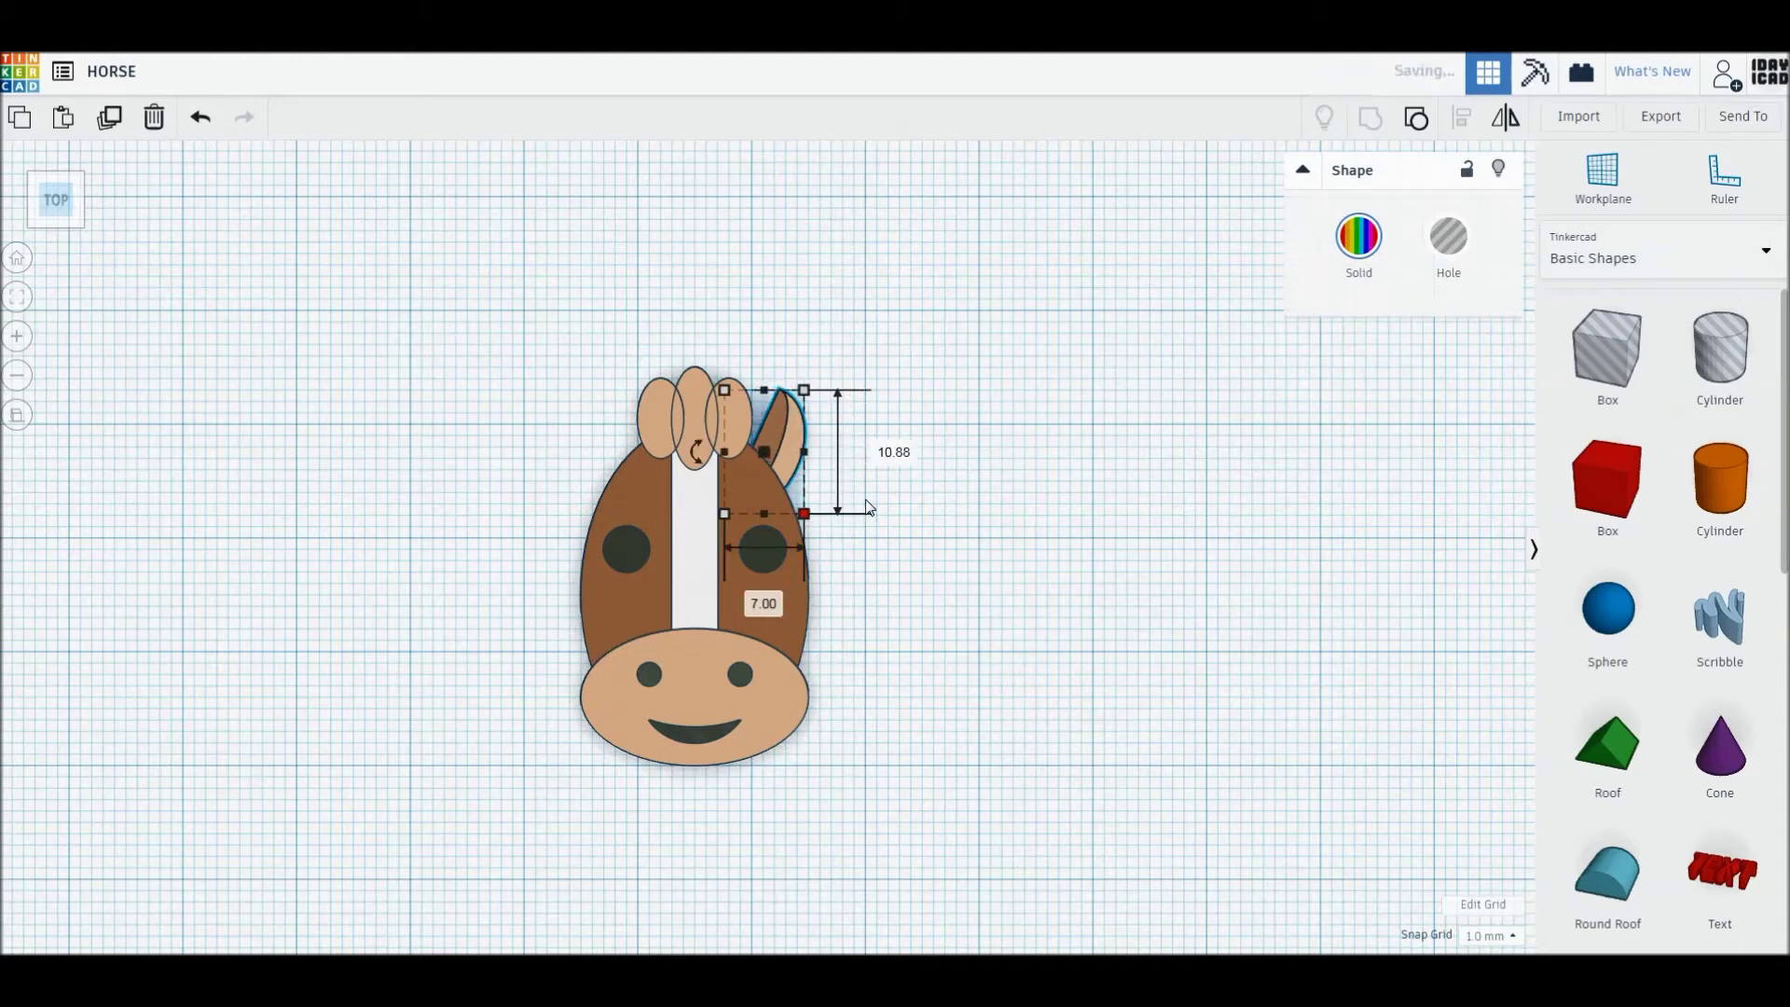
type("11")
key("Return")
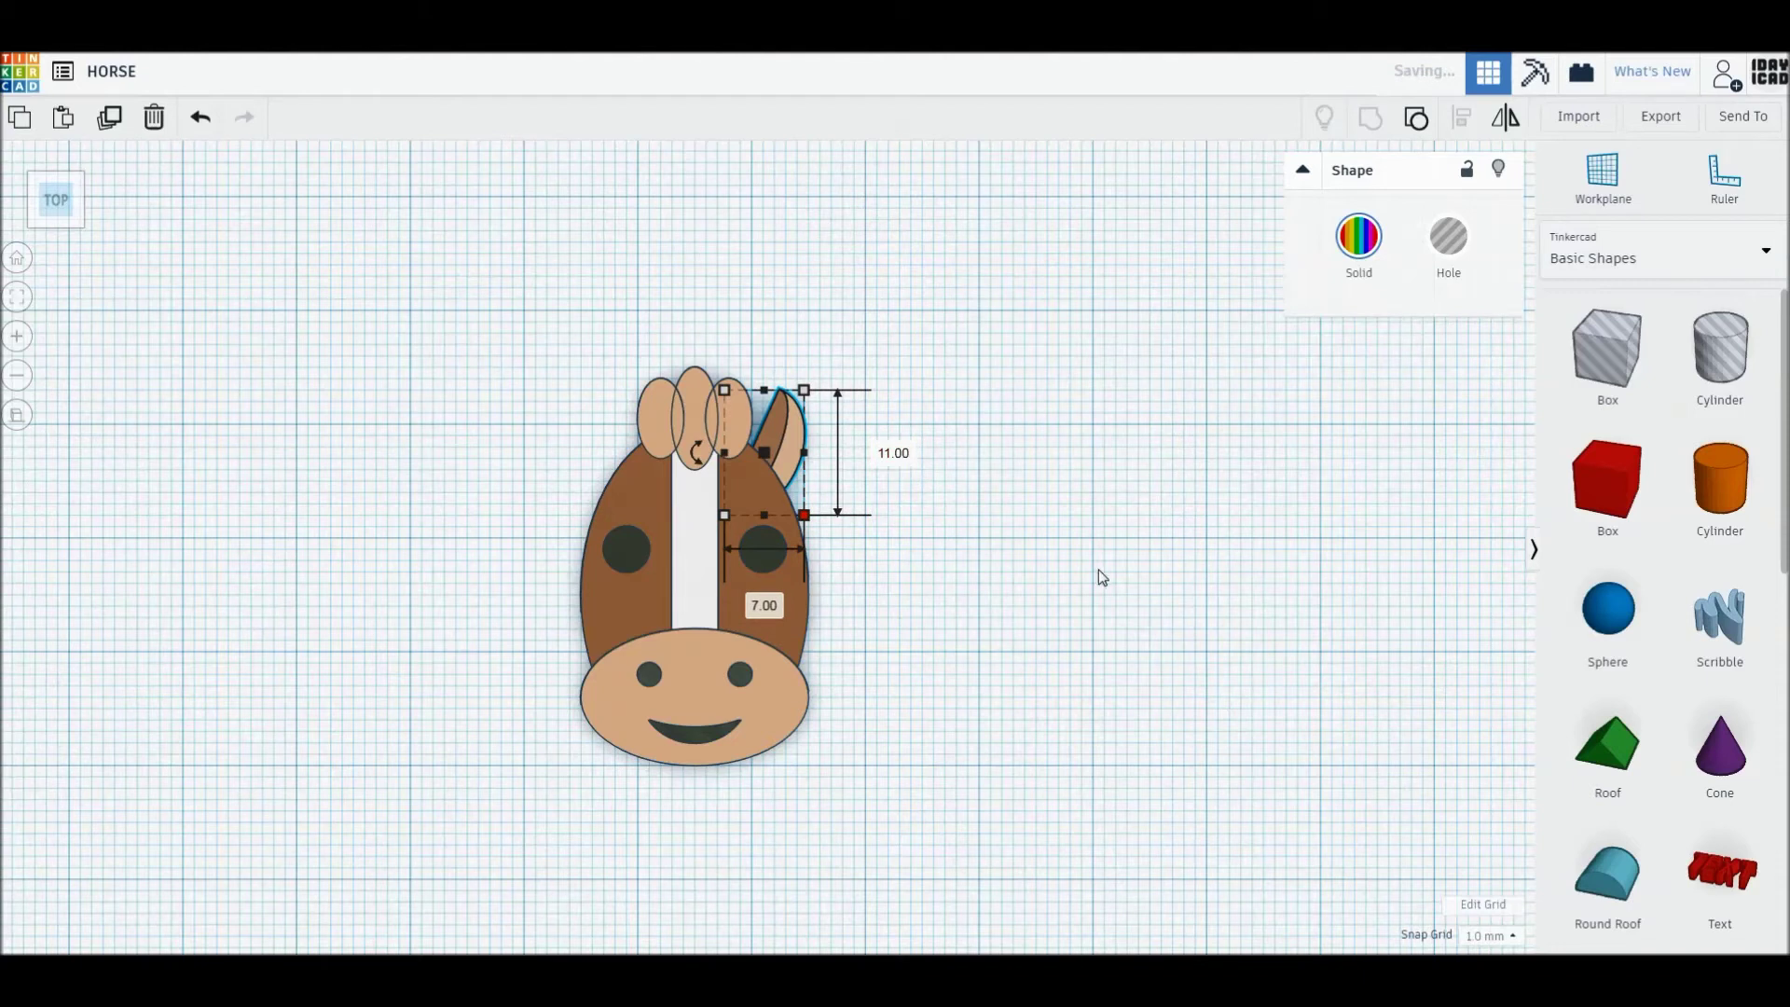
left_click(1100, 575)
left_click(792, 450)
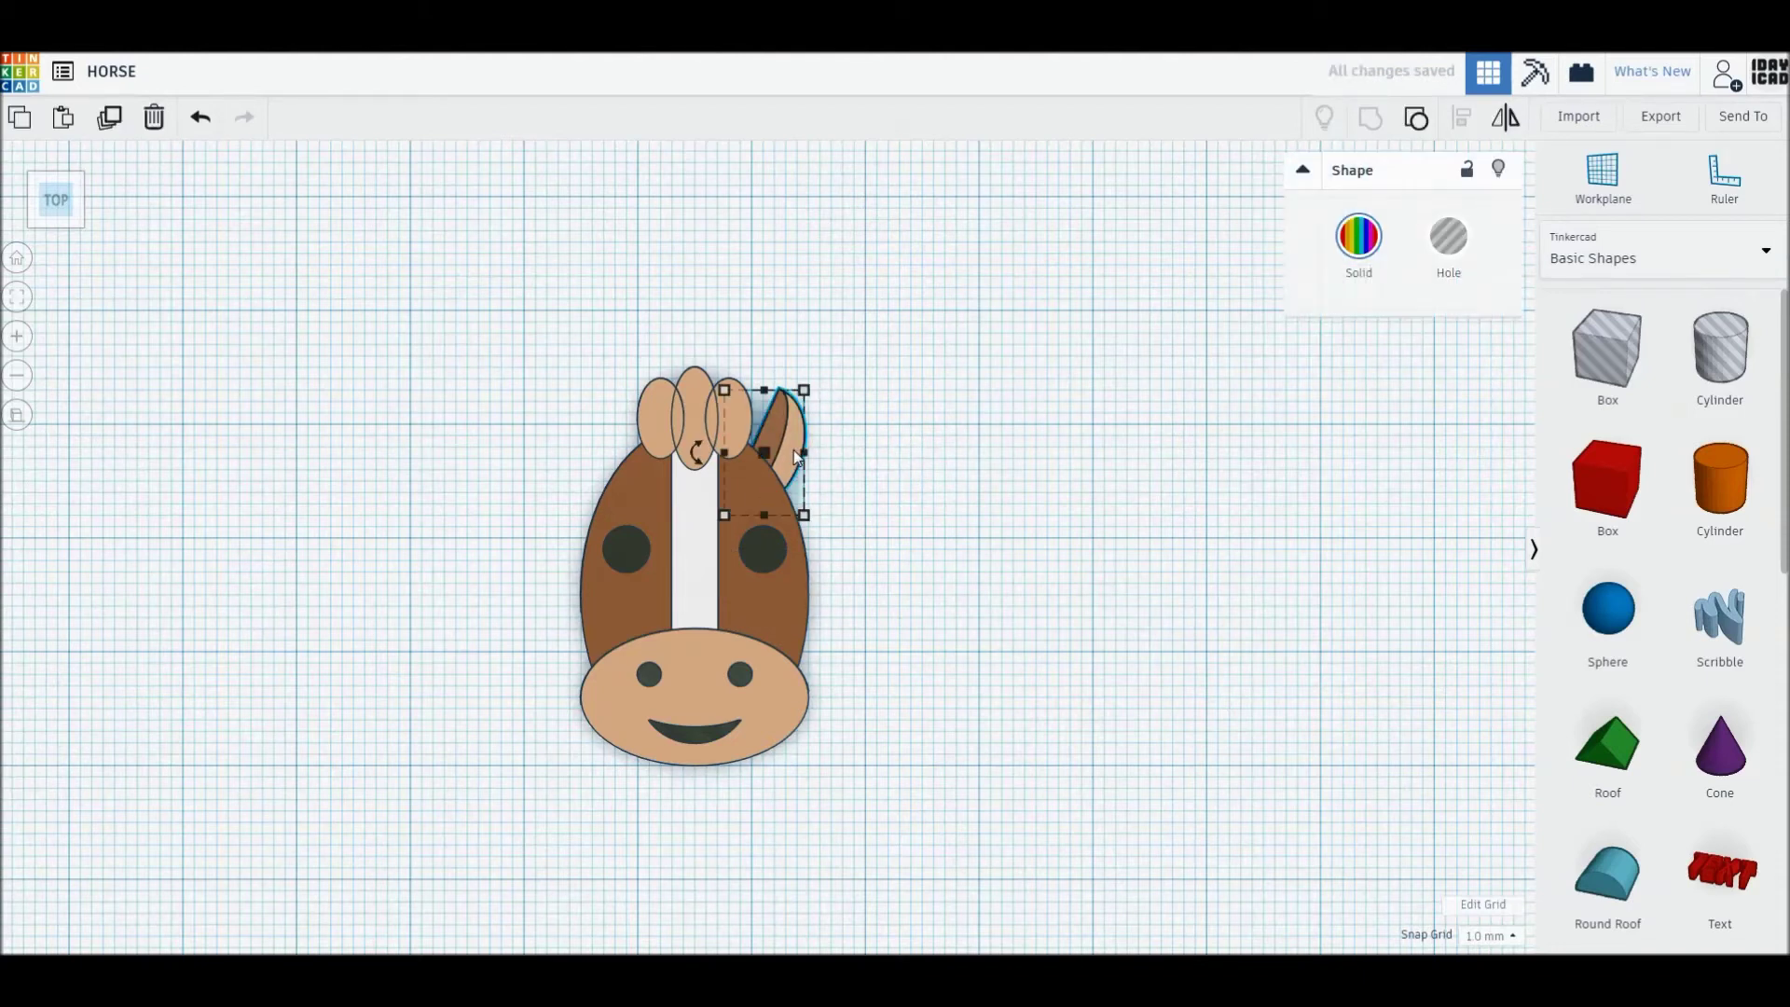
Bring the ear in front of the head and place a copy on the mane's left
key("ctrl+Up")
left_click(899, 545)
left_click_drag(758, 436, 621, 428, "alt")
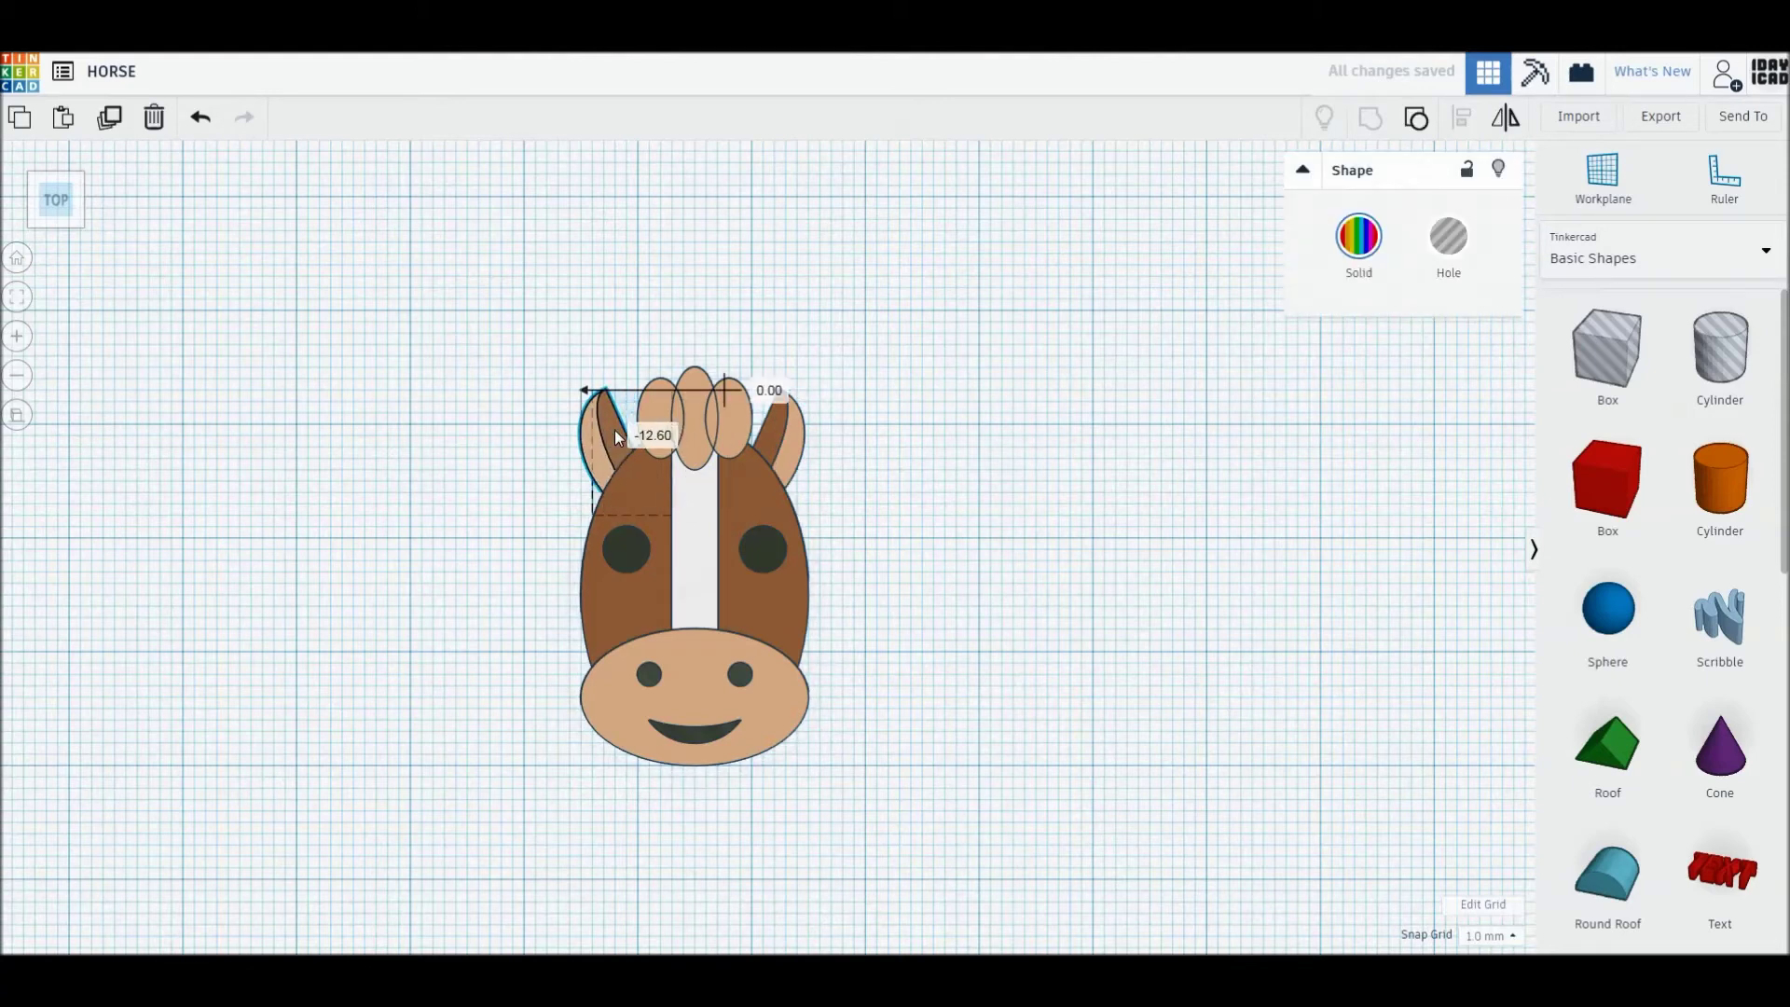
left_click(841, 472)
Nudge the right ear outward, then both ears slightly inward toward the head's centre
left_click(780, 450)
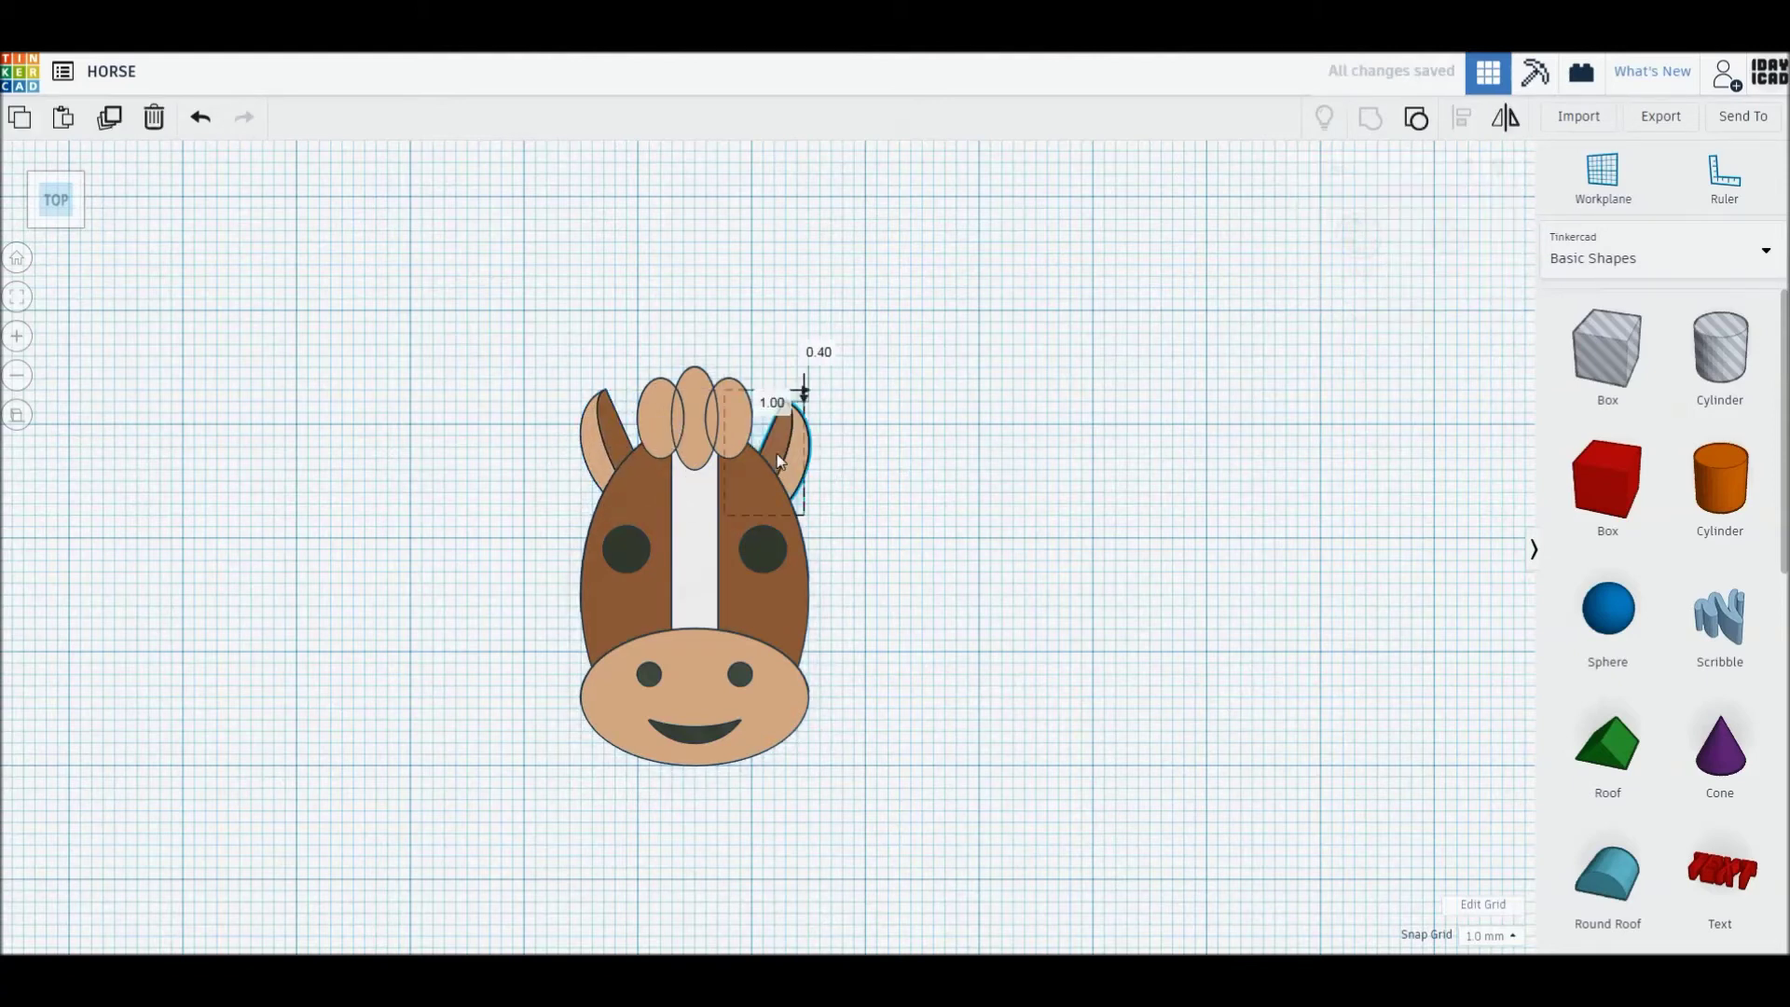
key("Right")
left_click(621, 439)
left_click(926, 488)
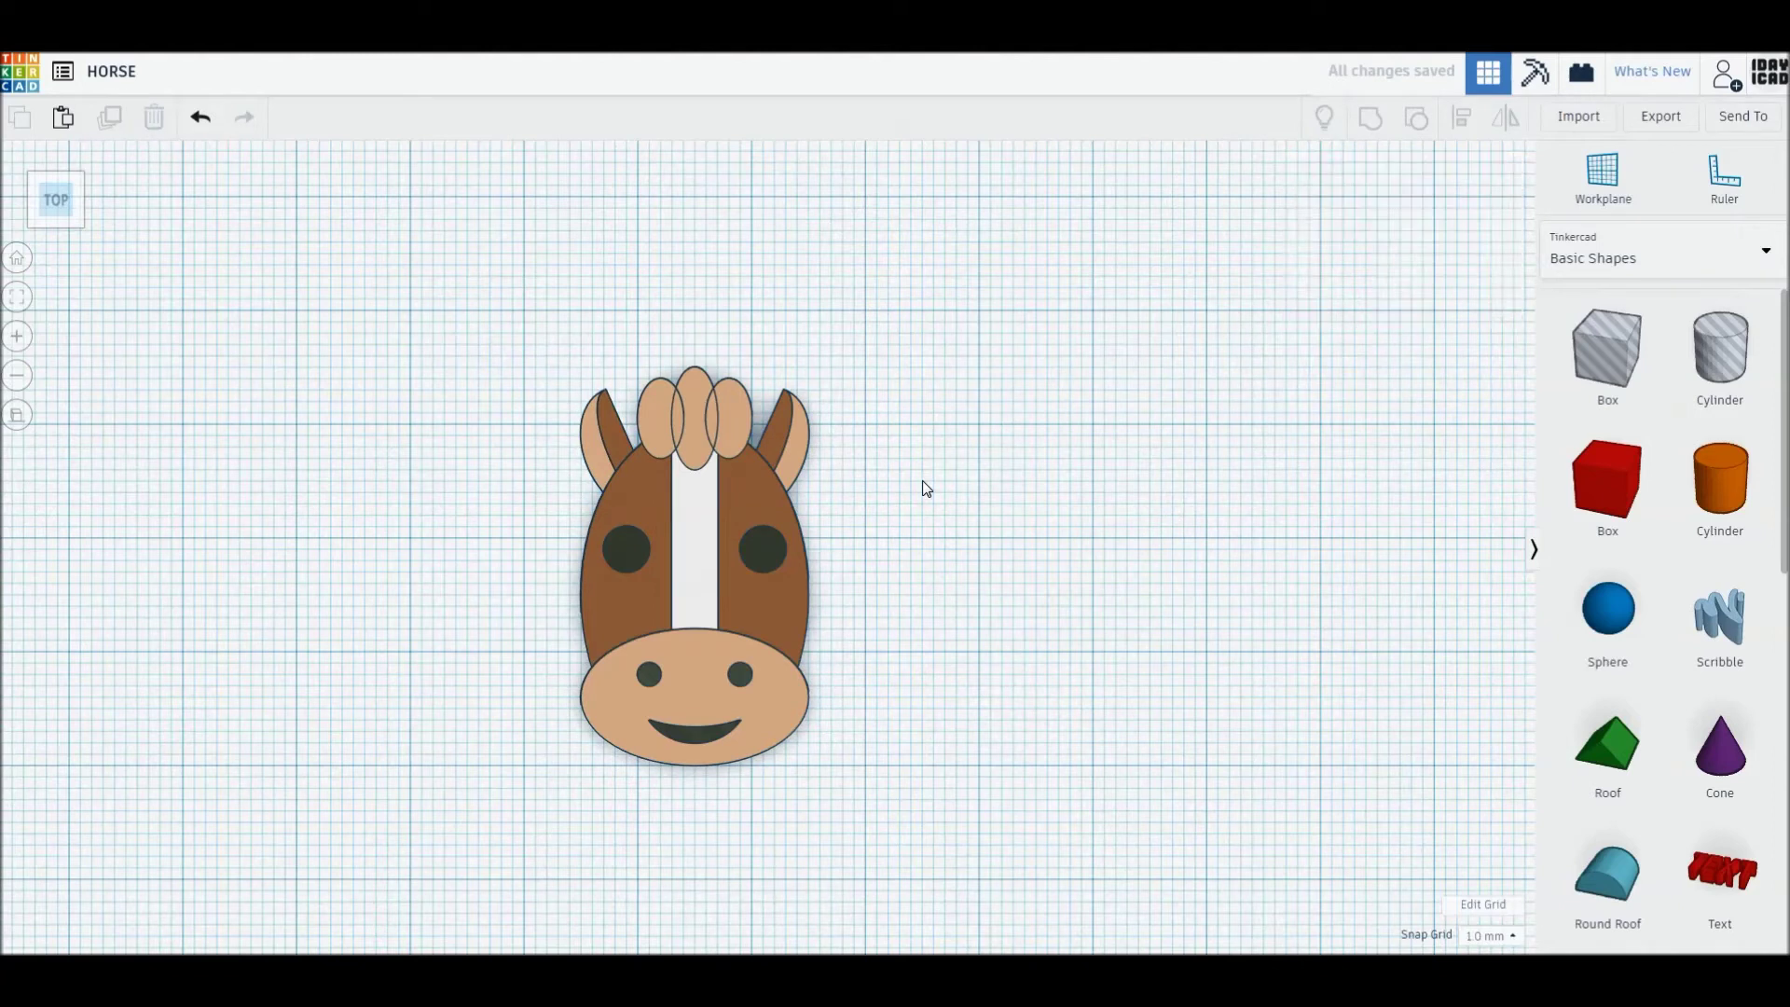
left_click(611, 445)
key("Right")
left_click(849, 477)
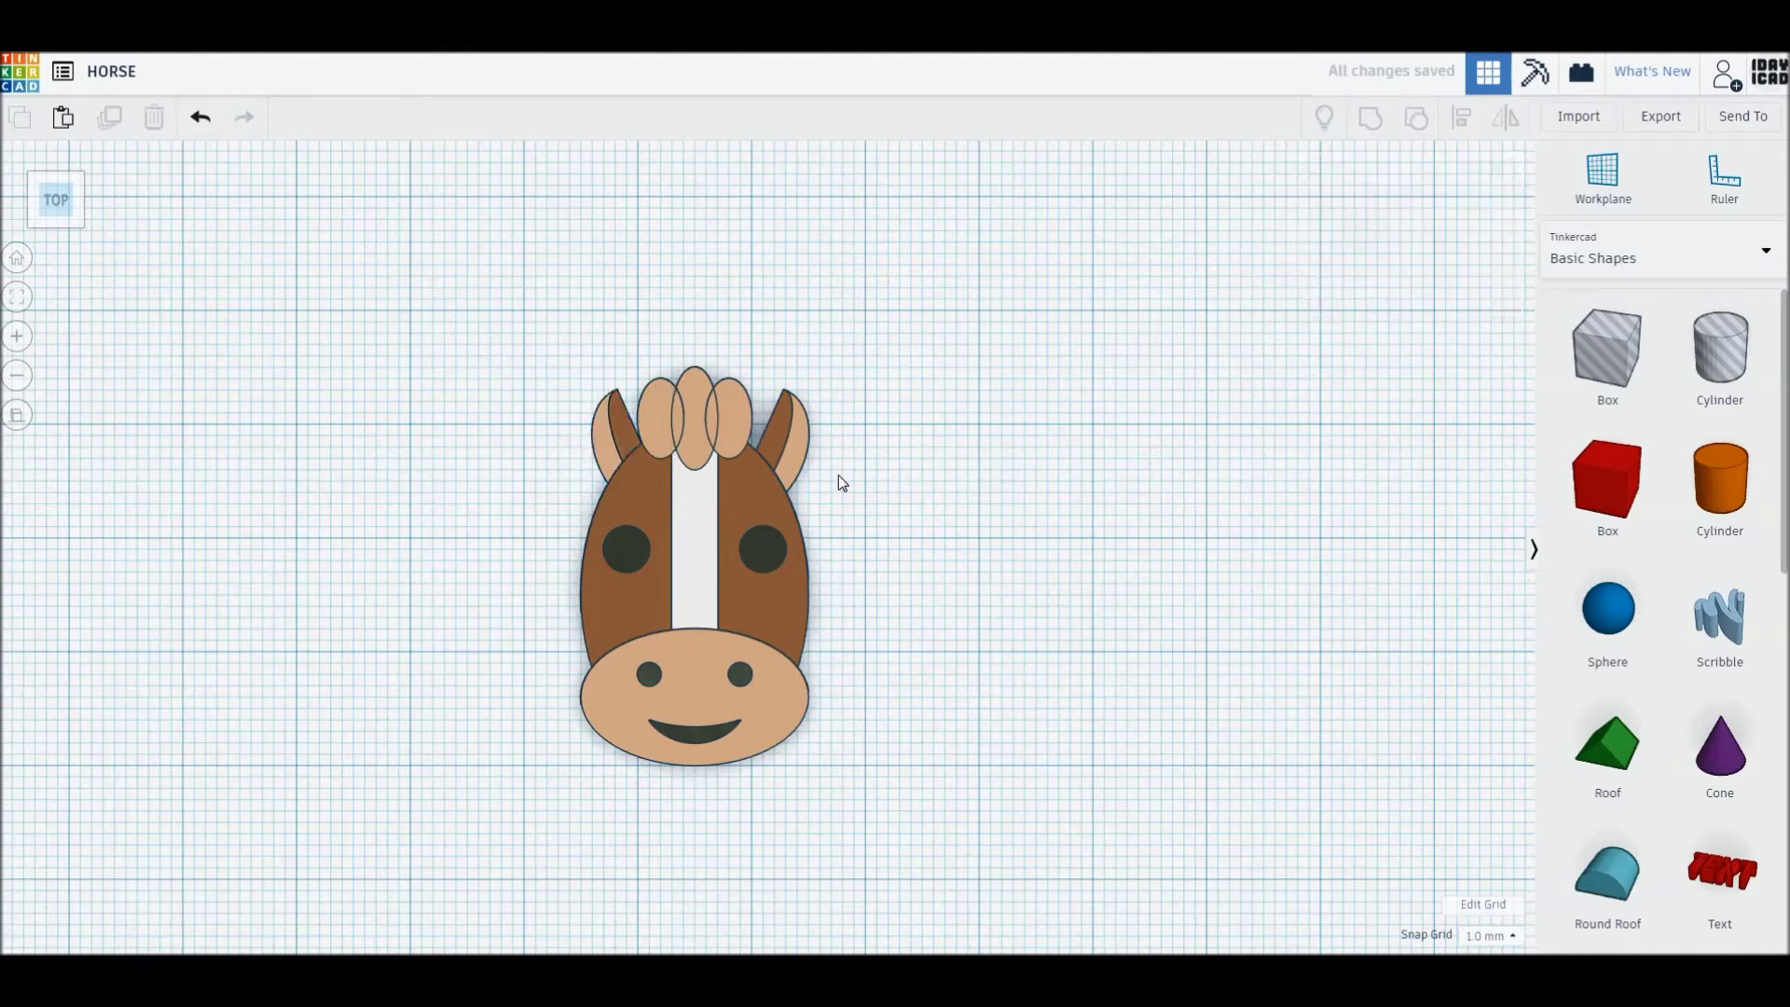
left_click(800, 457)
key("Left")
Select the eyes, then undo and redo to keep the right ear's inward nudge
left_click(959, 507)
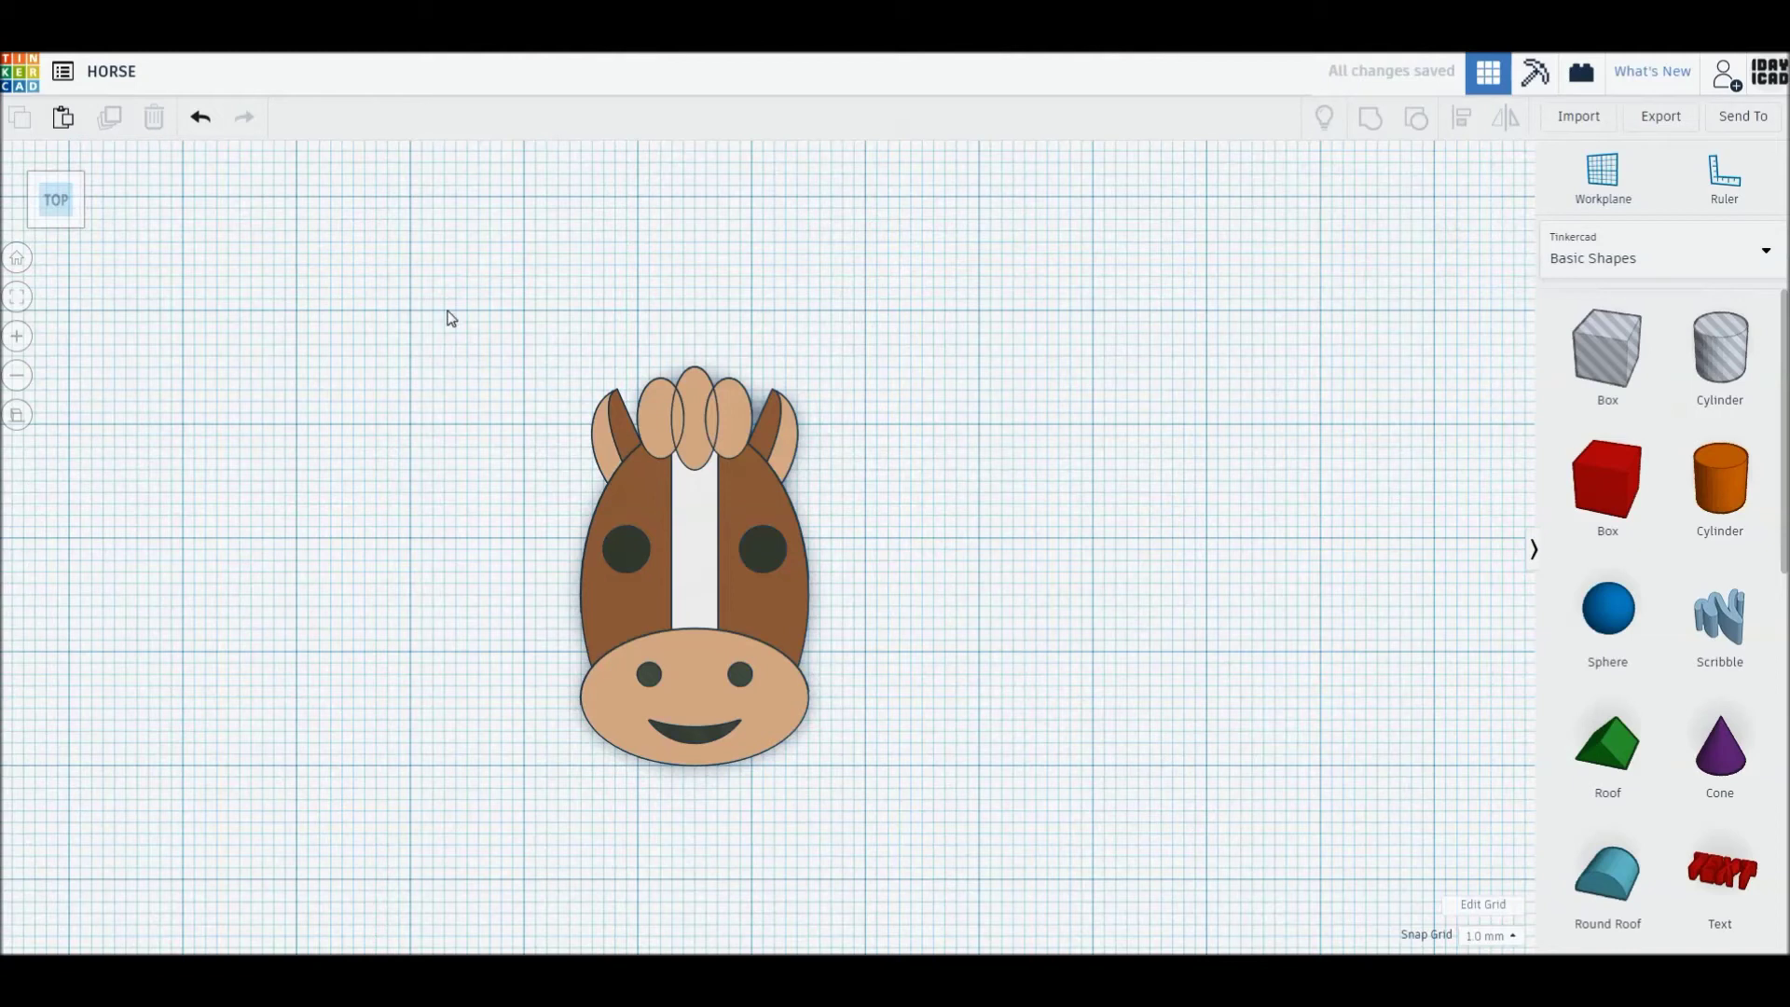
left_click(623, 551)
left_click(758, 548, "shift")
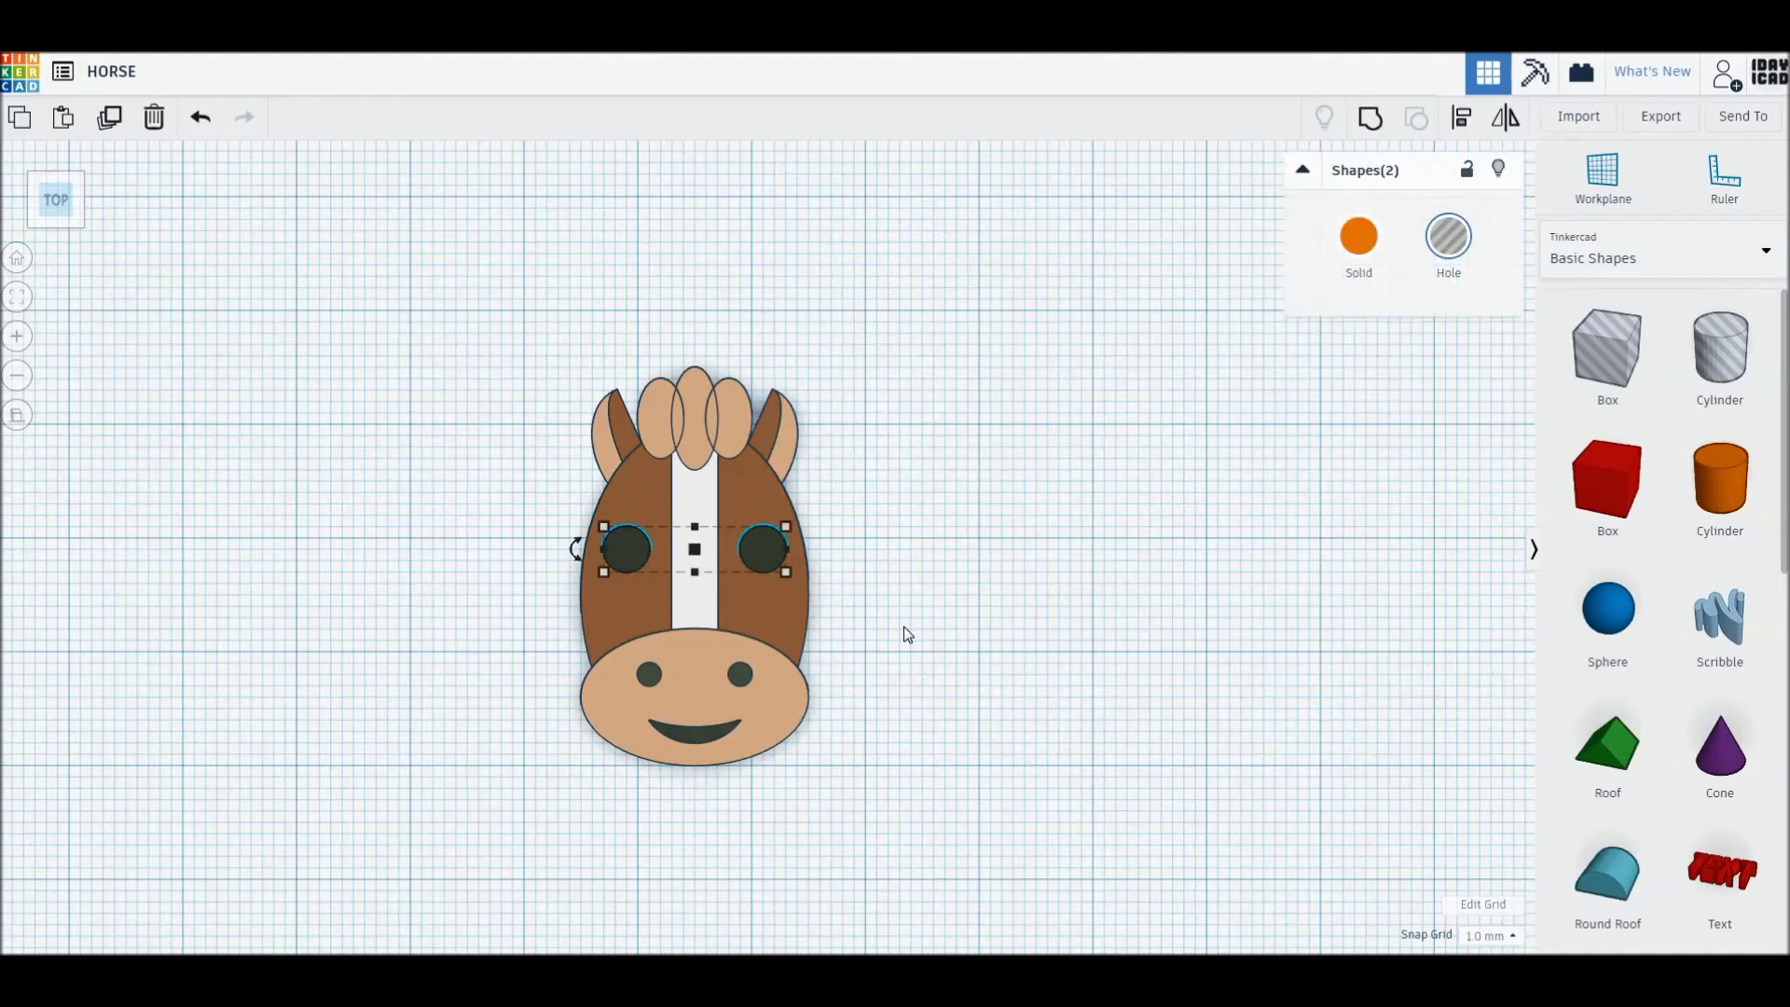
key("ctrl+z")
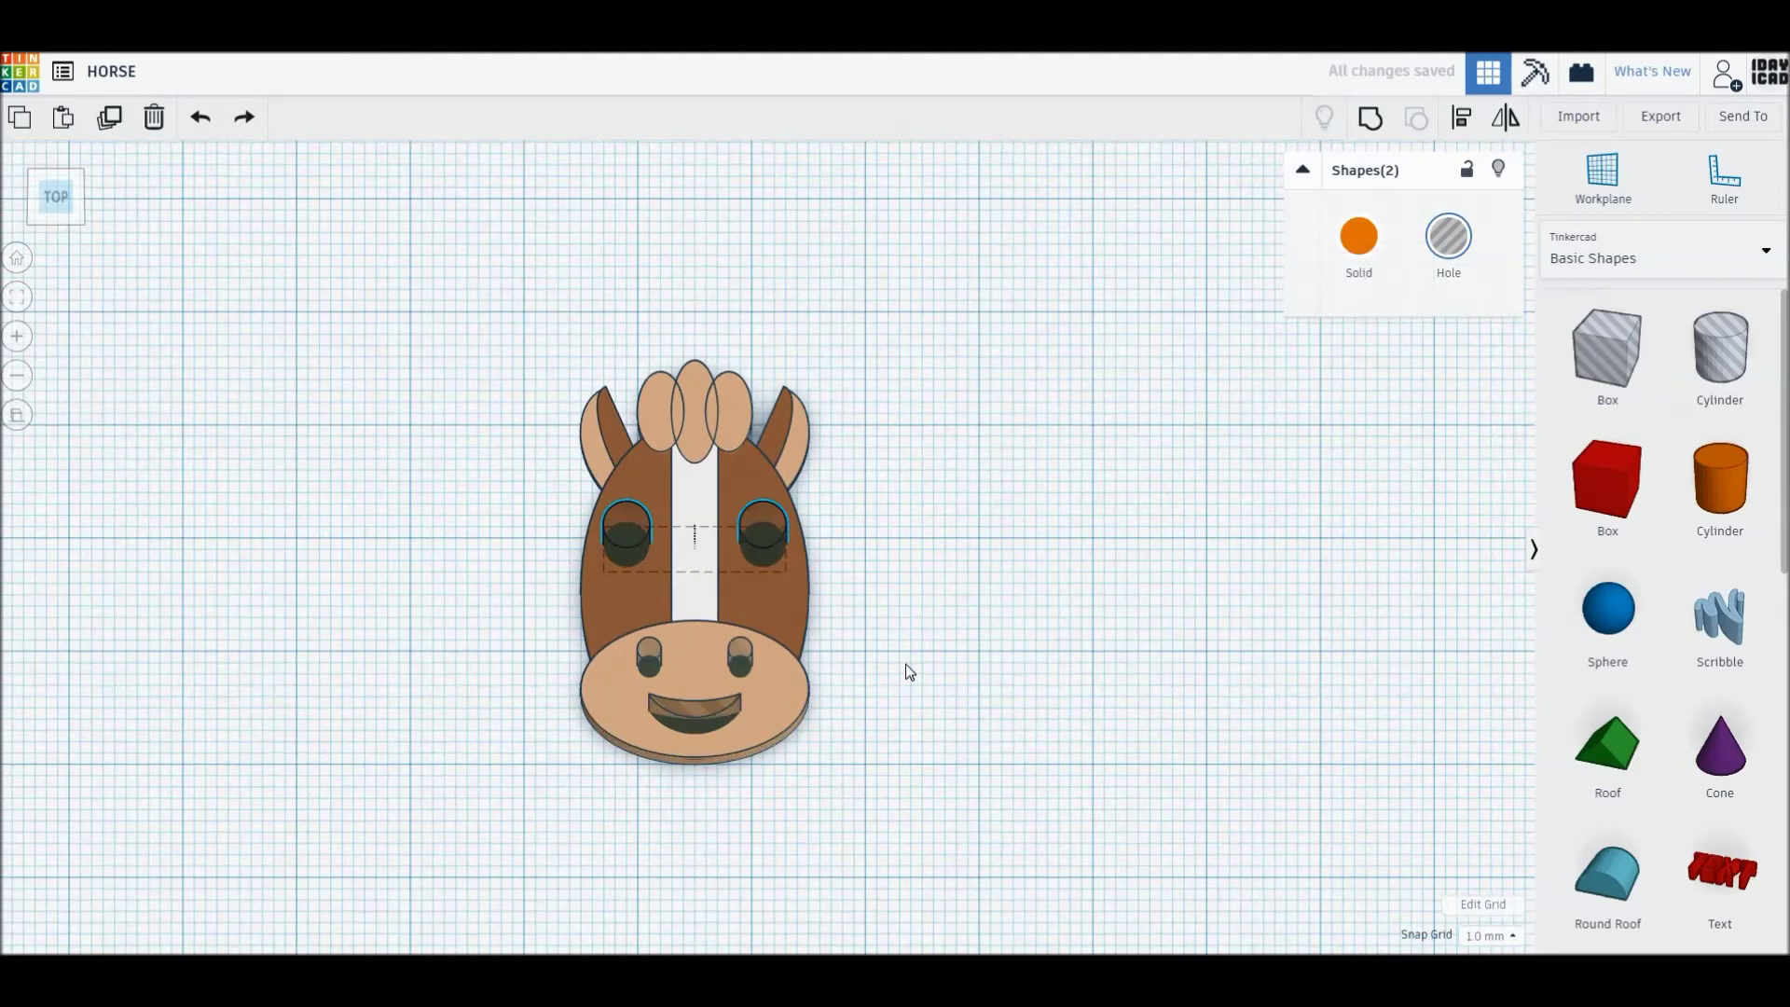
left_click(243, 117)
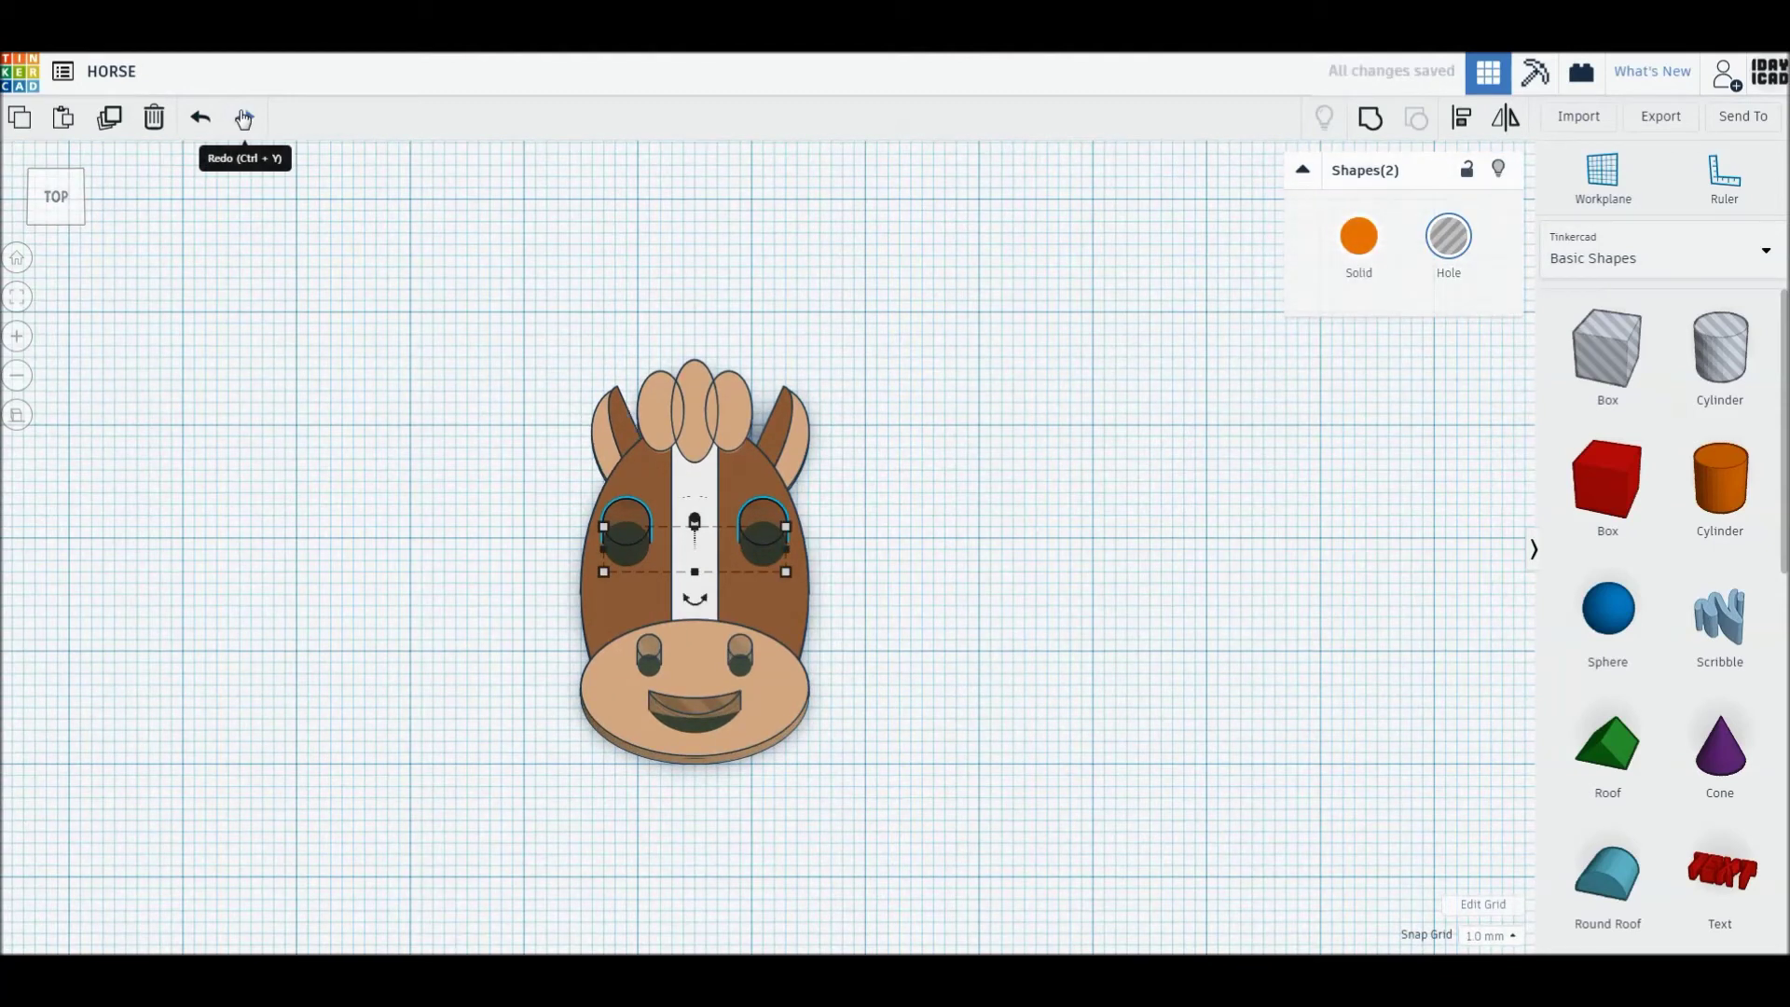
left_click(239, 119)
In a tilted view, raise both eye hole cylinders and then select the two nostril cylinders
left_click(400, 547)
mouse_move(400, 547)
right_mouse_down()
mouse_move(408, 489)
mouse_move(631, 485)
right_mouse_up()
left_click(630, 485)
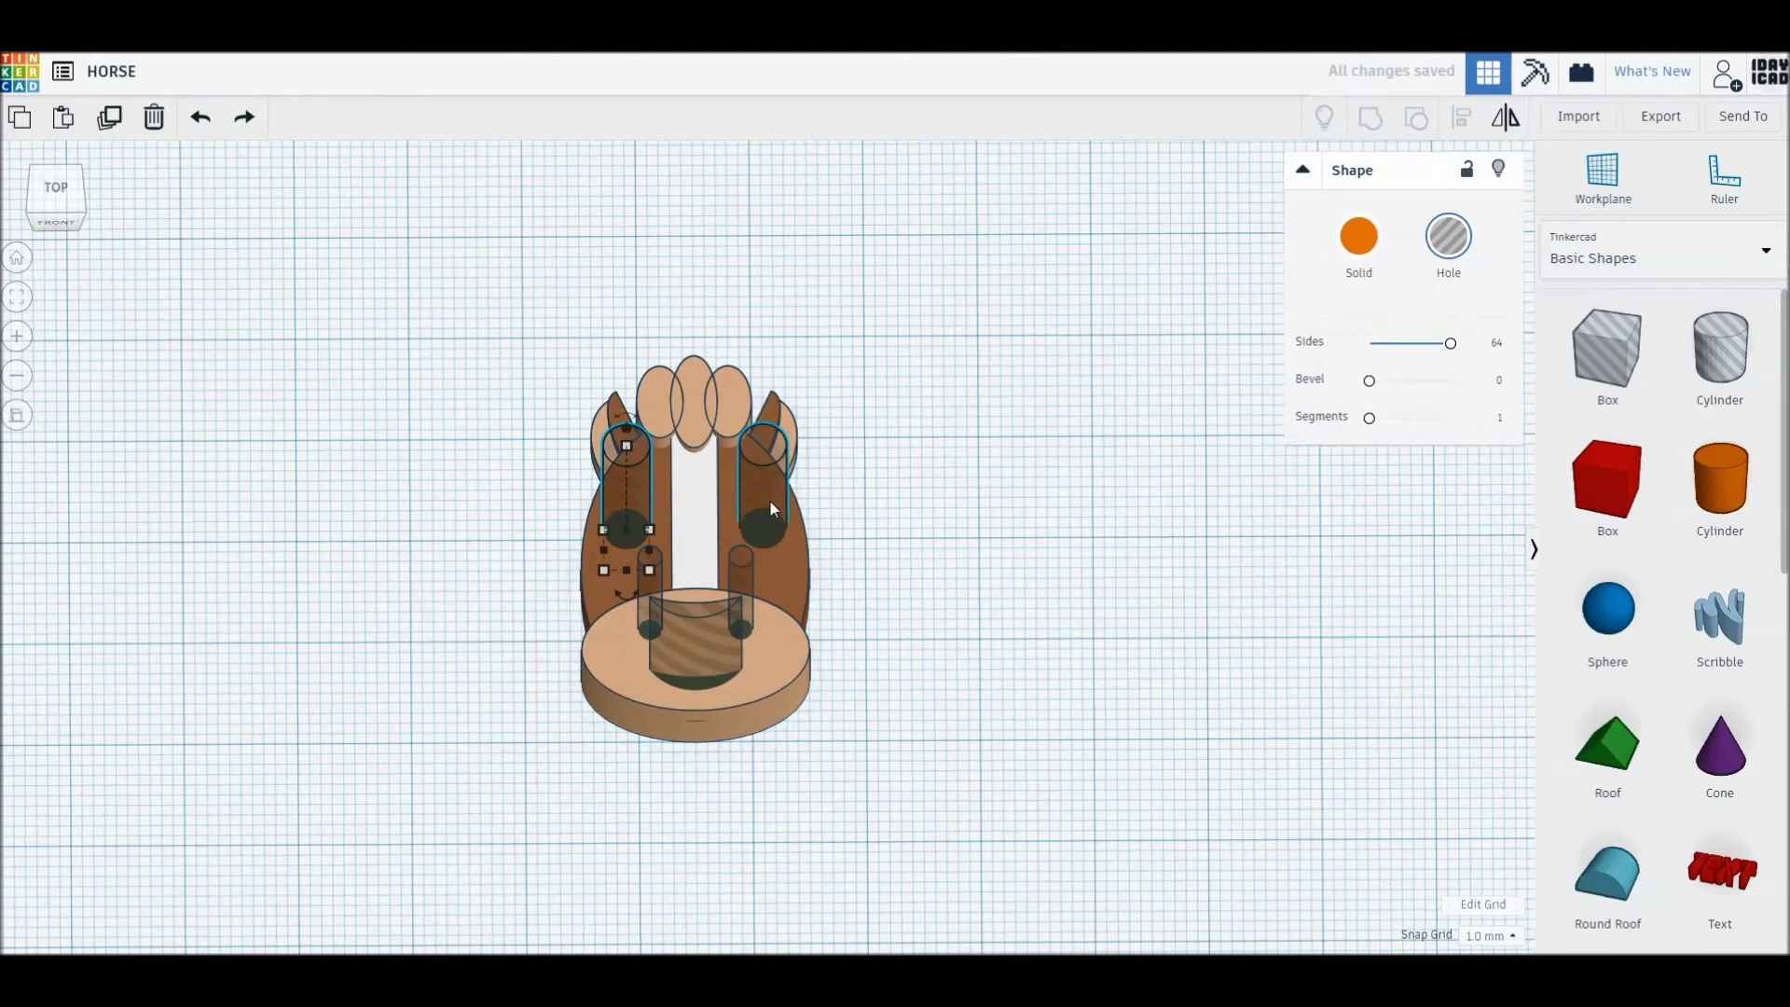
left_click(770, 500, "shift")
key("Up")
key("Up")
key("Up")
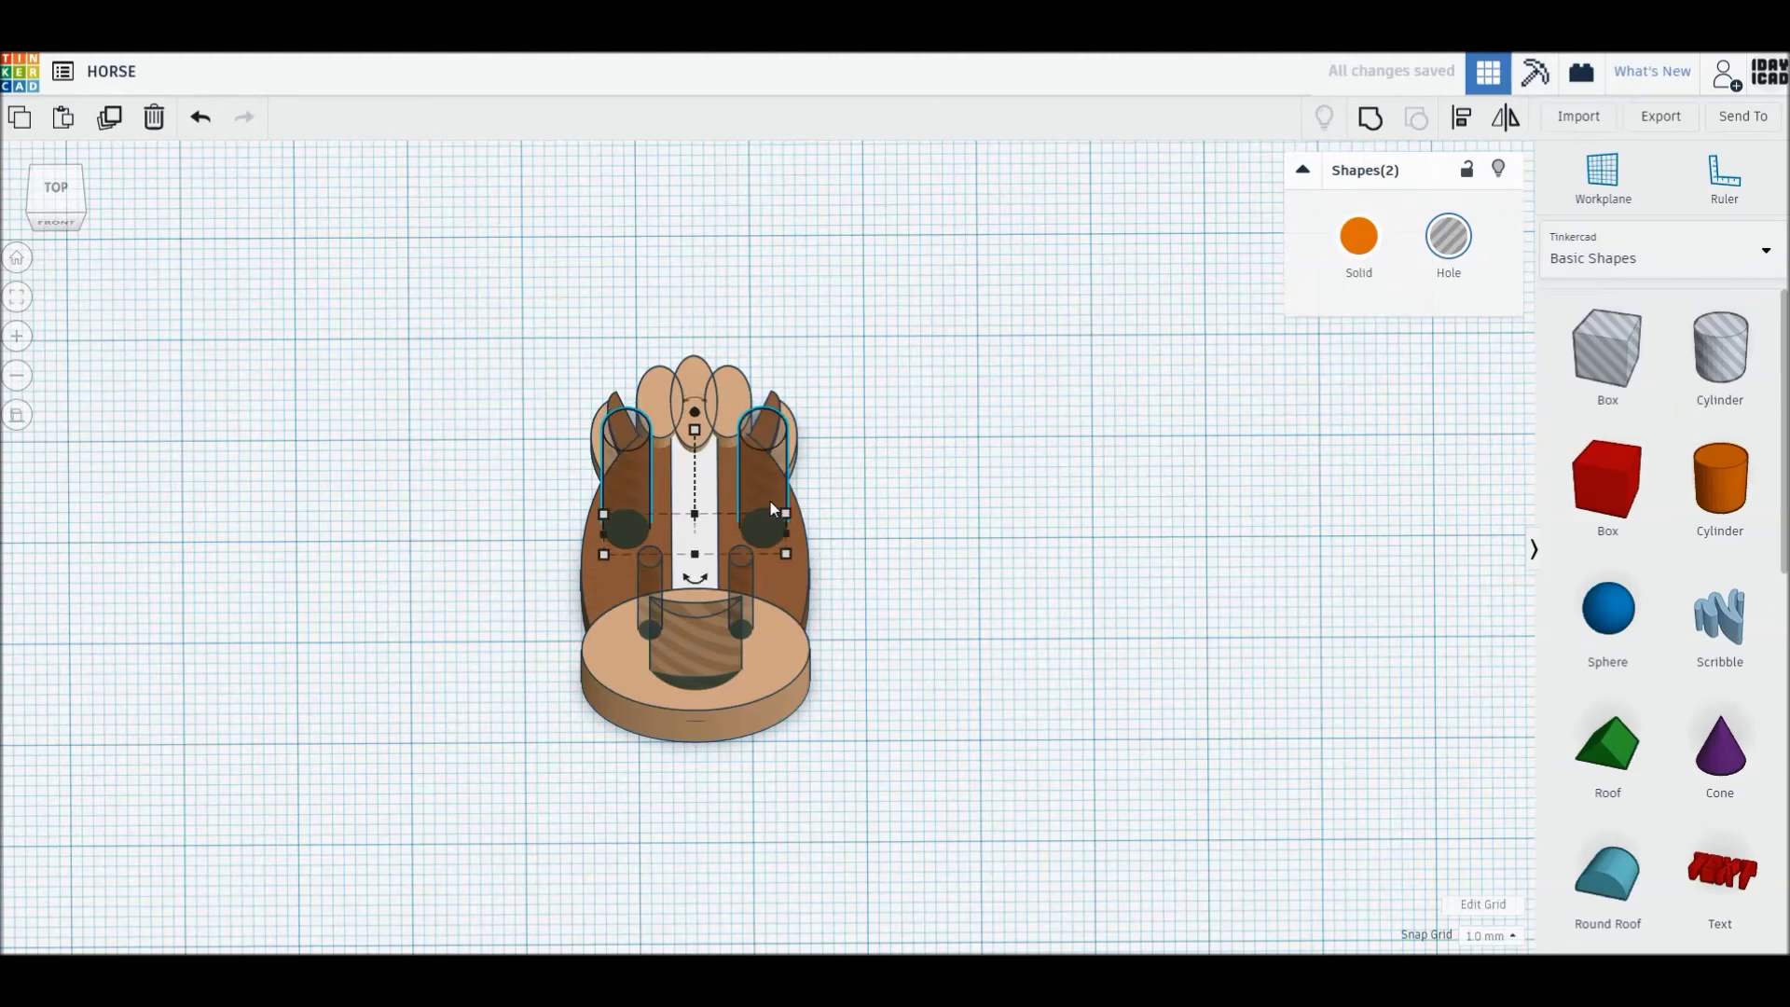
left_click(641, 589)
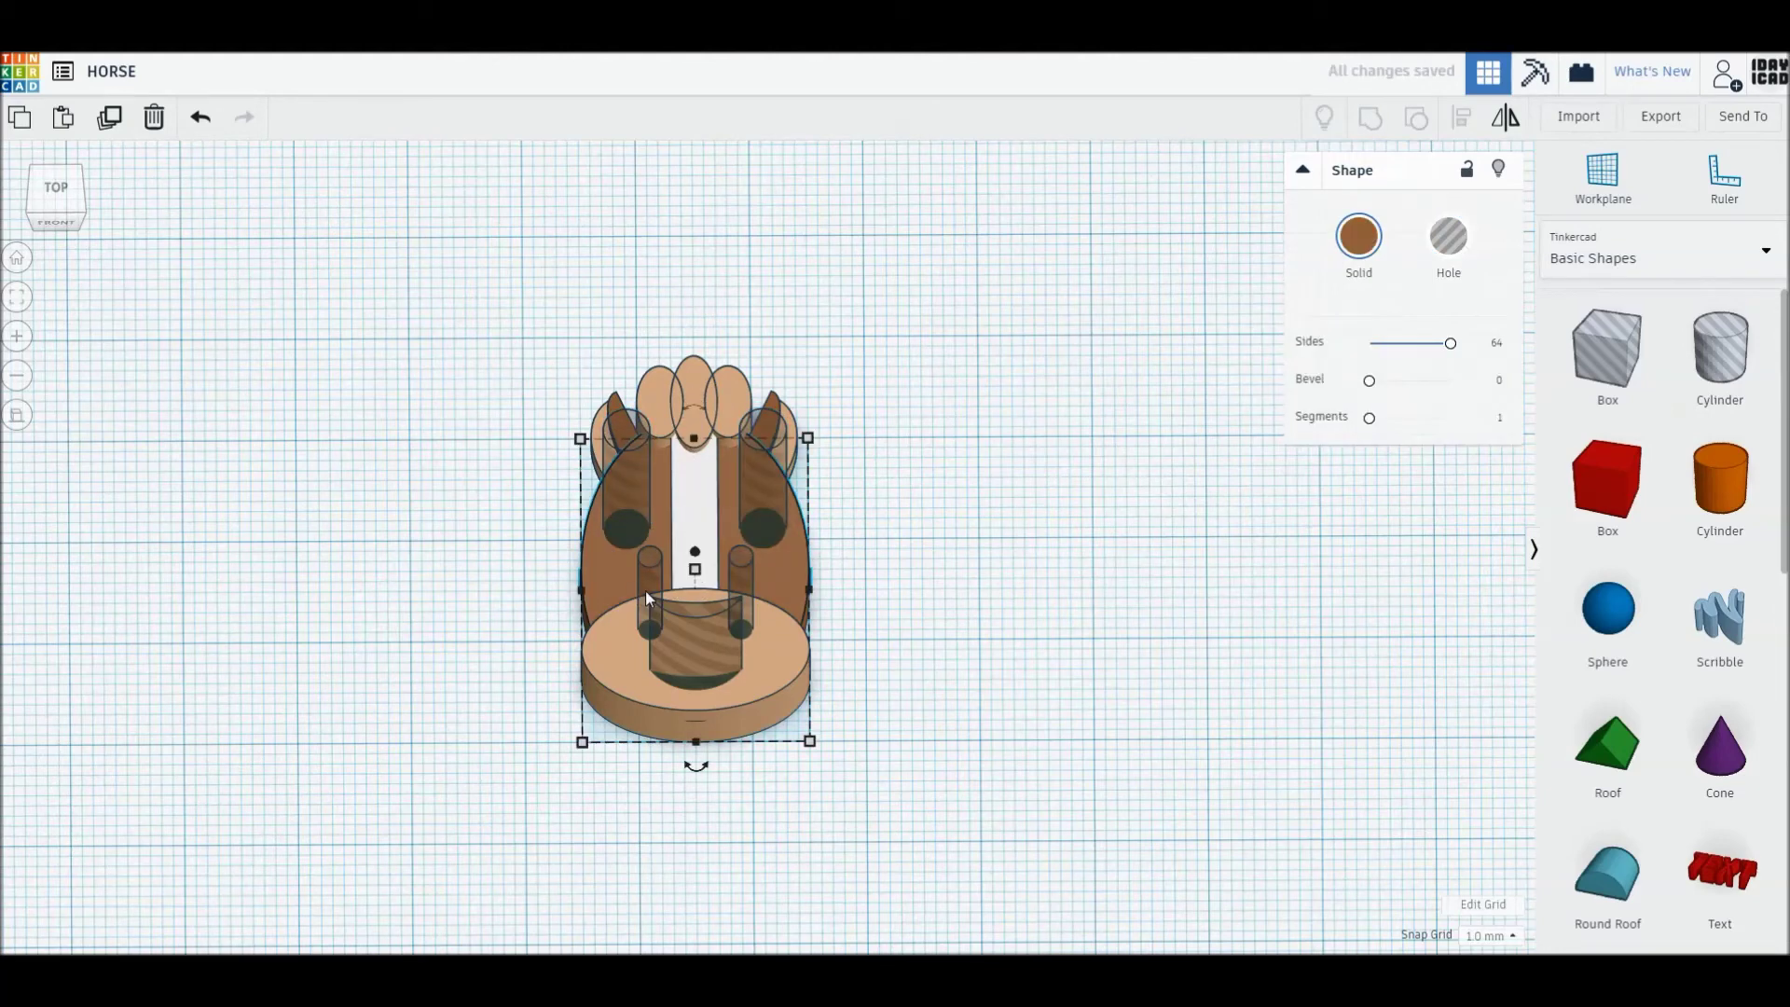
left_click(746, 588, "shift")
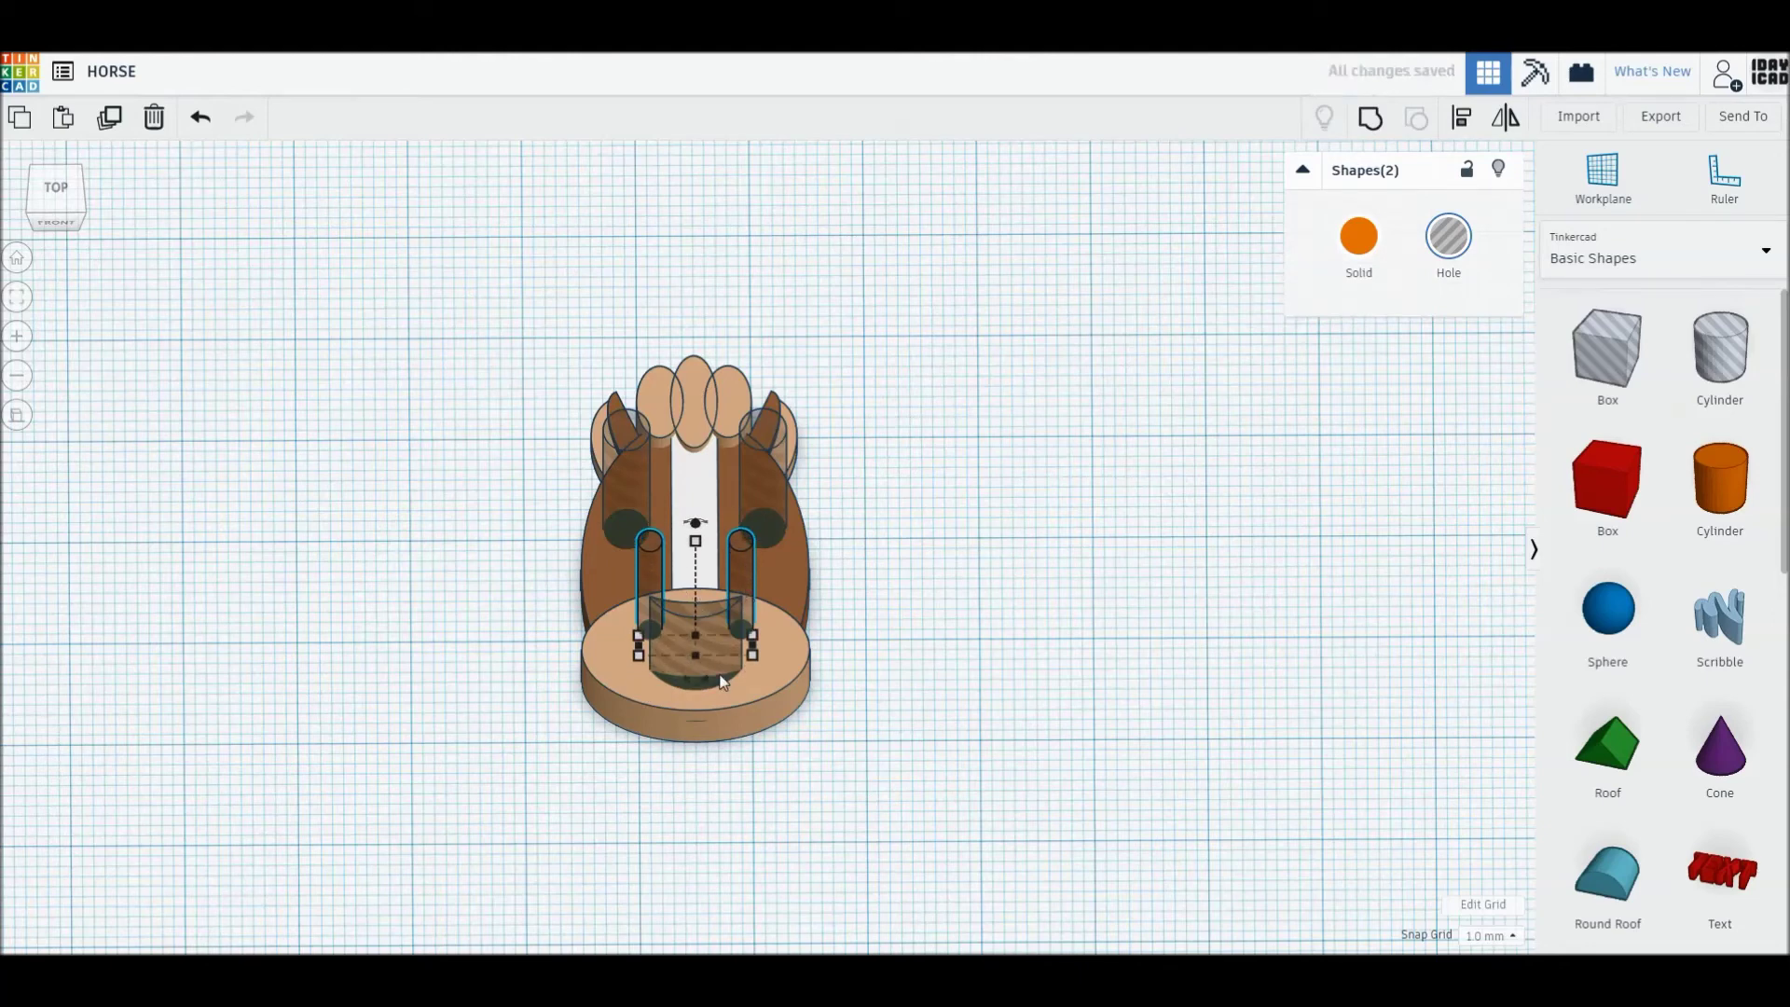
Raise the mouth hole slightly and restore the horse shapes after an accidental delete
left_click(722, 679)
key("Up")
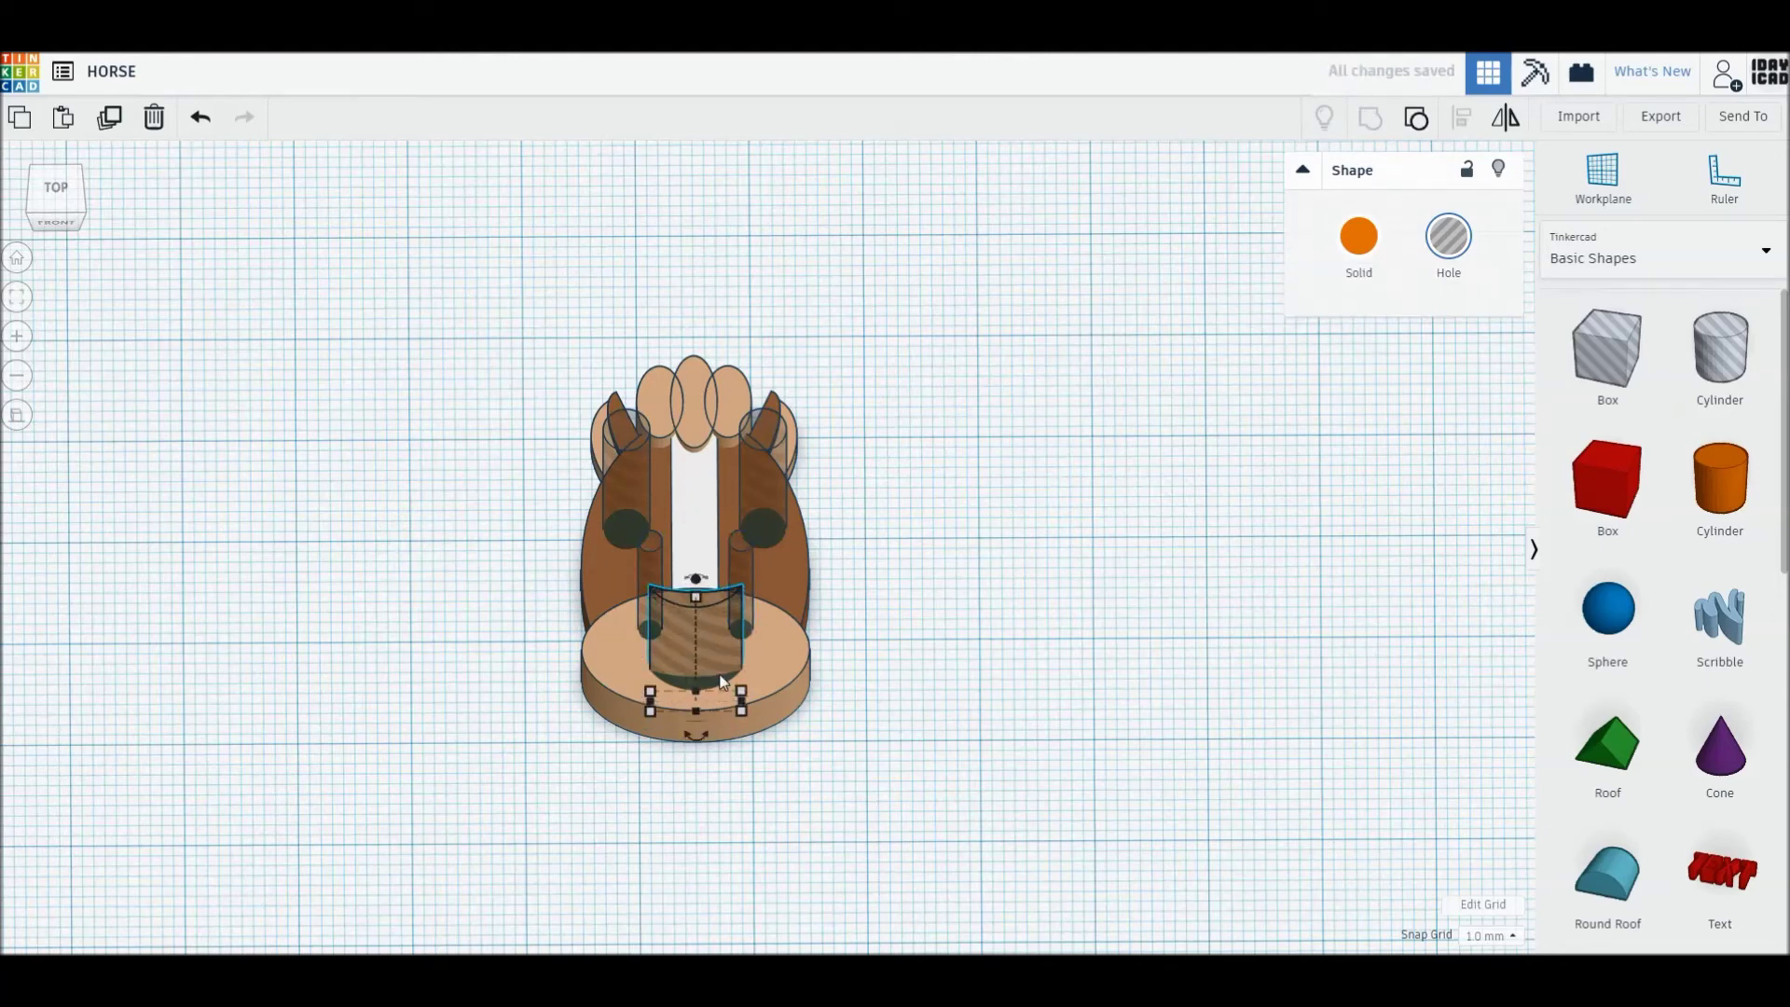
key("ctrl+a")
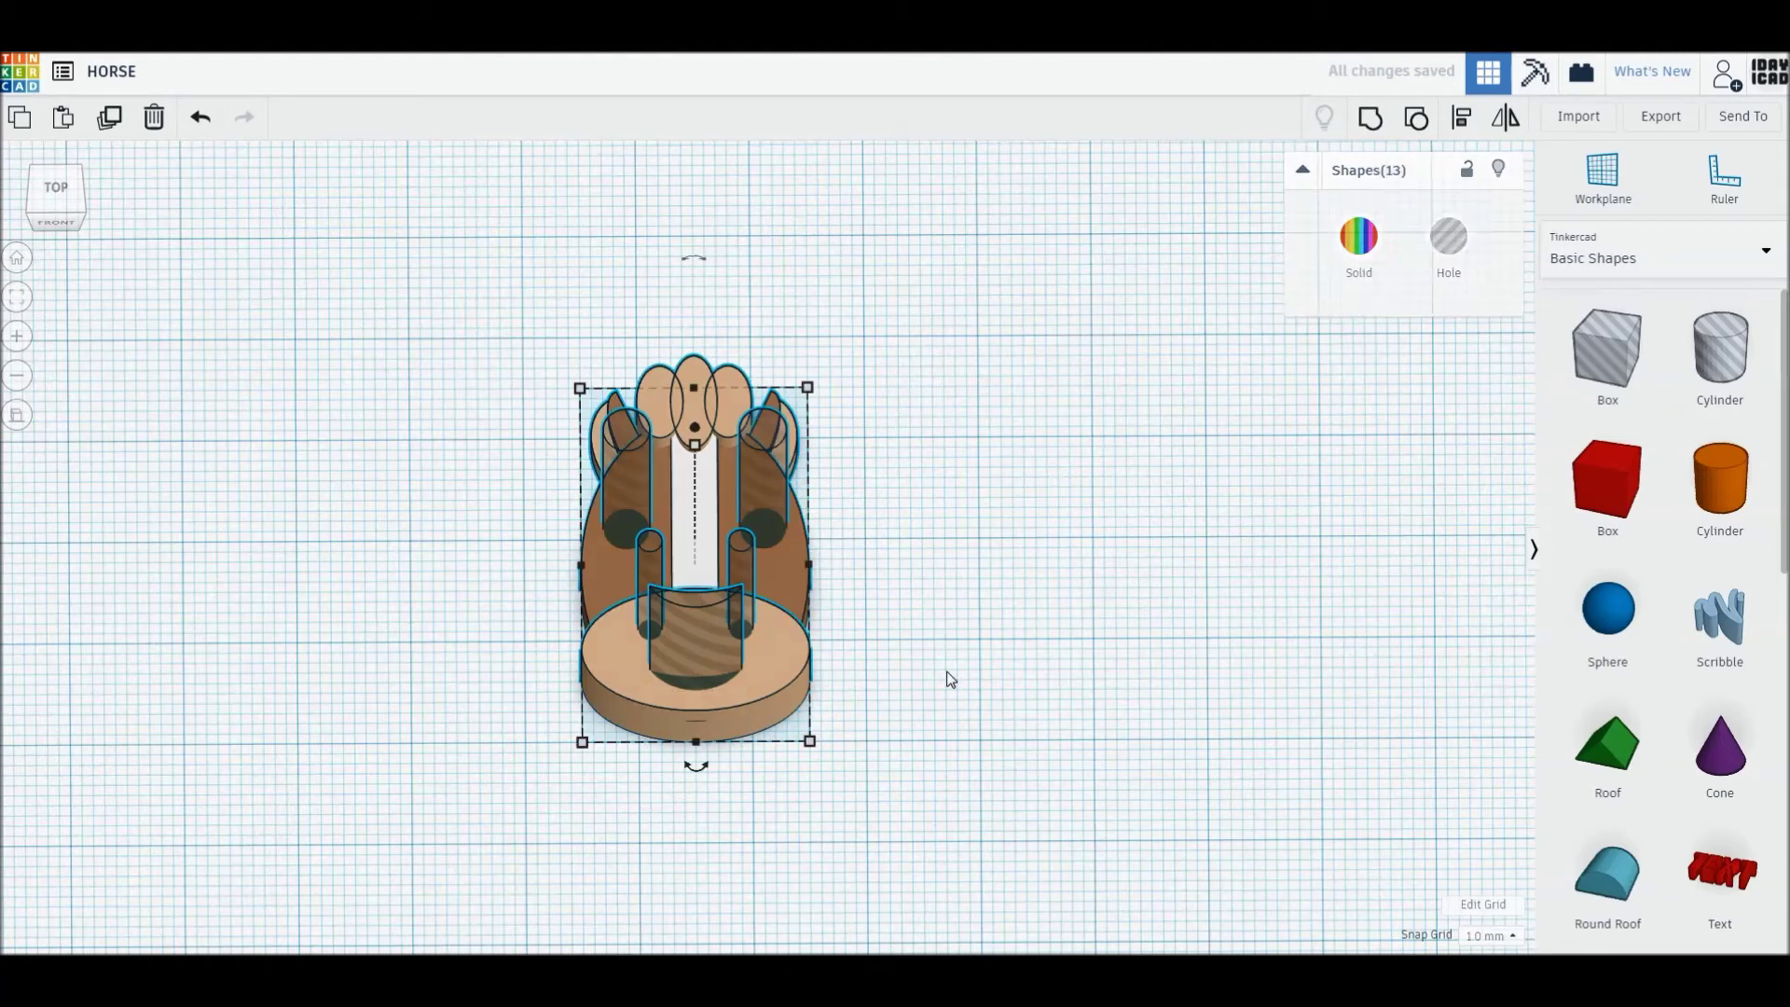
key("Delete")
key("ctrl+z")
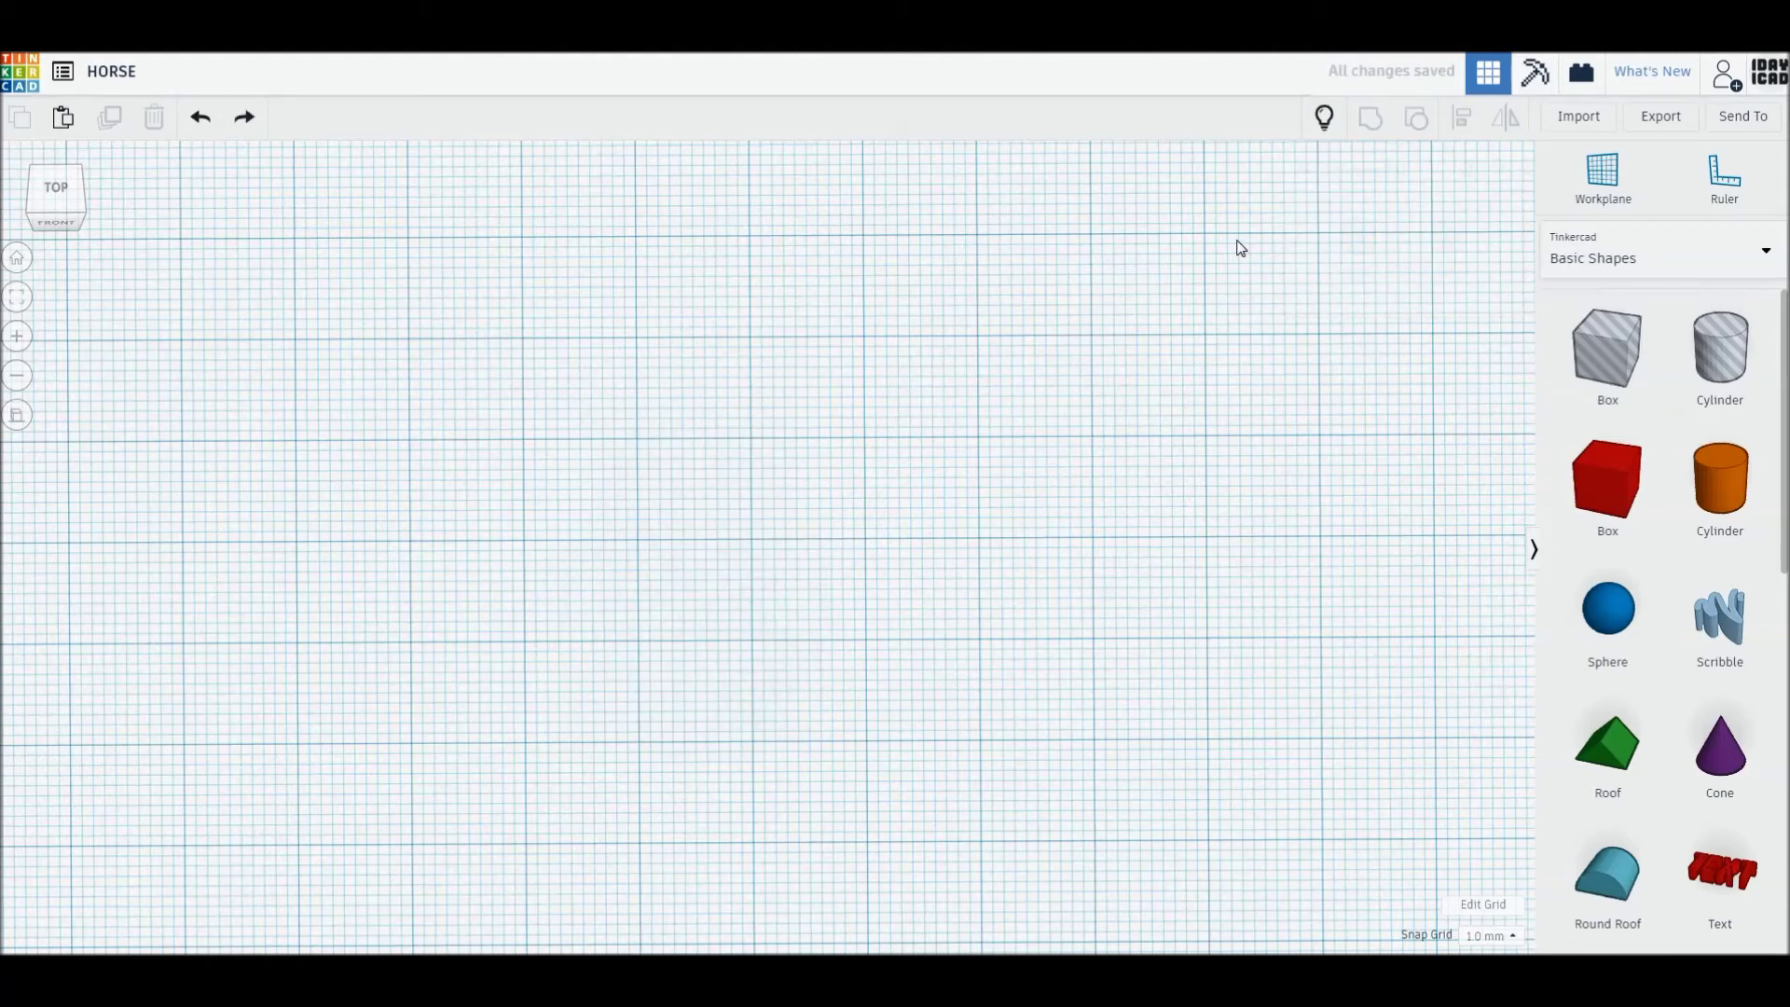
left_click(1324, 117)
Group all the horse shapes, check the top view, then ungroup them again
mouse_move(471, 308)
left_mouse_down()
mouse_move(930, 783)
mouse_move(875, 706)
left_mouse_up()
key("ctrl+g")
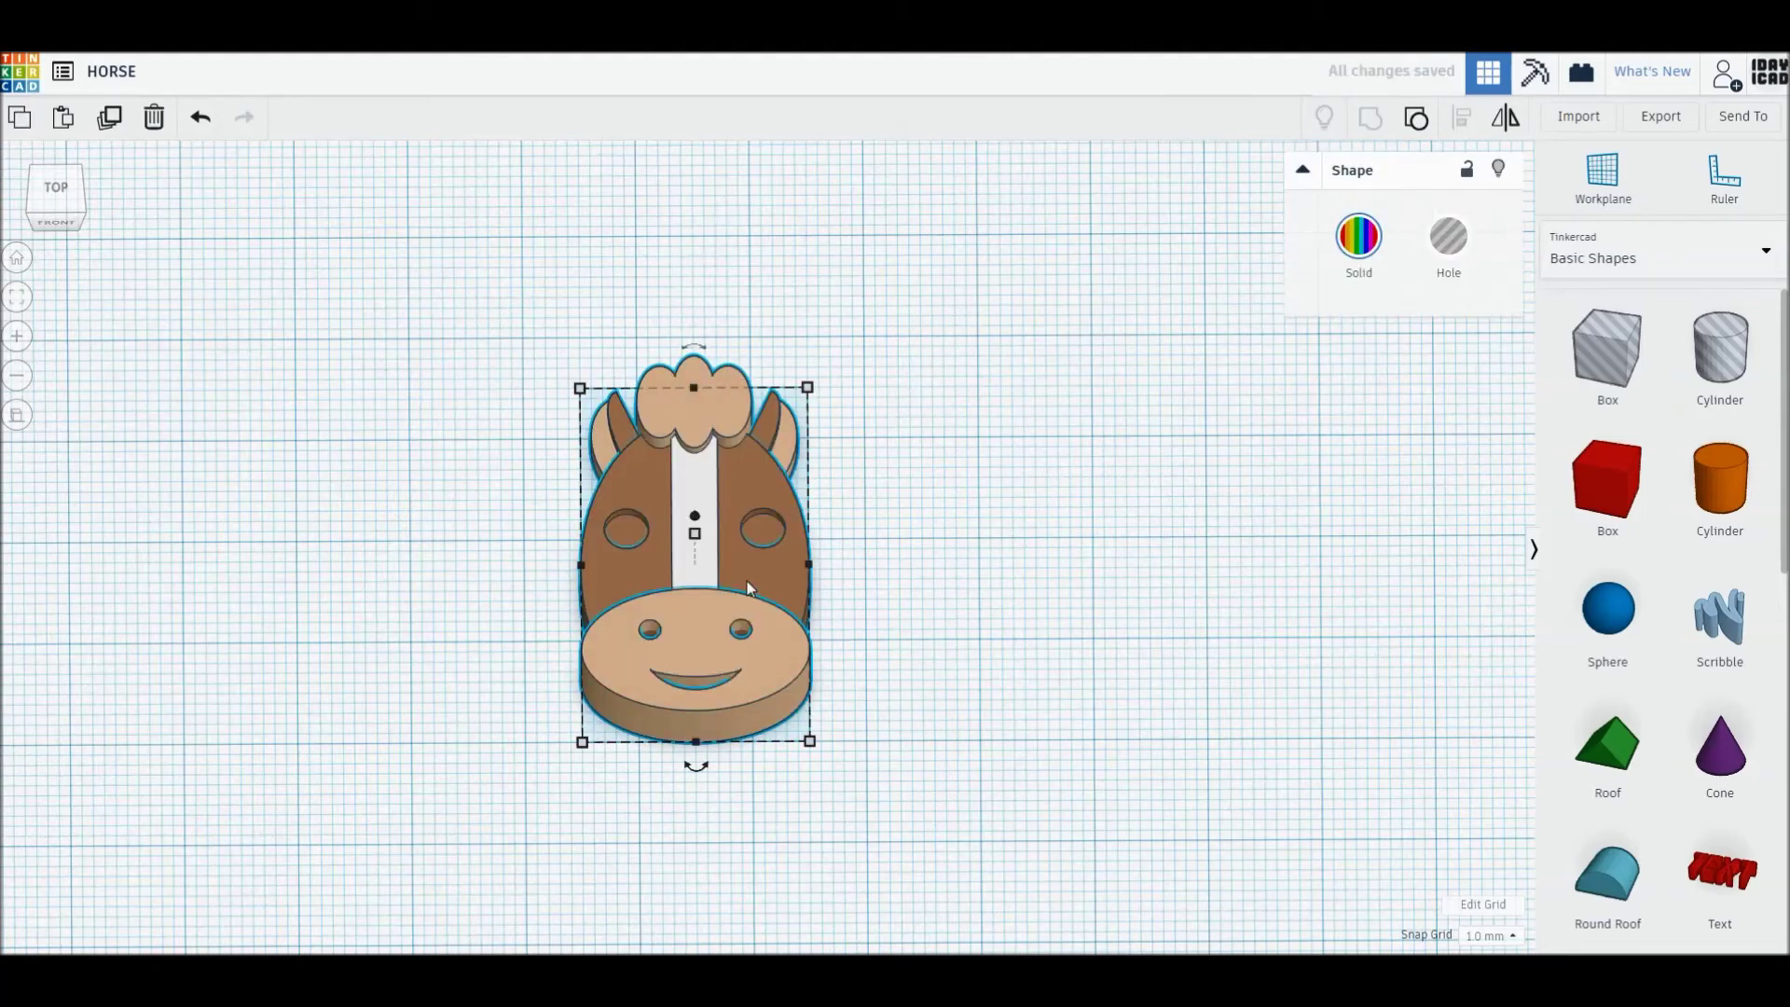
left_click(50, 188)
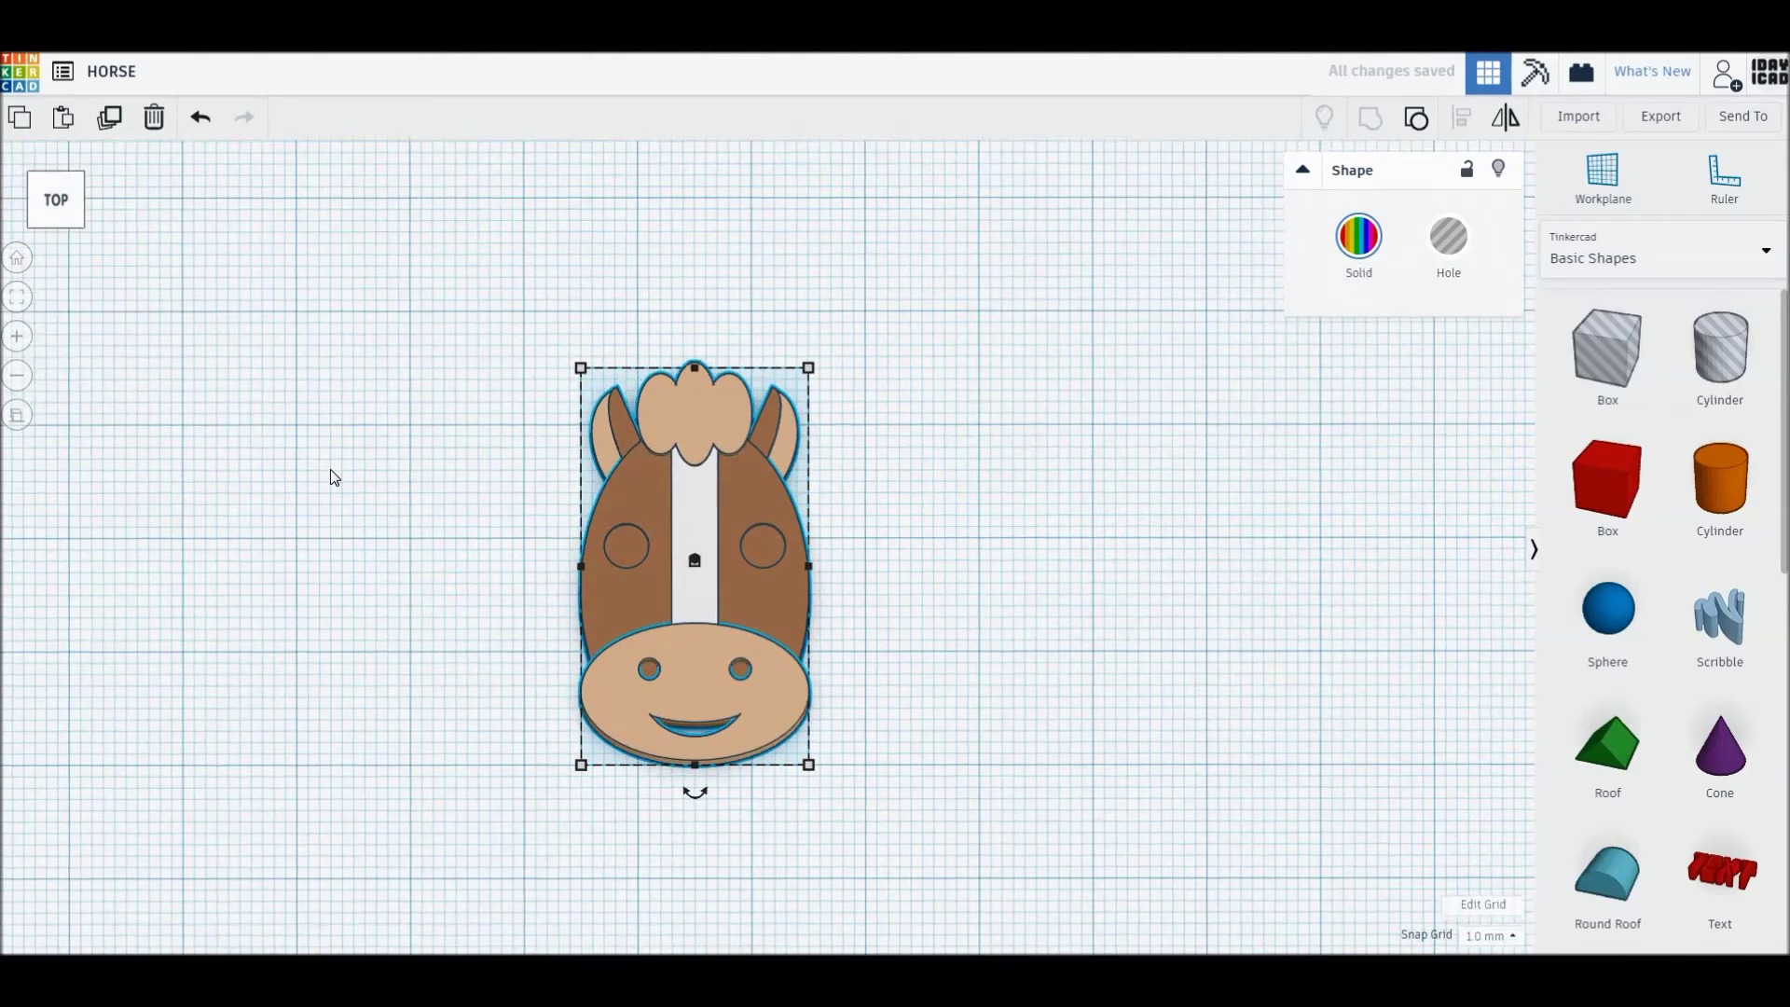
left_click(330, 468)
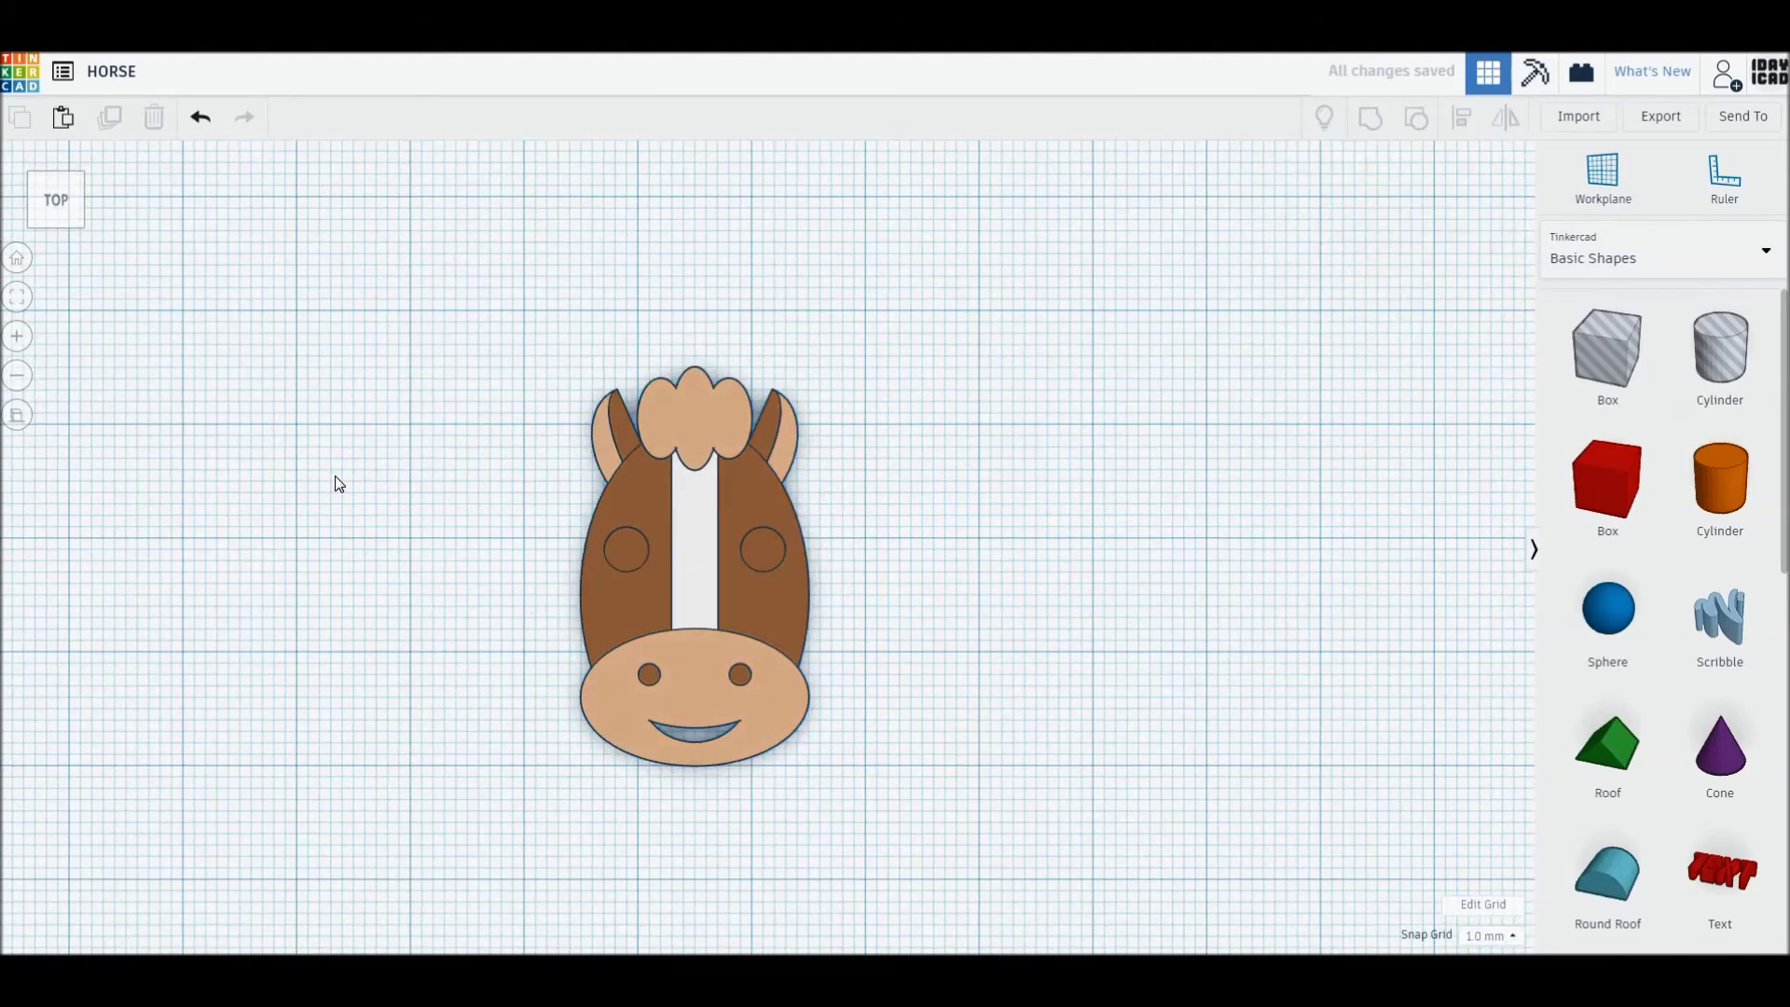
left_click(701, 721)
left_click(1419, 120)
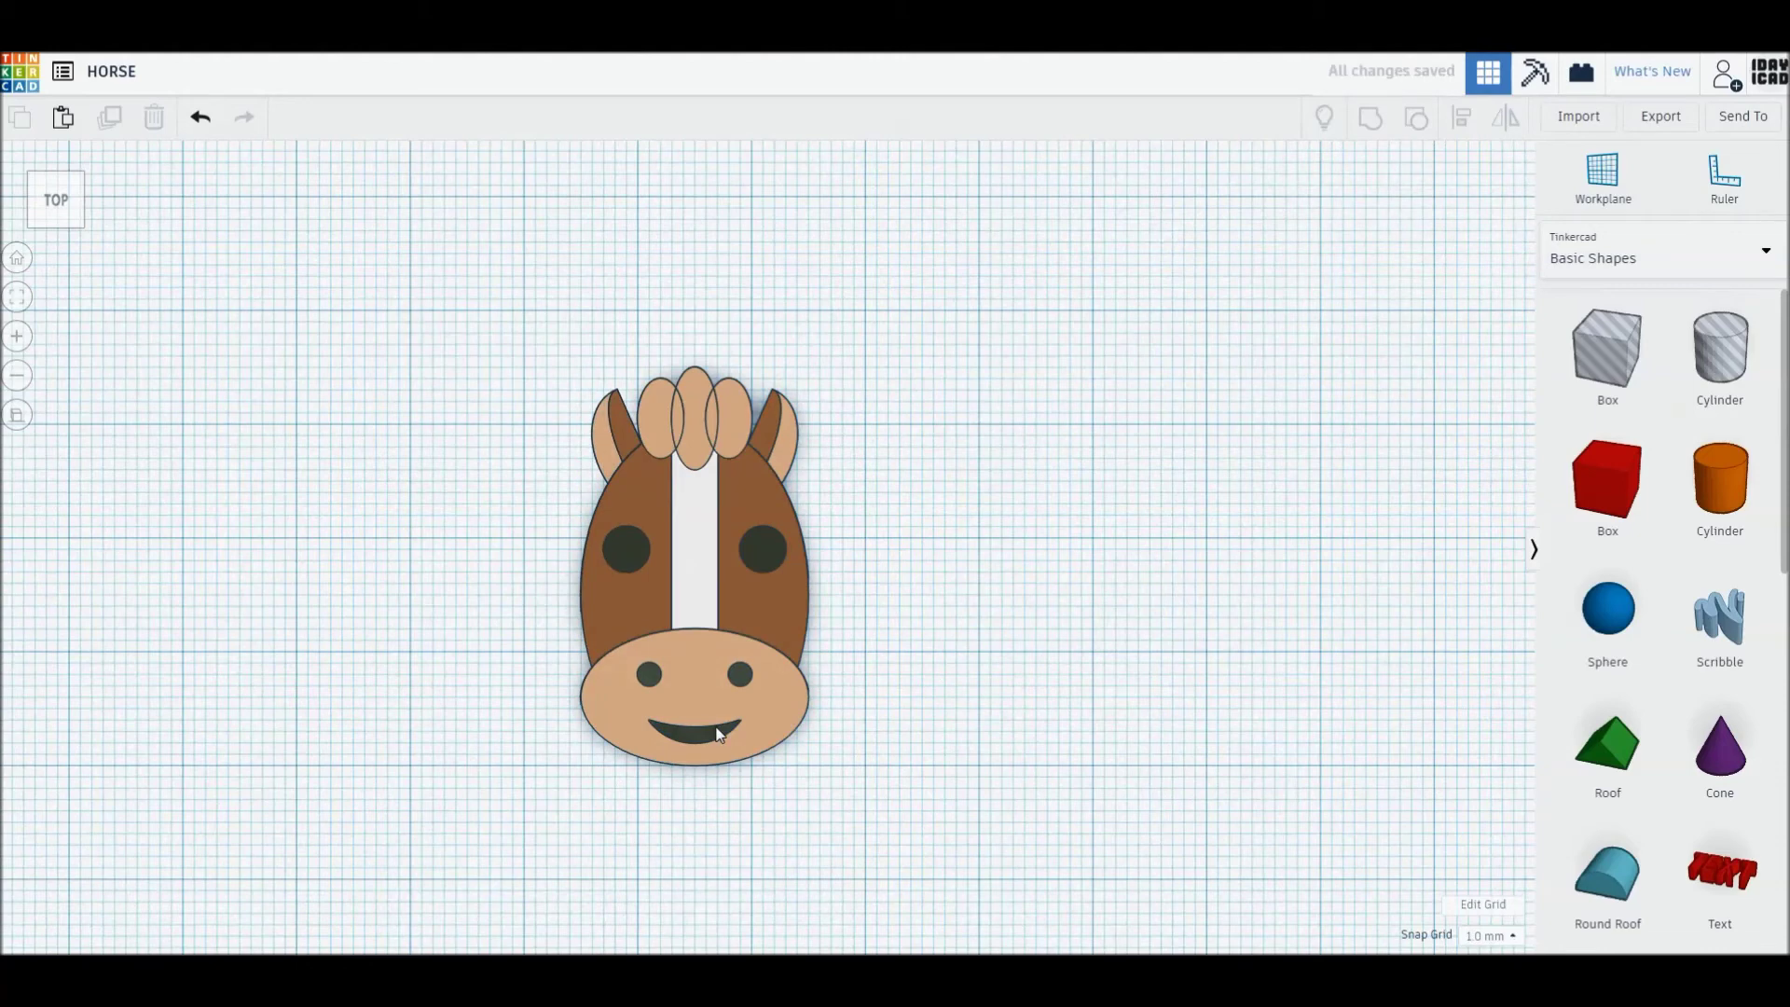
Raise the mouth hole once more and regroup all 13 shapes, viewed from the top
left_click(719, 734)
right_click_drag(895, 800, 898, 725)
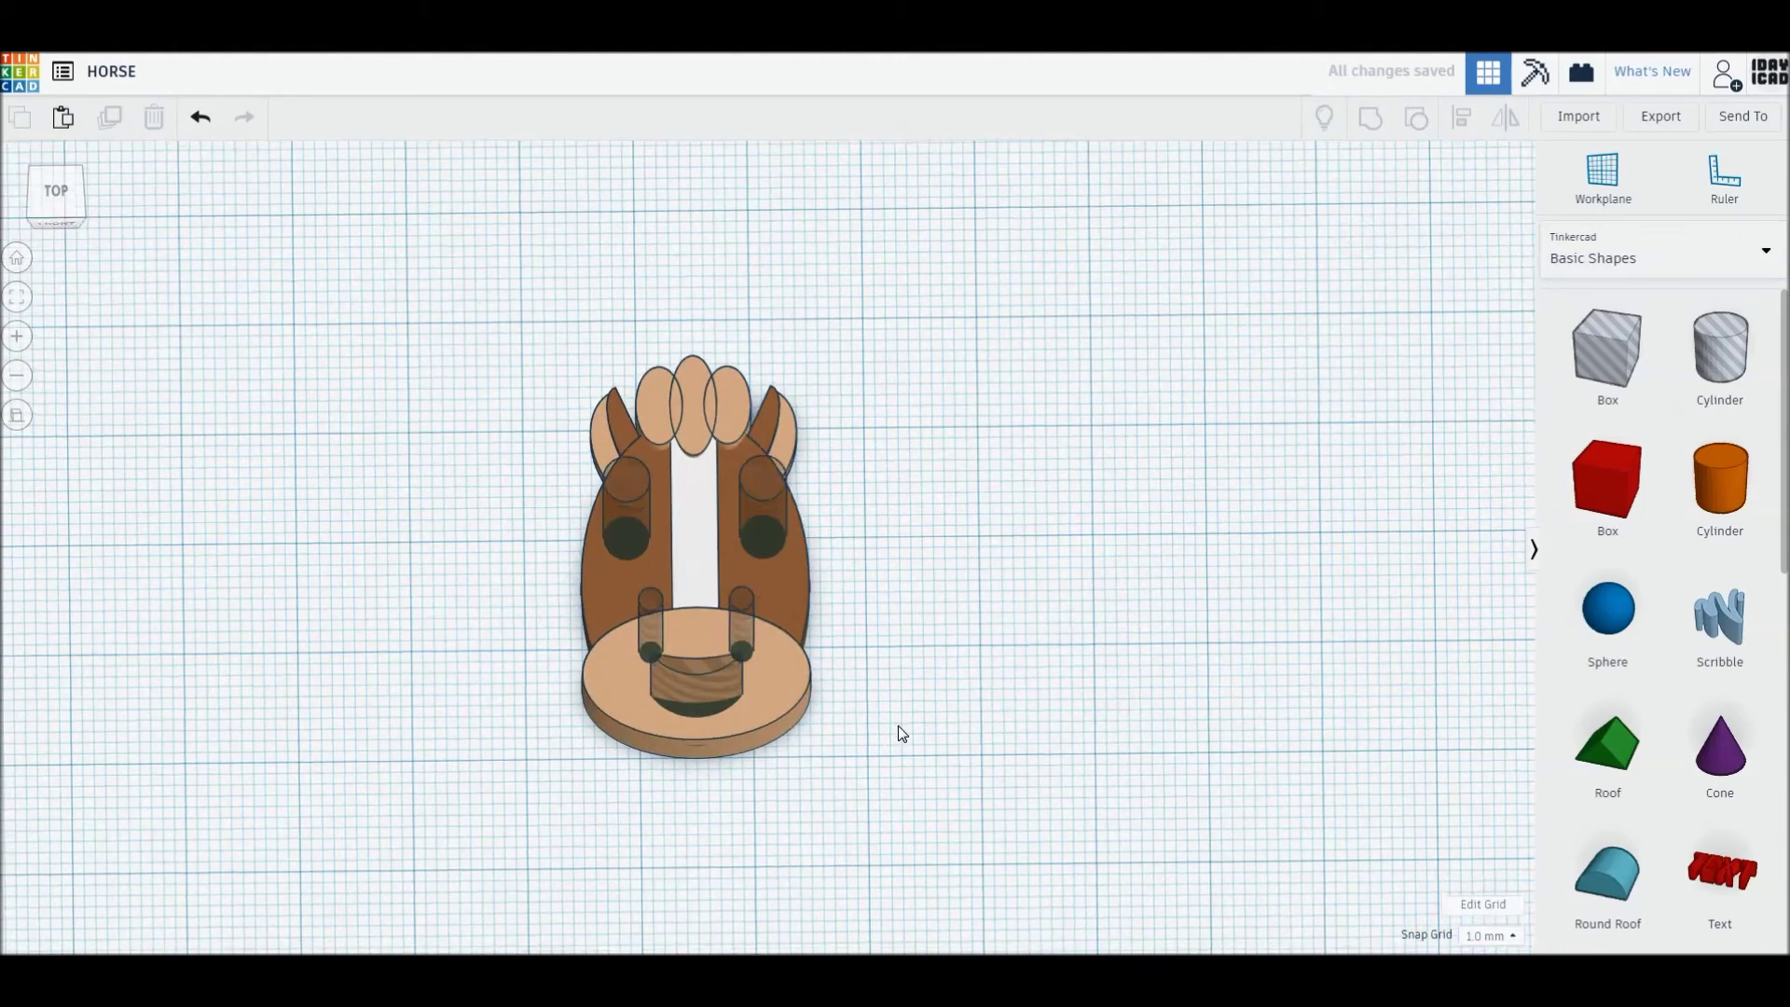
left_click(696, 653)
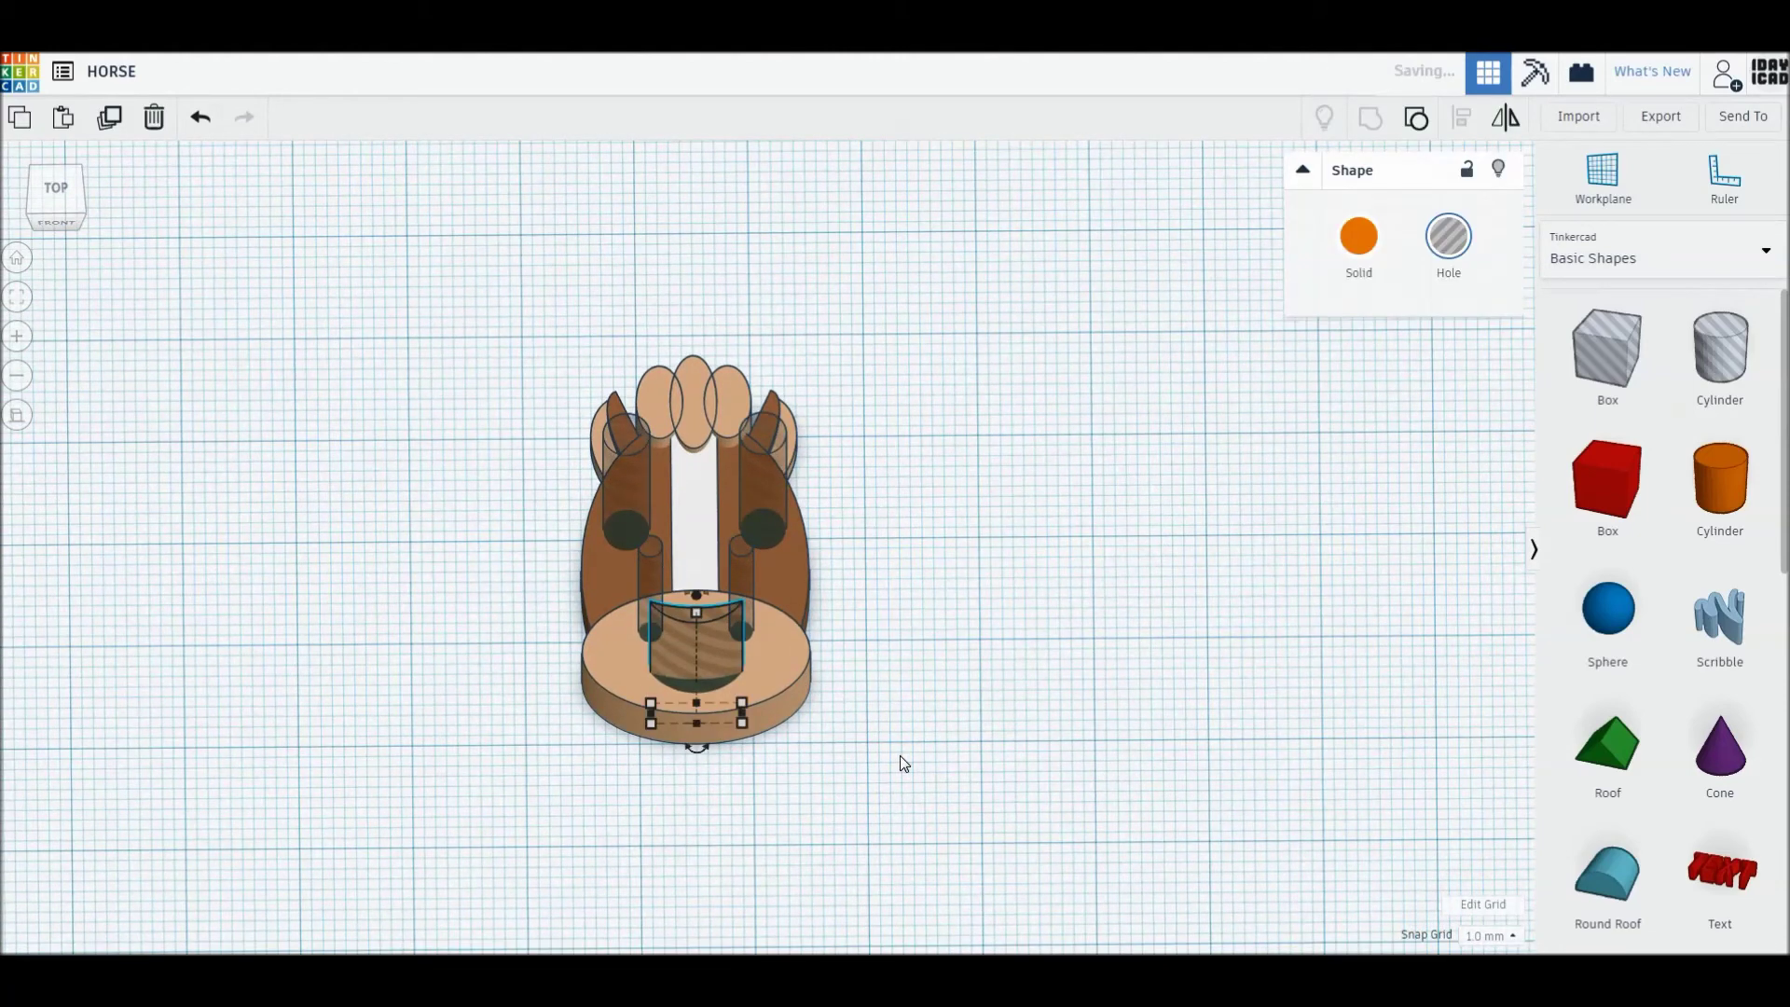
key("Up")
key("Up")
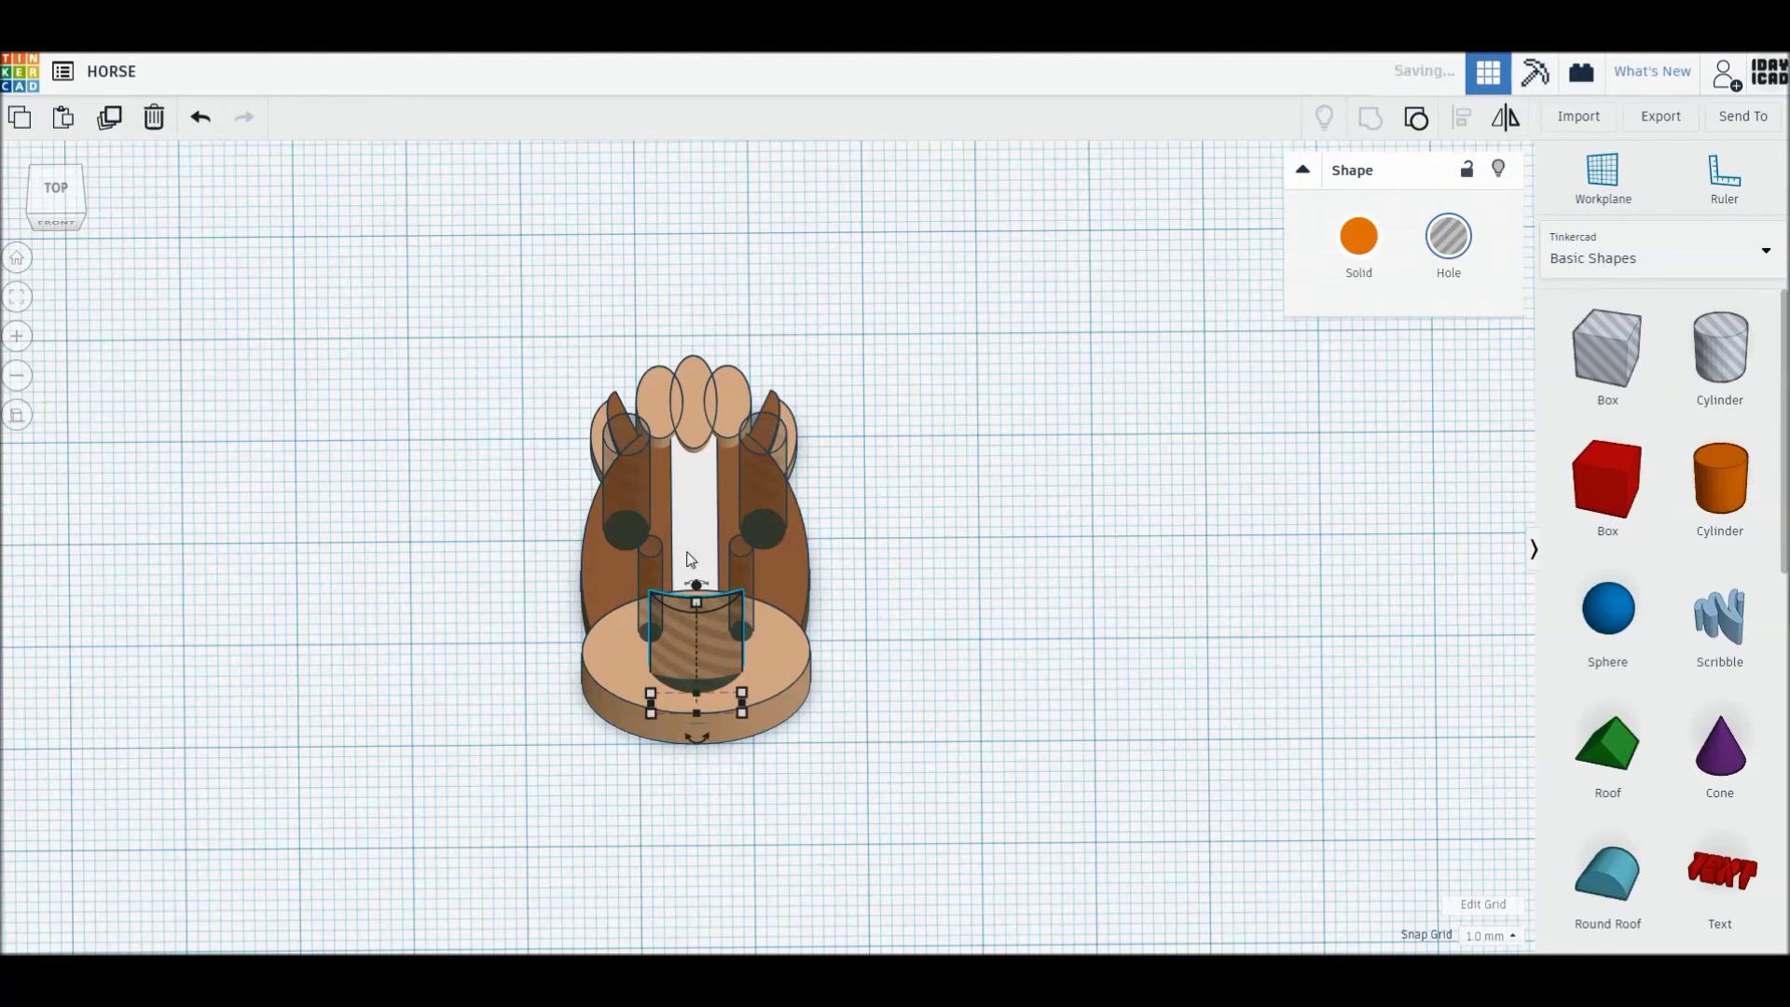
left_click_drag(522, 352, 958, 823)
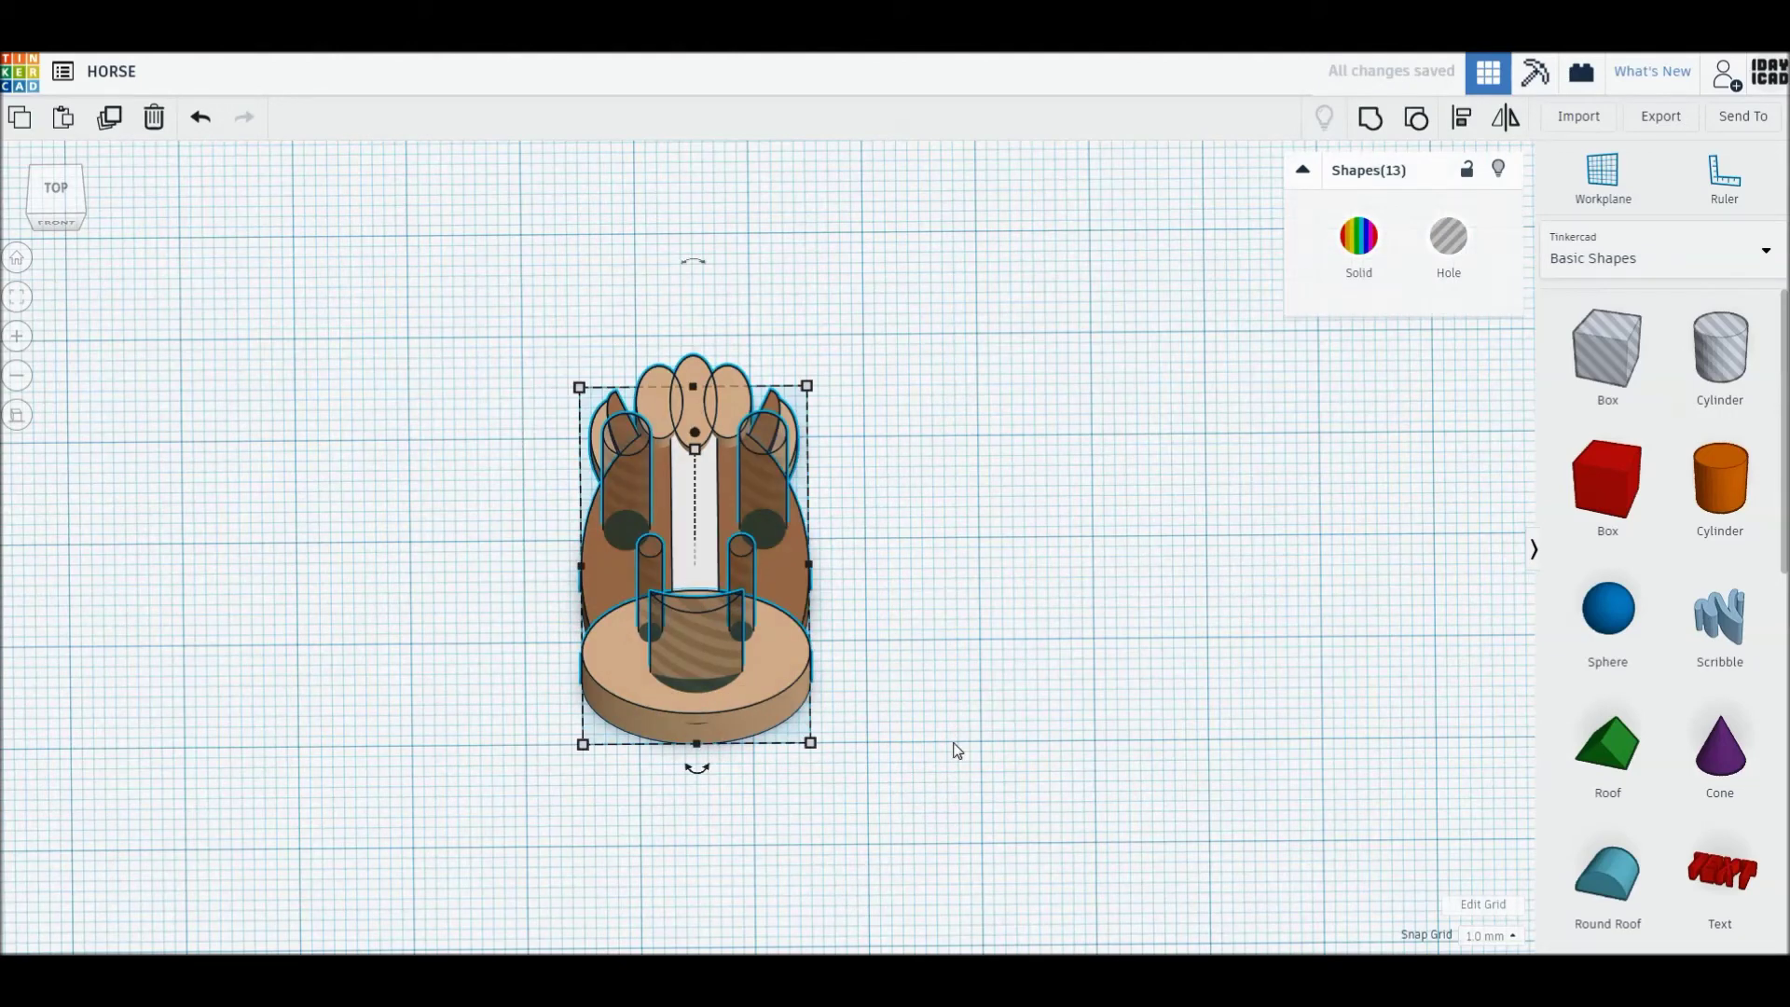
key("ctrl+g")
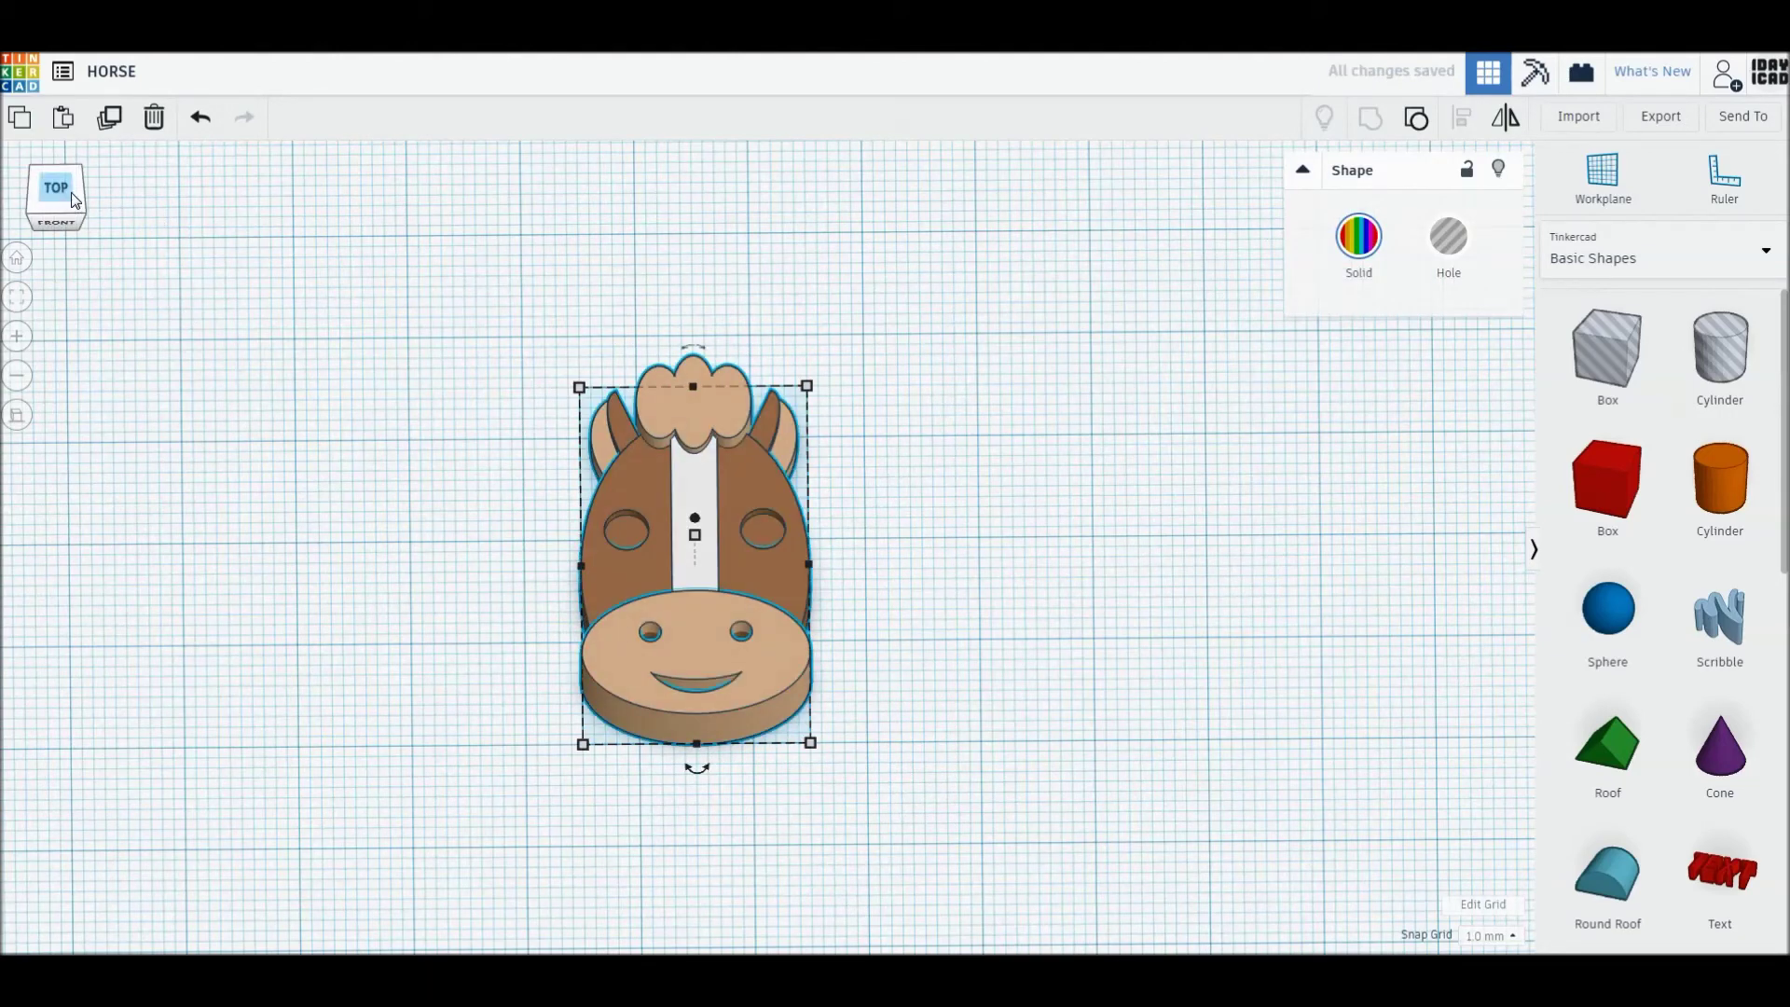
left_click(61, 191)
left_click(1233, 543)
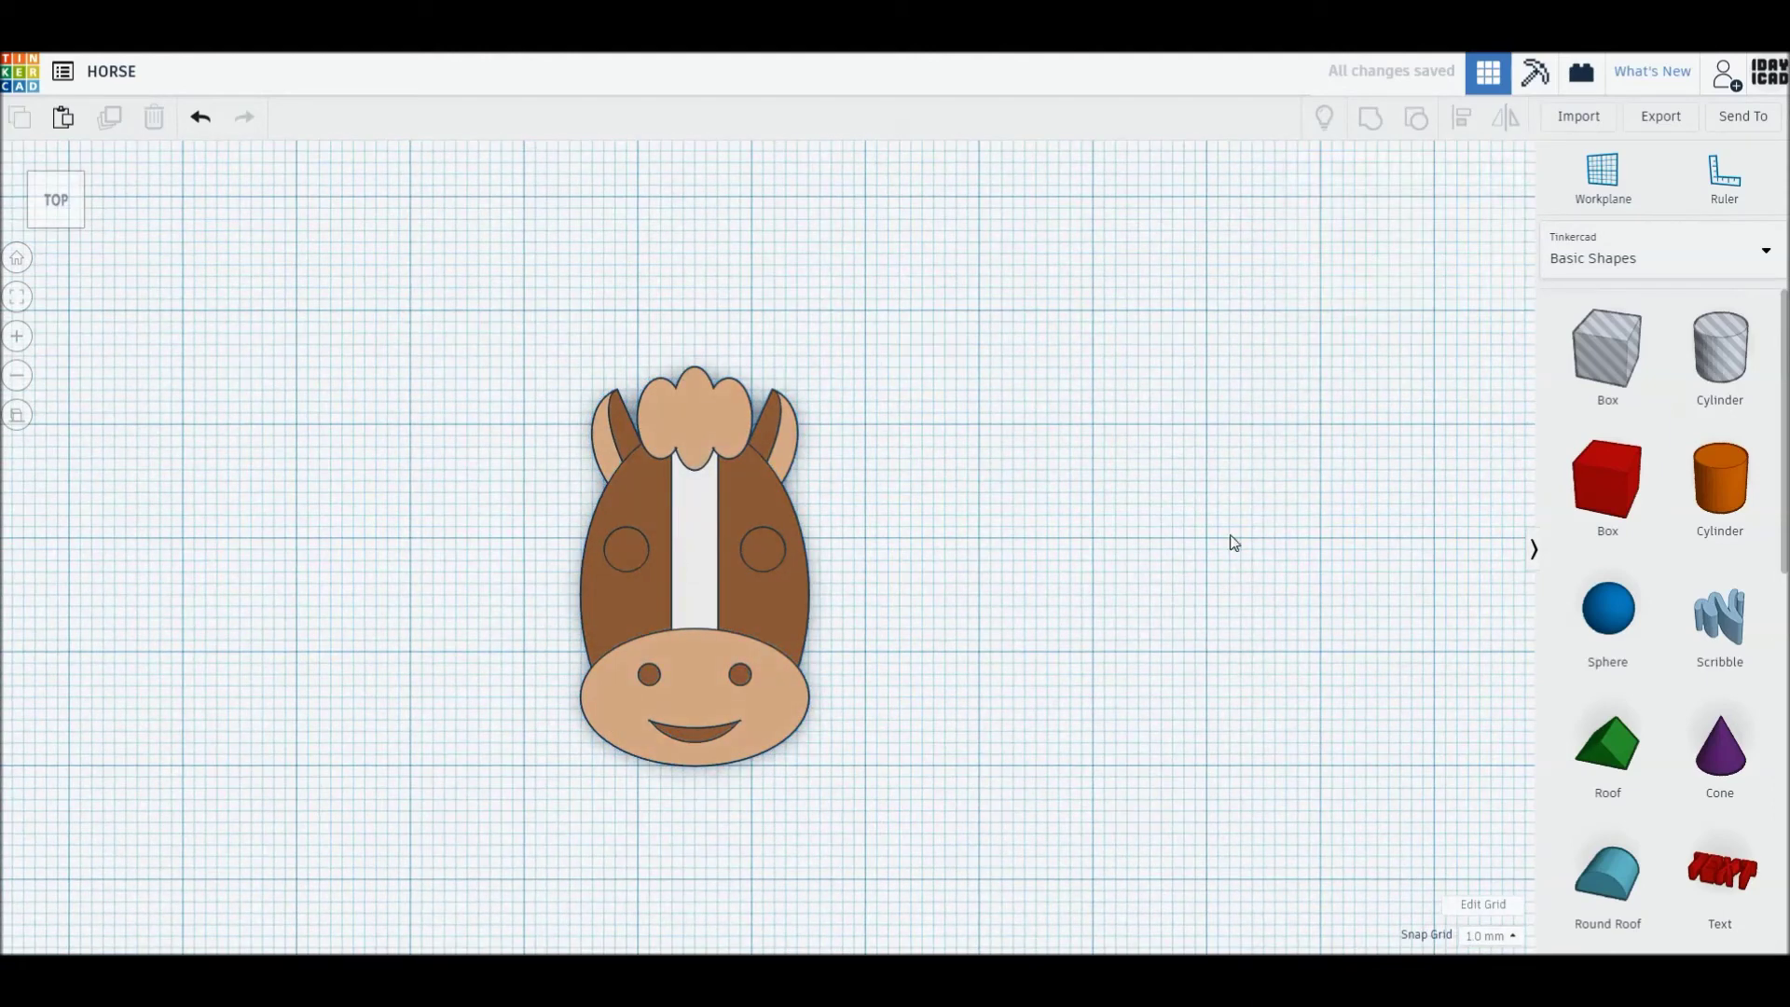
Add a 3 x 3 mm black cylinder beside the horse
left_click_drag(1731, 502, 1087, 601)
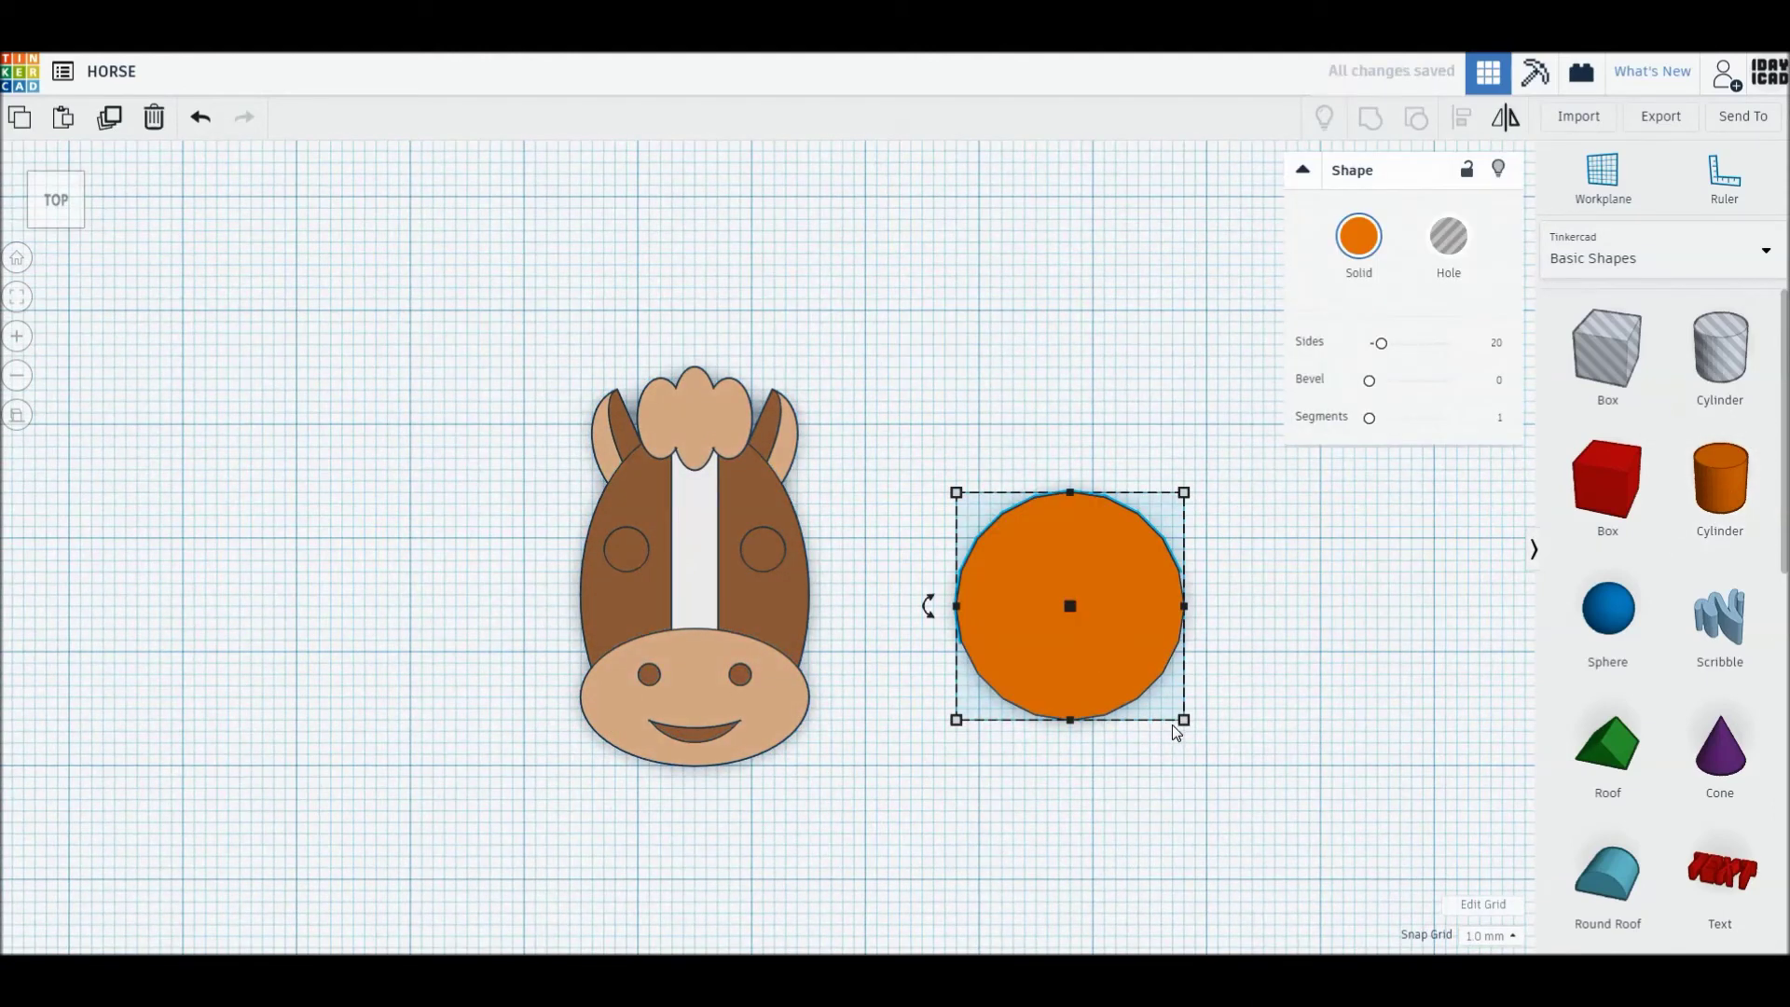
left_click_drag(1184, 719, 979, 518)
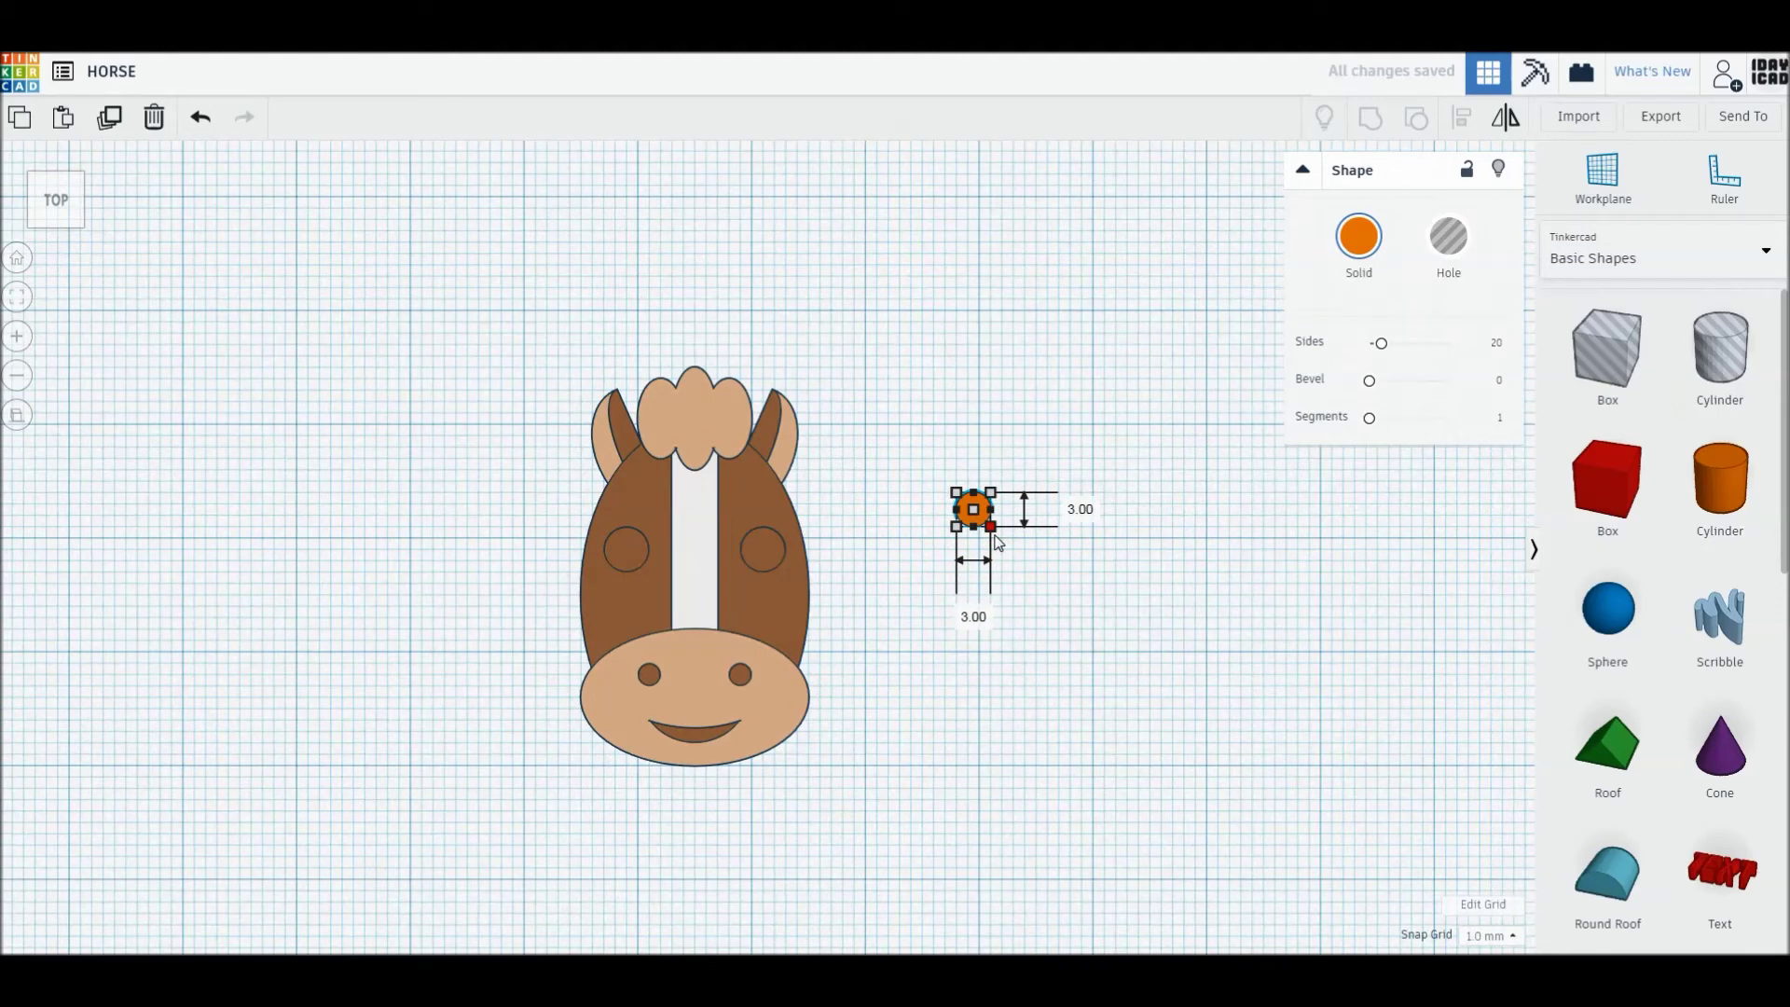
left_click_drag(1381, 343, 1492, 345)
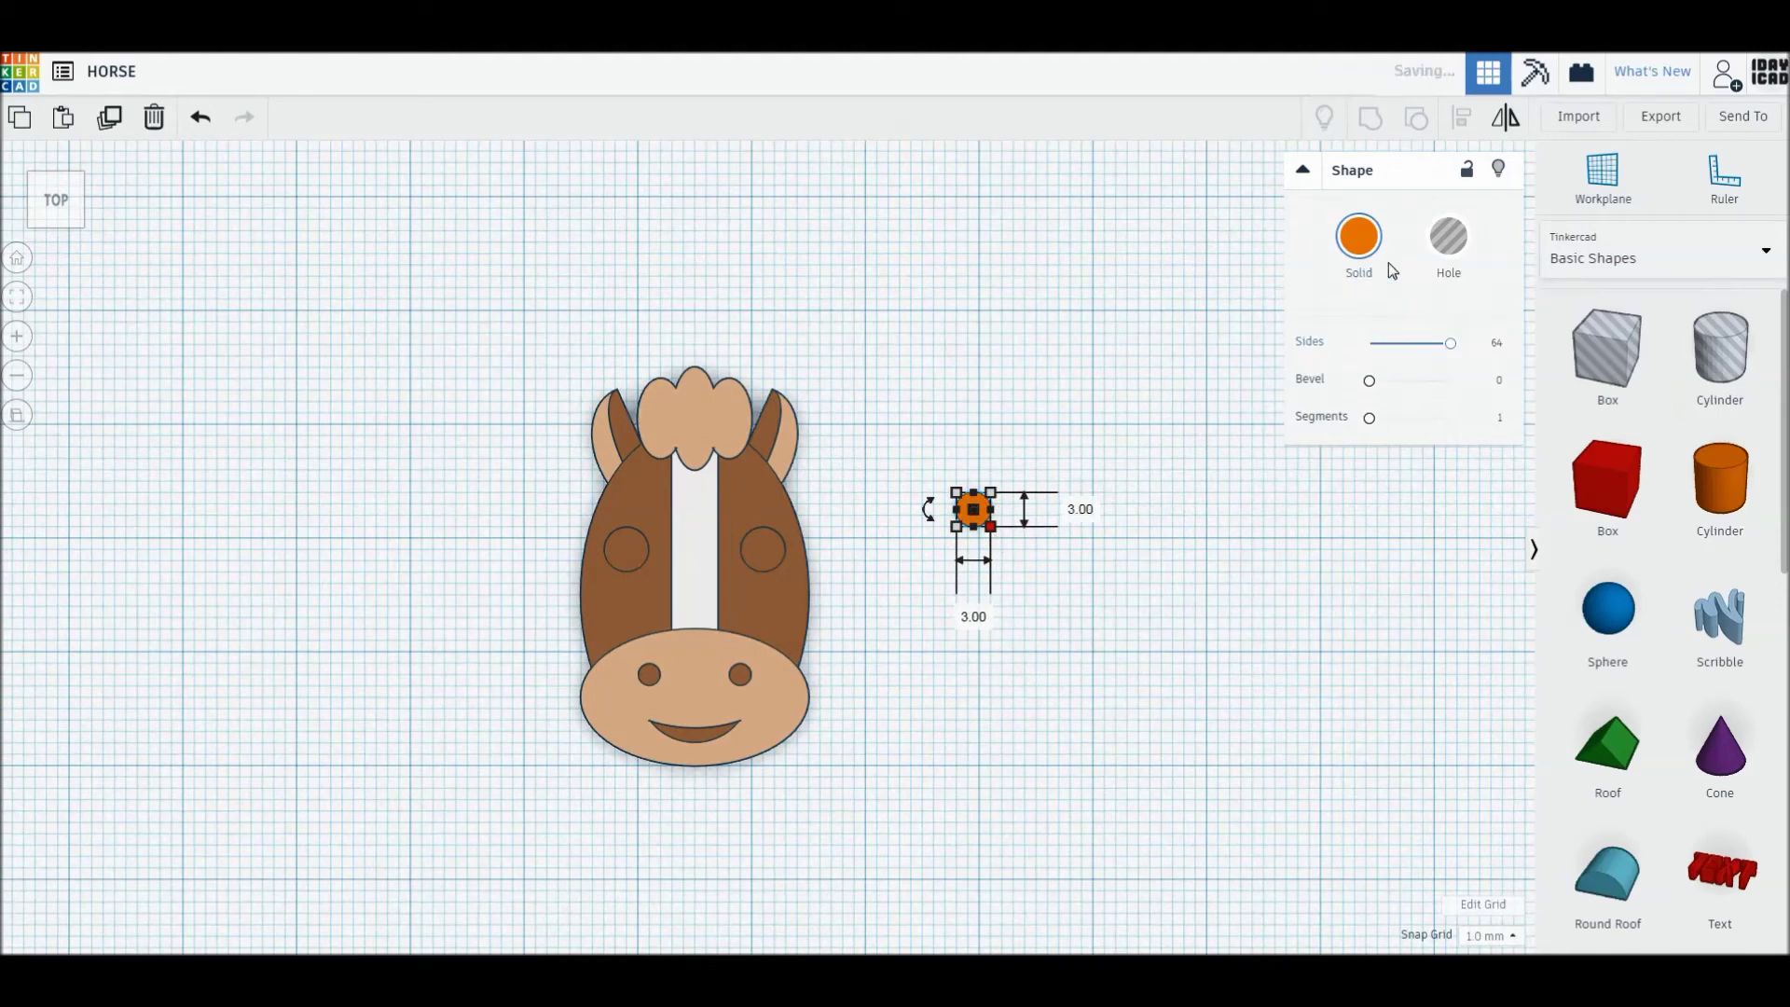
left_click(1359, 236)
left_click(1710, 442)
left_click(1240, 744)
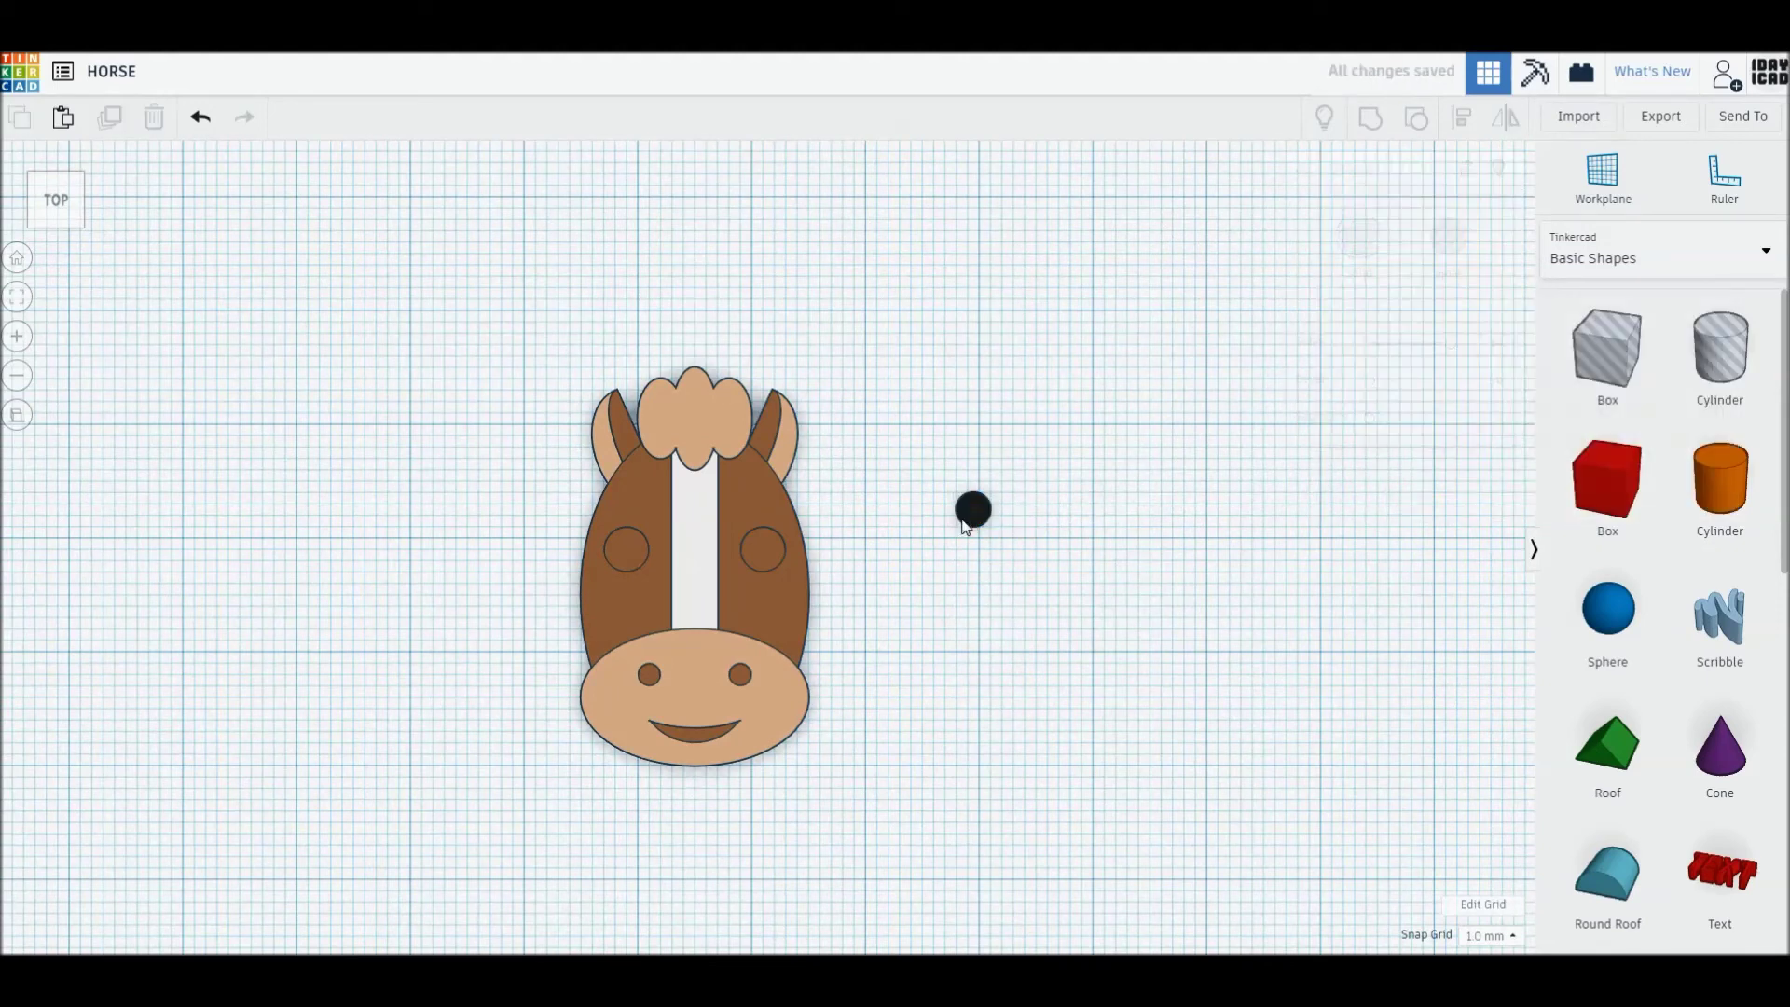
Place black pupil cylinders on the left and right eyes and select both
left_click_drag(973, 509, 634, 558)
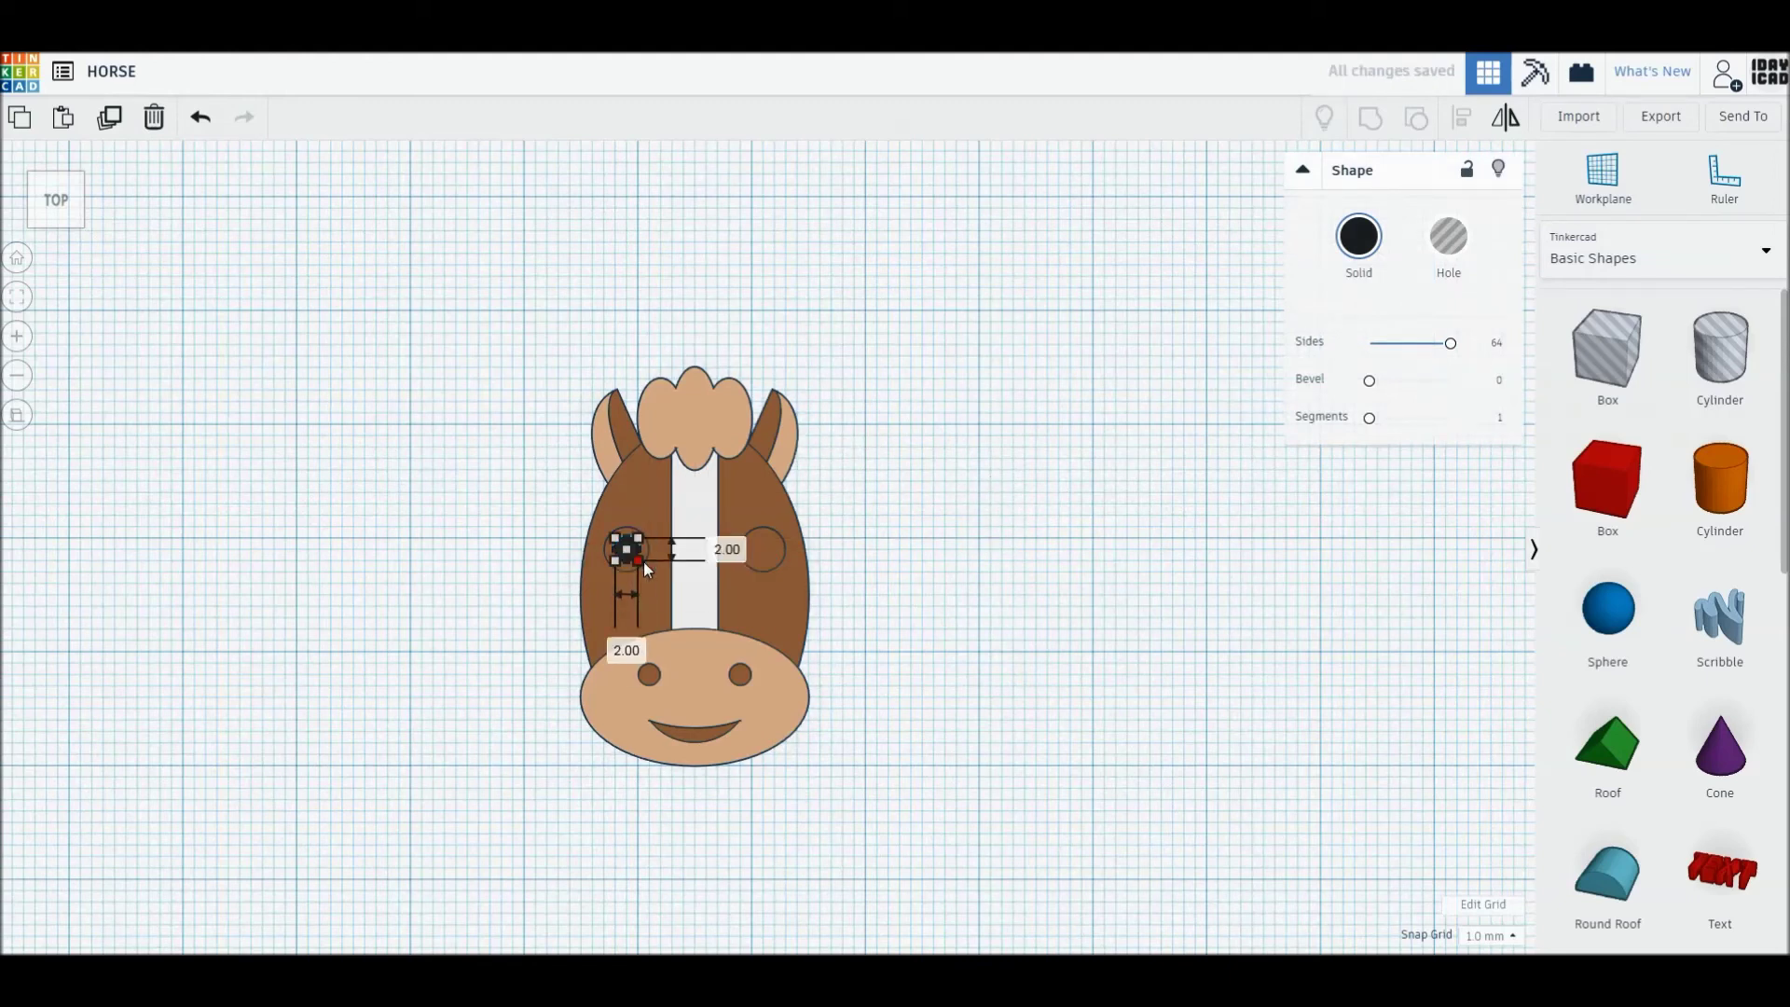
left_click(959, 672)
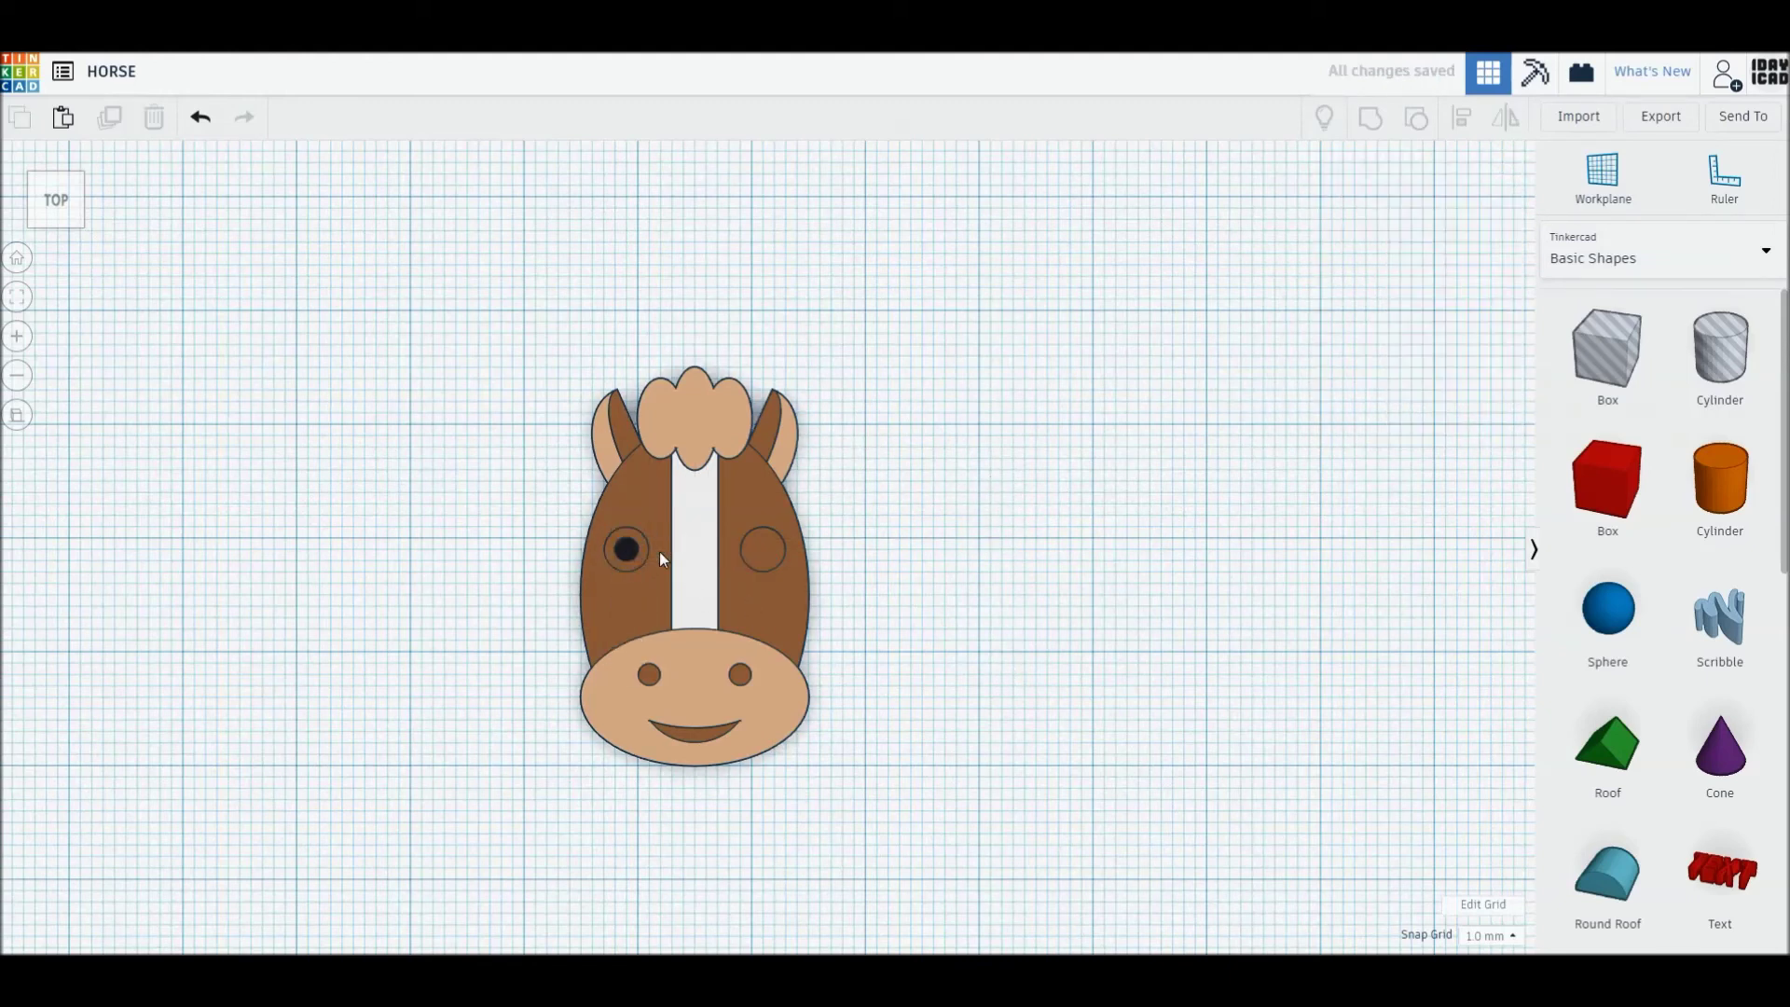
left_click_drag(642, 554, 778, 554, "alt")
mouse_move(768, 553)
right_mouse_down()
mouse_move(785, 551)
mouse_move(695, 520)
right_mouse_up()
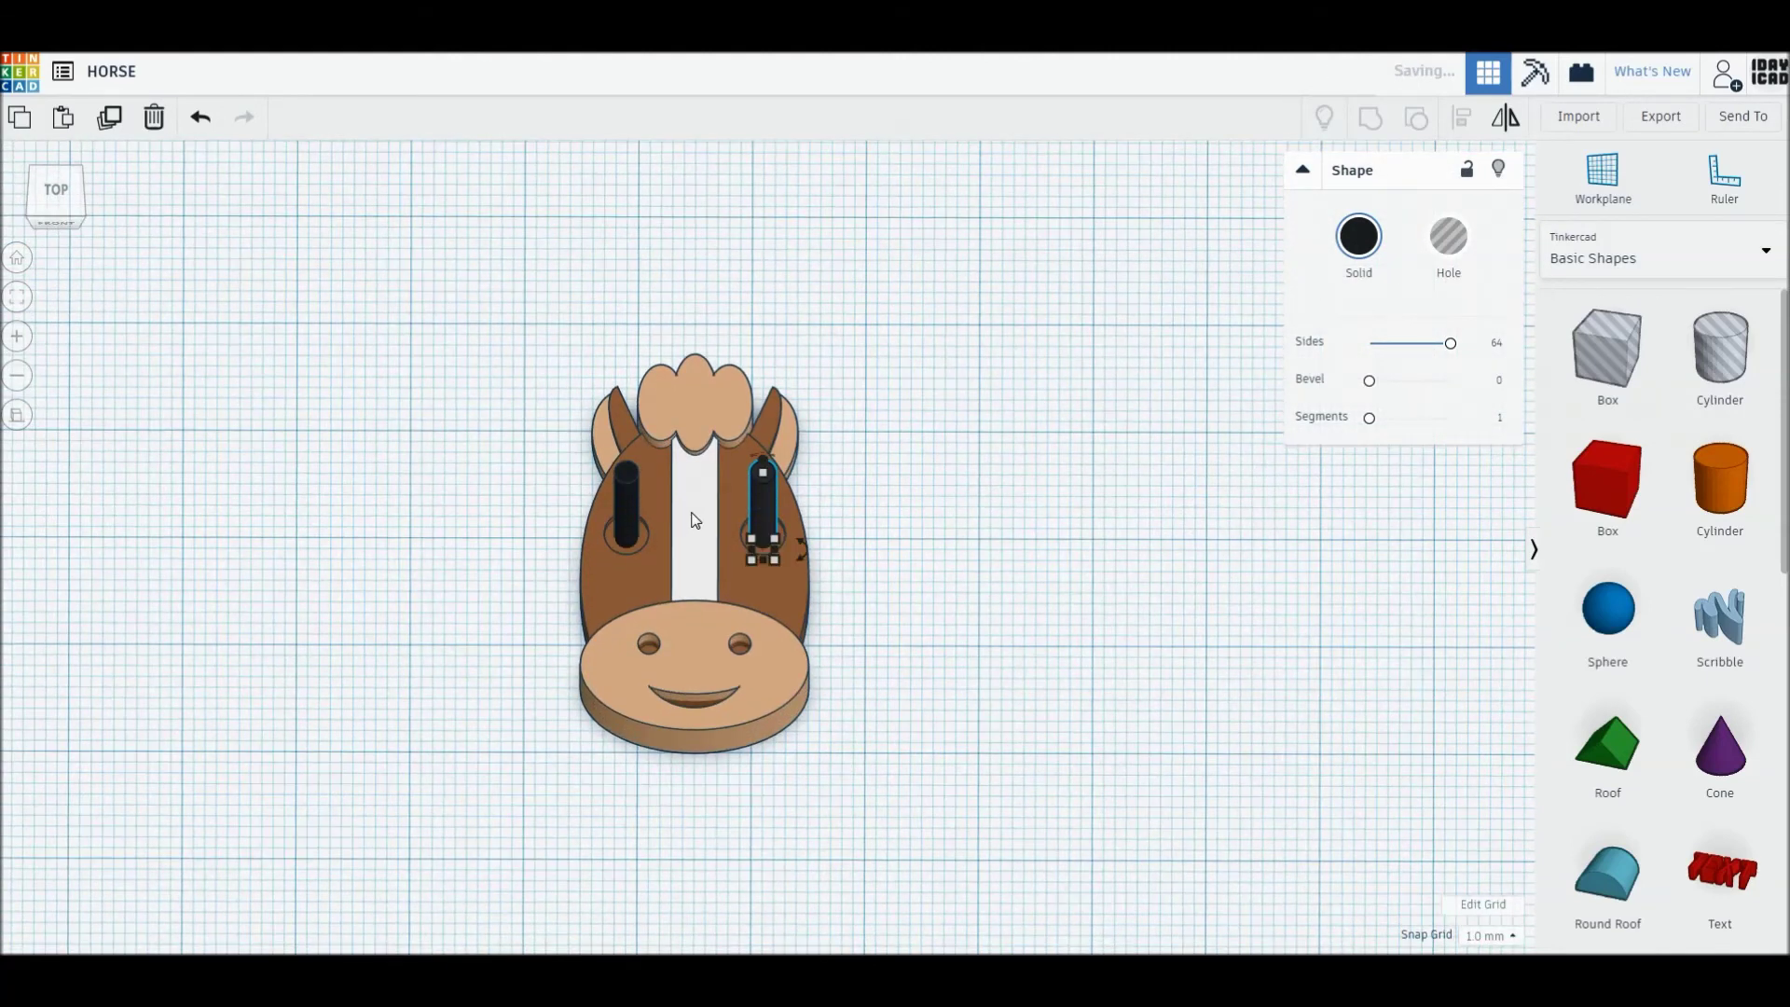
left_click(630, 487, "shift")
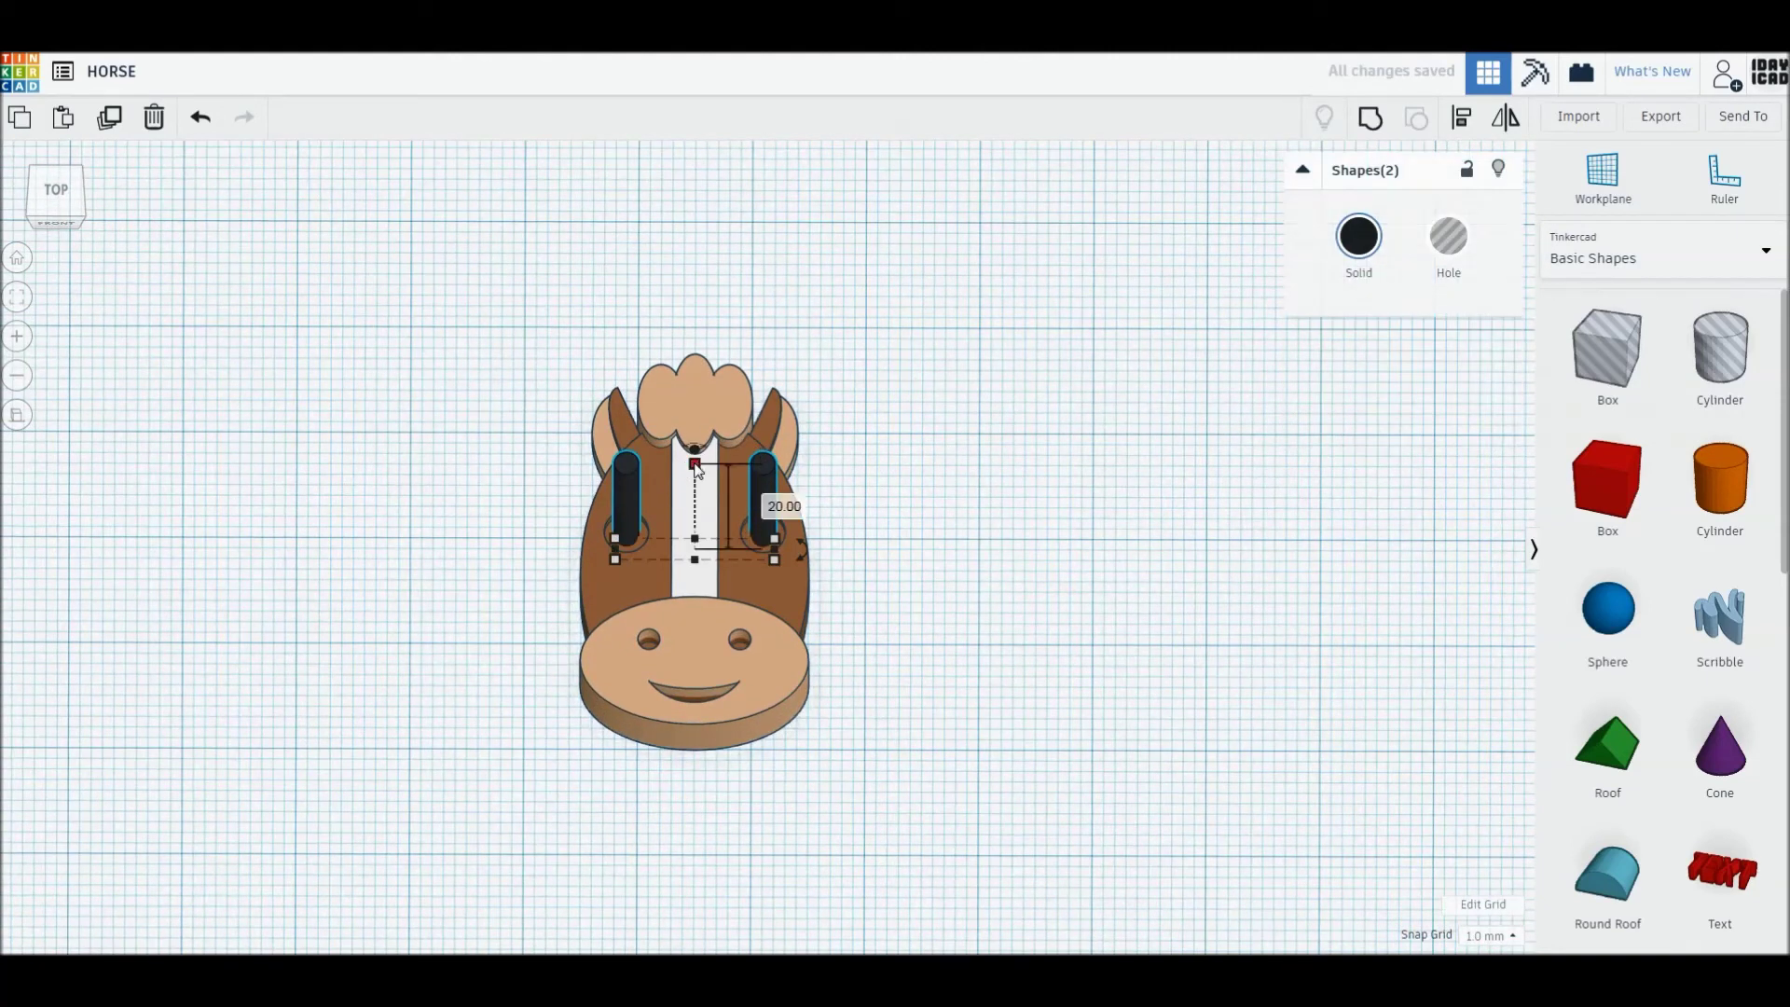
Set both pupils' dimension to 8 and ungroup the horse into its parts
left_click(781, 507)
type("8")
key("Return")
left_click(966, 485)
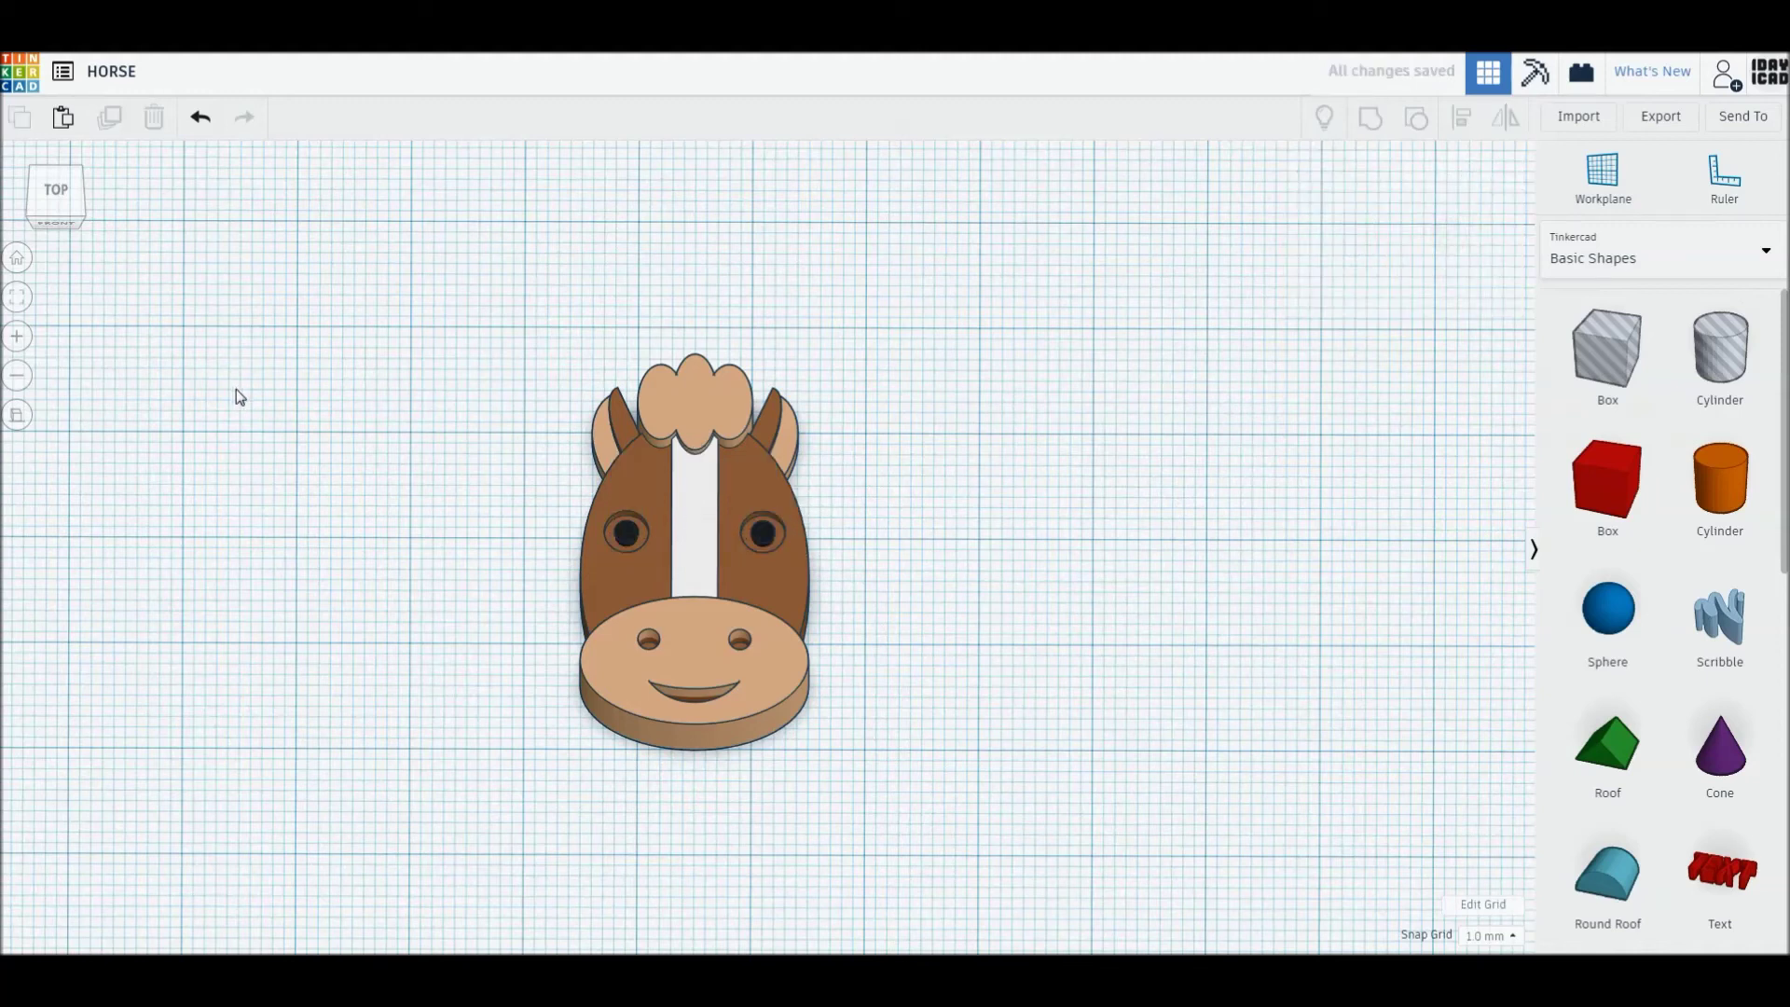
left_click(730, 399)
left_click(1417, 118)
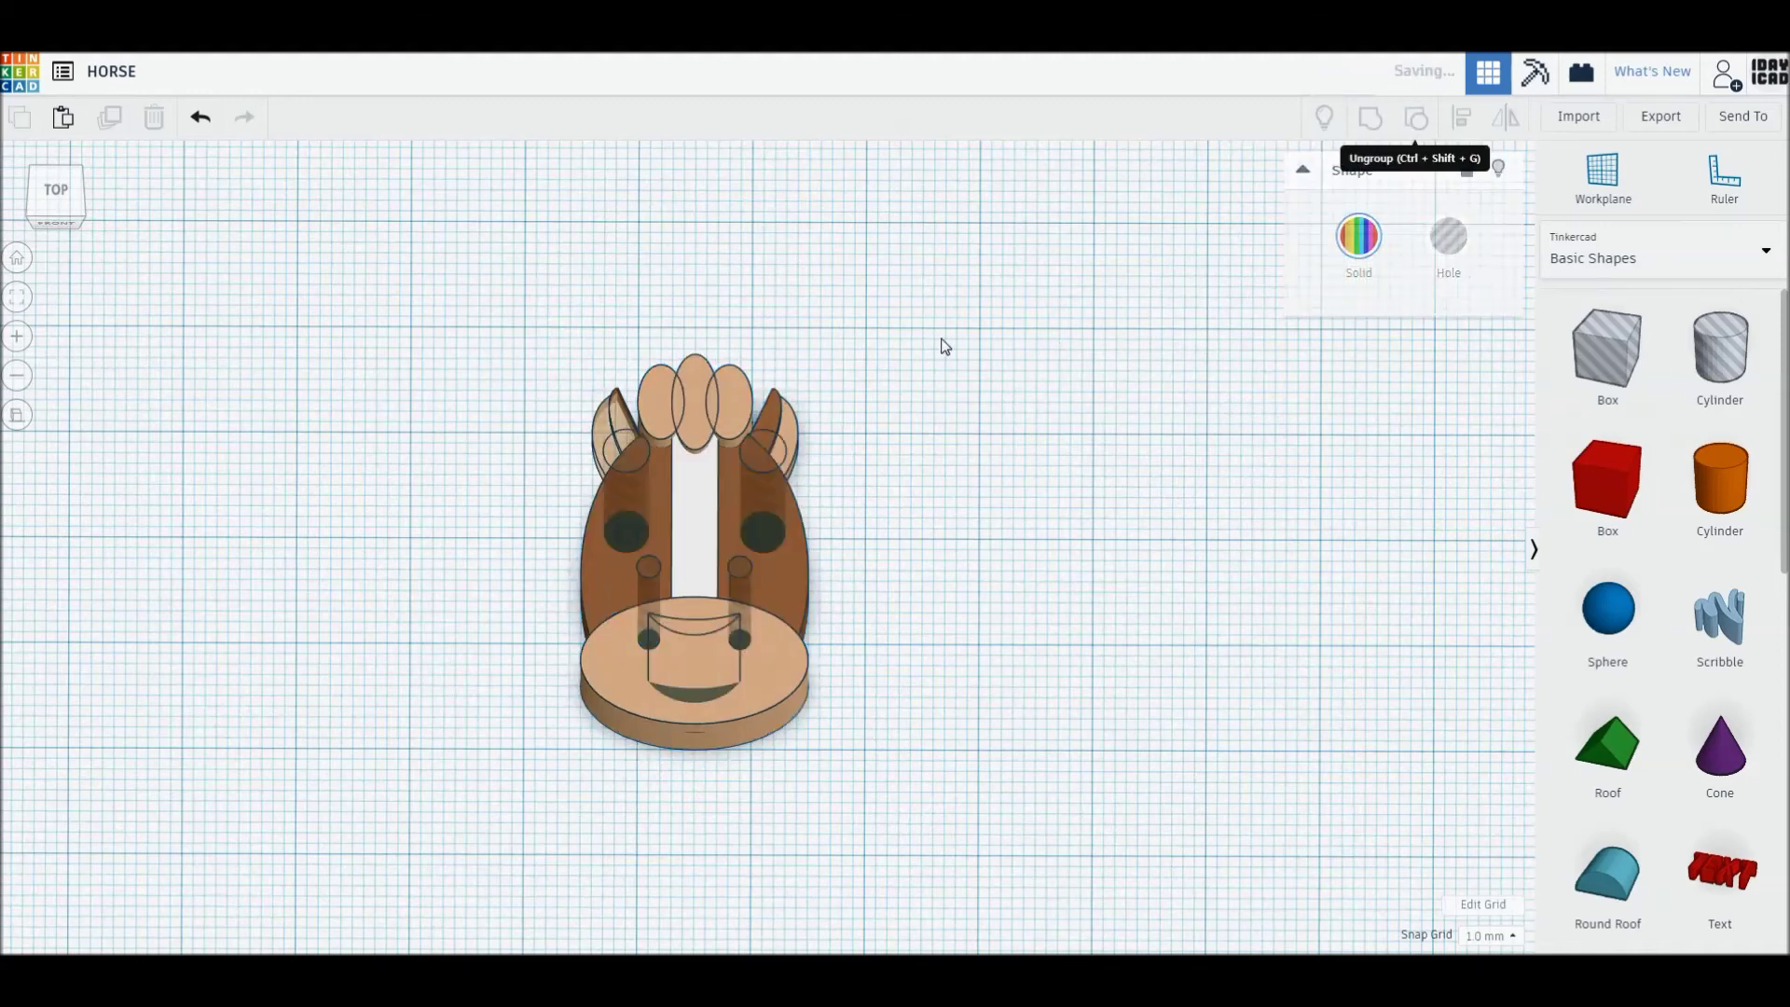
Edit the top mane oval's size, then undo twice back to the earlier state
left_click(700, 413)
left_click(784, 414)
key("Return")
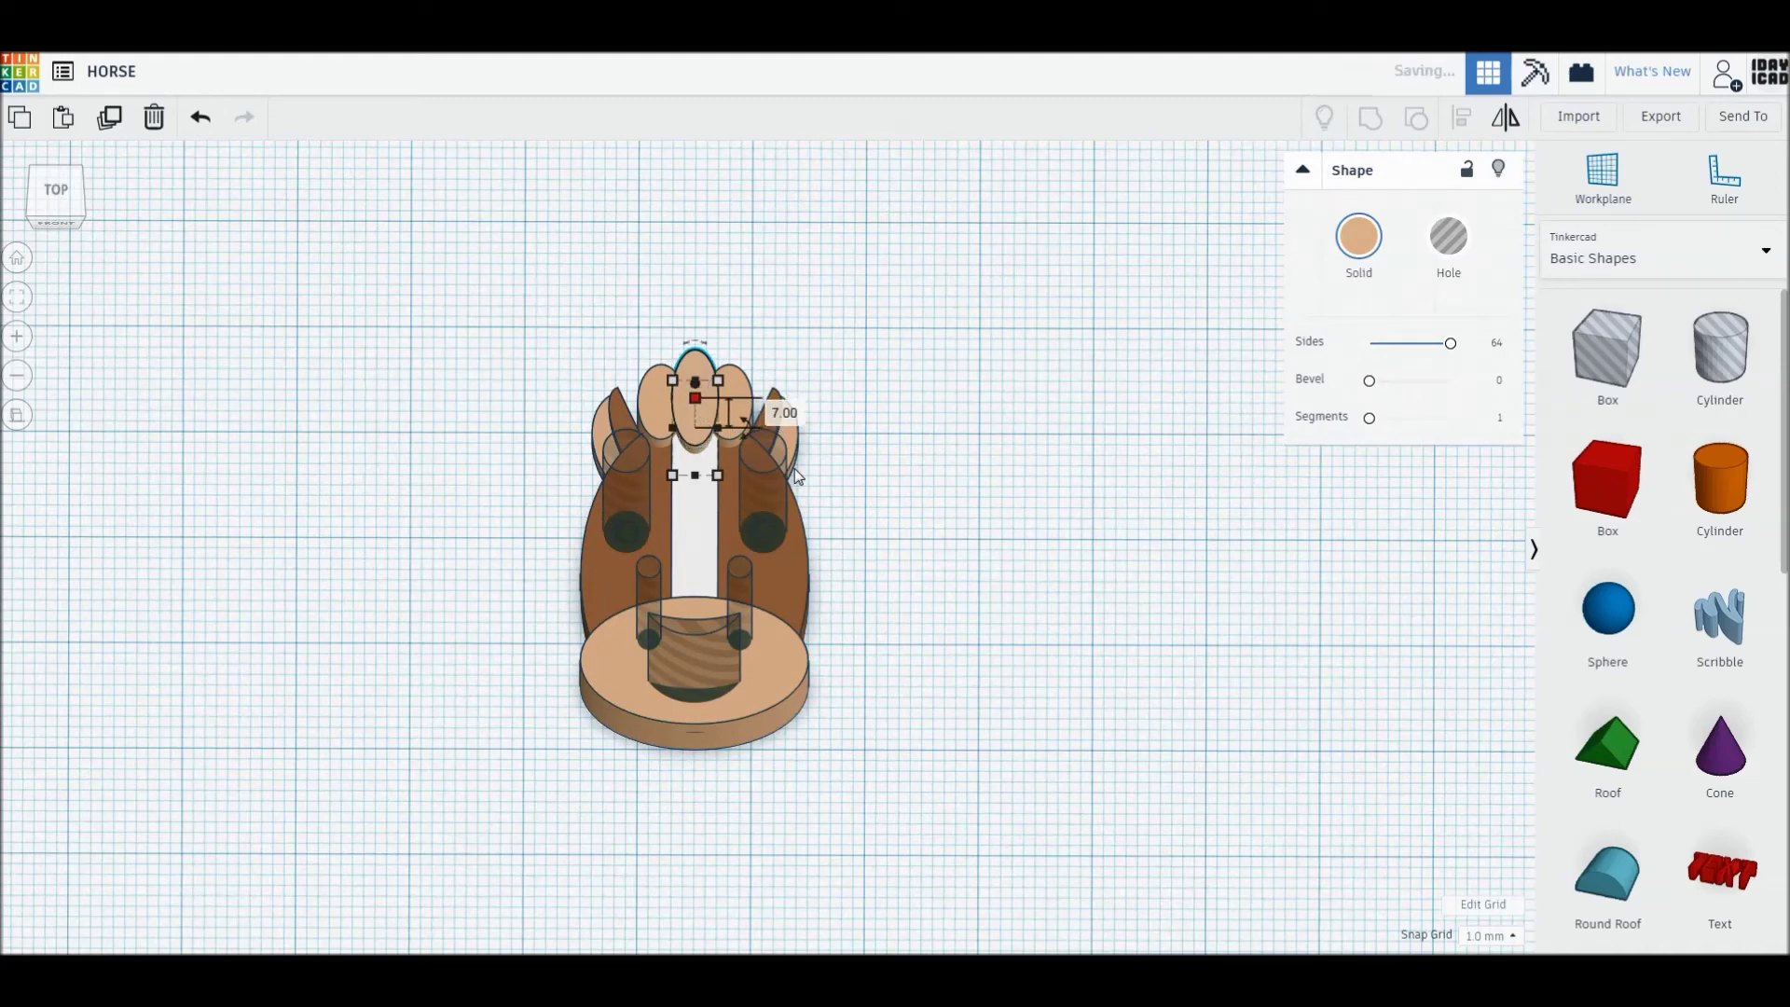
left_click_drag(373, 265, 919, 866)
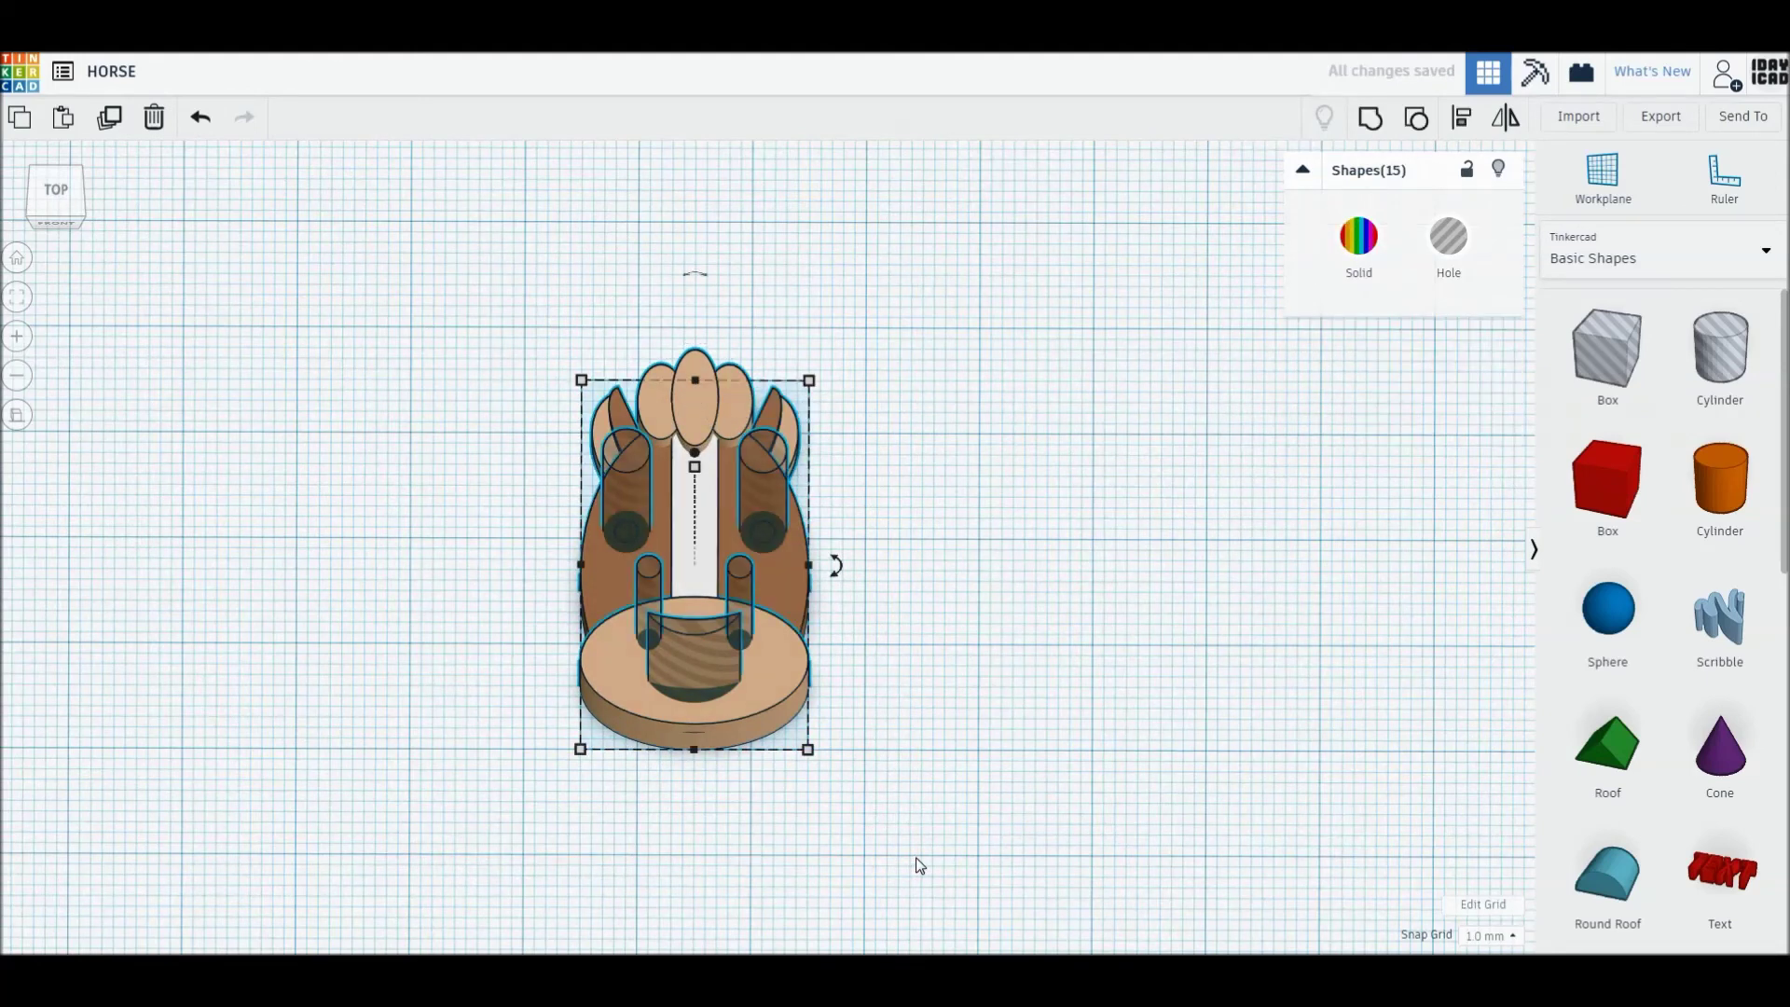
key("ctrl+z")
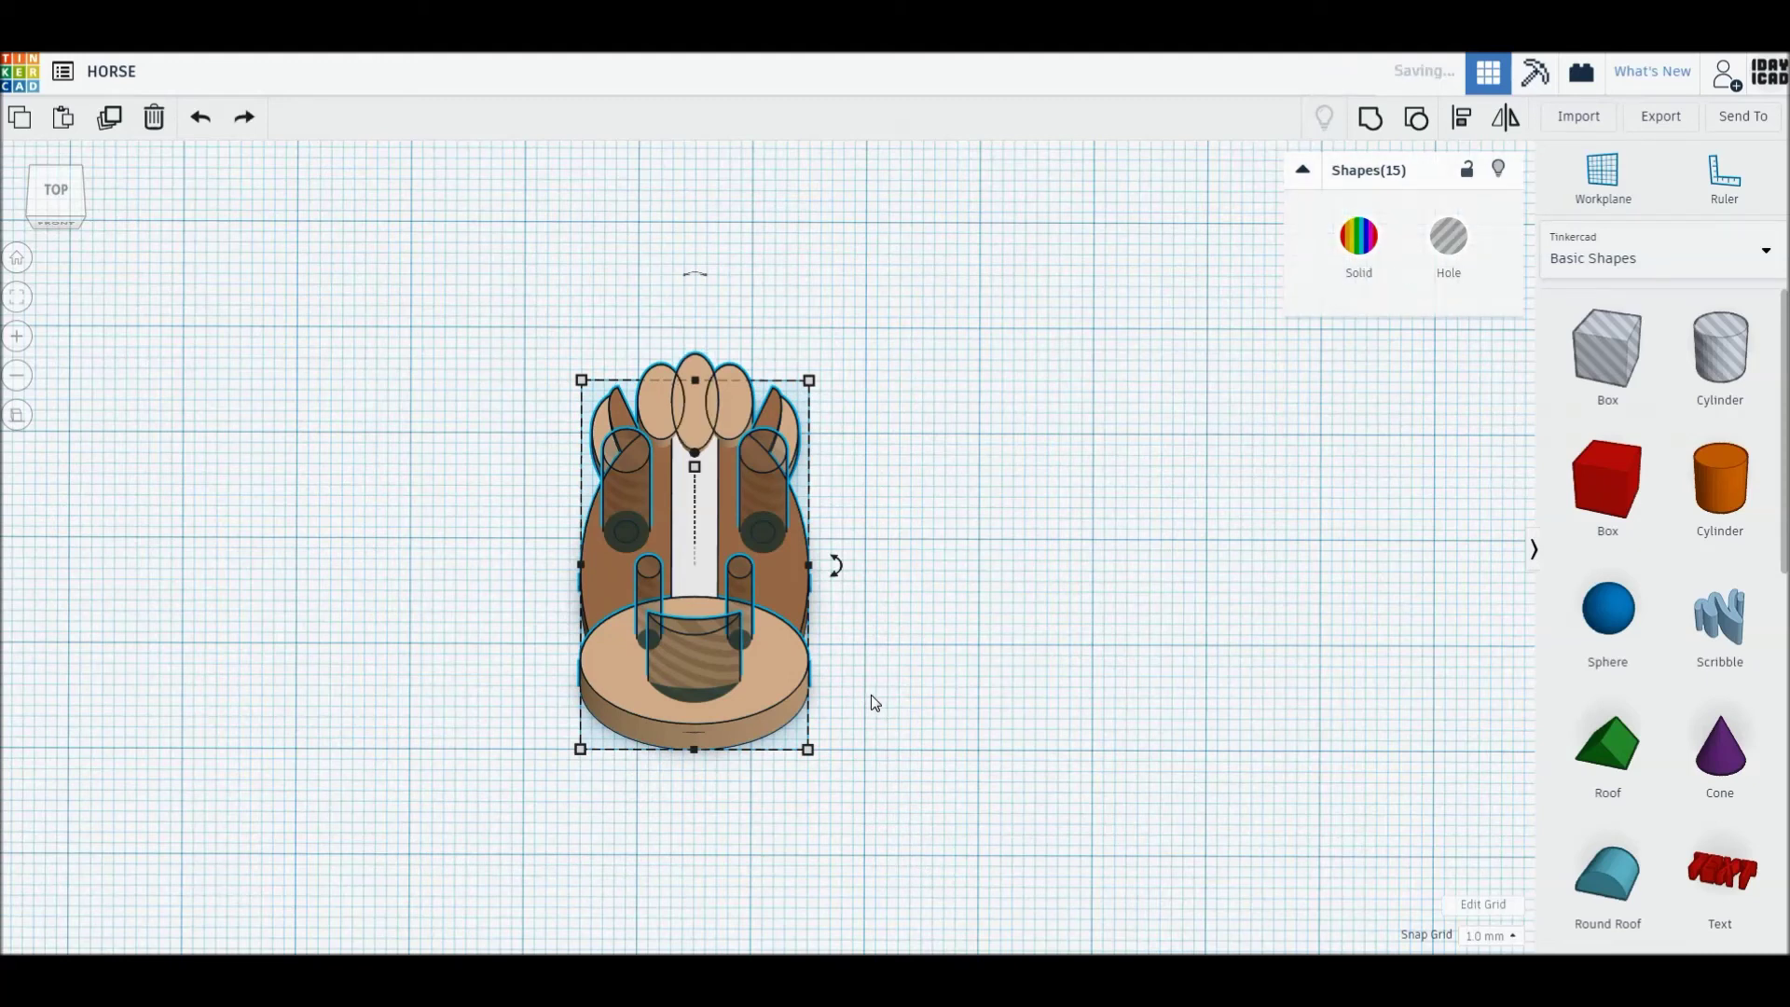
key("ctrl+z")
key("ctrl+z")
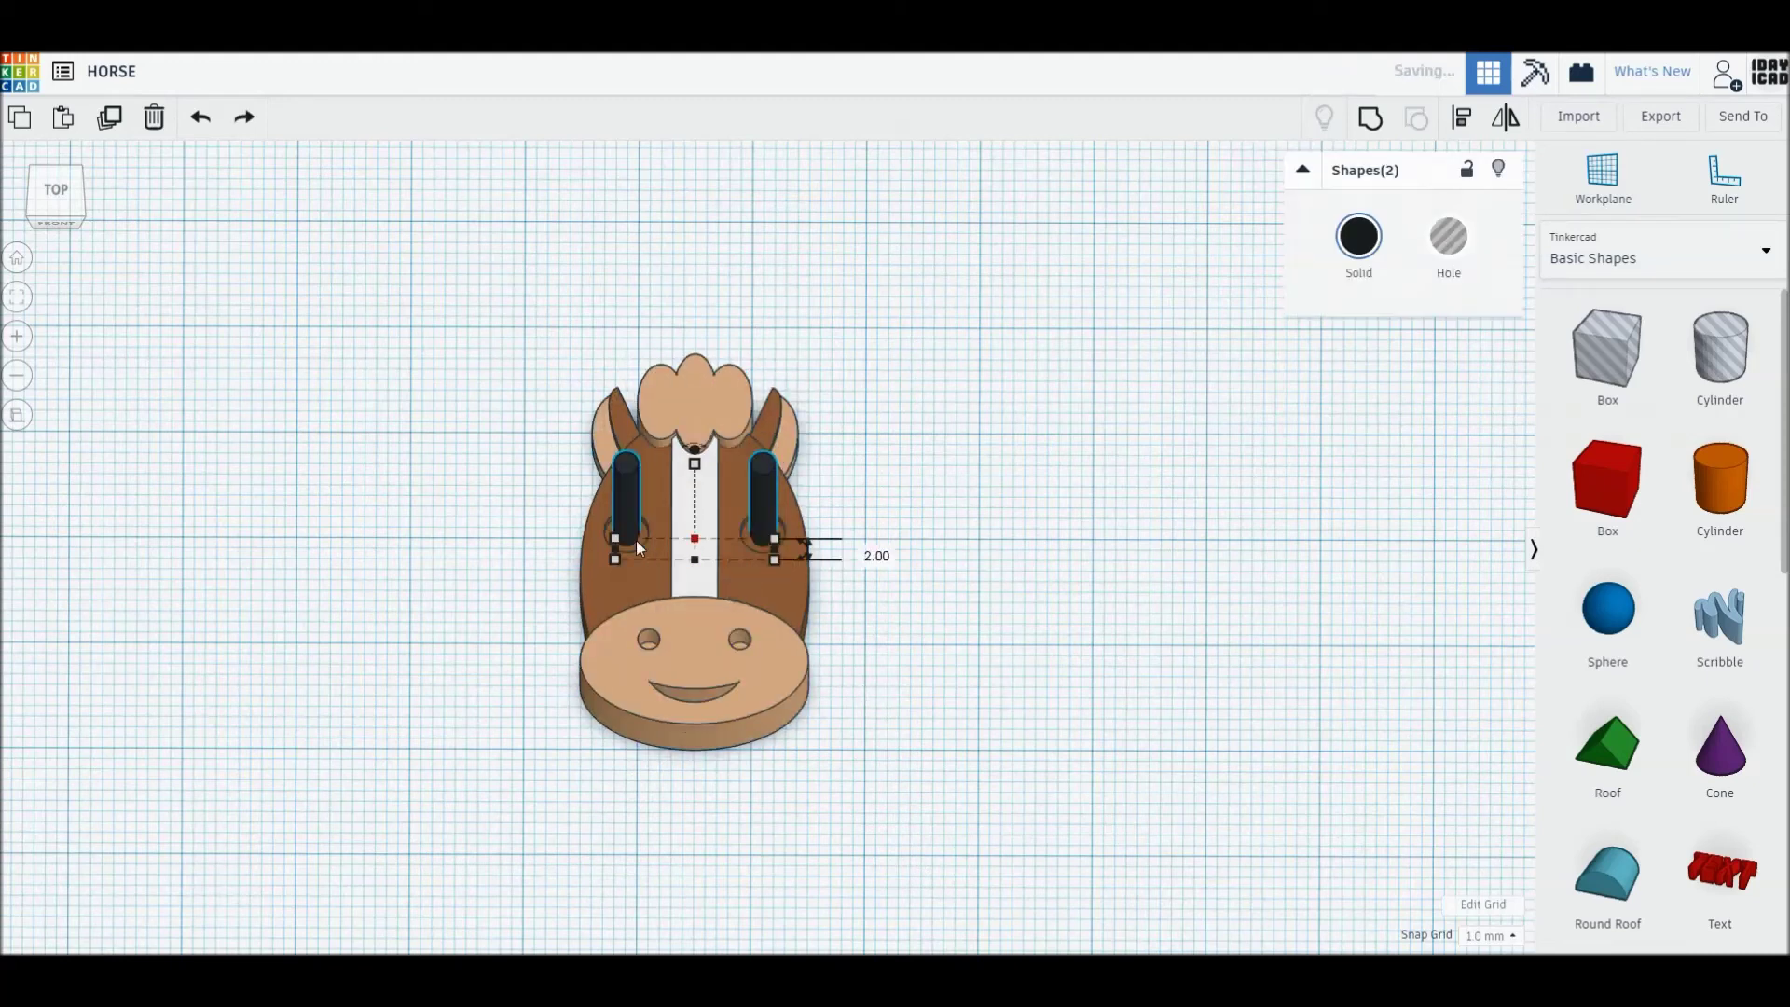
Move the pupils aside, adjust the centre mane oval, and regroup the horse in top view
left_click_drag(629, 526, 1004, 525)
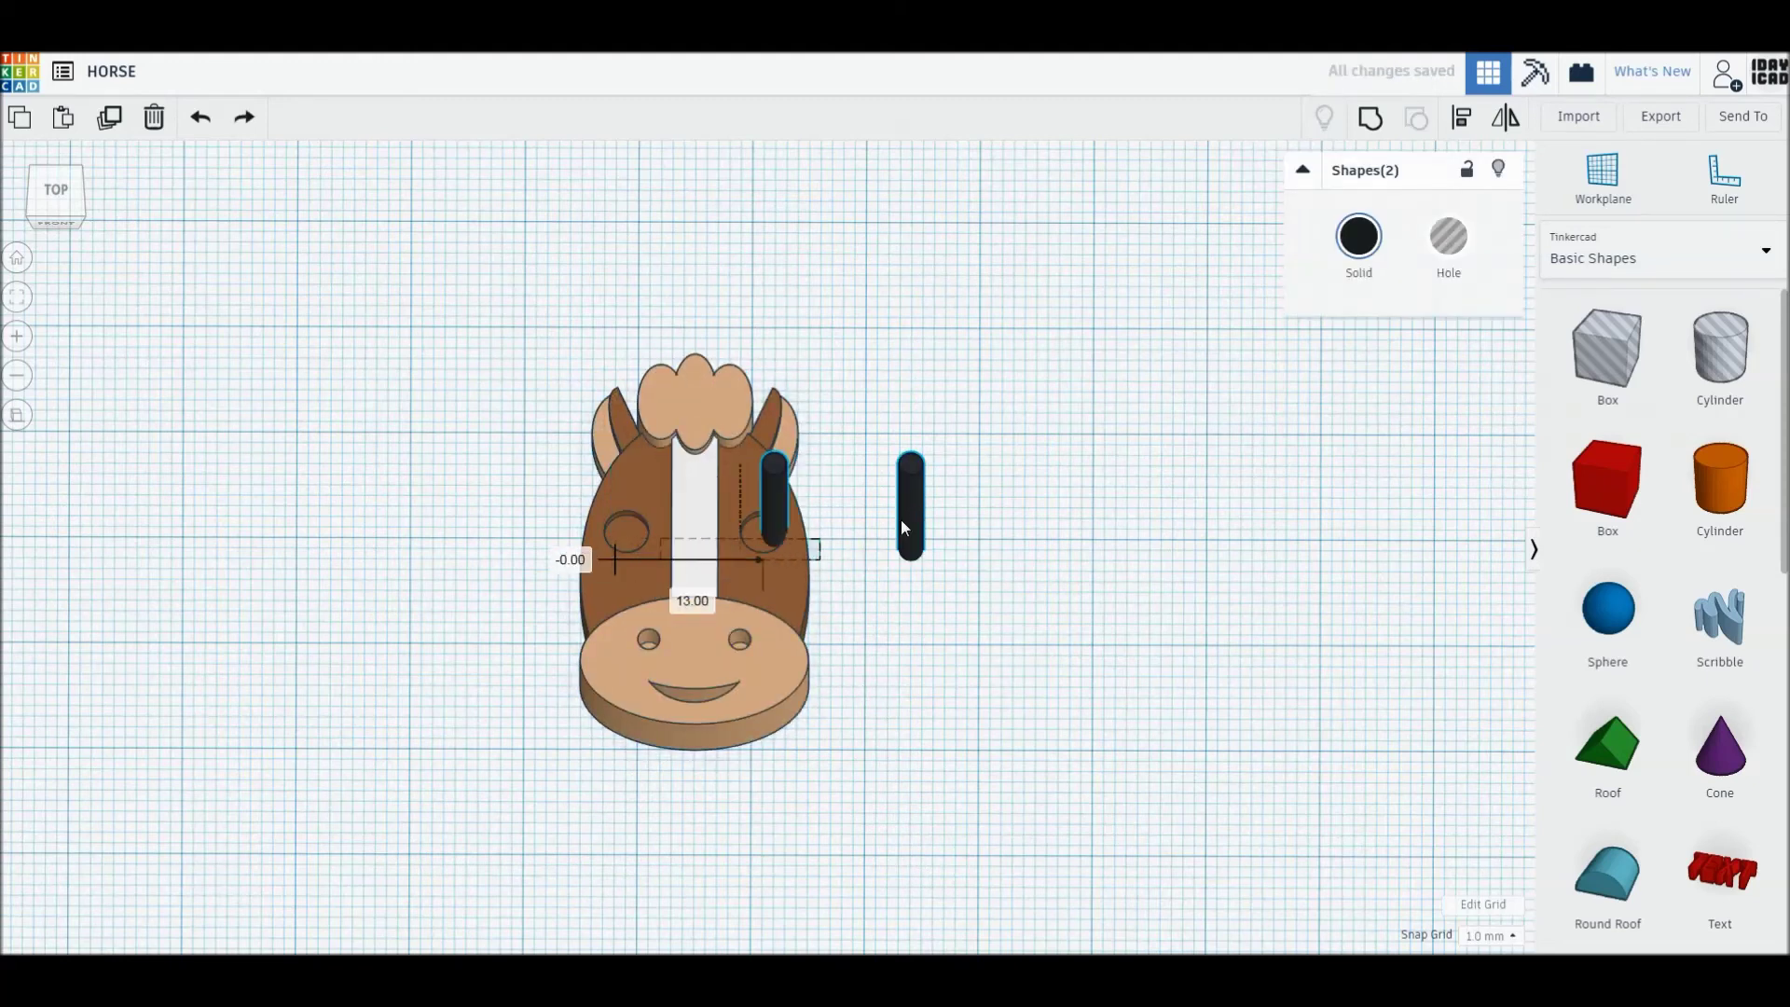
left_click(690, 412)
left_click(1417, 118)
left_click(718, 415)
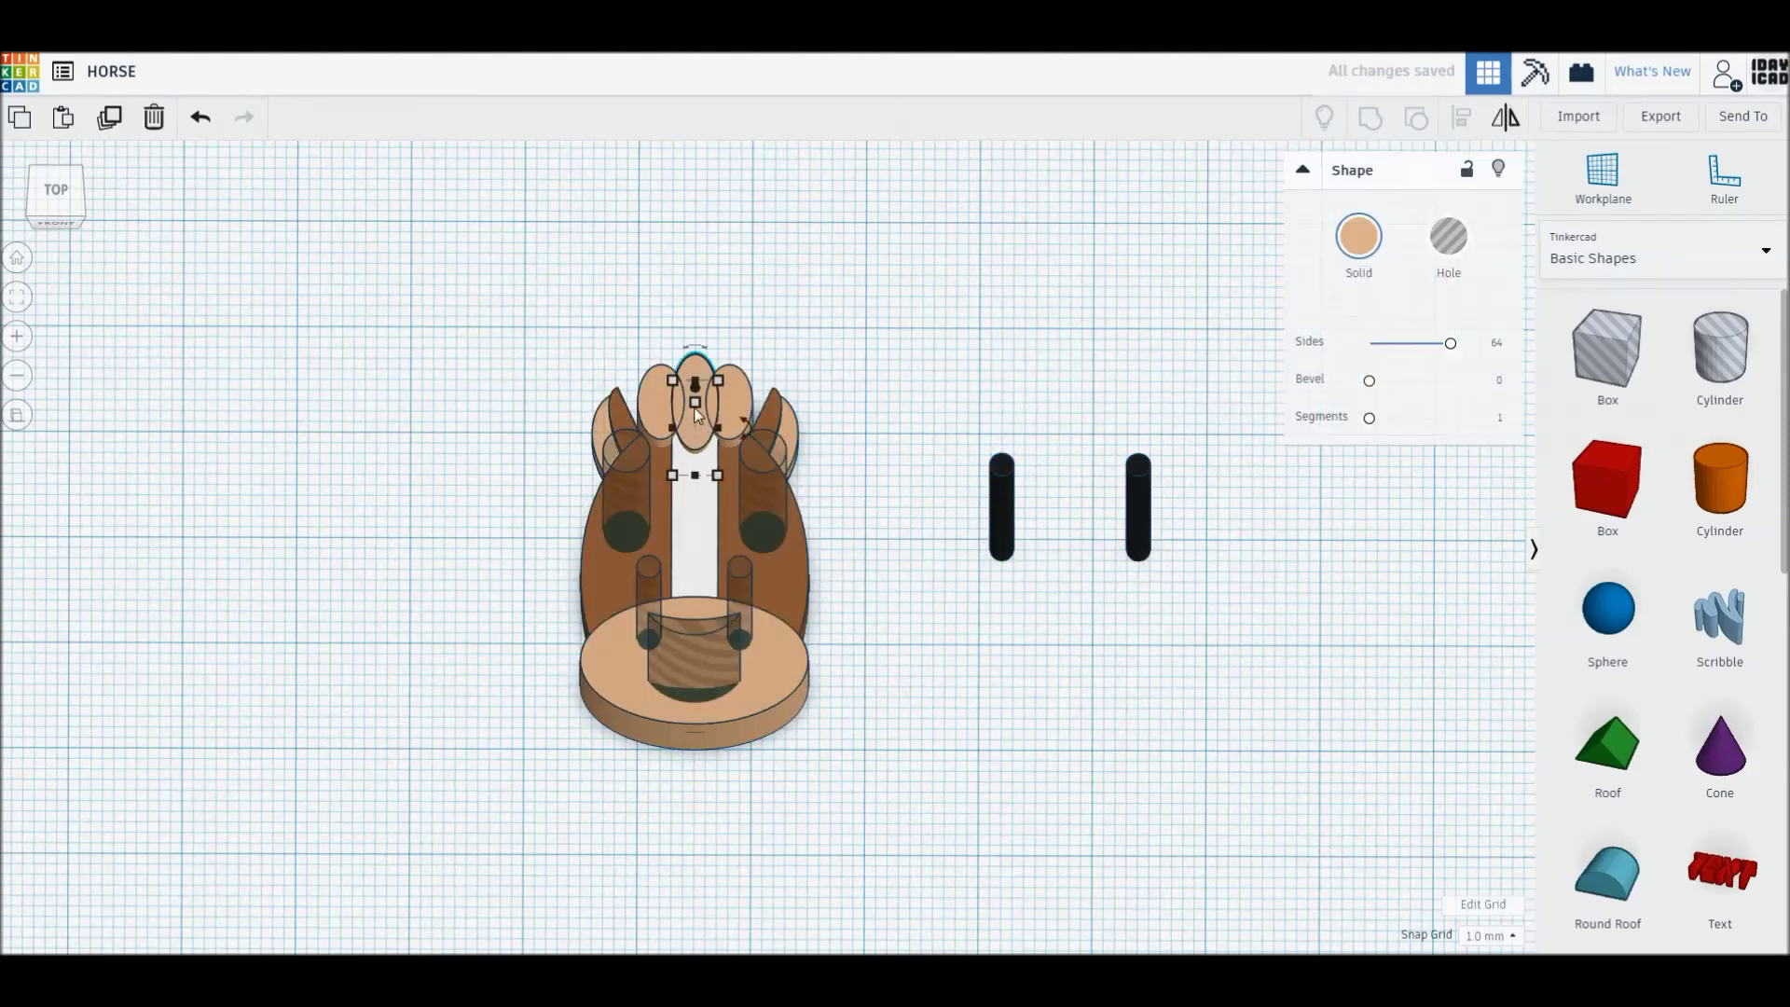
key("Return")
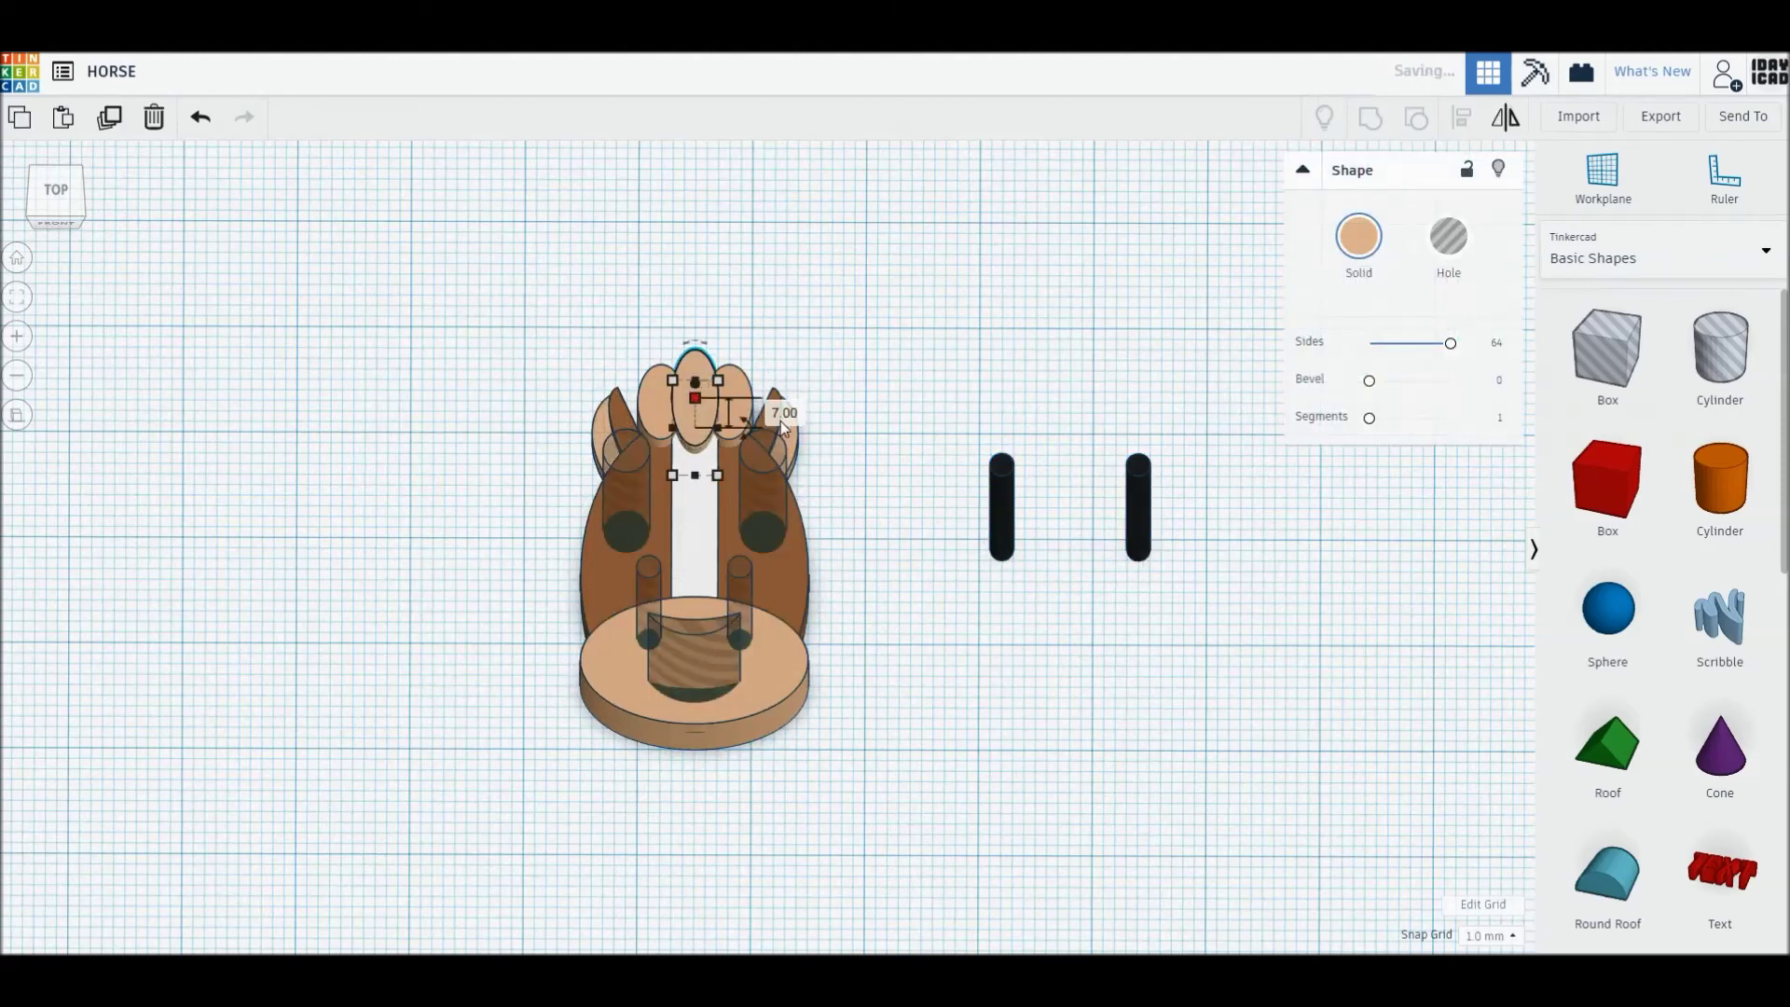
left_click_drag(547, 308, 813, 802)
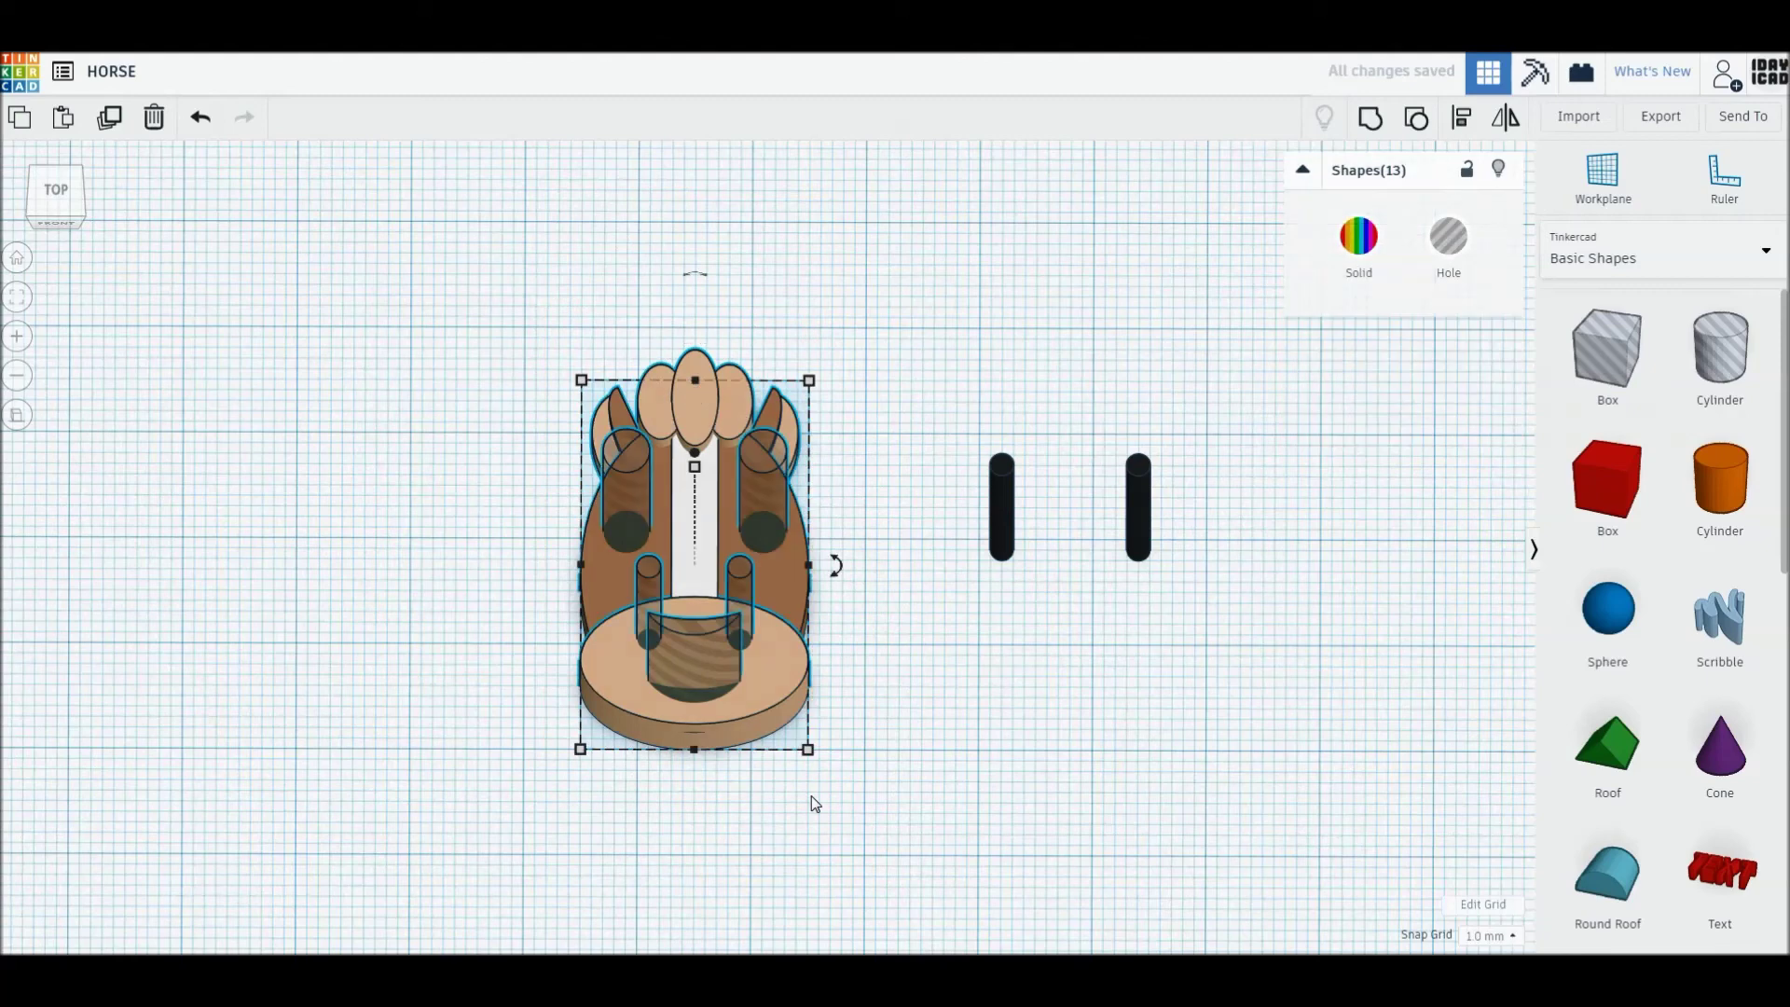
key("ctrl+g")
left_click(53, 194)
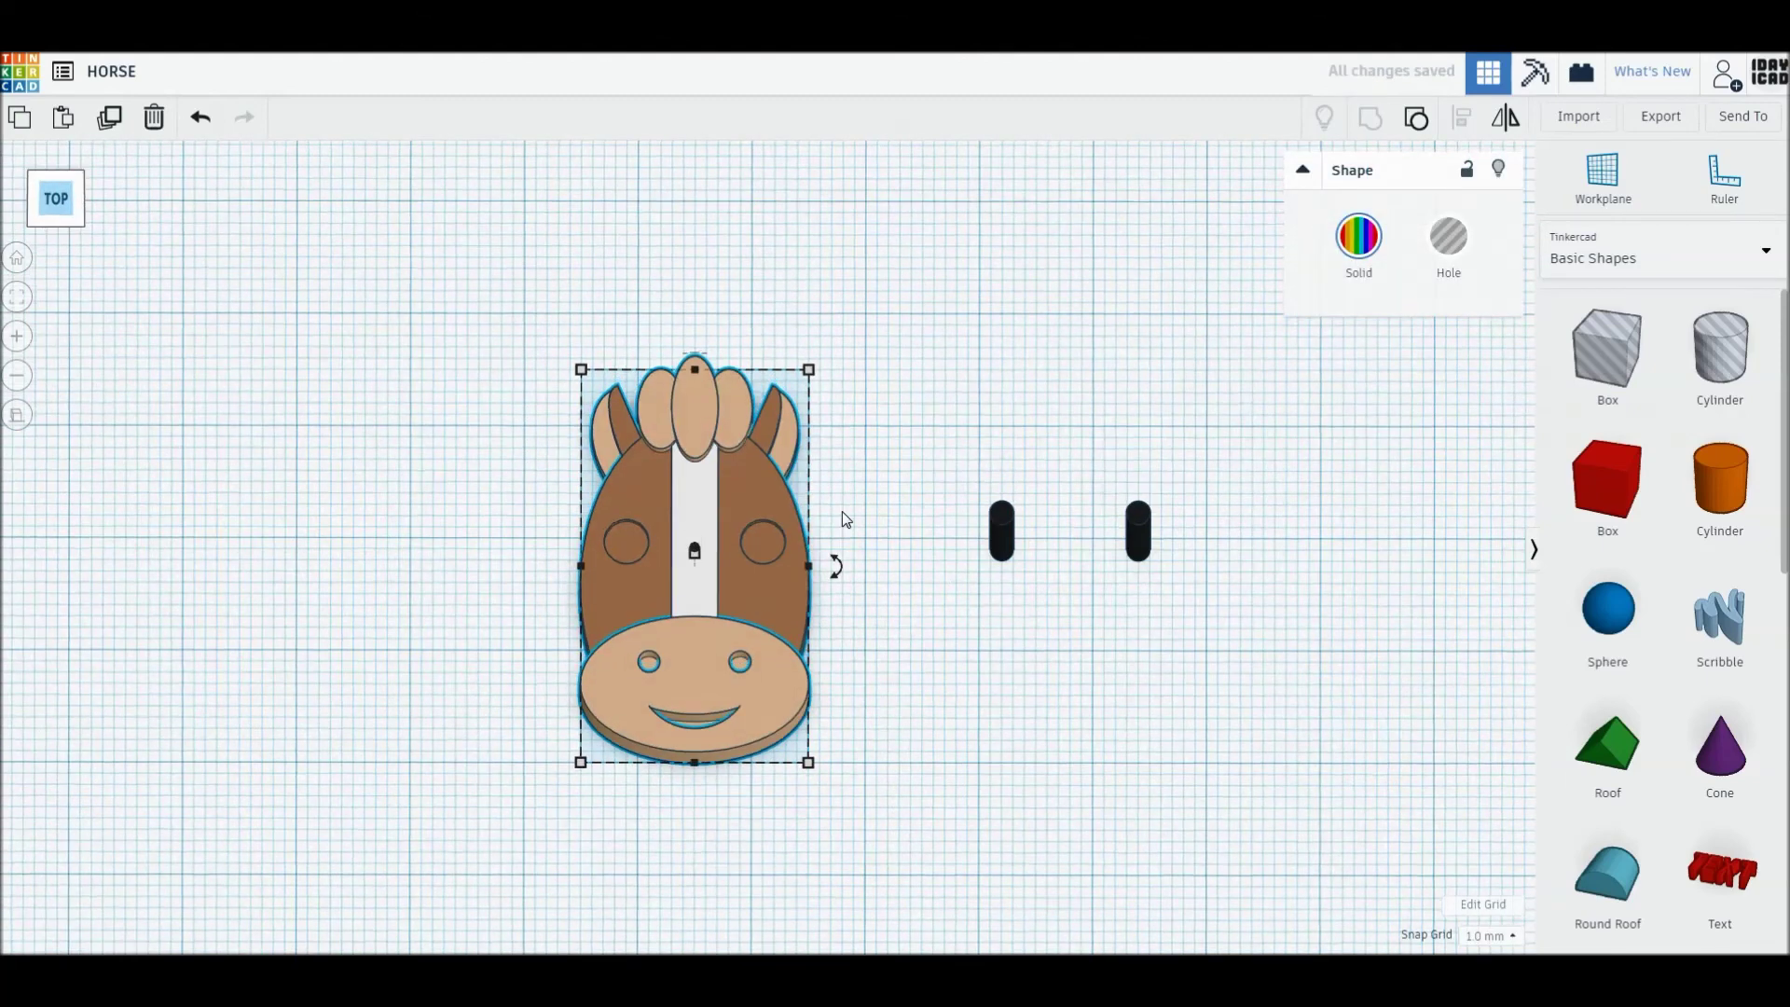
Move both black pupils onto the horse's eyes and group them with the head
mouse_move(968, 500)
left_mouse_down()
mouse_move(1166, 573)
mouse_move(878, 569)
left_mouse_up()
key("ctrl+z")
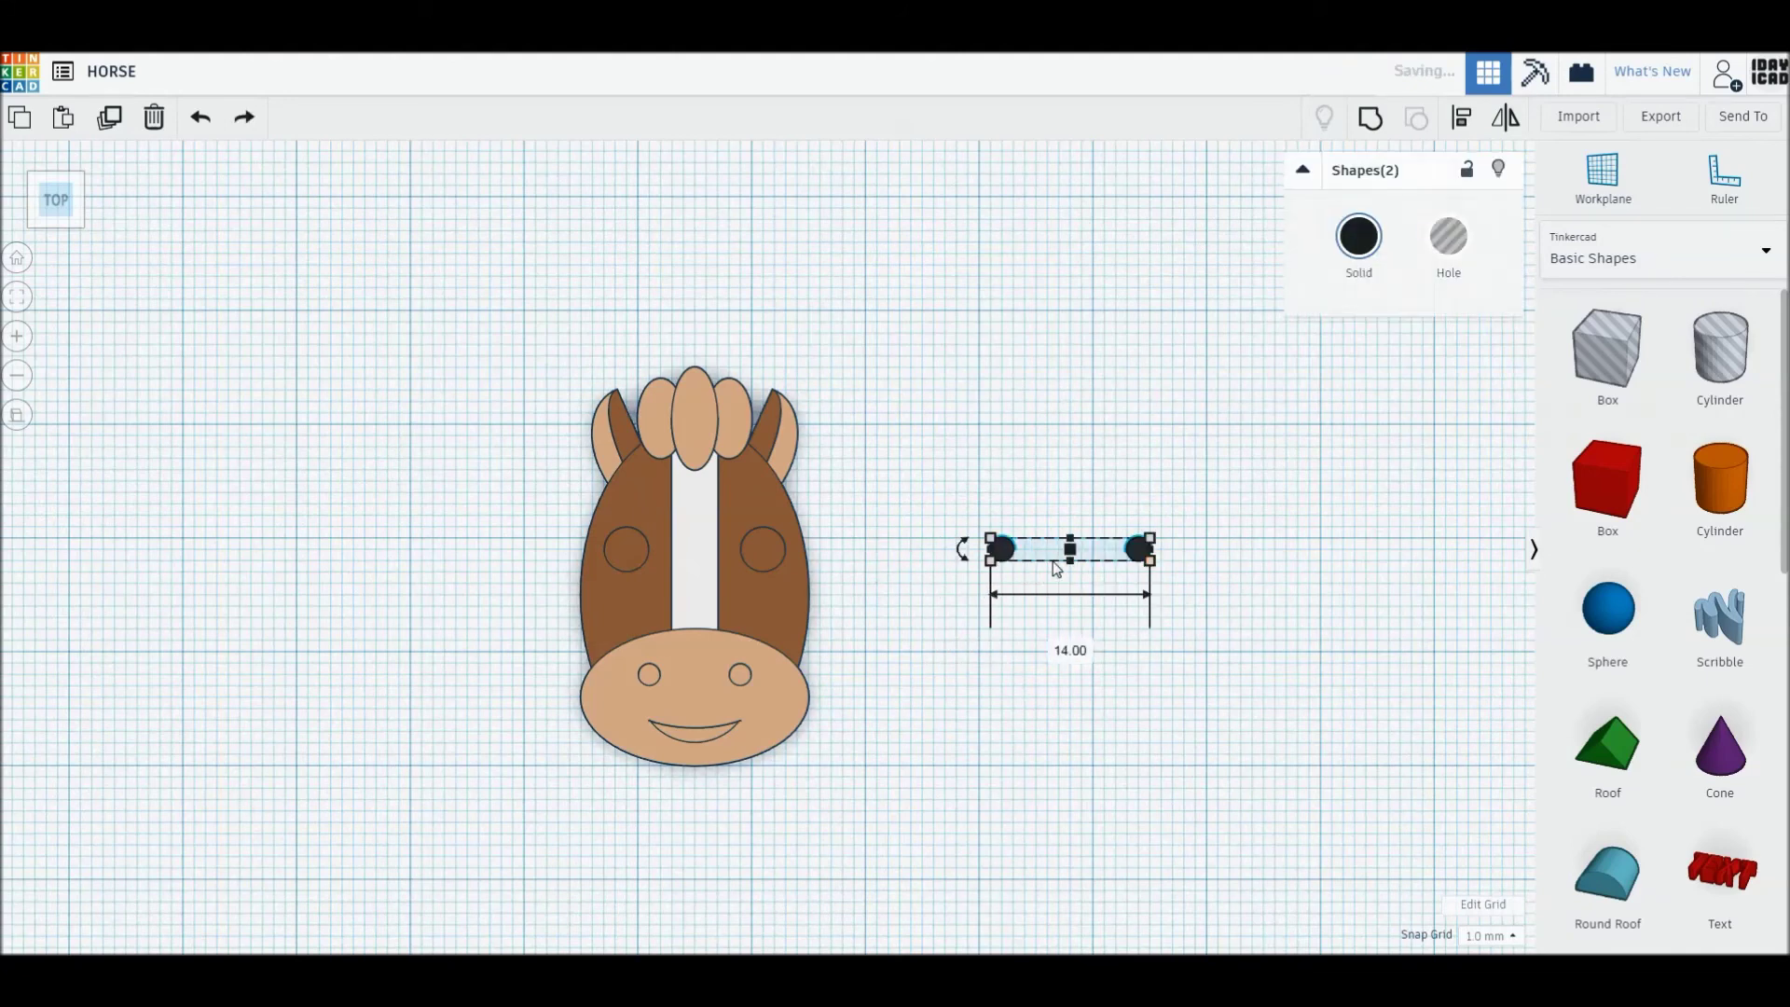
left_click_drag(1123, 552, 769, 552)
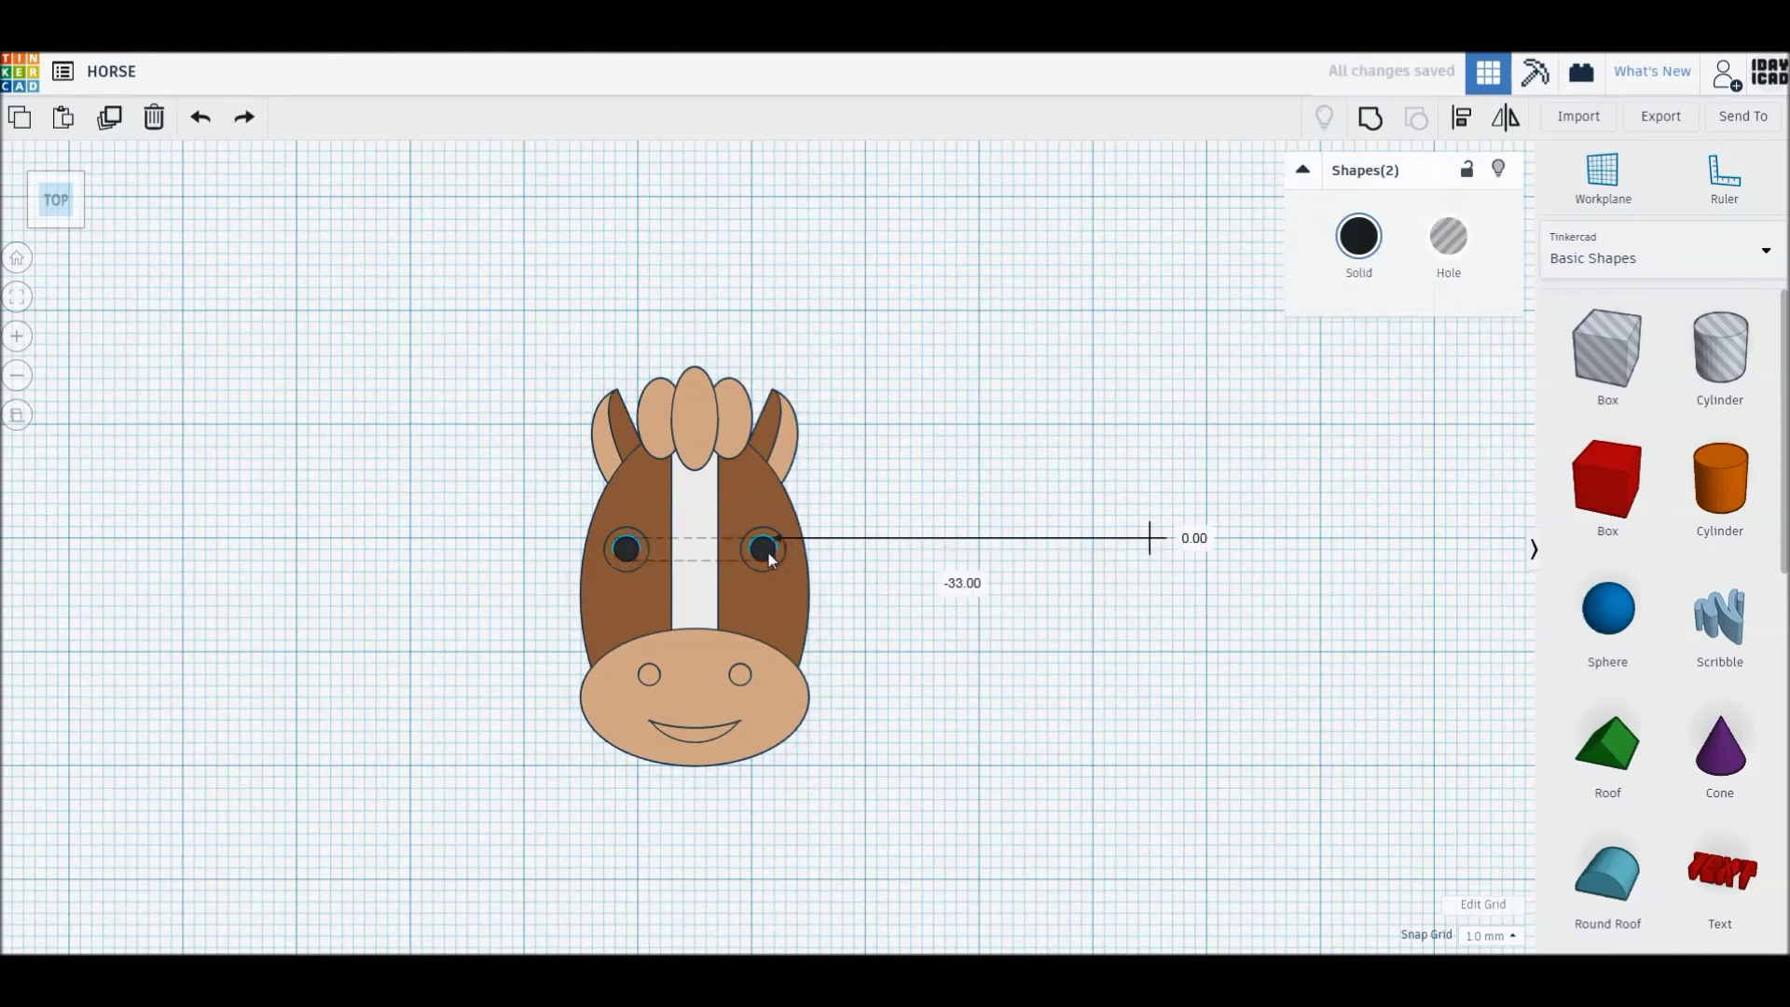
left_click_drag(388, 252, 968, 788)
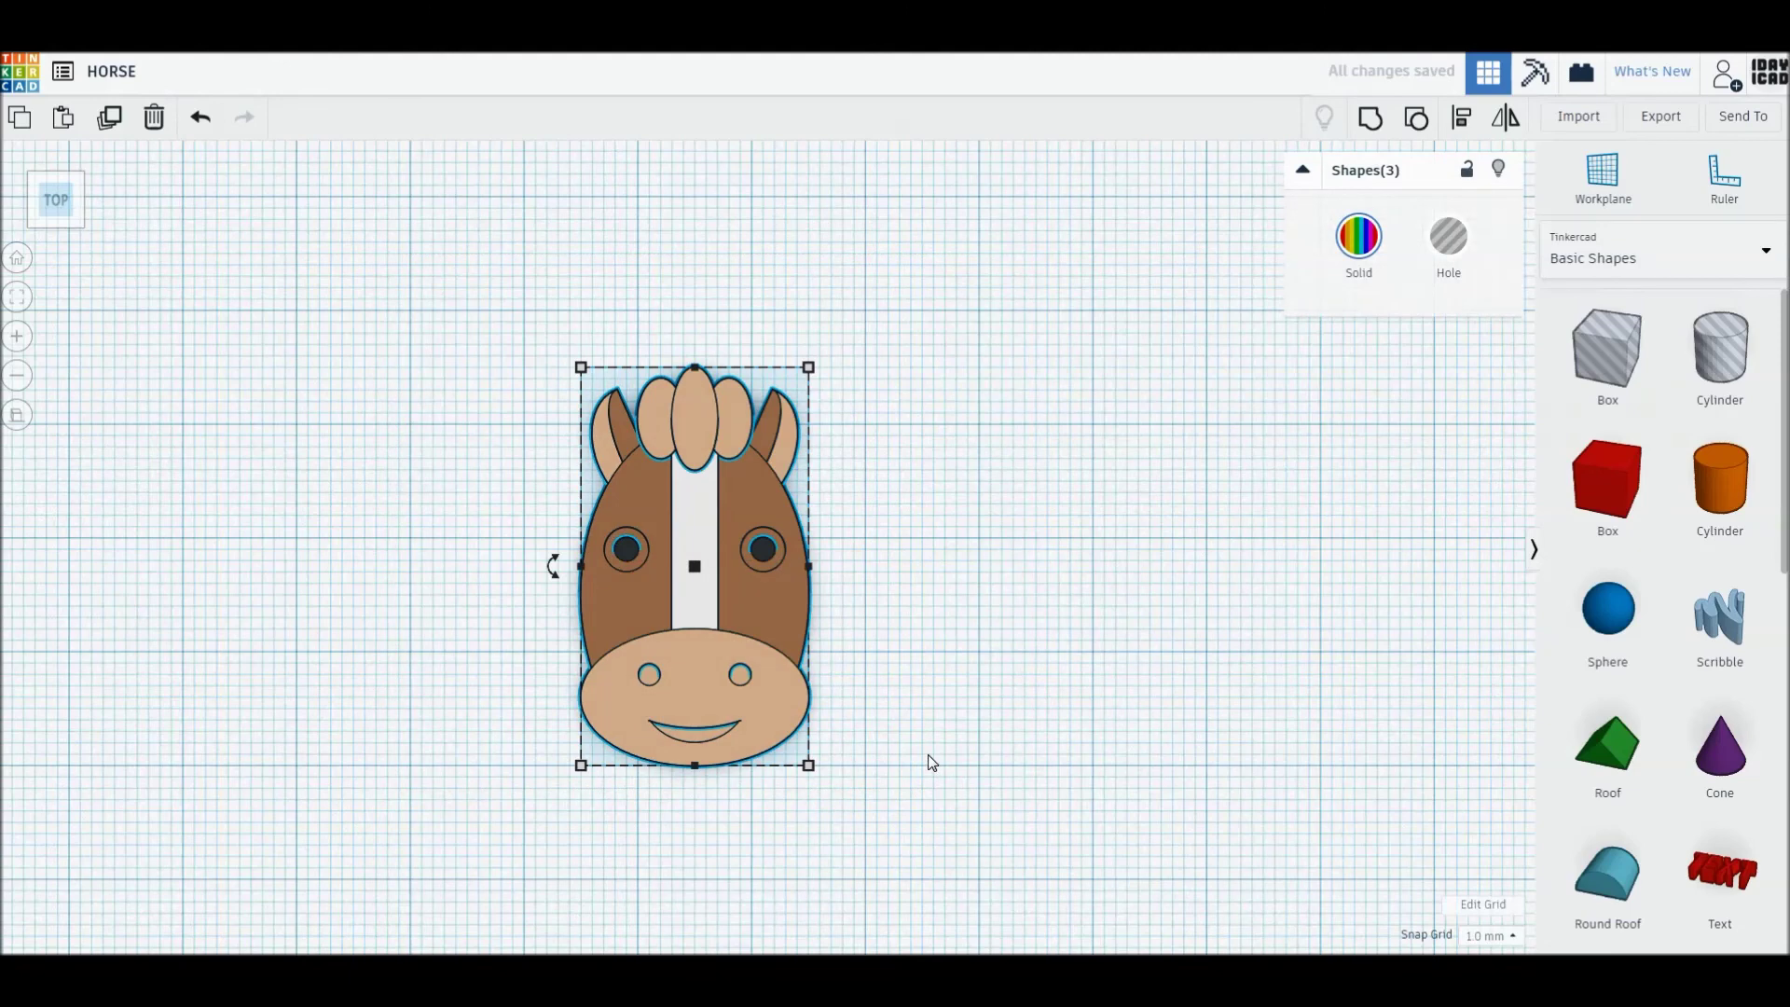
key("ctrl+g")
right_click_drag(524, 743, 668, 668)
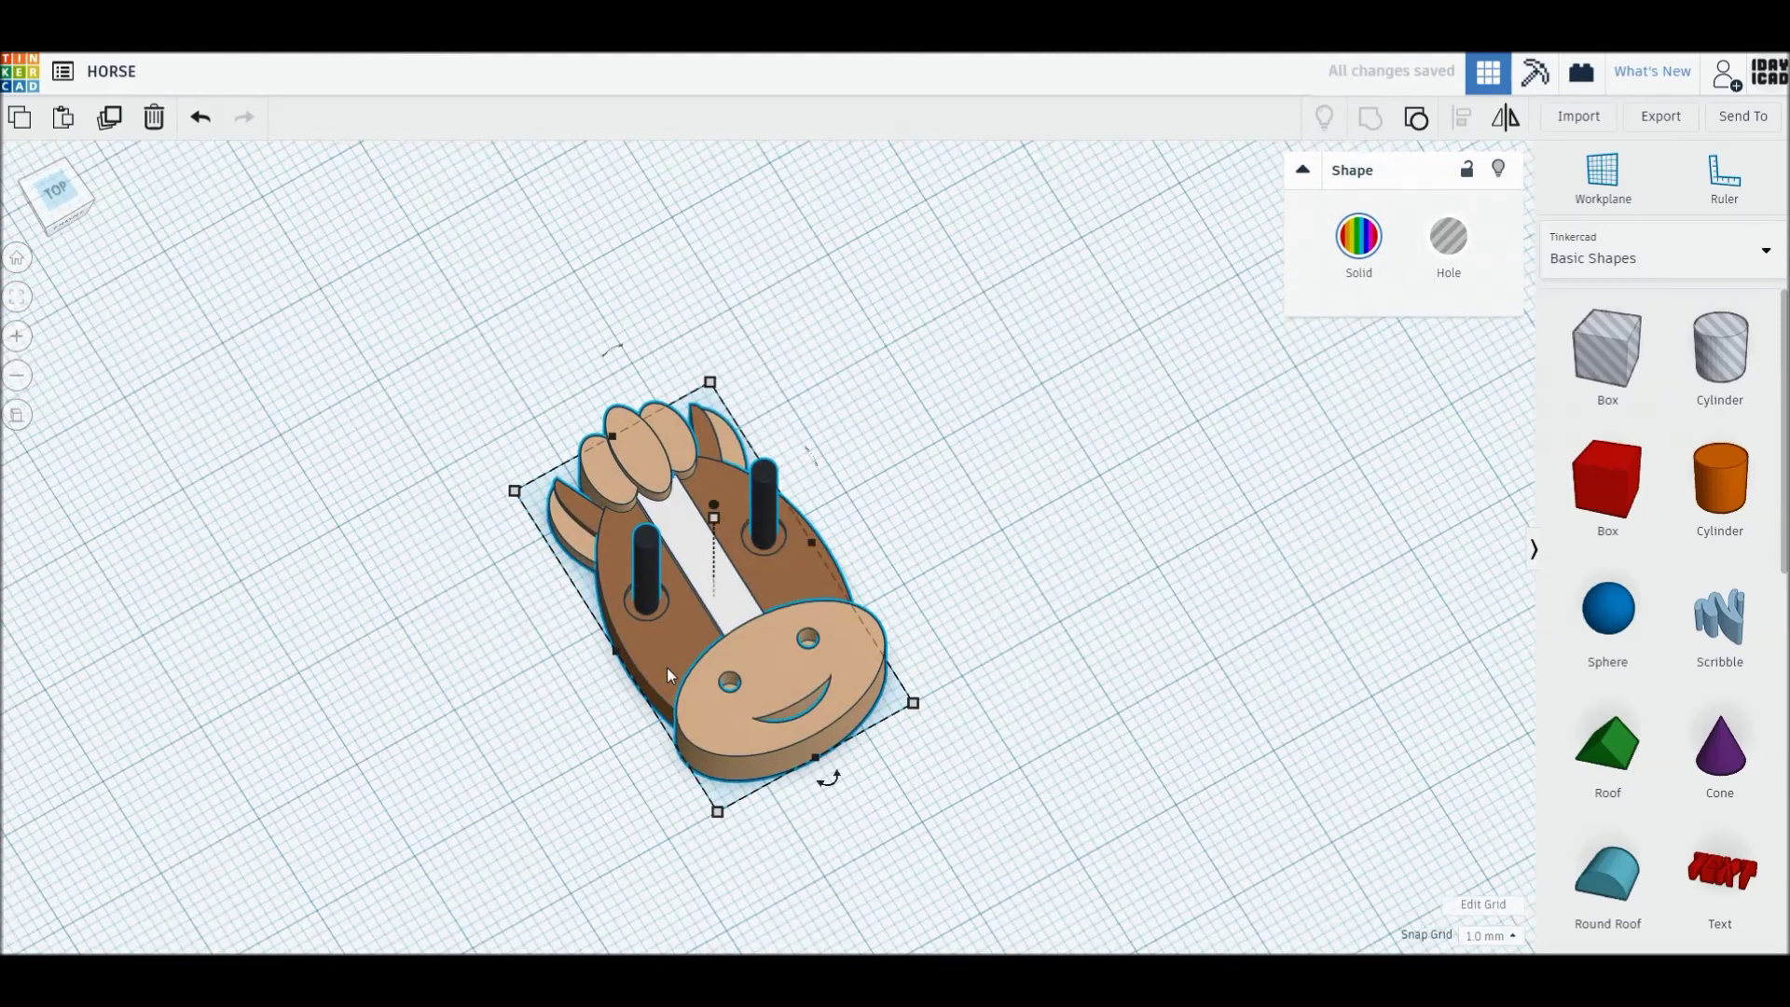
Inside the group, set the height of both pupil pegs to 2 mm
double_click(651, 600)
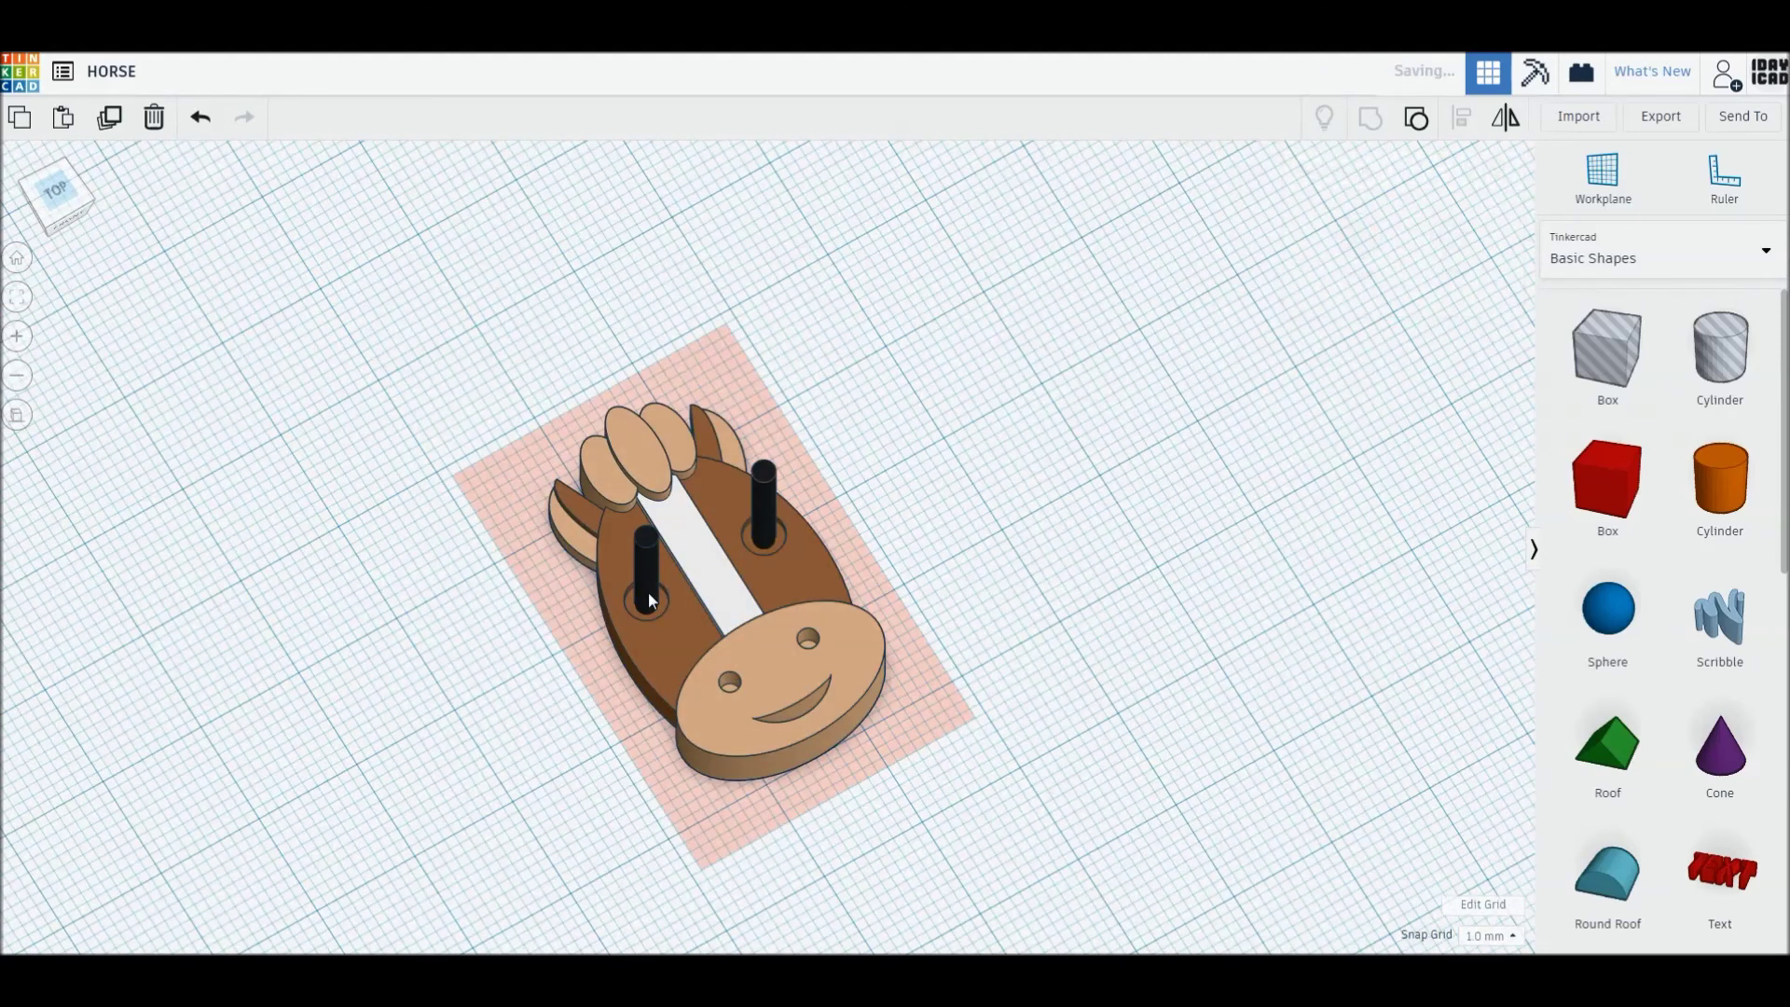
left_click(648, 593)
left_click(737, 576)
type("2")
key("Return")
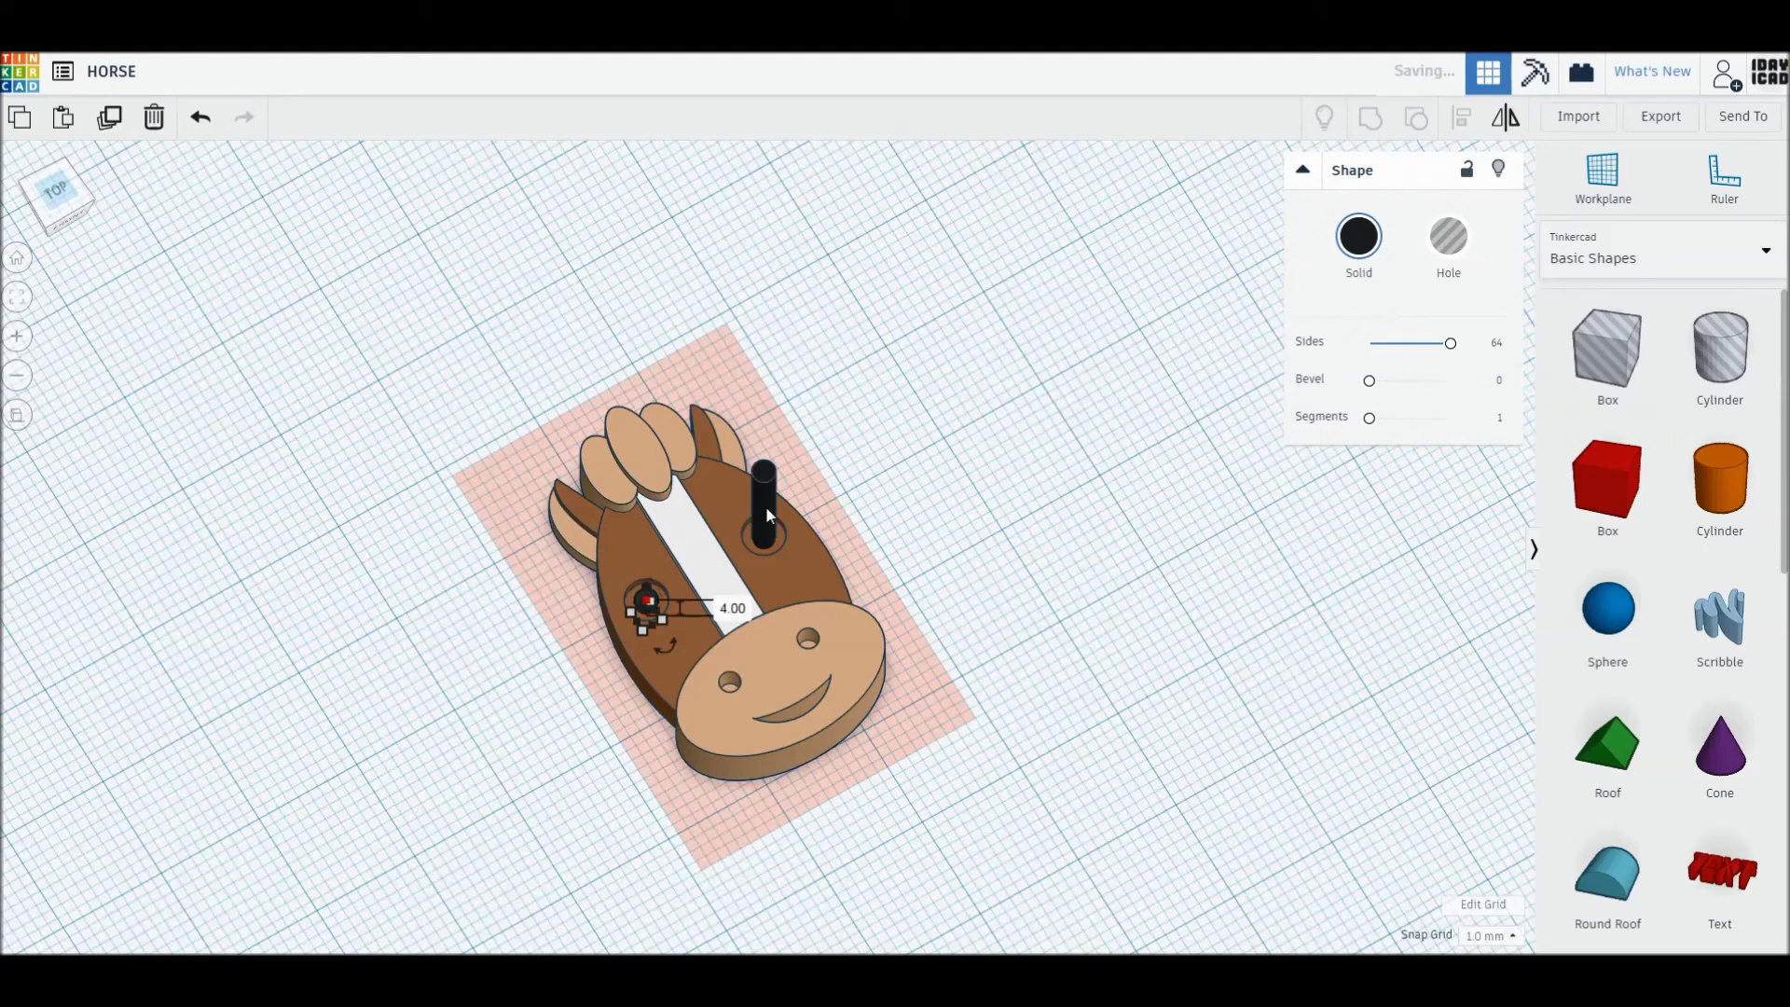
left_click(769, 483)
left_click(846, 513)
type("2")
key("Return")
left_click(990, 558)
Exit the group, then select the horse and begin rotating it upright
key("ctrl+a")
left_click(992, 562)
right_click_drag(915, 631, 951, 607)
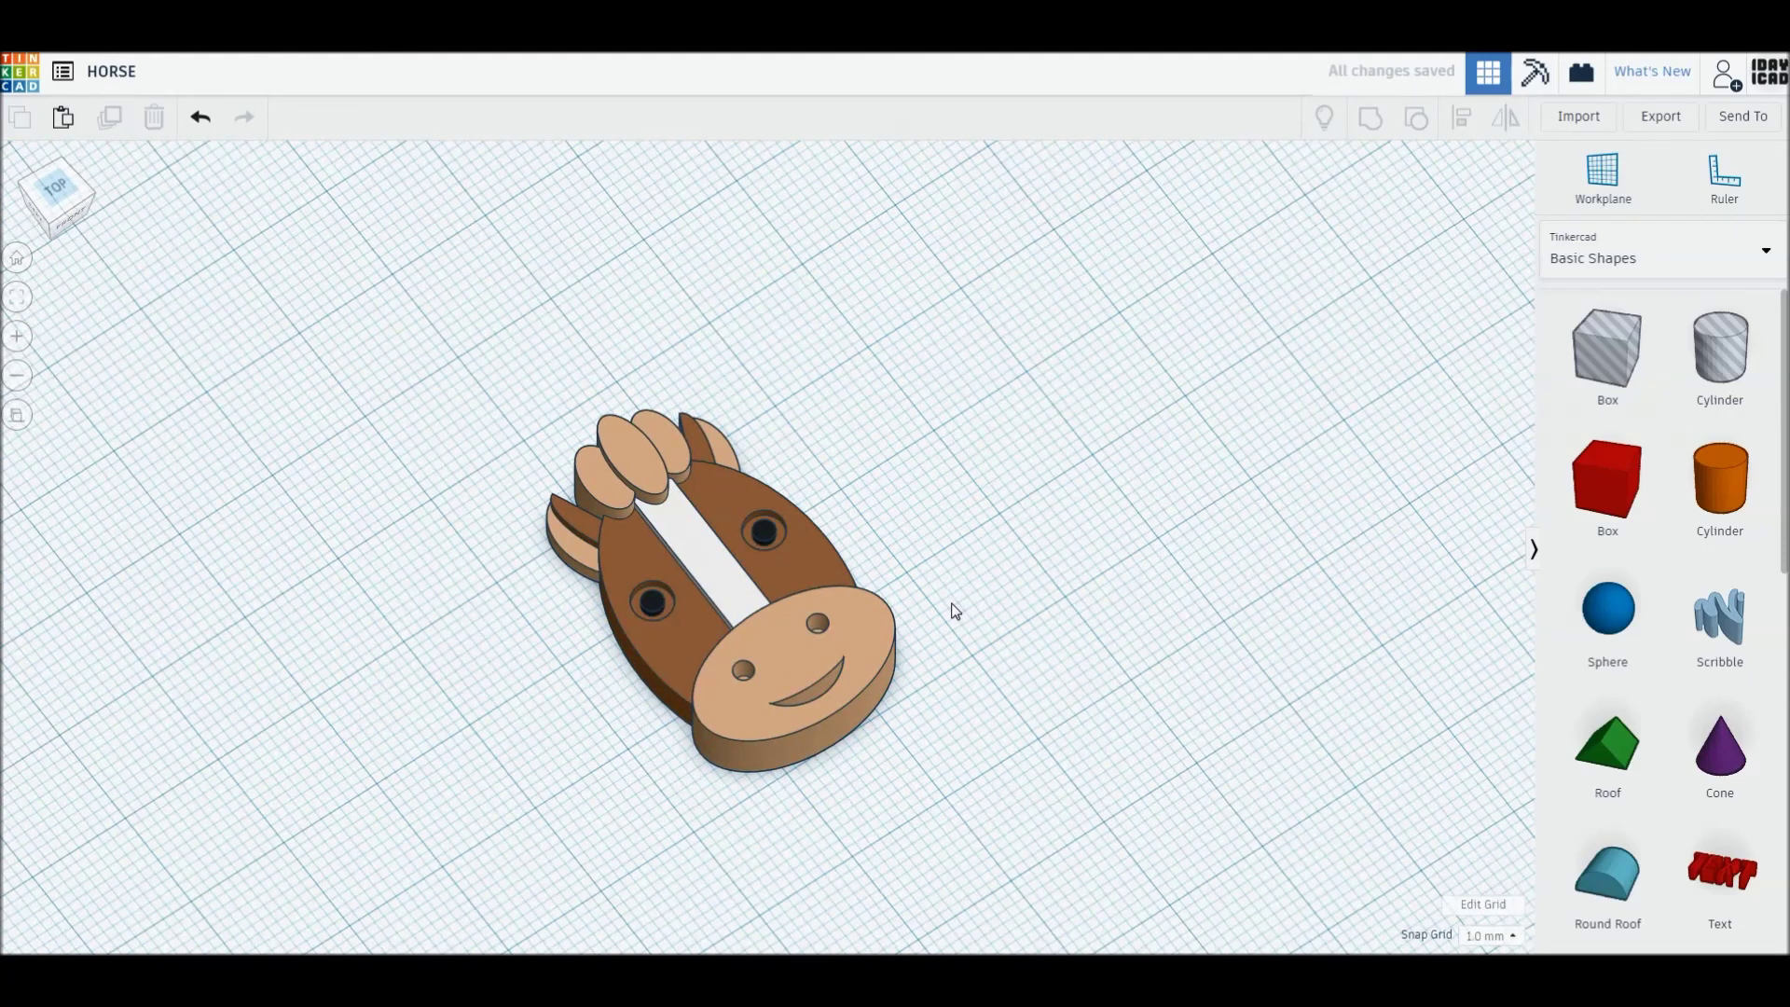
left_click(808, 578)
left_click_drag(814, 496, 903, 558)
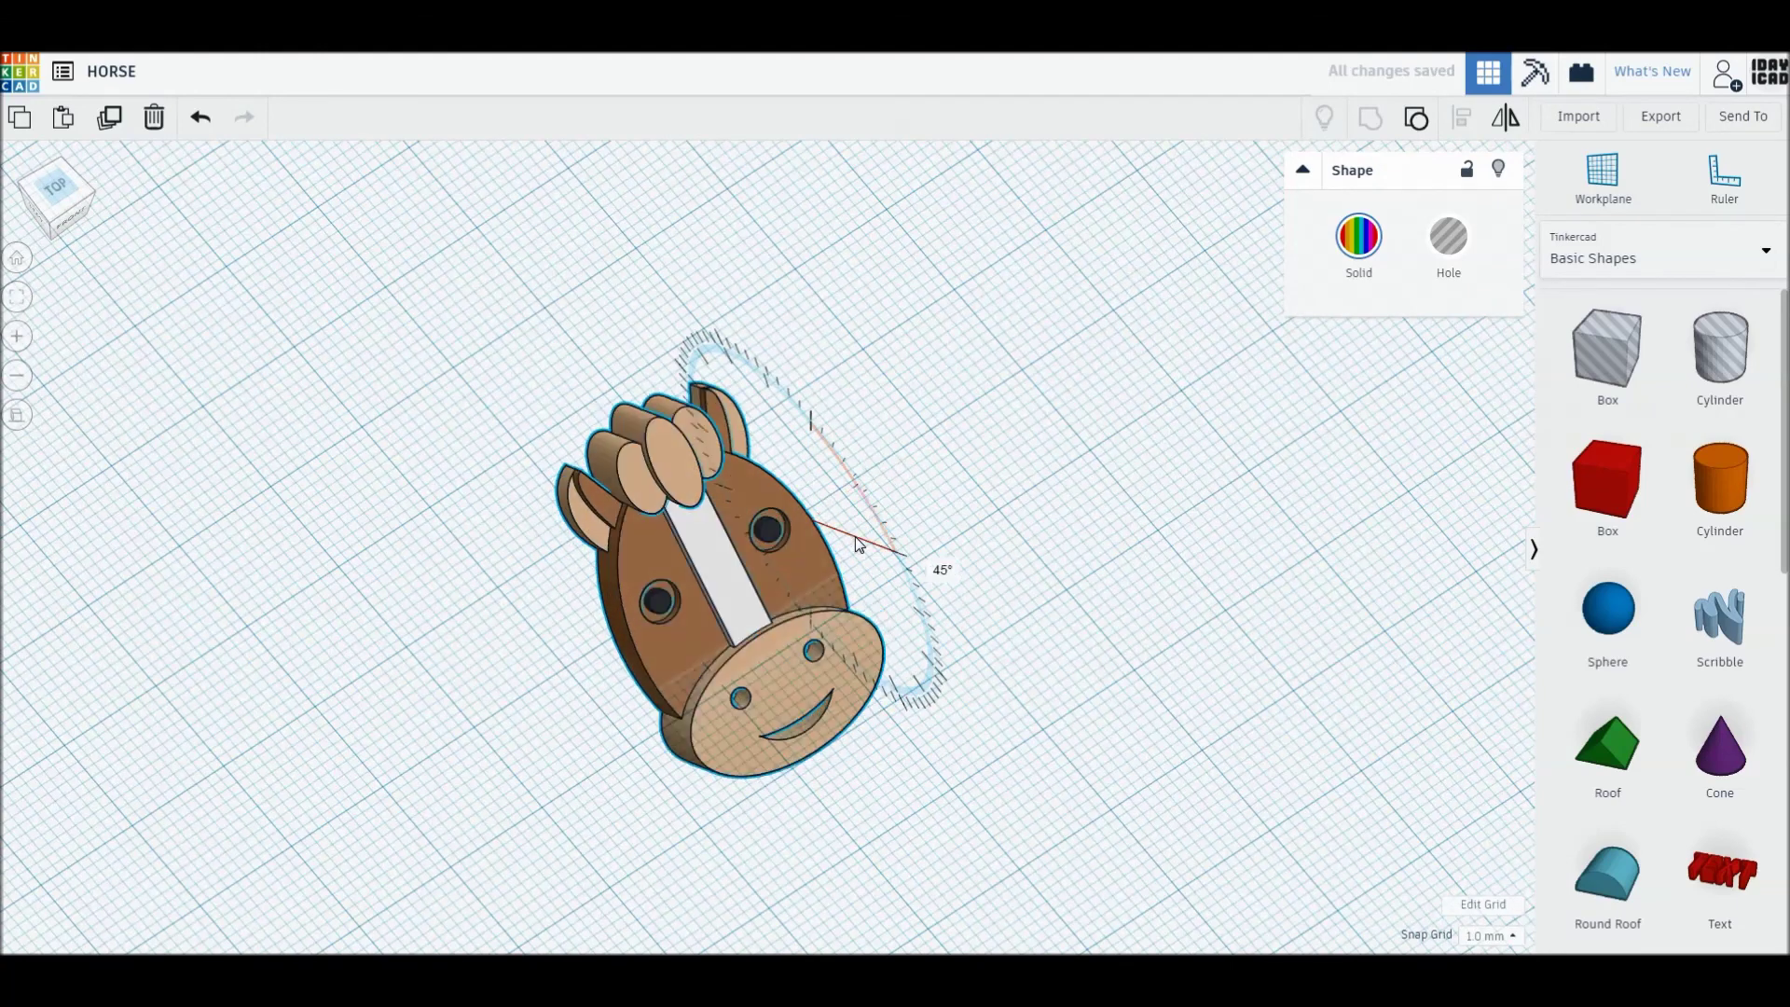
Reset to the home view, fit the upright horse, and shift it slightly left and back
left_click(21, 418)
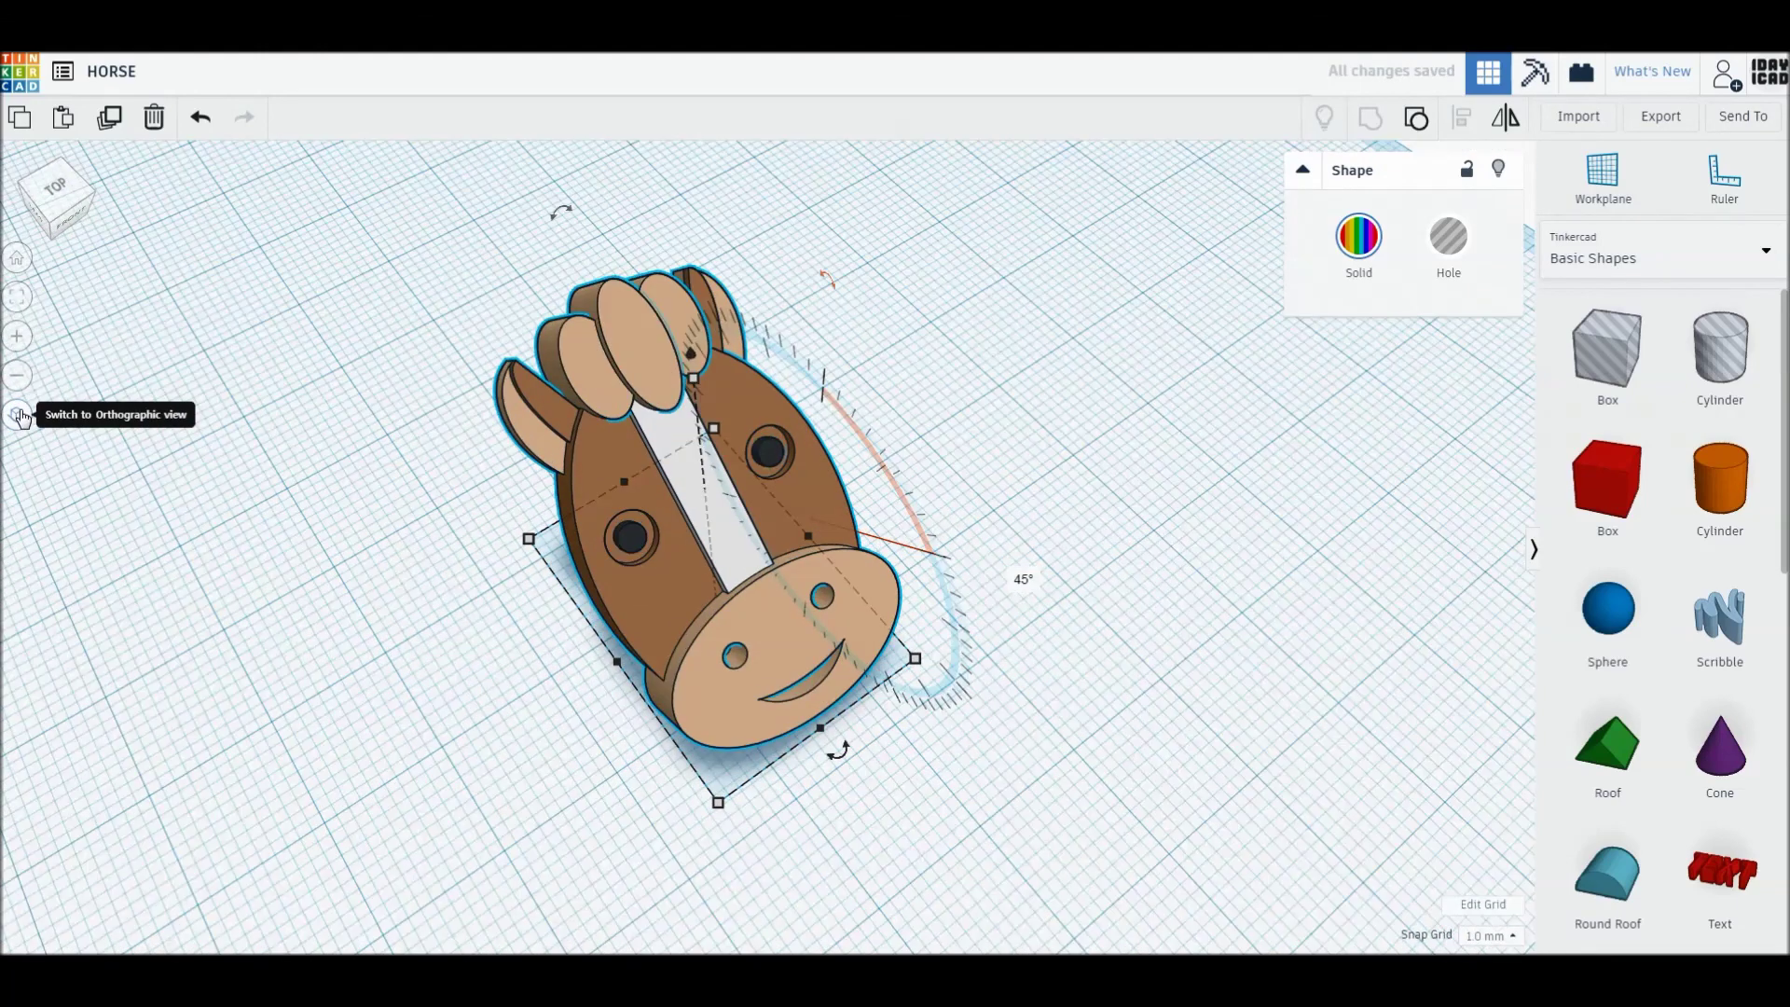
left_click(17, 259)
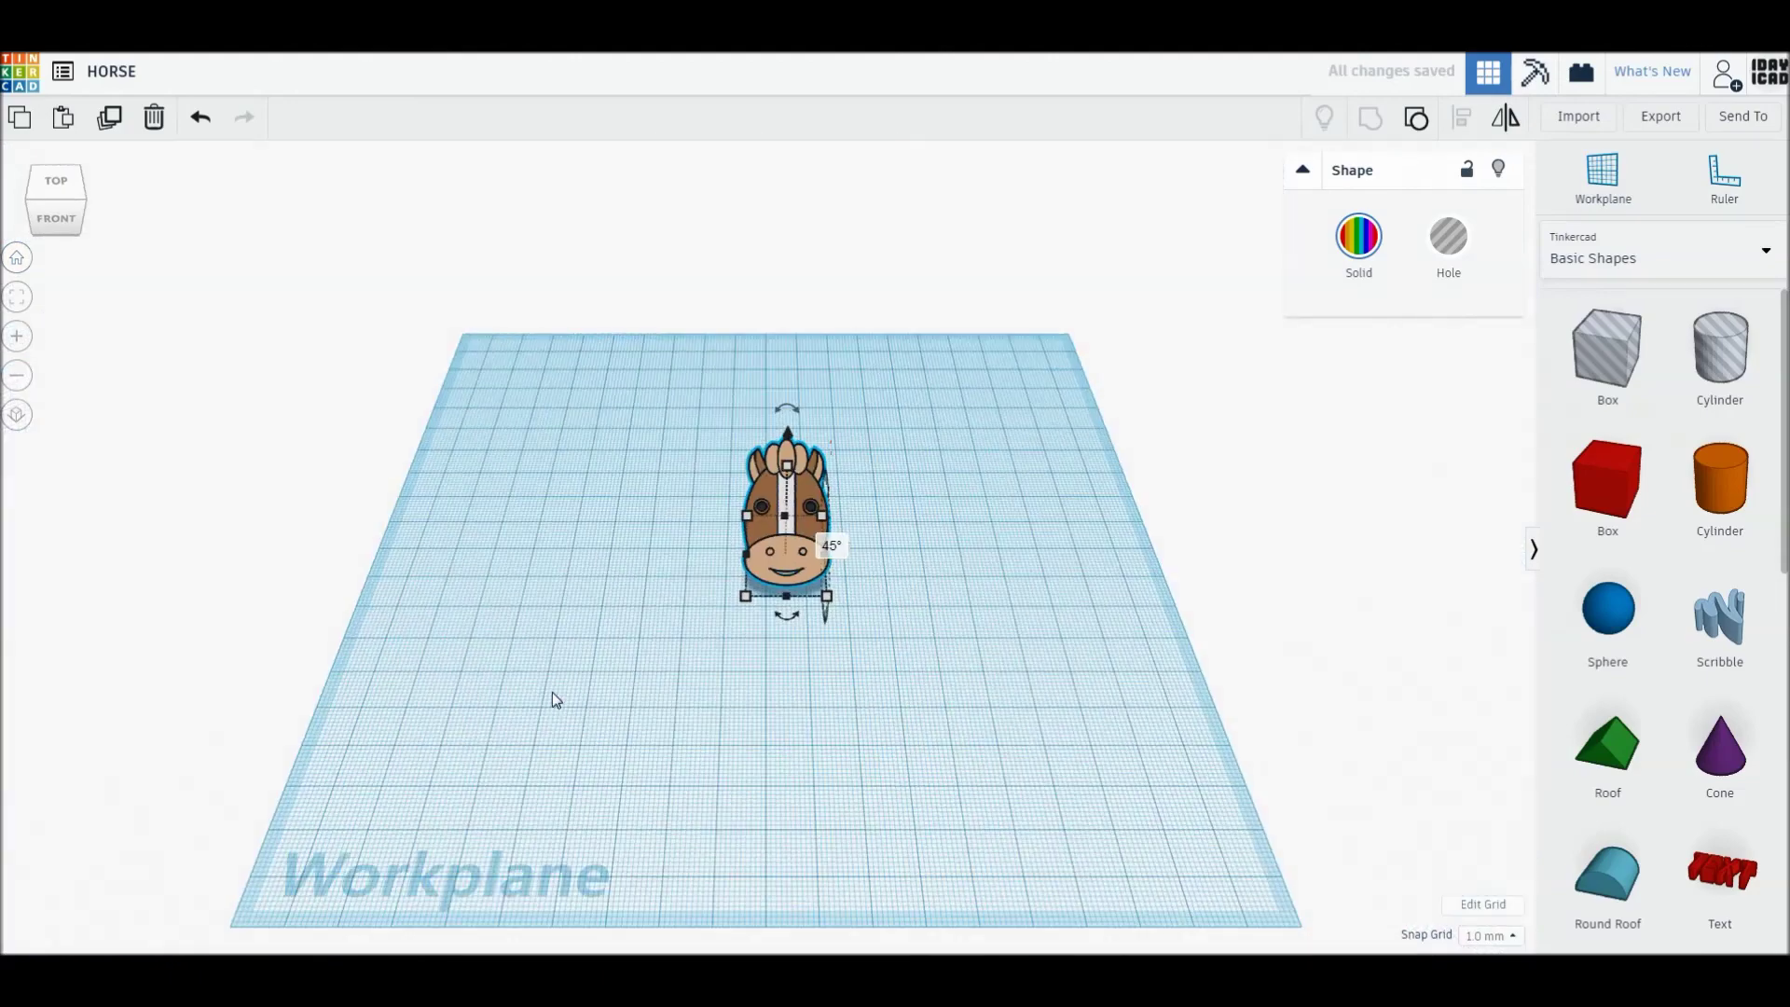
key("f")
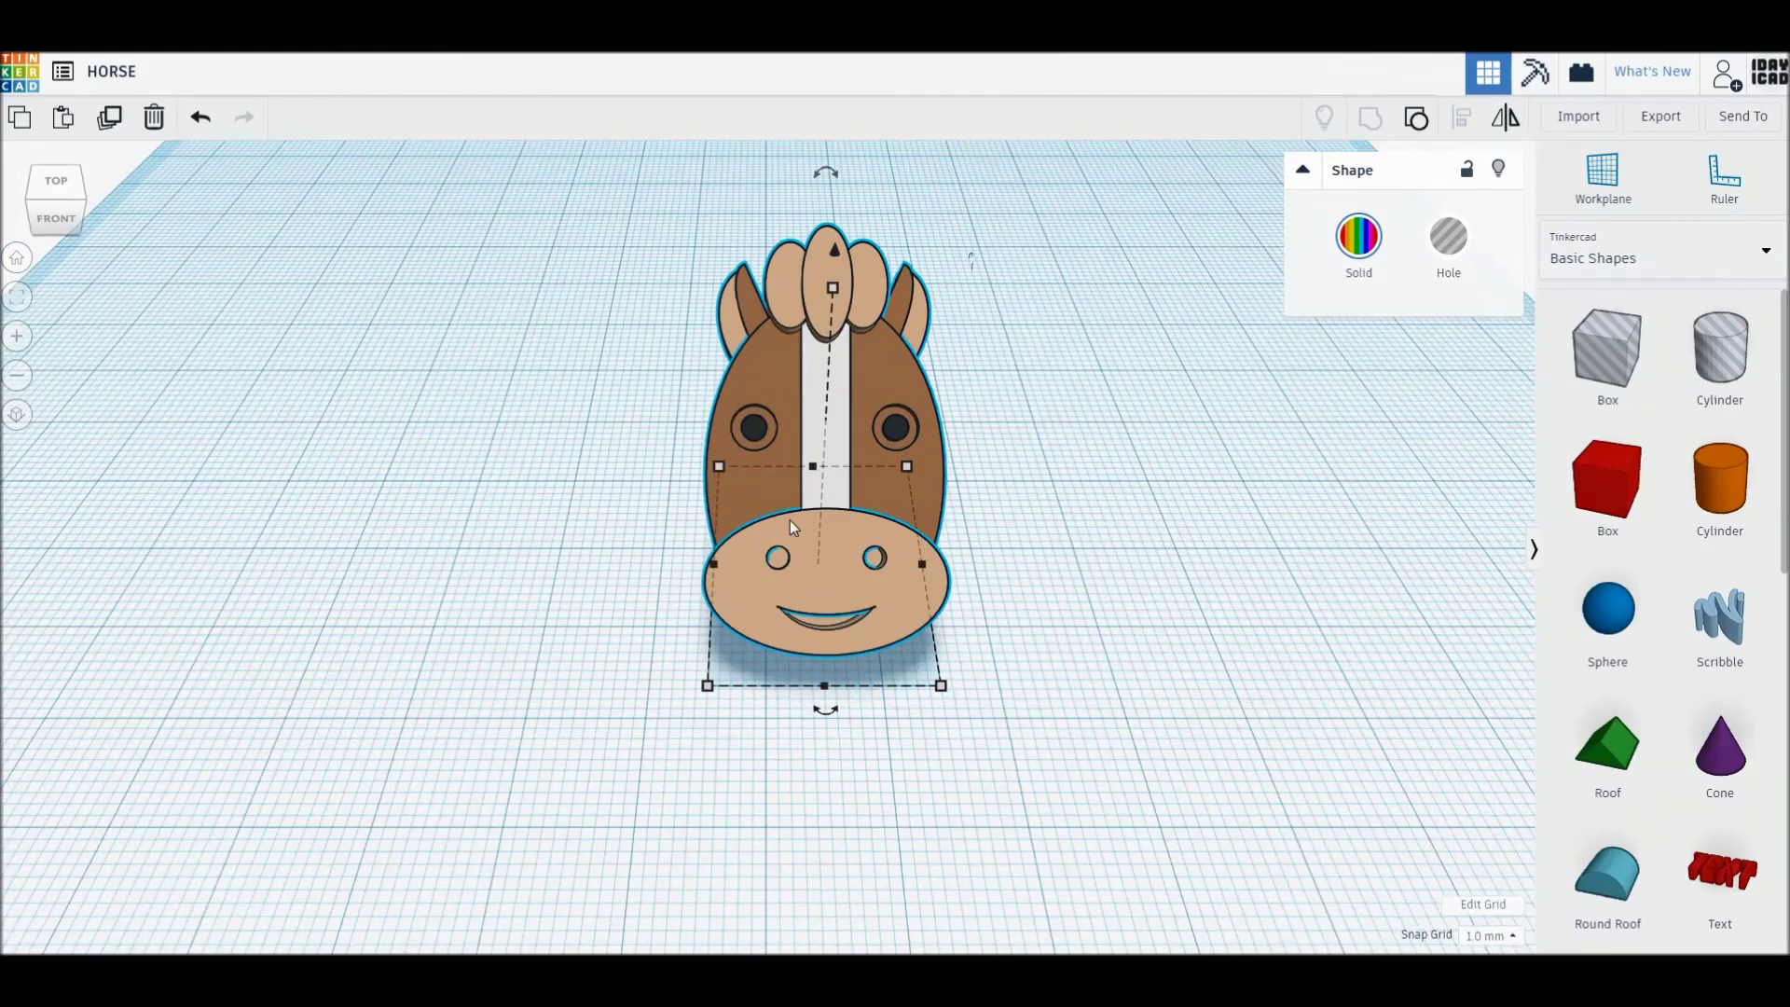
left_click_drag(791, 520, 765, 500)
left_click(16, 300)
left_click(334, 494)
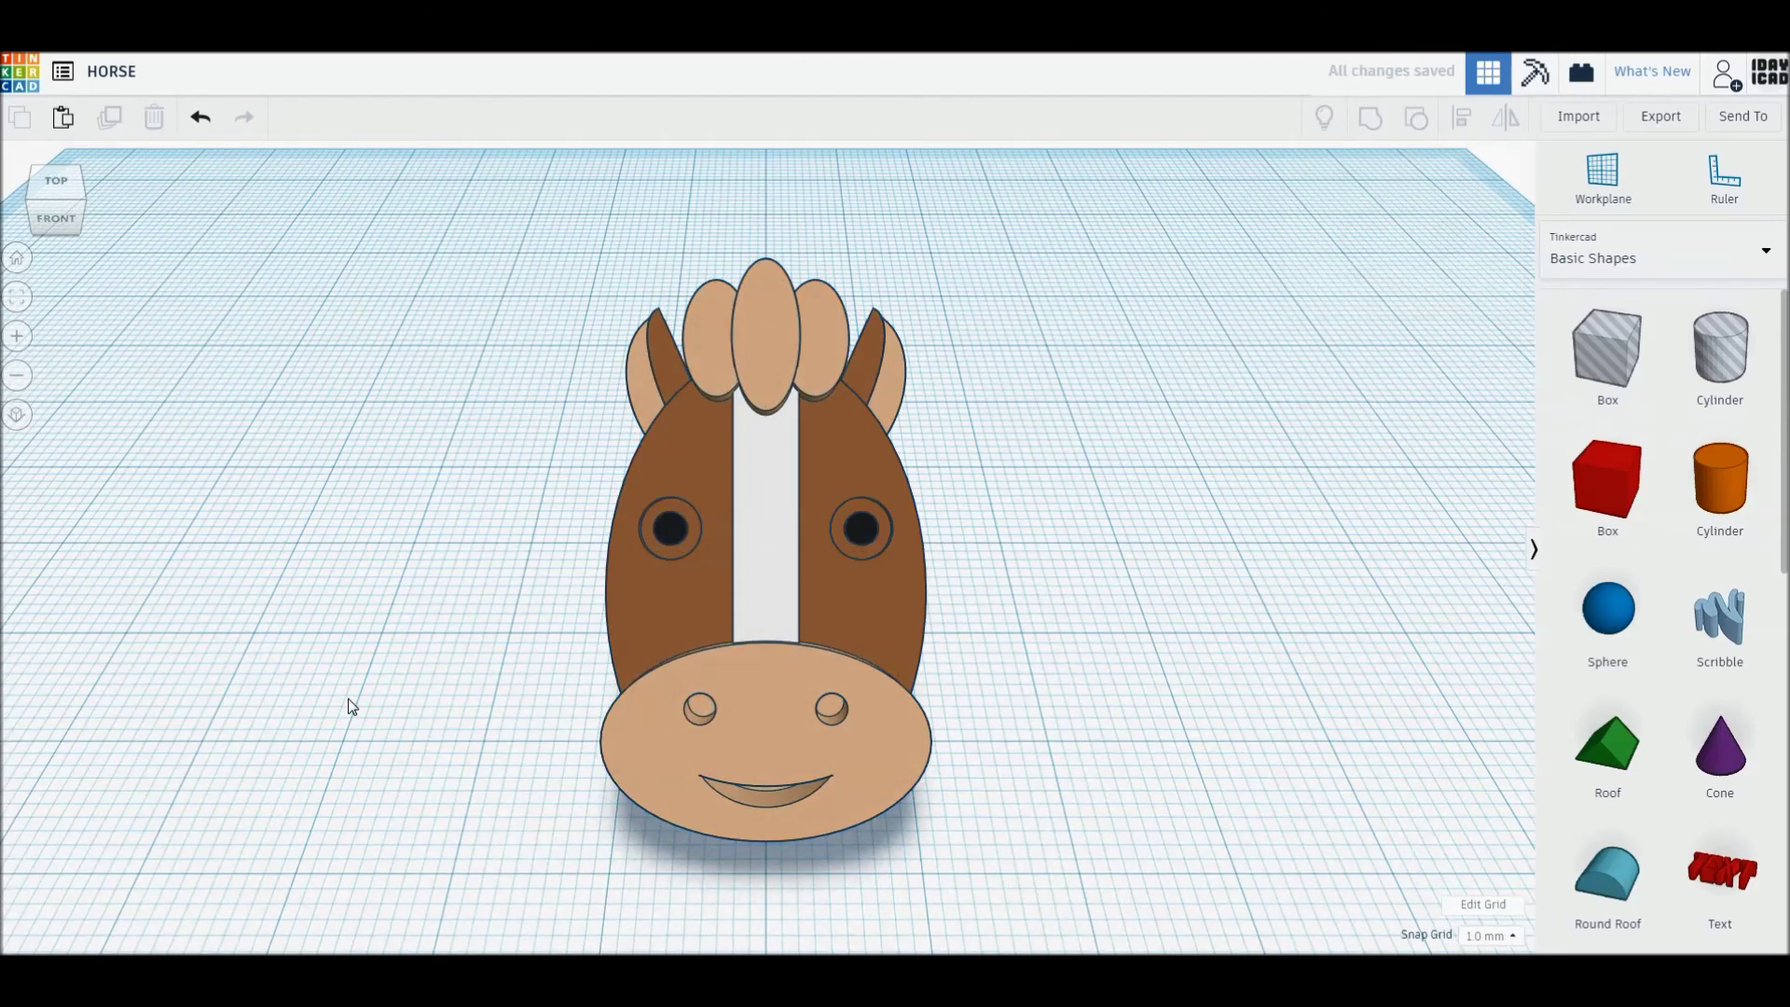
scroll(406, 800, "up", 2)
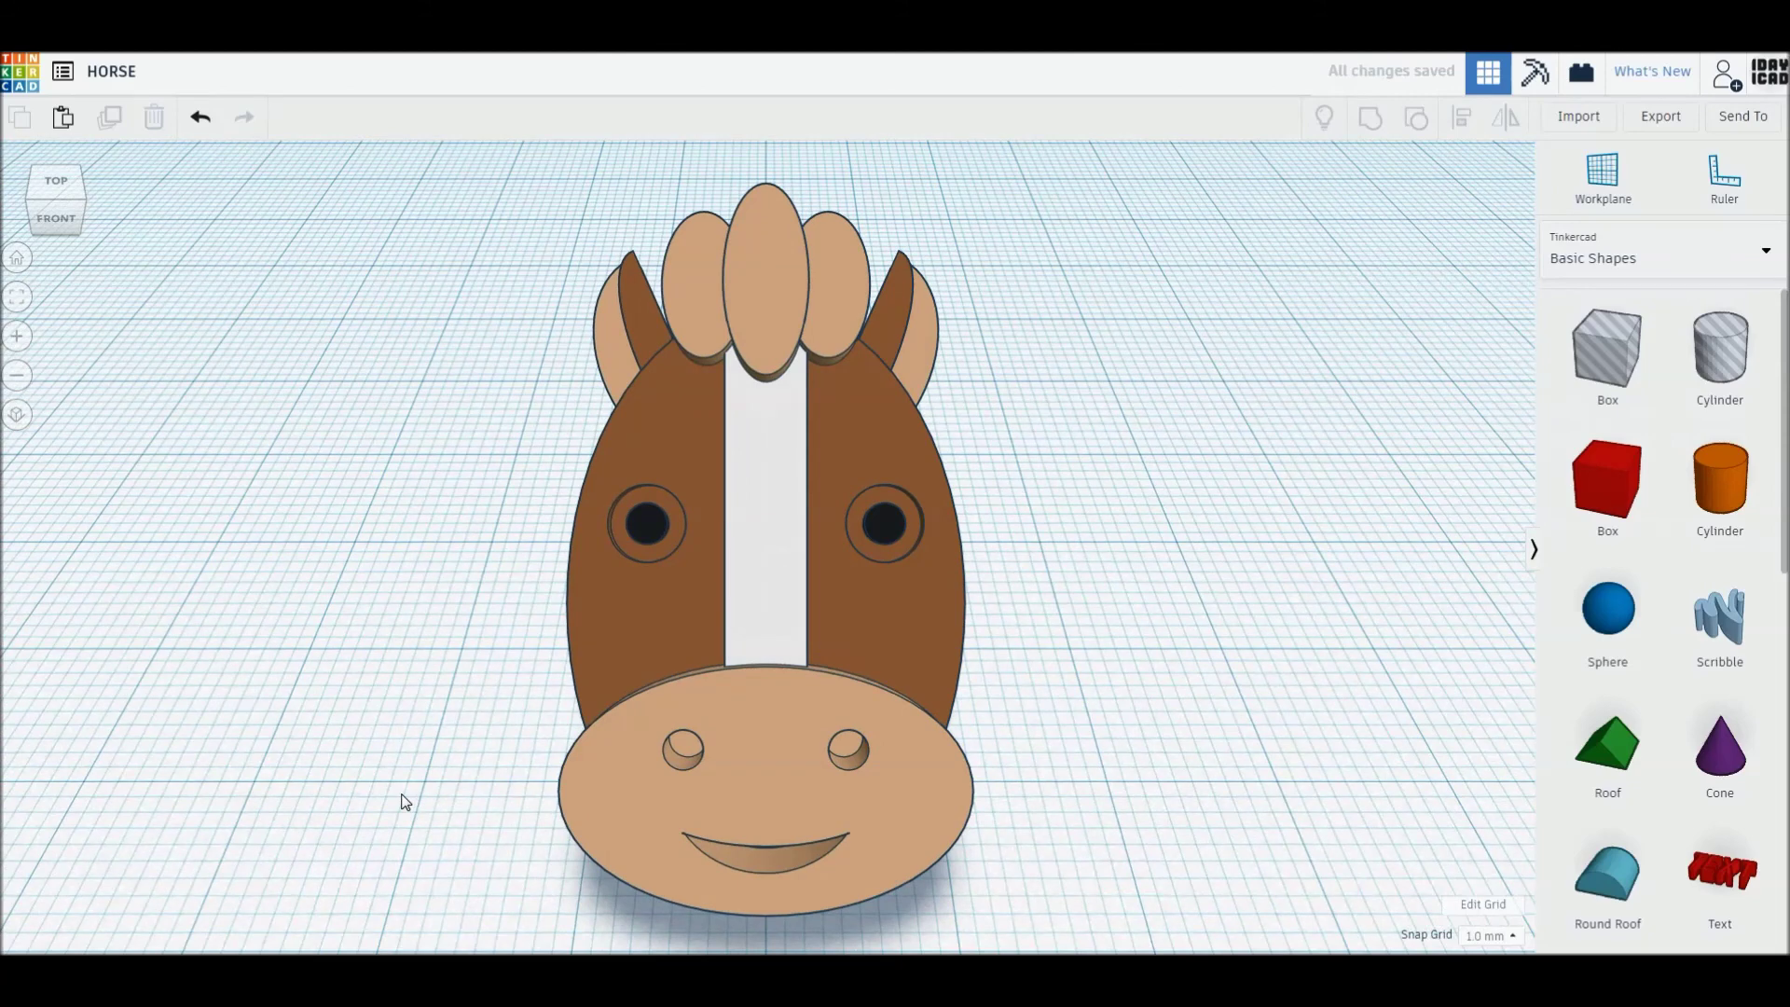
scroll(406, 800, "down", 2)
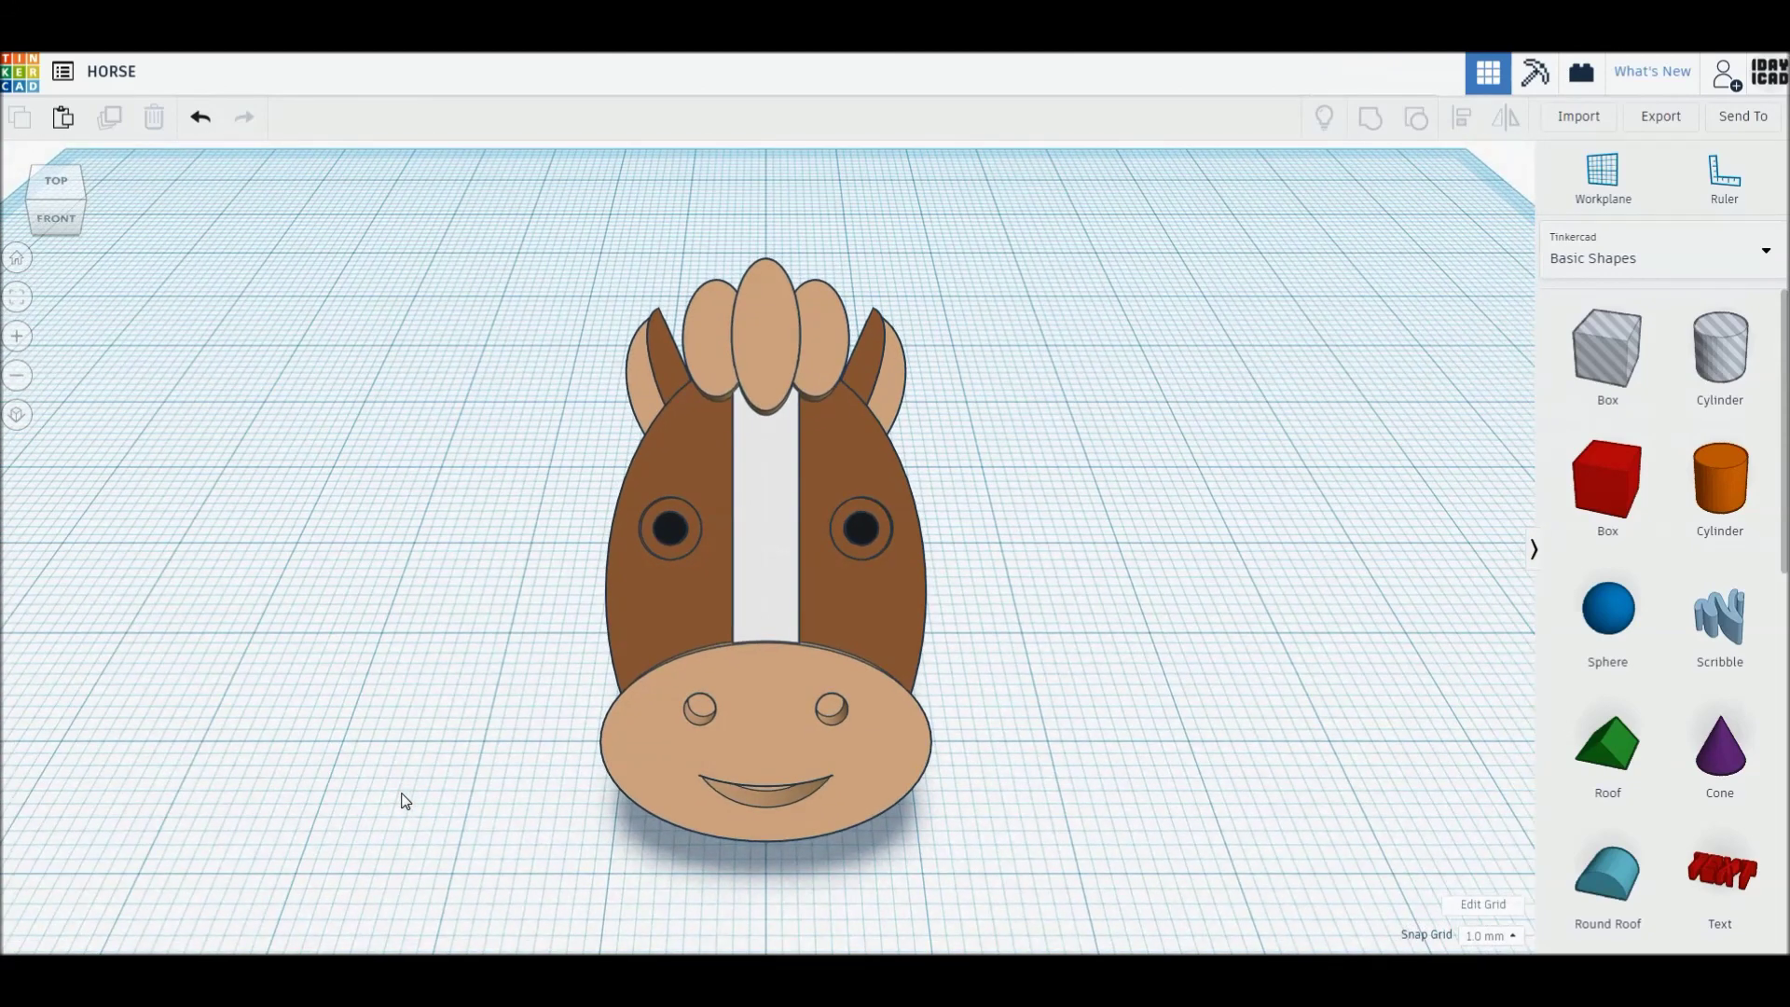